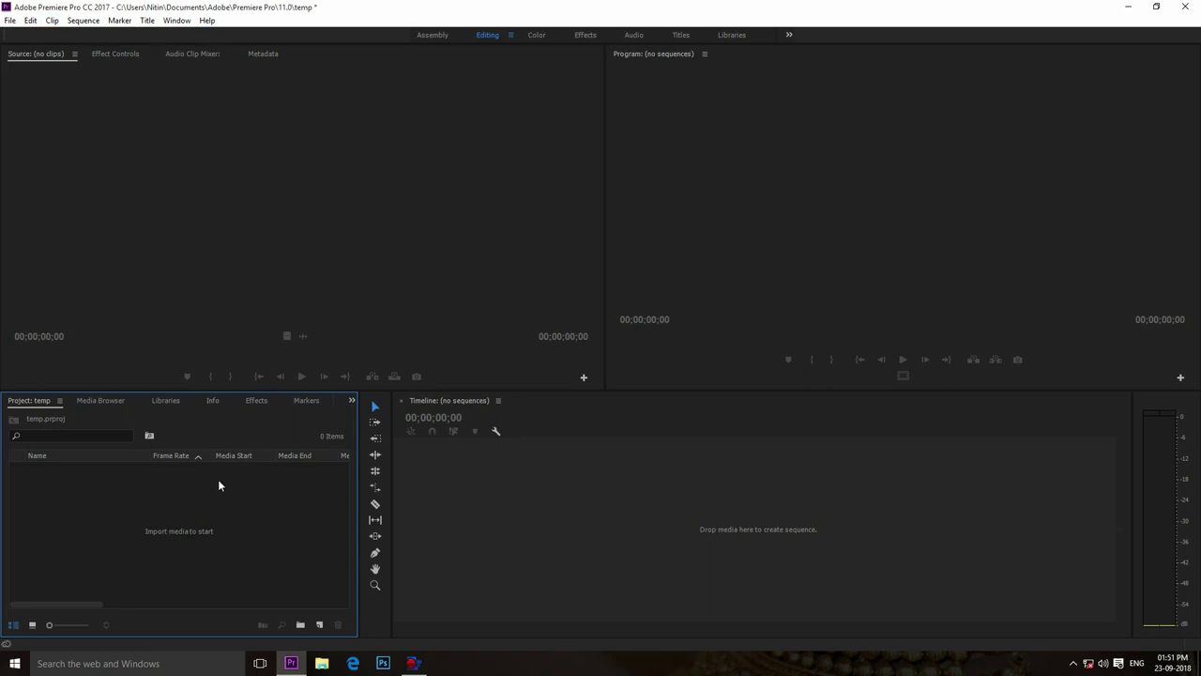
Step: Import Pexels Videos 4817.mp4 from the Desktop > Footage folder into the Project panel
{"action": "double_click", "coordinate": [244, 522]}
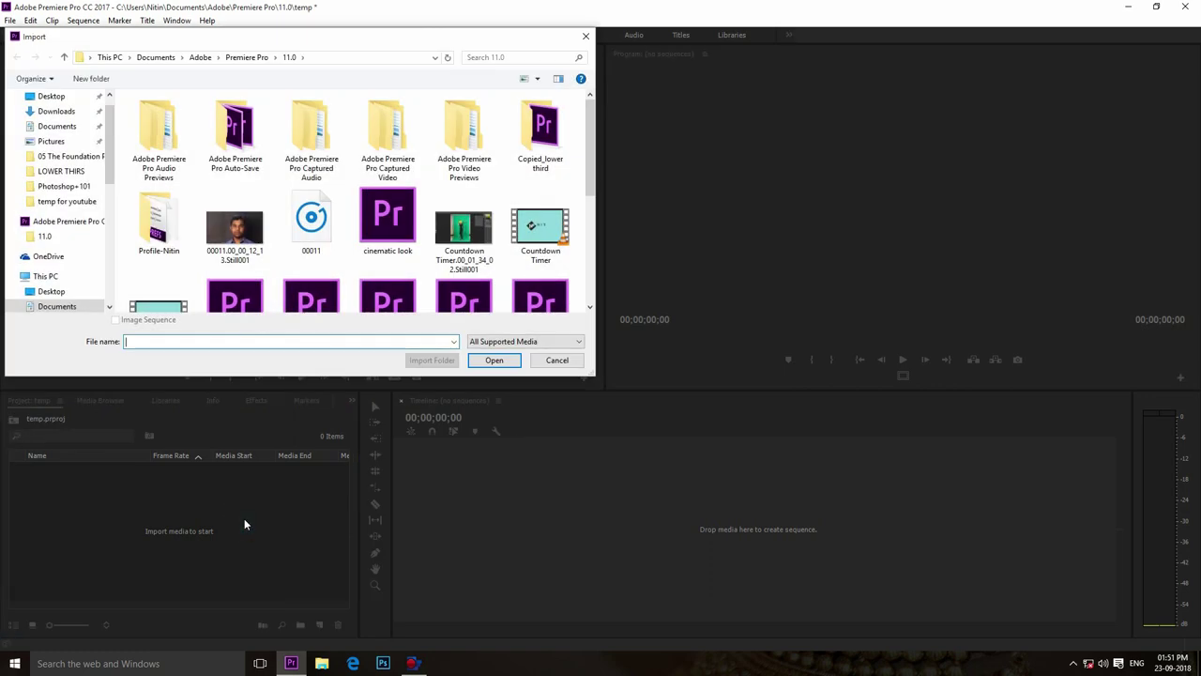
{"action": "left_click", "coordinate": [55, 97]}
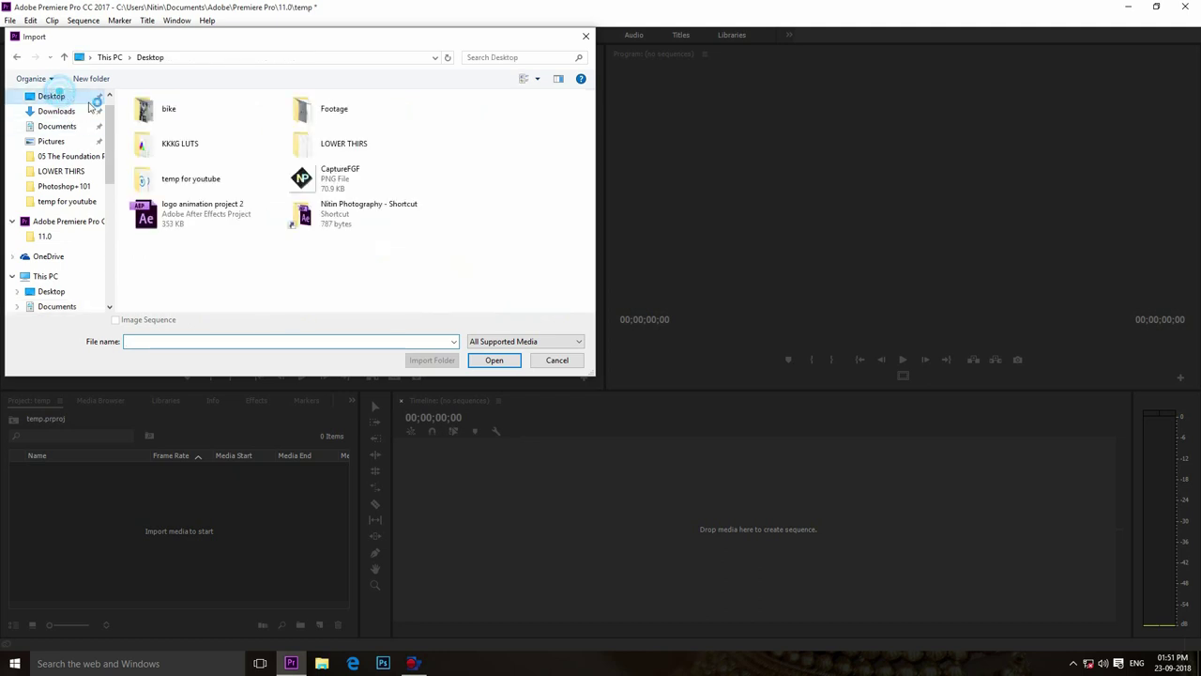
{"action": "double_click", "coordinate": [372, 111]}
{"action": "left_click", "coordinate": [494, 131]}
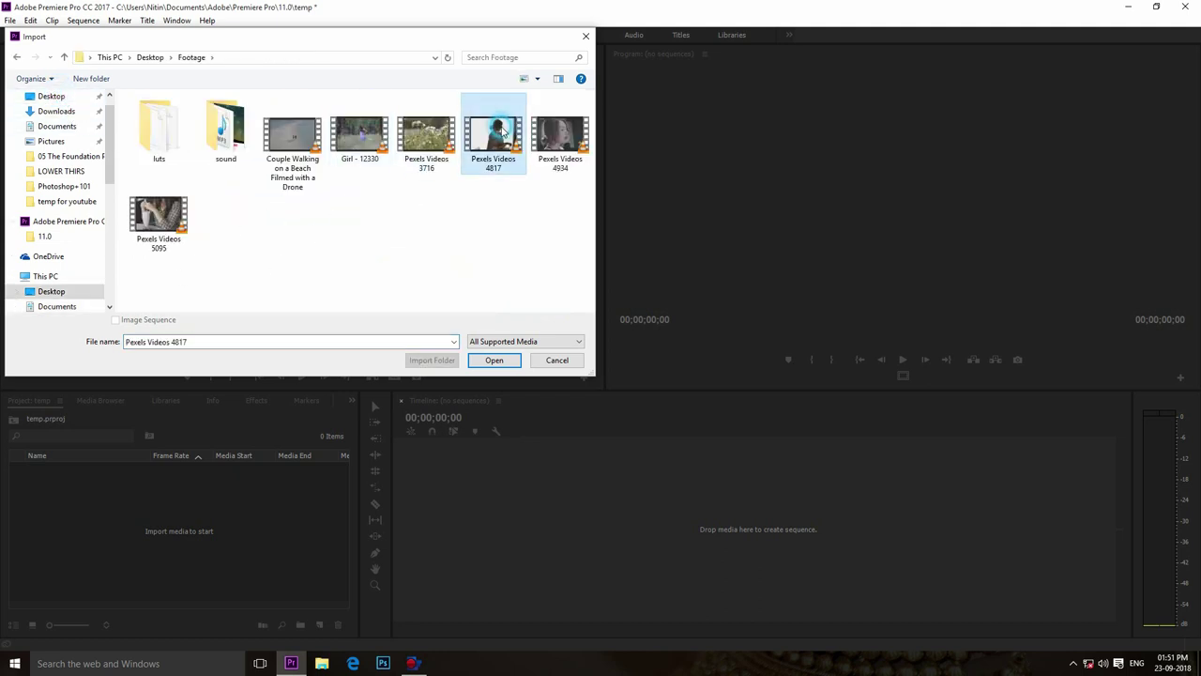
{"action": "left_click", "coordinate": [498, 362]}
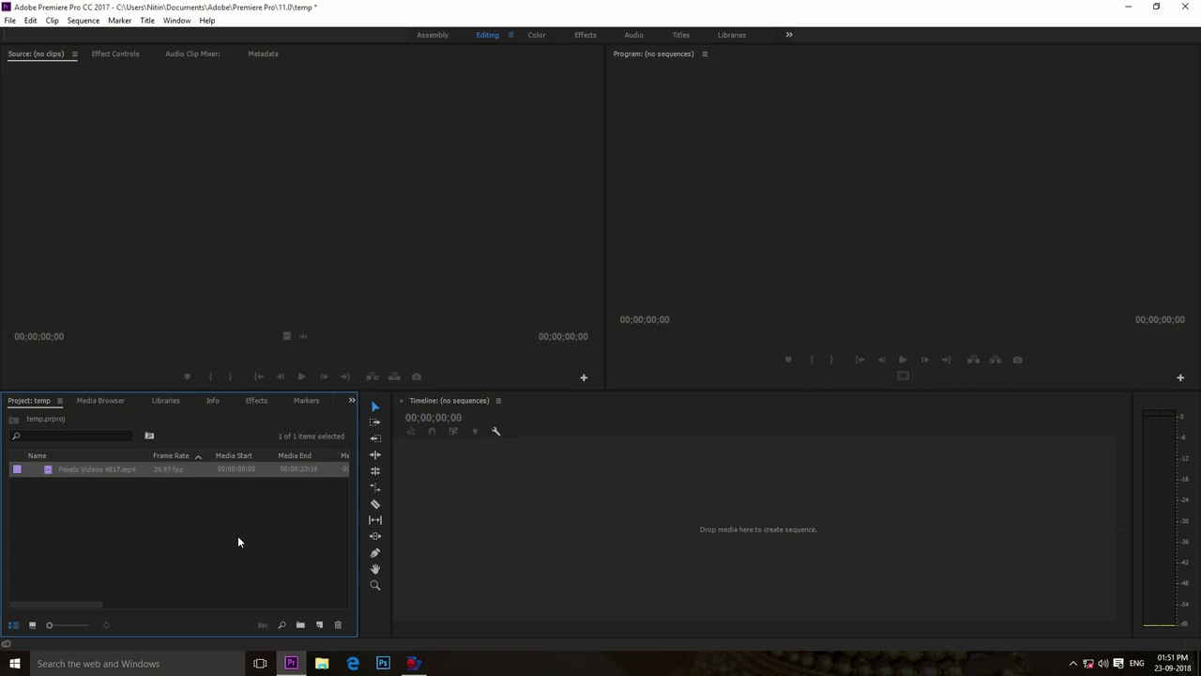
Step: Load Pexels Videos 4817 in the Source monitor, mark Out at 00:00:04:12, and drag its video out
{"action": "double_click", "coordinate": [50, 473]}
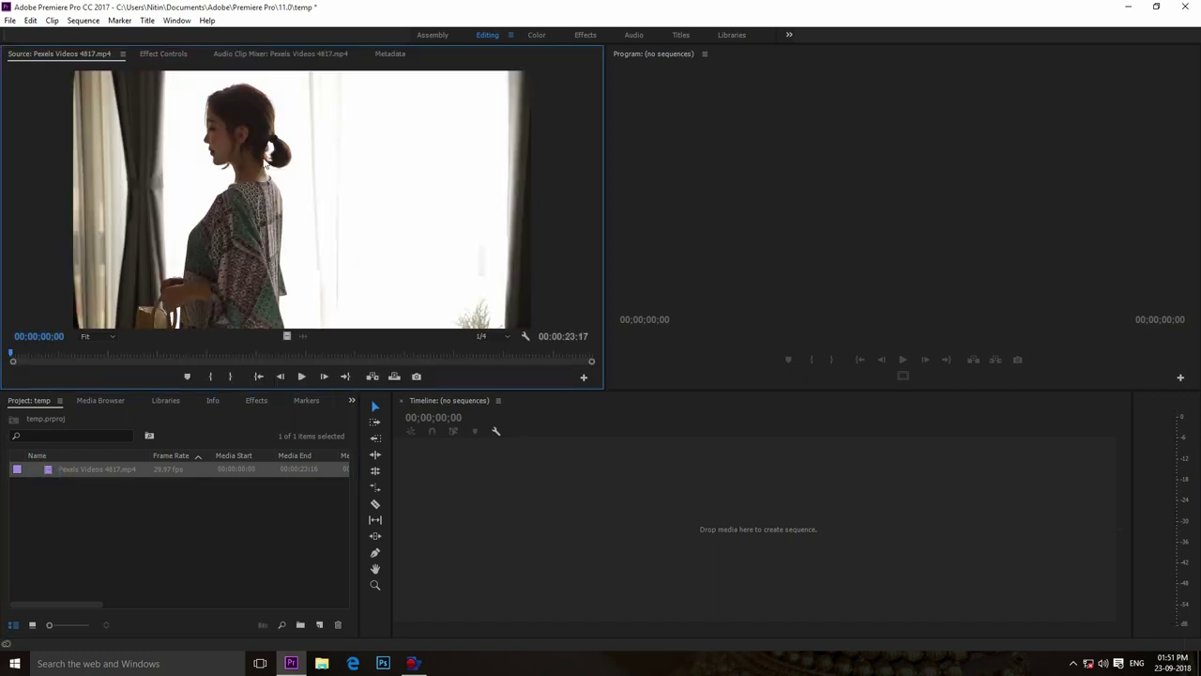
{"action": "left_click_drag", "start_coordinate": [11, 353], "coordinate": [57, 353]}
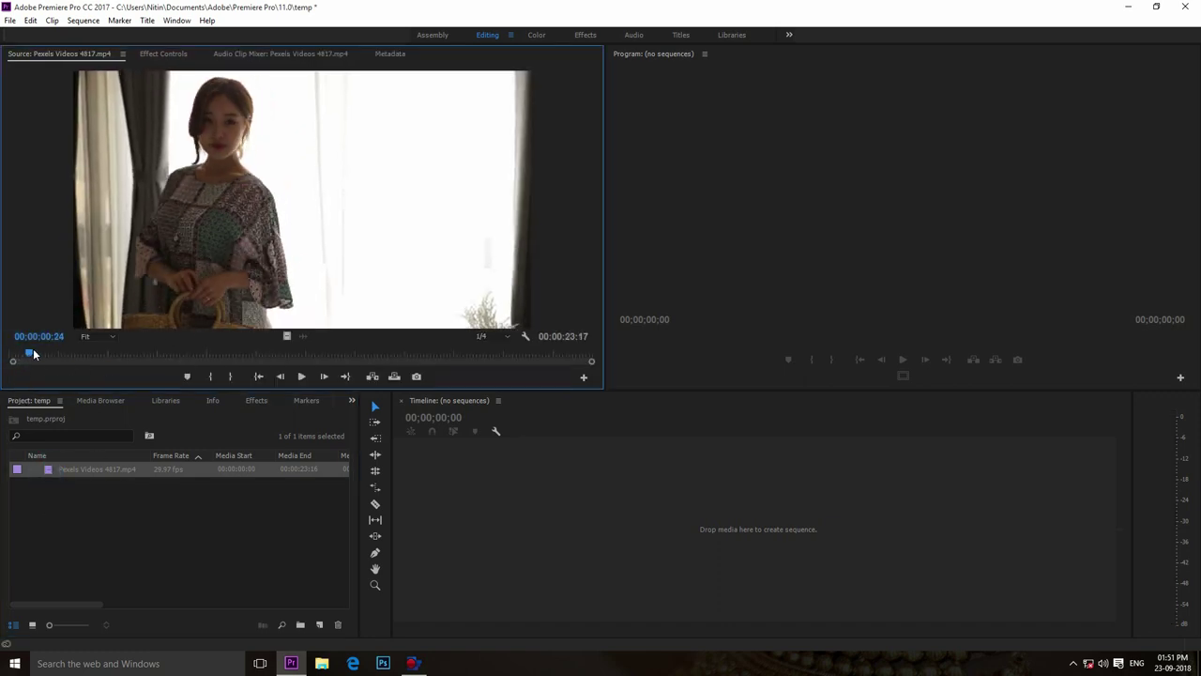
{"action": "left_click", "coordinate": [301, 377]}
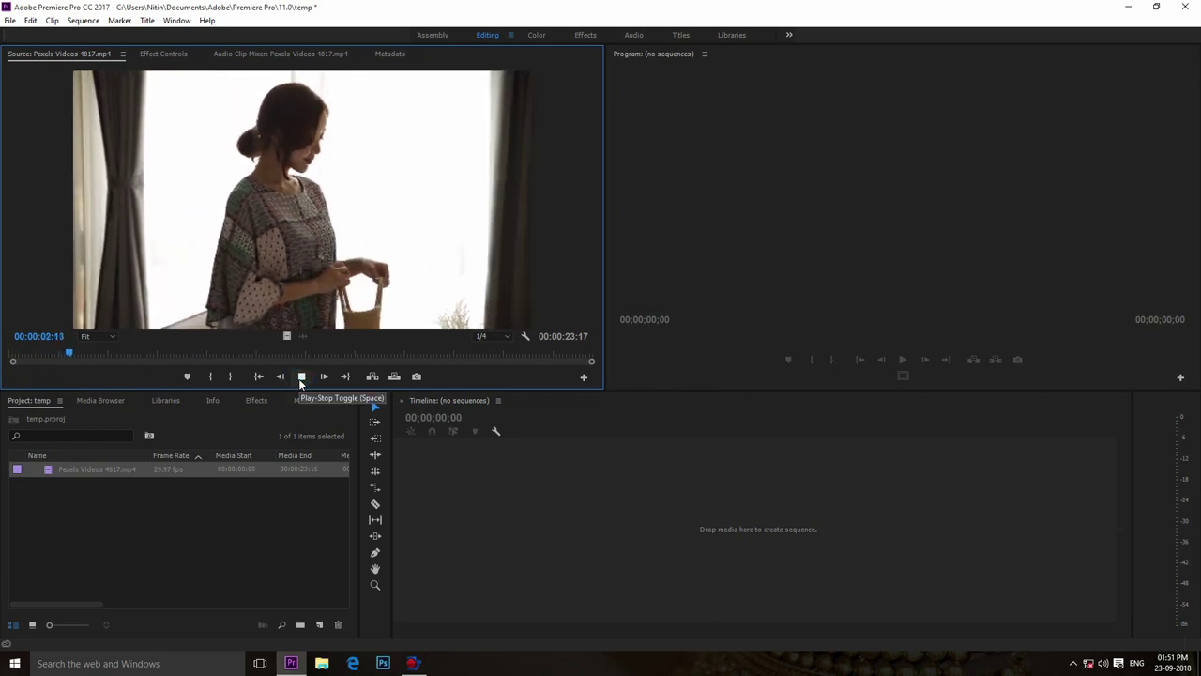
{"action": "left_click", "coordinate": [305, 377]}
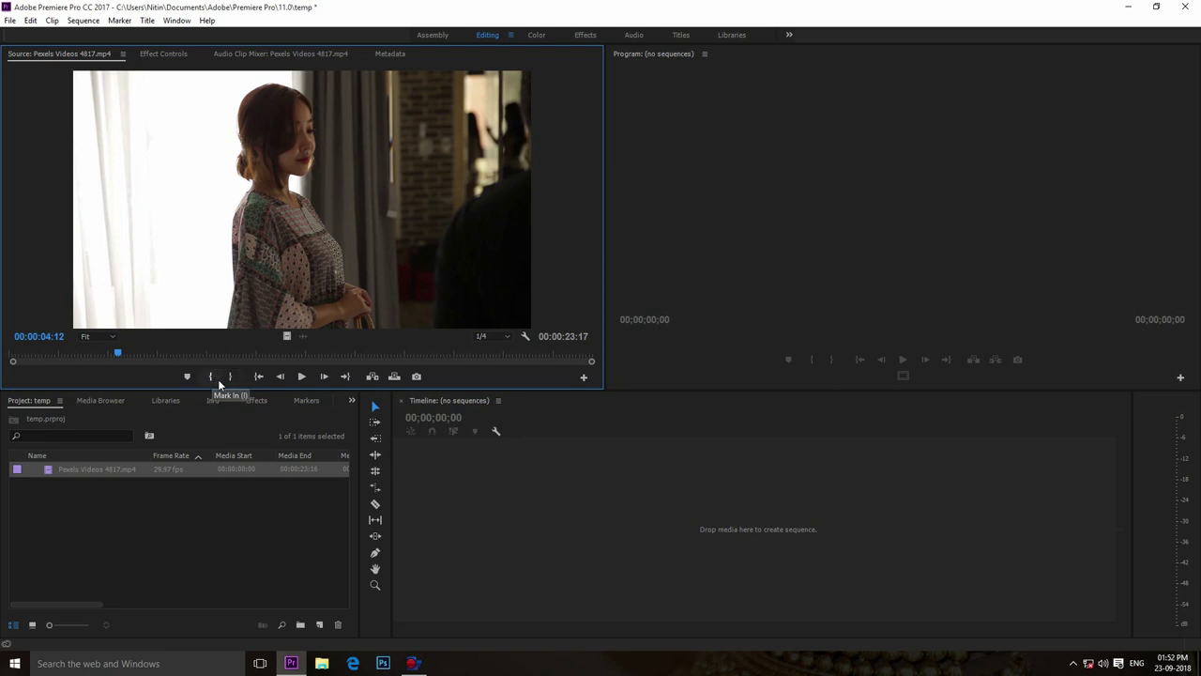
{"action": "left_click", "coordinate": [229, 378]}
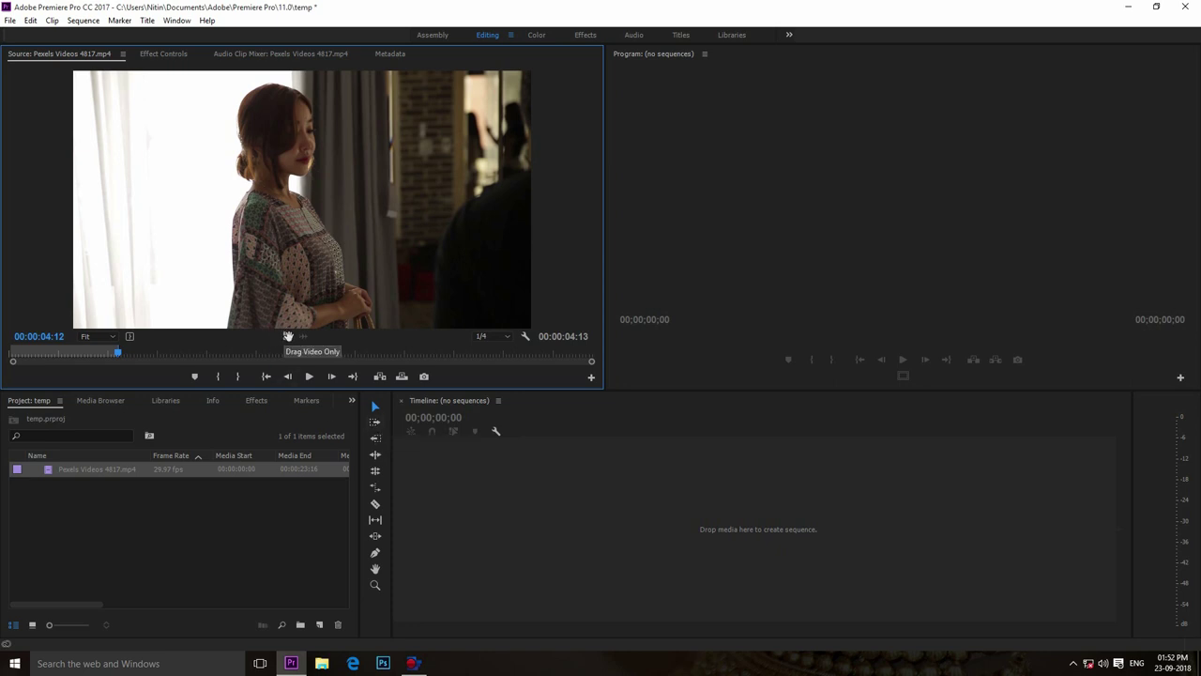
{"action": "left_click_drag", "start_coordinate": [288, 336], "coordinate": [718, 531]}
Step: Drop the trimmed video-only clip into the empty timeline, slowed to 40%, and play the sequence
{"action": "left_click_drag", "start_coordinate": [718, 531], "coordinate": [718, 530]}
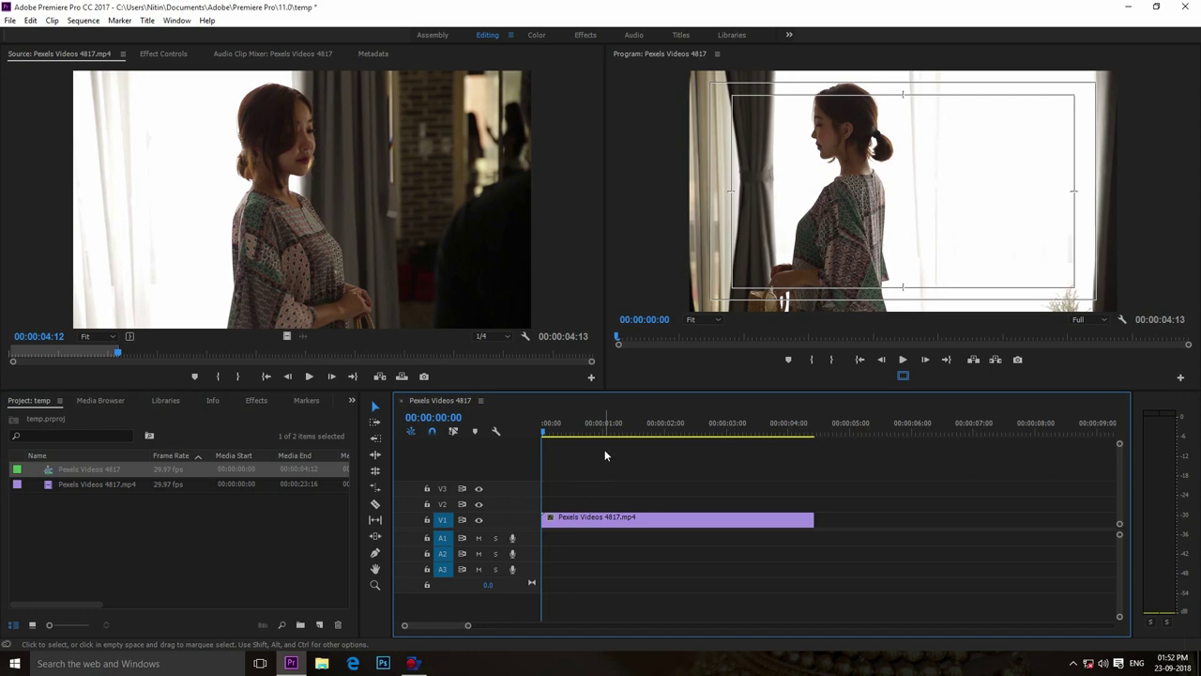
{"action": "left_click", "coordinate": [901, 360]}
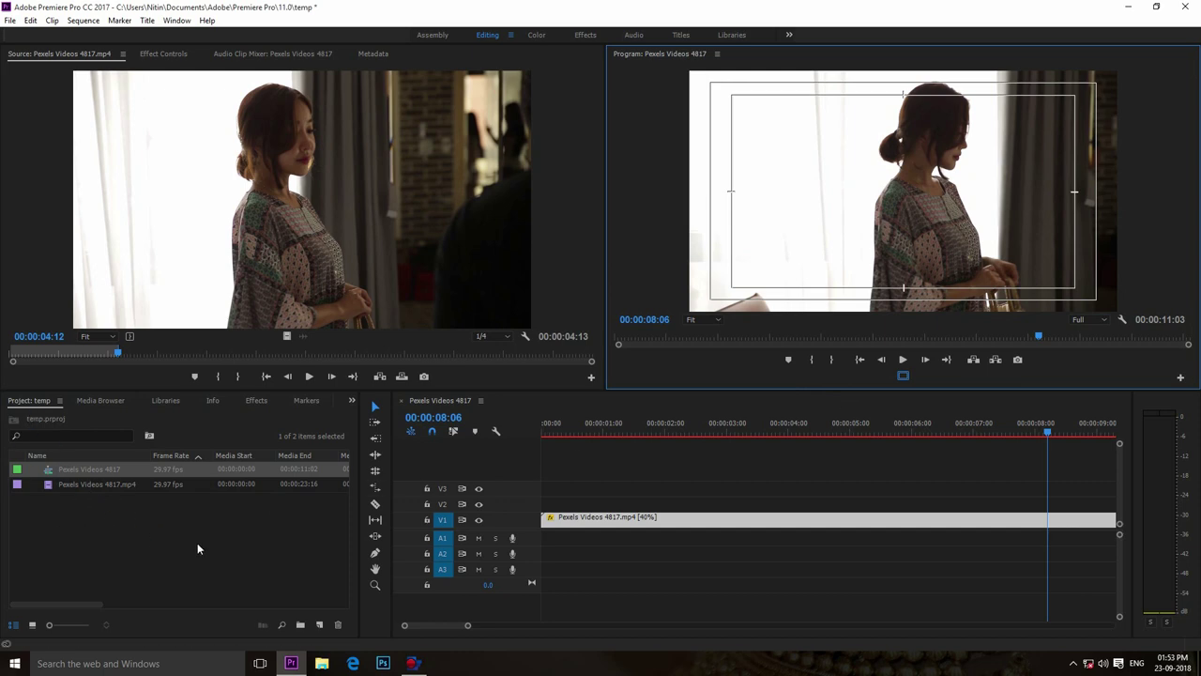
Step: Create a new Title from the New Item menu named 'mariya joshep'
{"action": "left_click", "coordinate": [319, 624]}
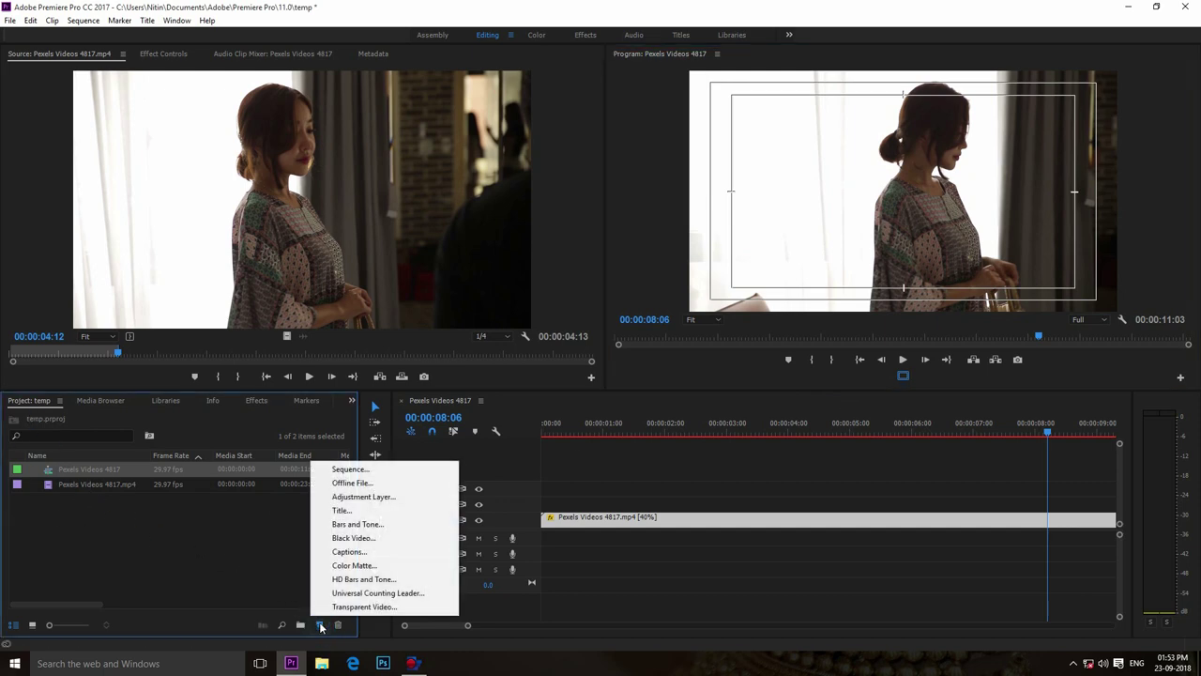
{"action": "left_click", "coordinate": [340, 510]}
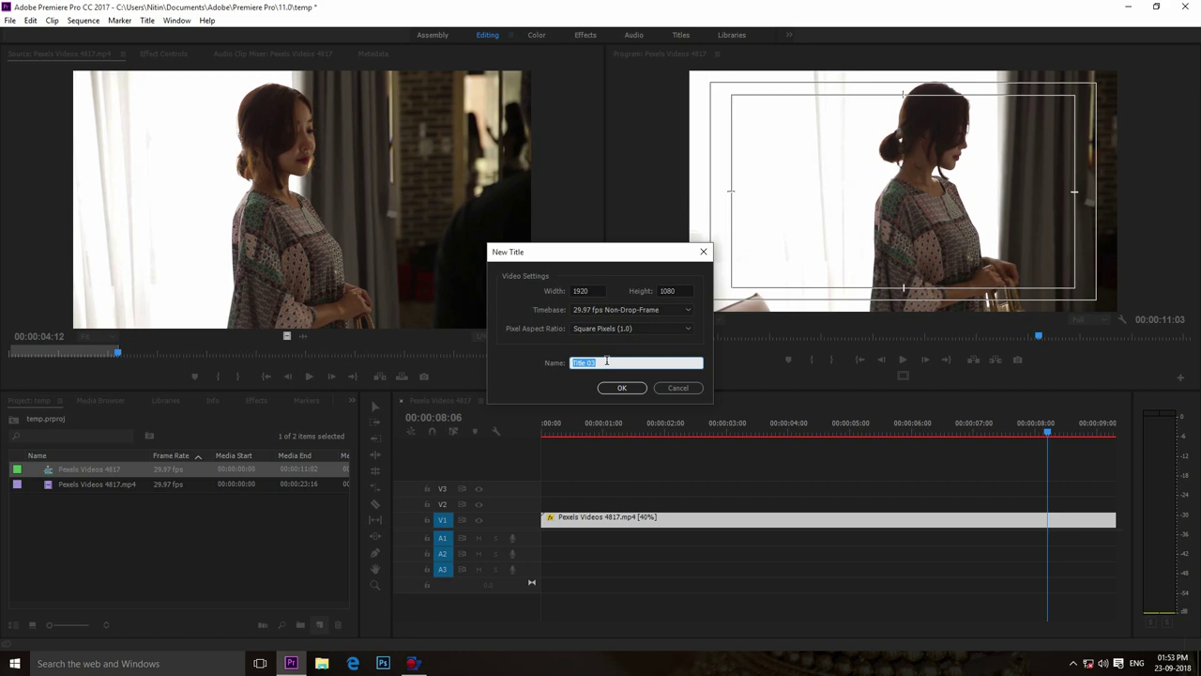
{"action": "type", "text": "mariya josho"}
{"action": "left_click", "coordinate": [616, 387]}
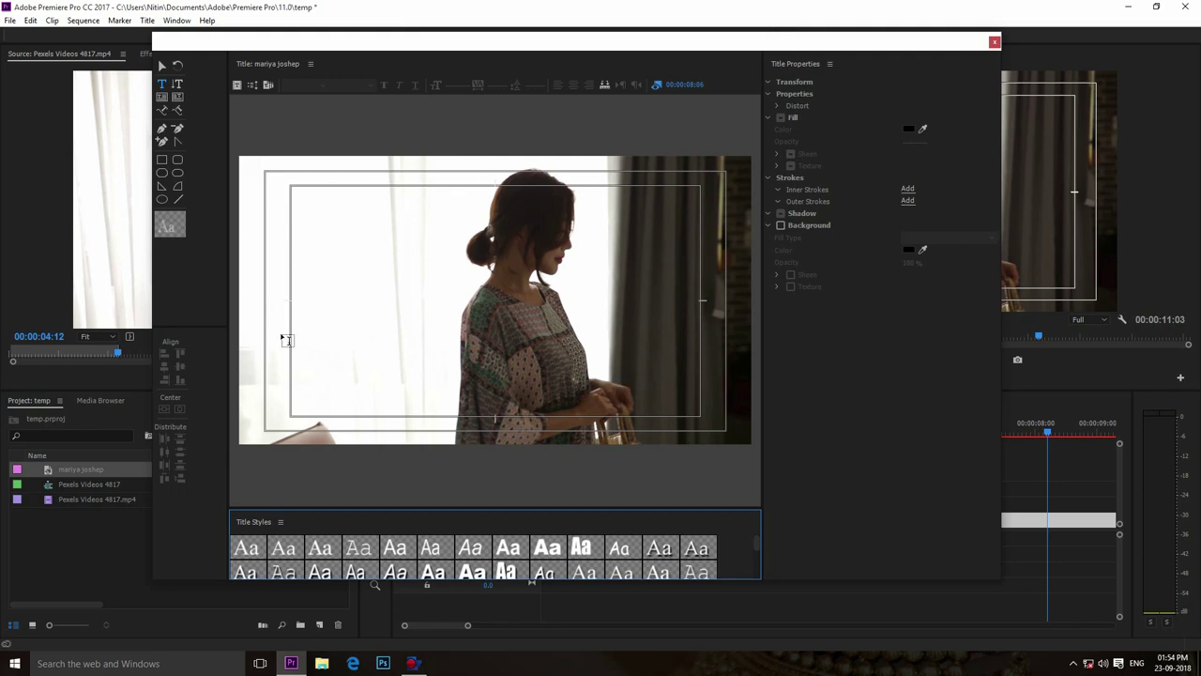
Step: Draw a rectangle near the frame's bottom-left and fill it with red DF5656
{"action": "left_click", "coordinate": [163, 162]}
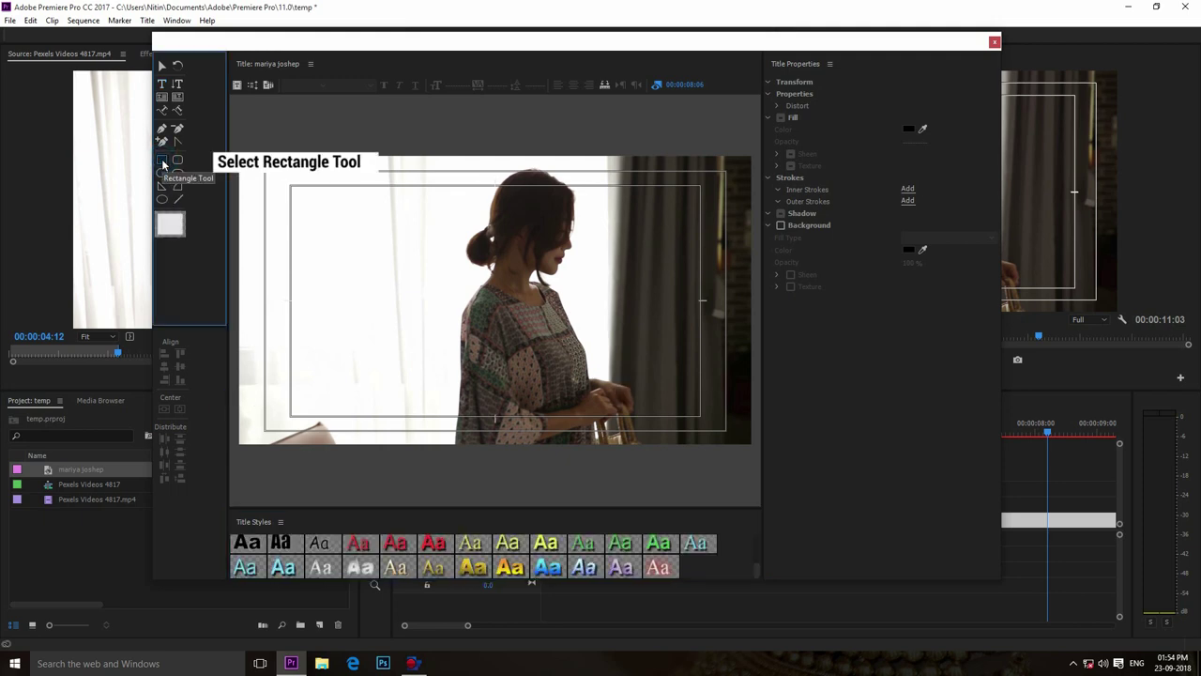
{"action": "left_click_drag", "start_coordinate": [242, 398], "coordinate": [386, 436]}
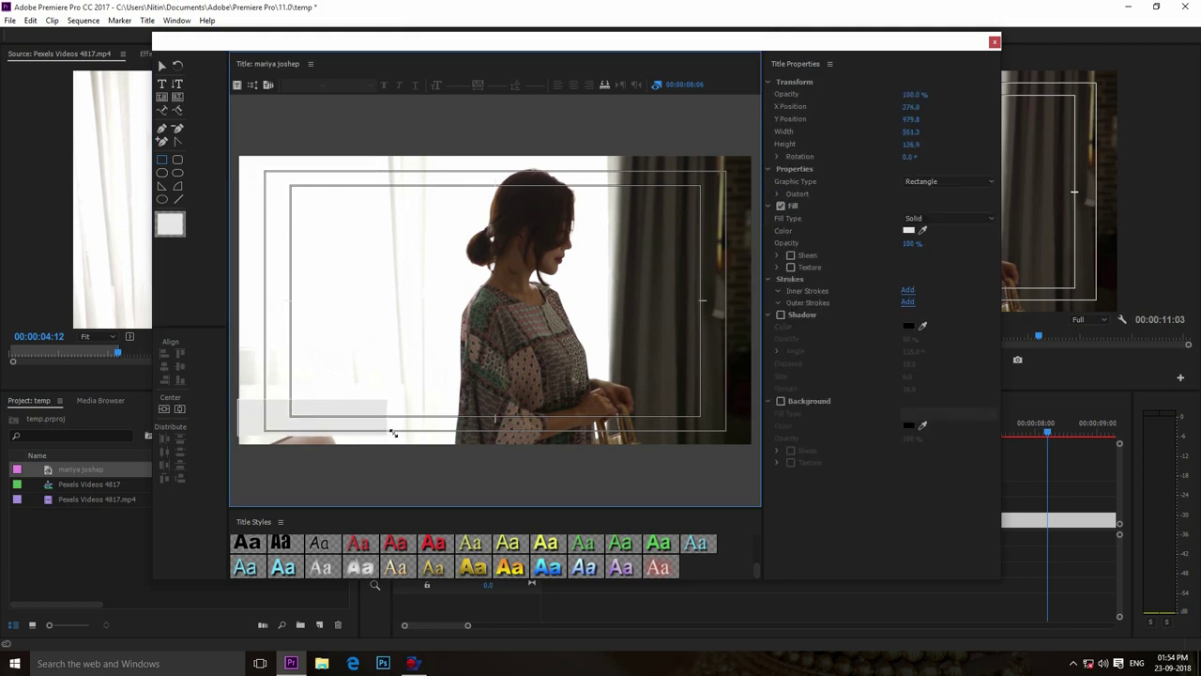
{"action": "left_click_drag", "start_coordinate": [386, 435], "coordinate": [396, 433]}
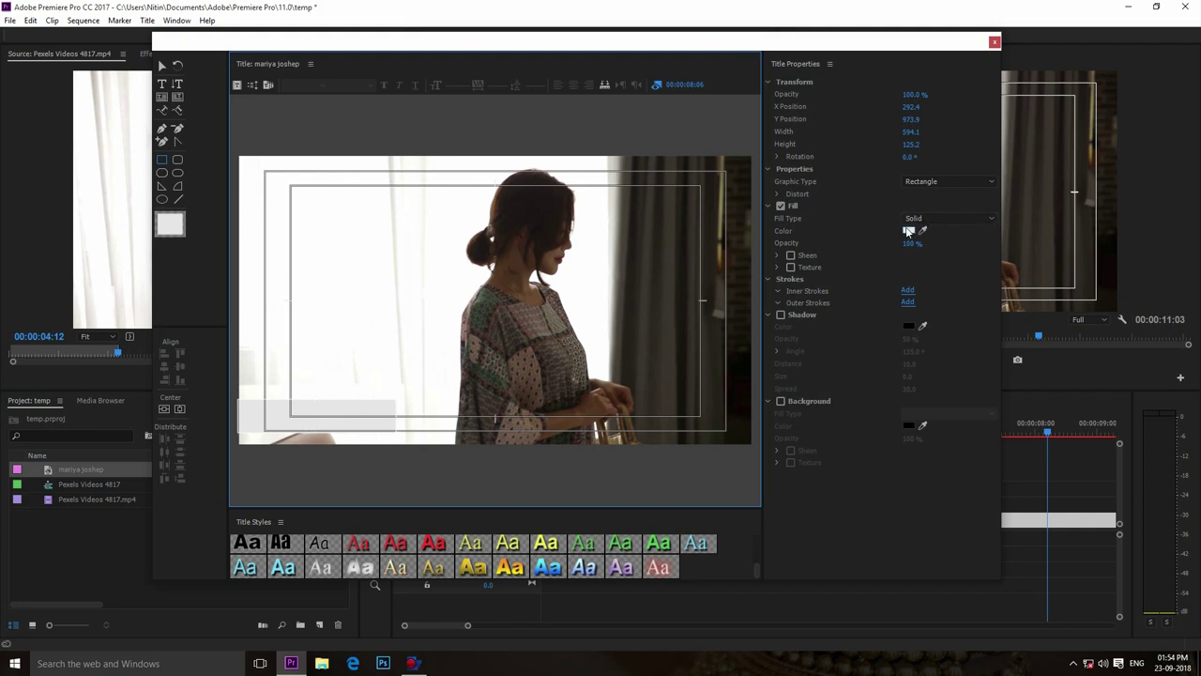
{"action": "left_click", "coordinate": [908, 231]}
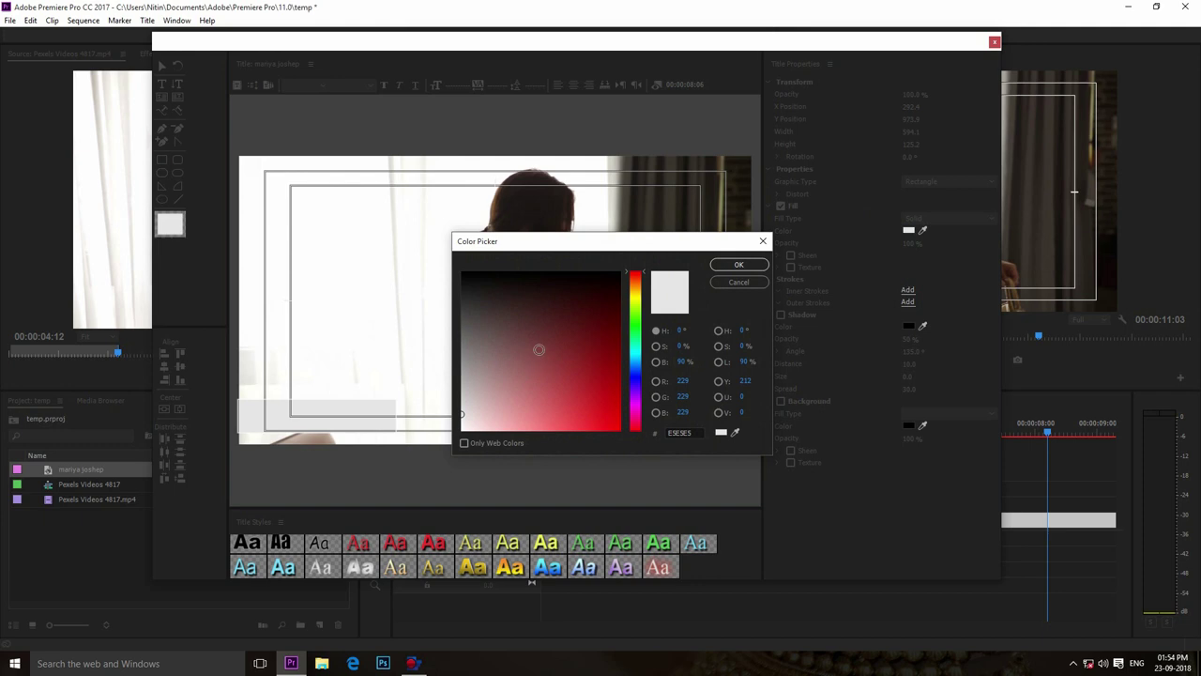
{"action": "left_click", "coordinate": [558, 410]}
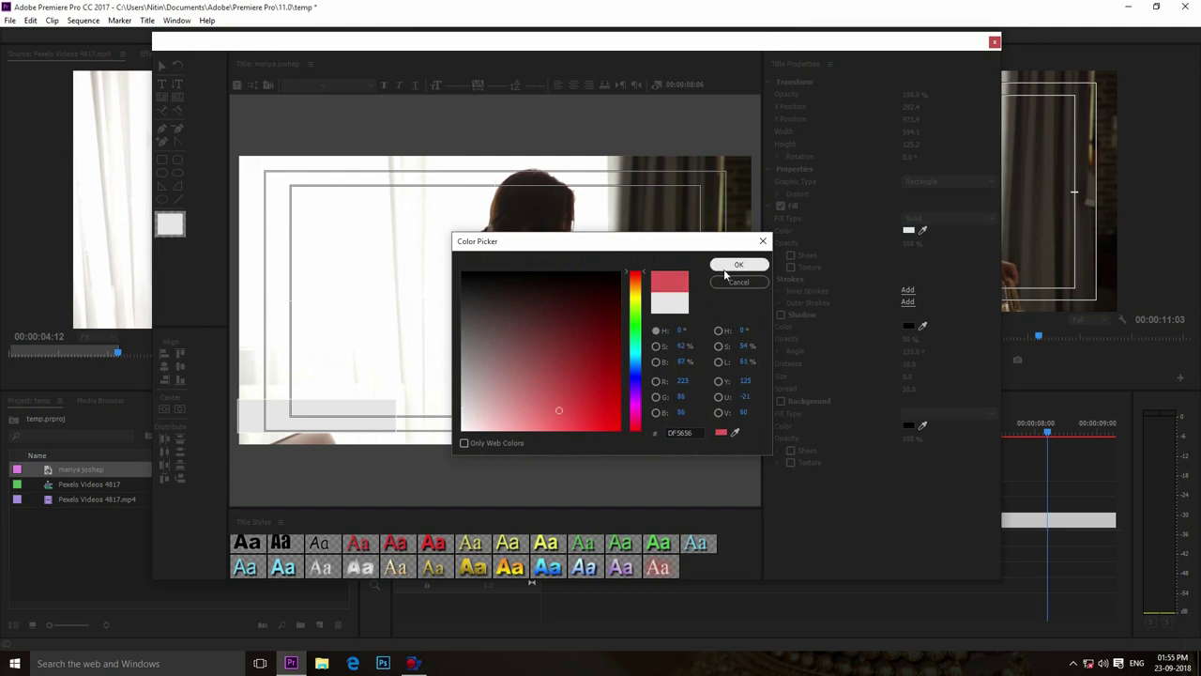
{"action": "left_click", "coordinate": [736, 266]}
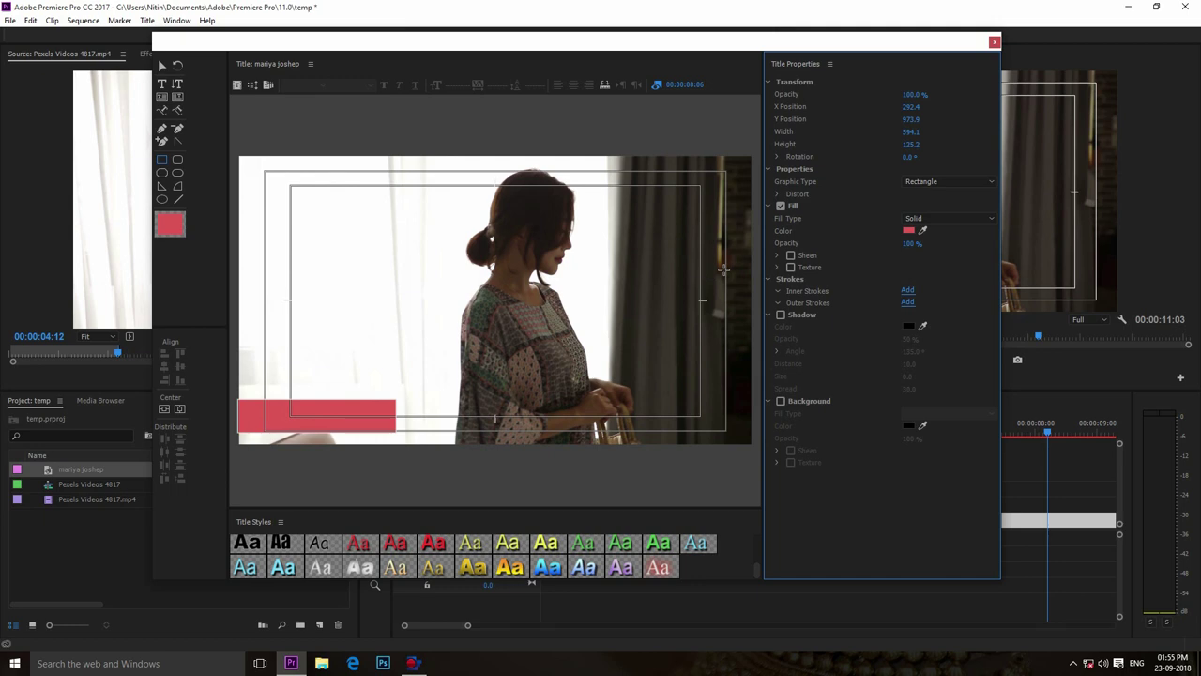
Step: Try Linear, Radial and 4 Color Gradient fills on the bar, then revert it to Solid
{"action": "left_click", "coordinate": [240, 427]}
{"action": "left_click", "coordinate": [922, 217]}
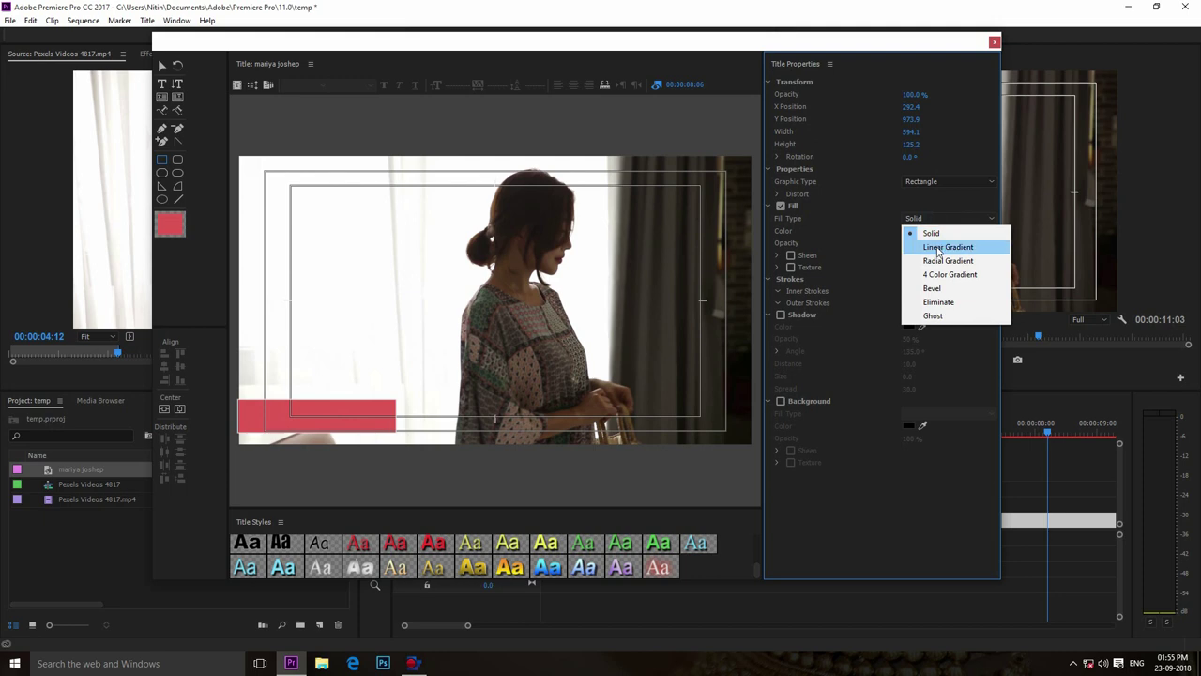
{"action": "left_click", "coordinate": [938, 247]}
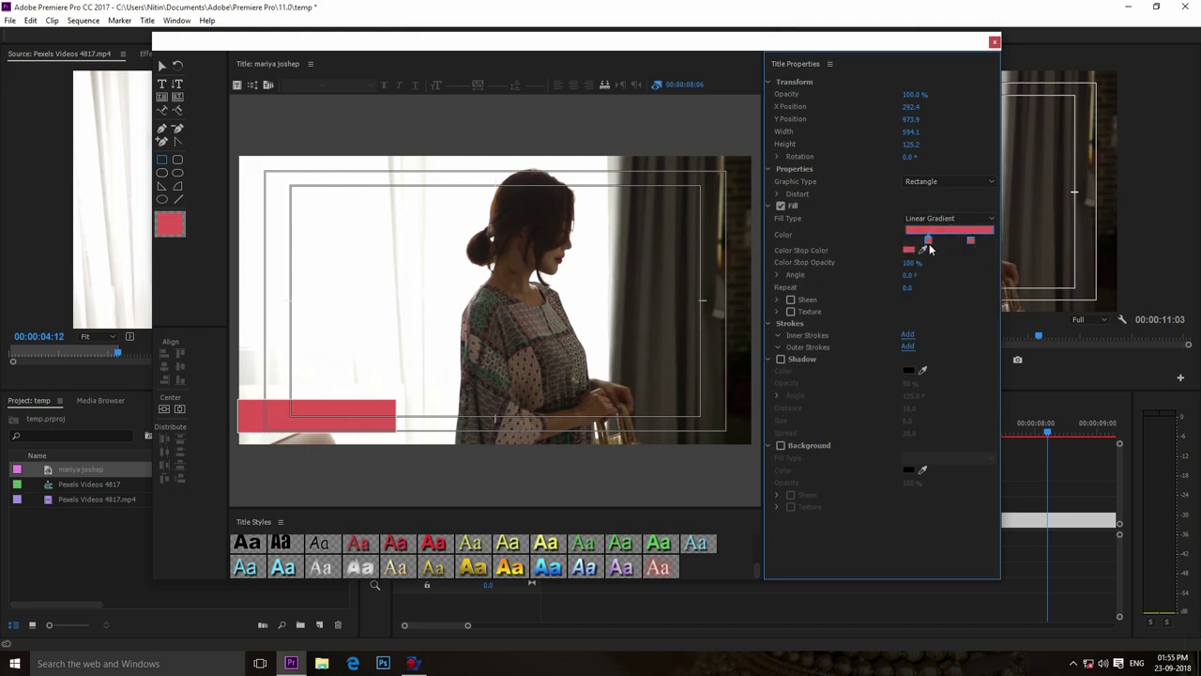
{"action": "left_click", "coordinate": [945, 218]}
{"action": "left_click", "coordinate": [934, 260]}
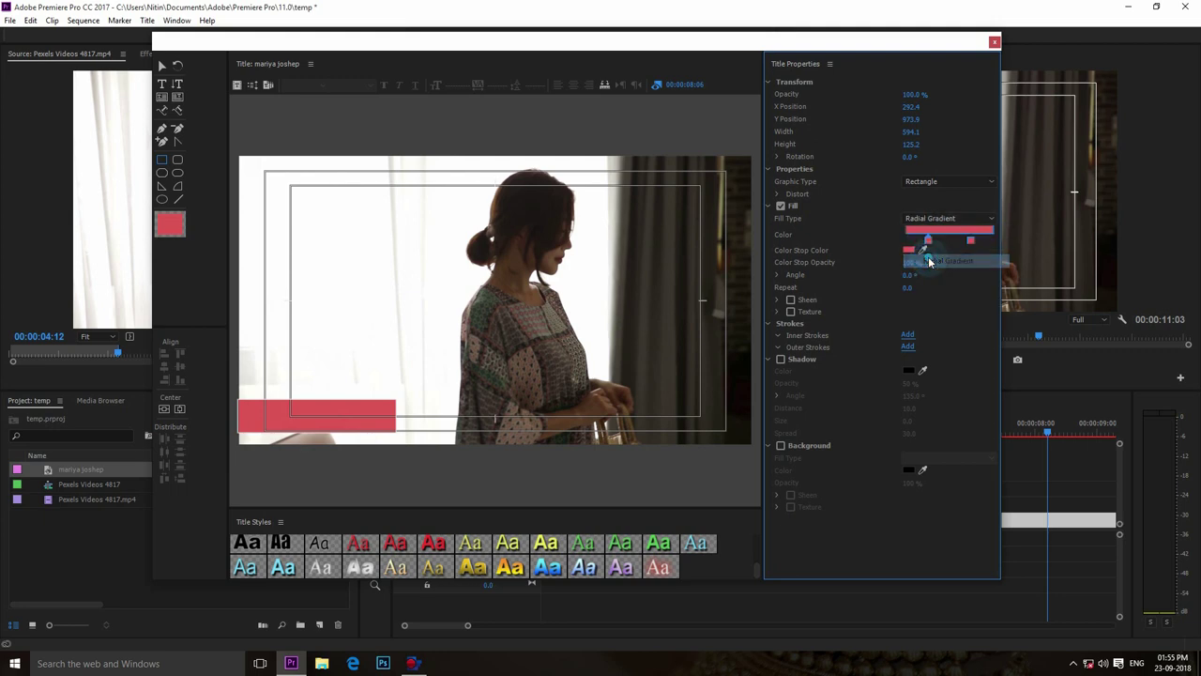
{"action": "left_click", "coordinate": [945, 218]}
{"action": "left_click", "coordinate": [948, 274]}
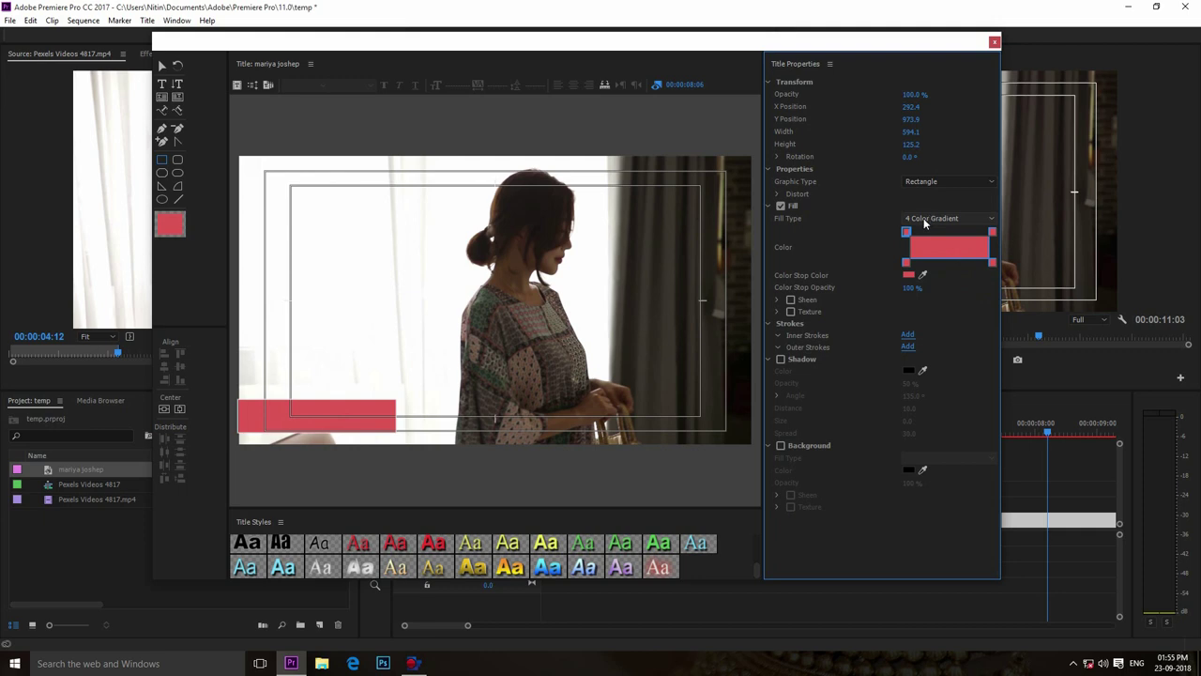
{"action": "left_click", "coordinate": [925, 222]}
{"action": "left_click", "coordinate": [925, 231]}
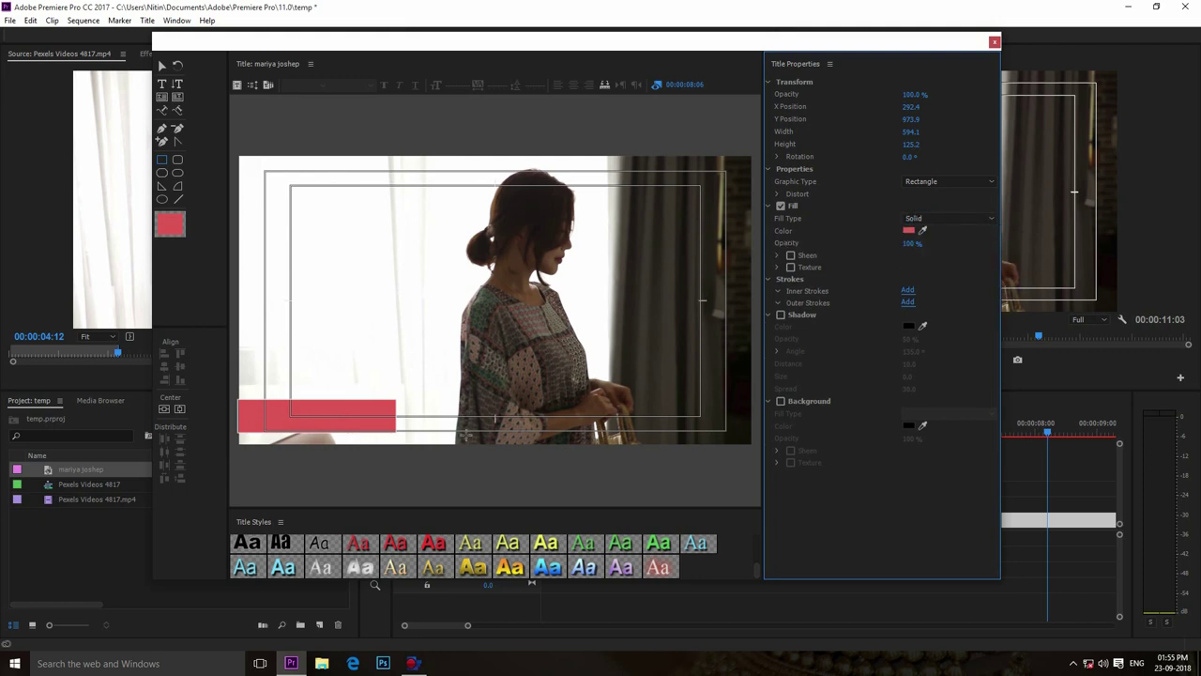
{"action": "left_click", "coordinate": [238, 431]}
Step: Draw a second rectangle over the red bar and fill it with saturated blue
{"action": "left_click", "coordinate": [162, 161]}
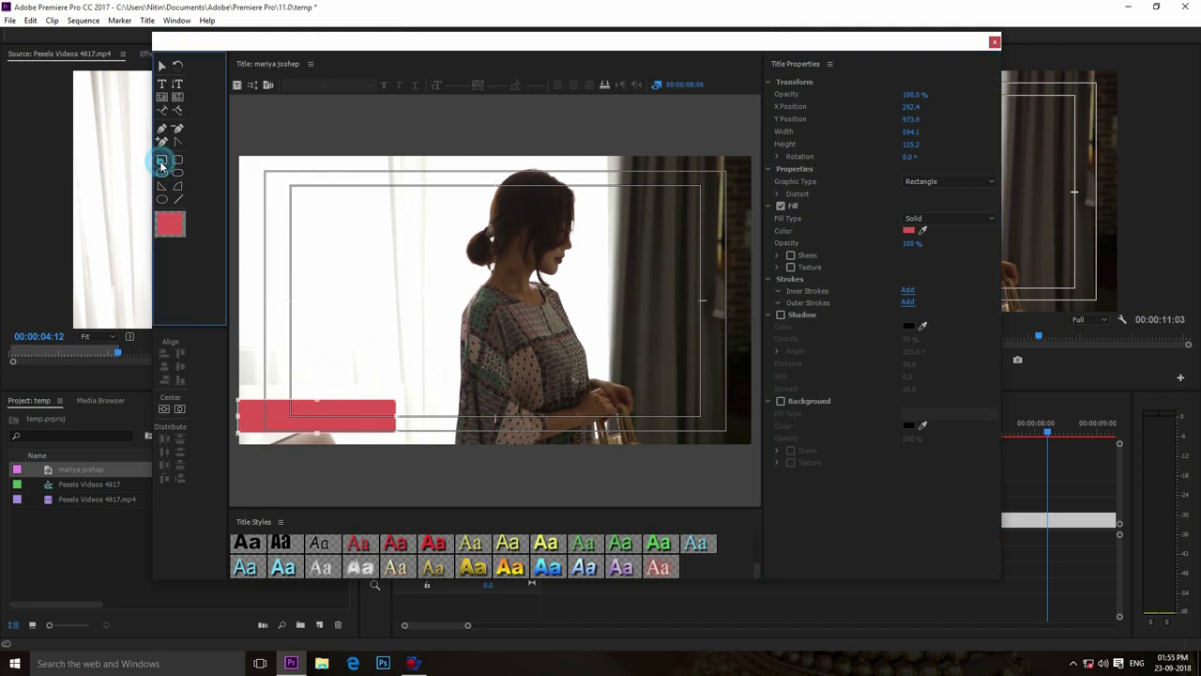
{"action": "left_click_drag", "start_coordinate": [230, 382], "coordinate": [326, 402]}
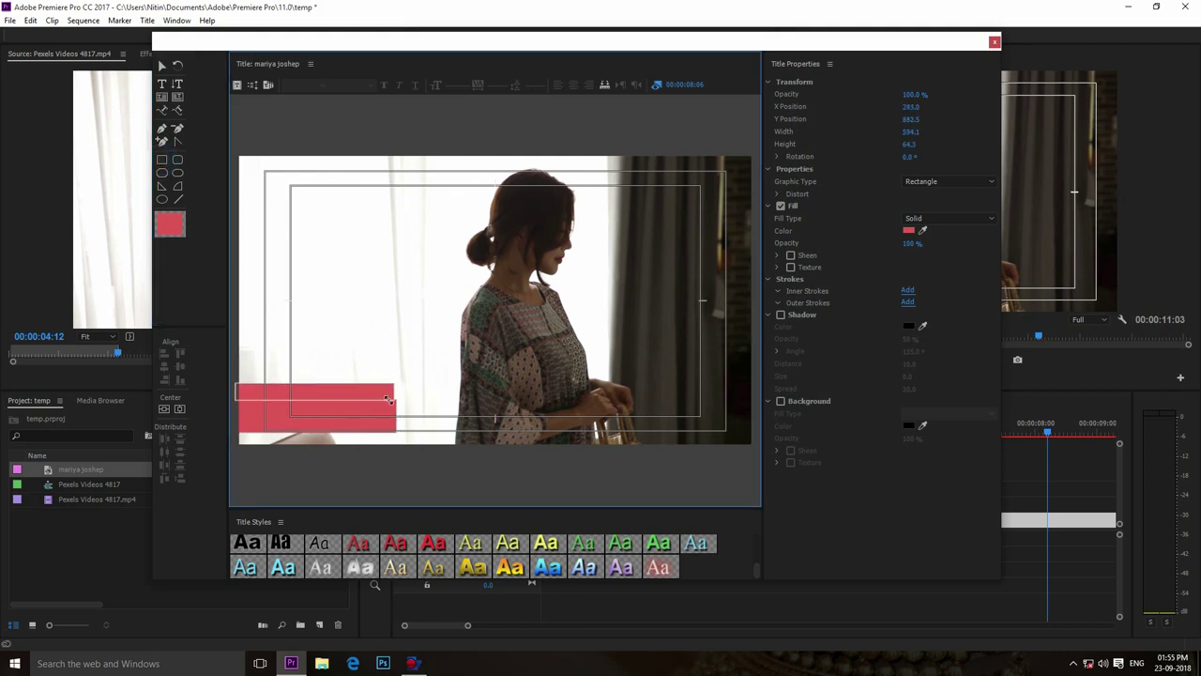
{"action": "mouse_move", "coordinate": [327, 402]}
{"action": "left_mouse_down"}
{"action": "mouse_move", "coordinate": [387, 435]}
{"action": "mouse_move", "coordinate": [390, 425]}
{"action": "left_mouse_up"}
{"action": "left_click_drag", "start_coordinate": [391, 425], "coordinate": [394, 425]}
{"action": "left_click", "coordinate": [907, 232]}
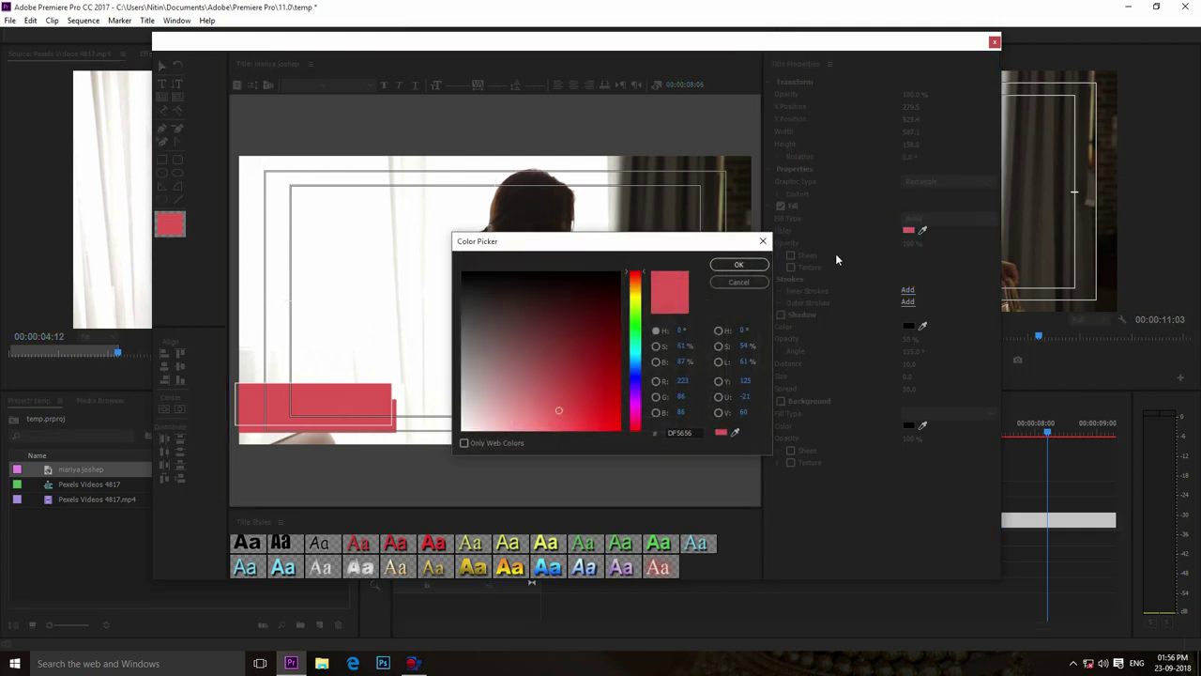
{"action": "left_click", "coordinate": [634, 371]}
{"action": "left_click_drag", "start_coordinate": [565, 389], "coordinate": [610, 412]}
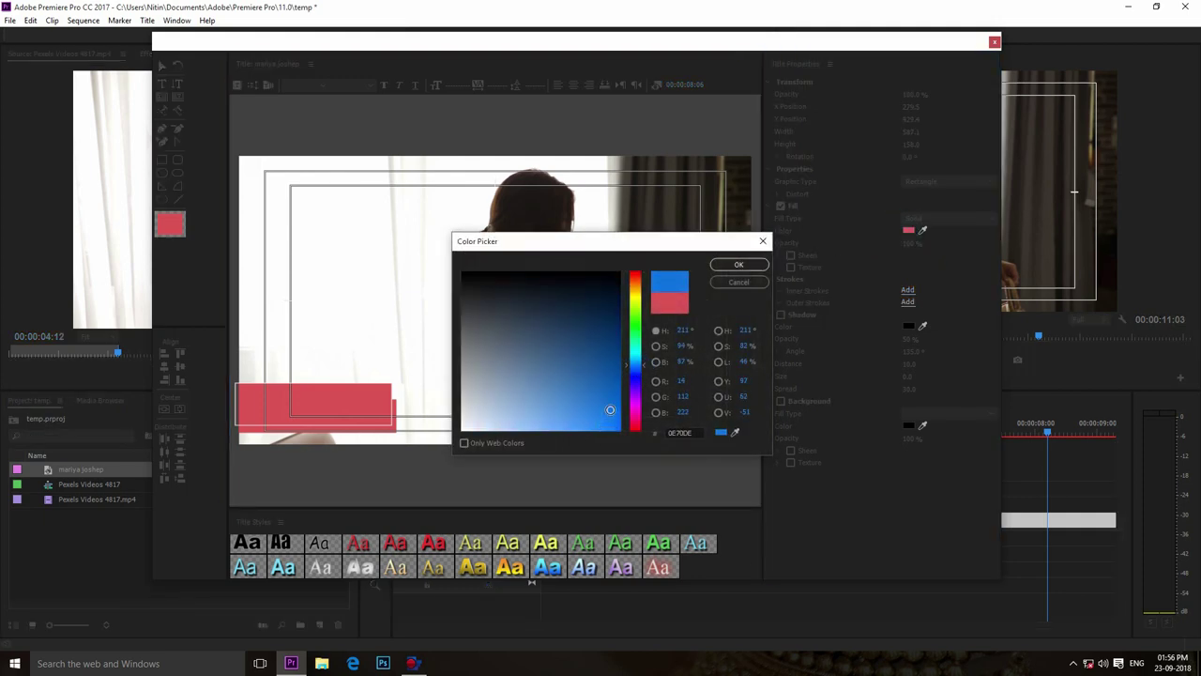
{"action": "left_click", "coordinate": [738, 265]}
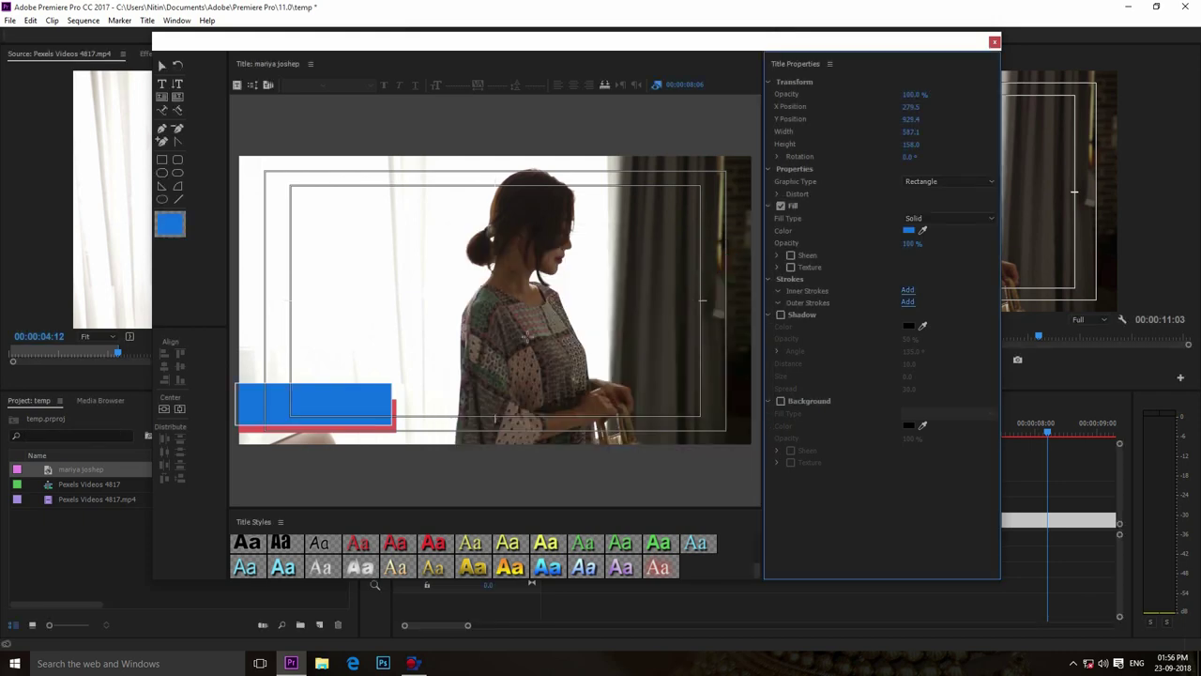
Step: Slim the blue bar by lowering its top edge and stretching its right side wider
{"action": "left_click", "coordinate": [287, 384]}
{"action": "left_click", "coordinate": [162, 66]}
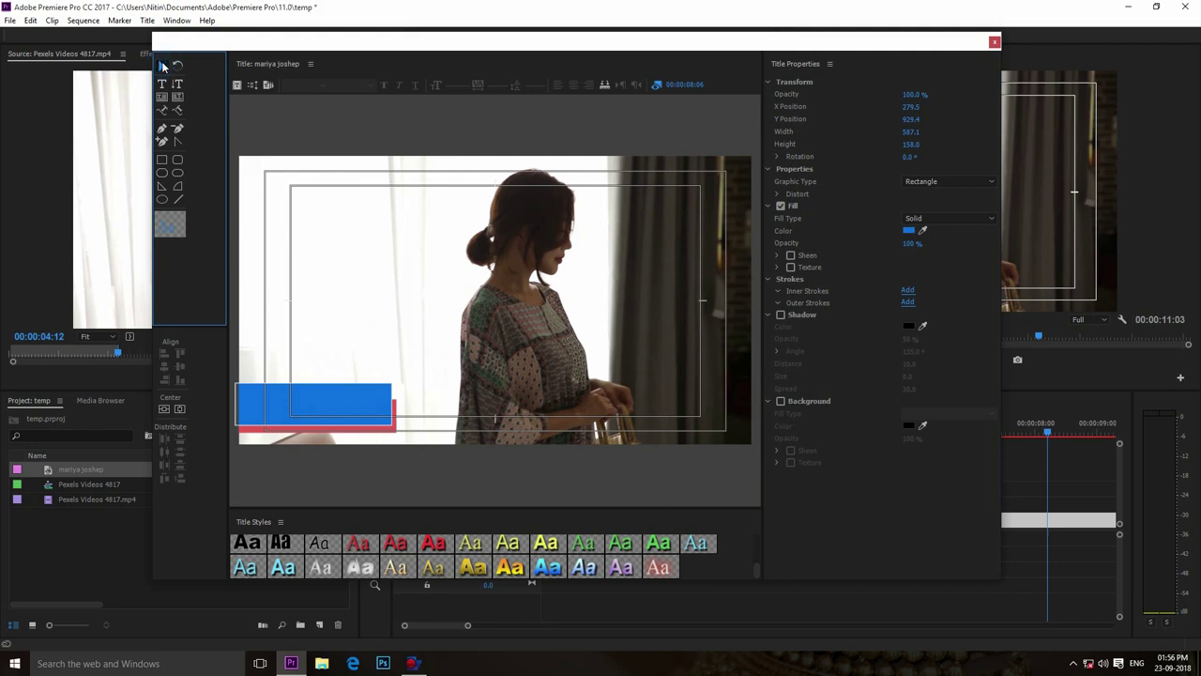
{"action": "left_click", "coordinate": [317, 389]}
{"action": "mouse_move", "coordinate": [315, 384]}
{"action": "left_mouse_down"}
{"action": "mouse_move", "coordinate": [315, 401]}
{"action": "mouse_move", "coordinate": [321, 392]}
{"action": "left_mouse_up"}
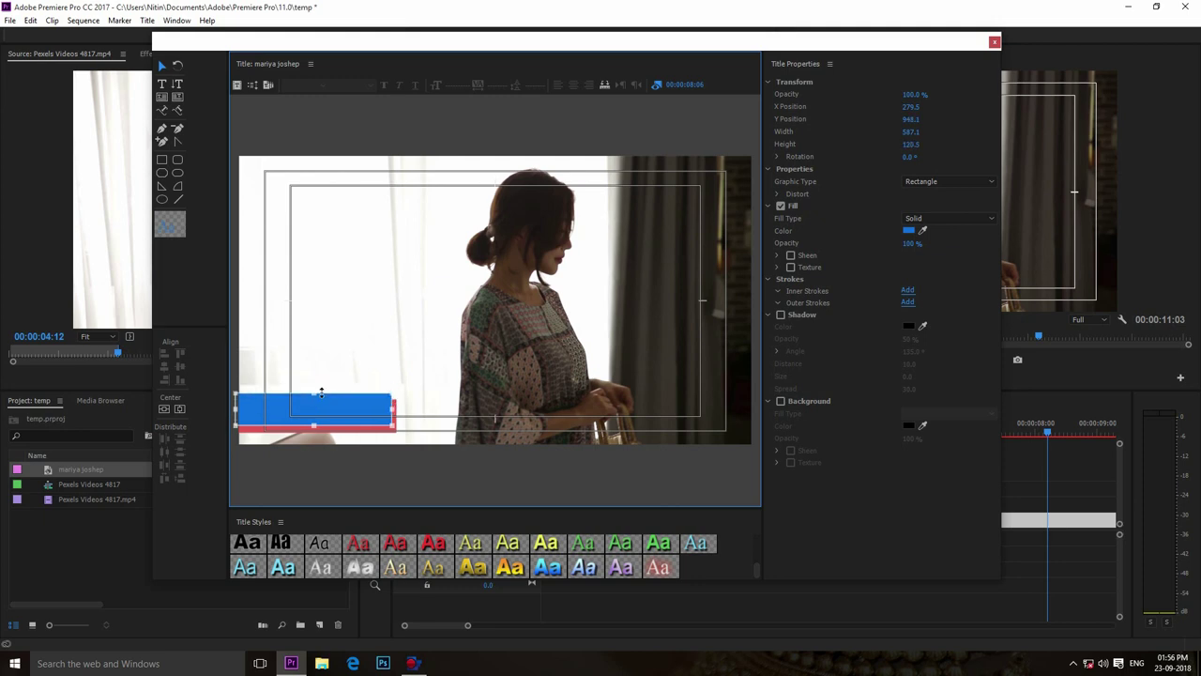
{"action": "mouse_move", "coordinate": [392, 409]}
{"action": "left_mouse_down"}
{"action": "mouse_move", "coordinate": [477, 409]}
{"action": "mouse_move", "coordinate": [393, 404]}
{"action": "left_mouse_up"}
{"action": "left_click", "coordinate": [393, 404]}
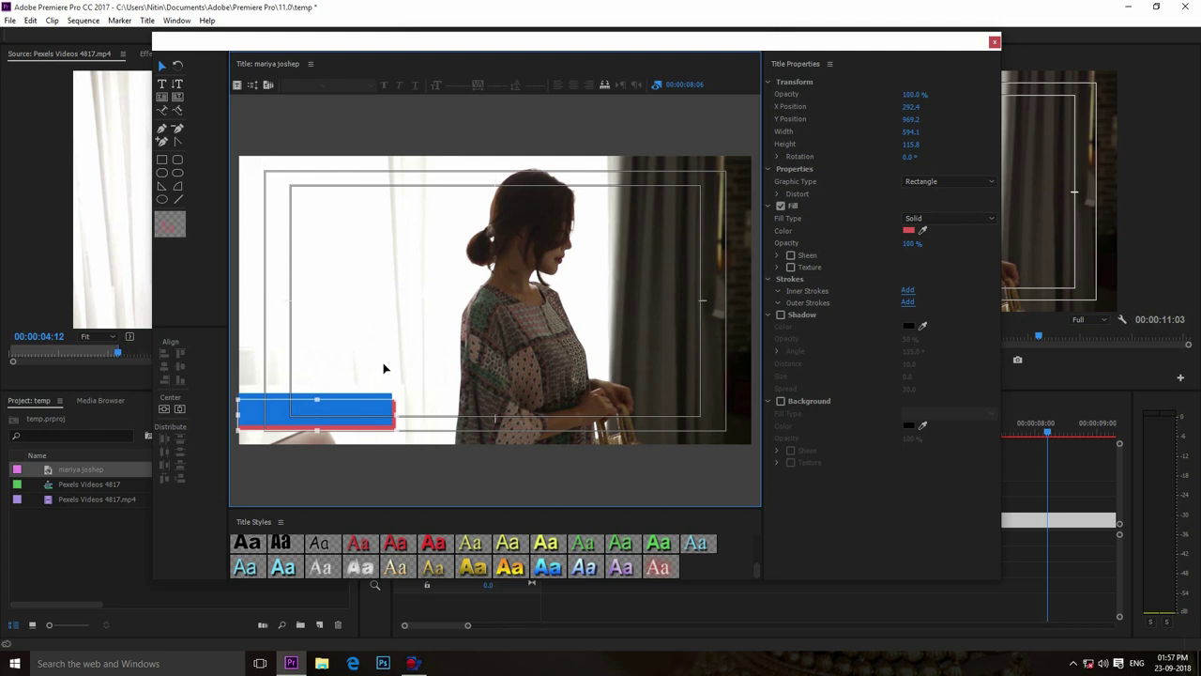
Step: Set the Type tool to Roboto Black with a near-black fill color
{"action": "left_click", "coordinate": [162, 86]}
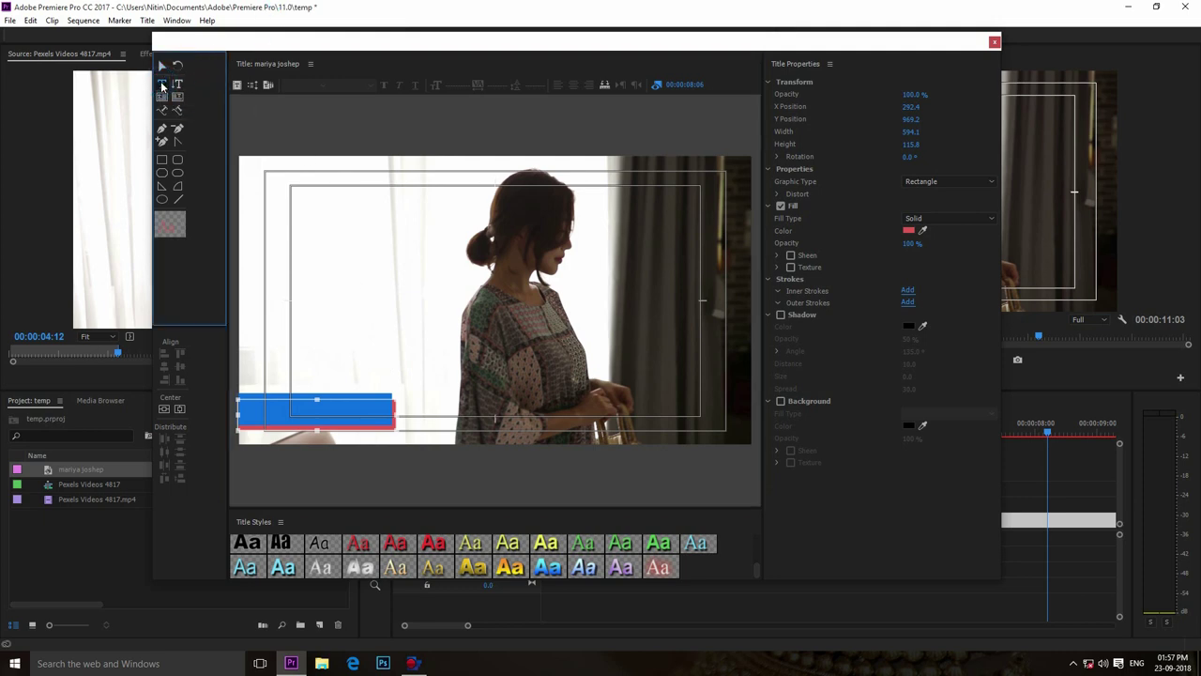
{"action": "left_click", "coordinate": [162, 86]}
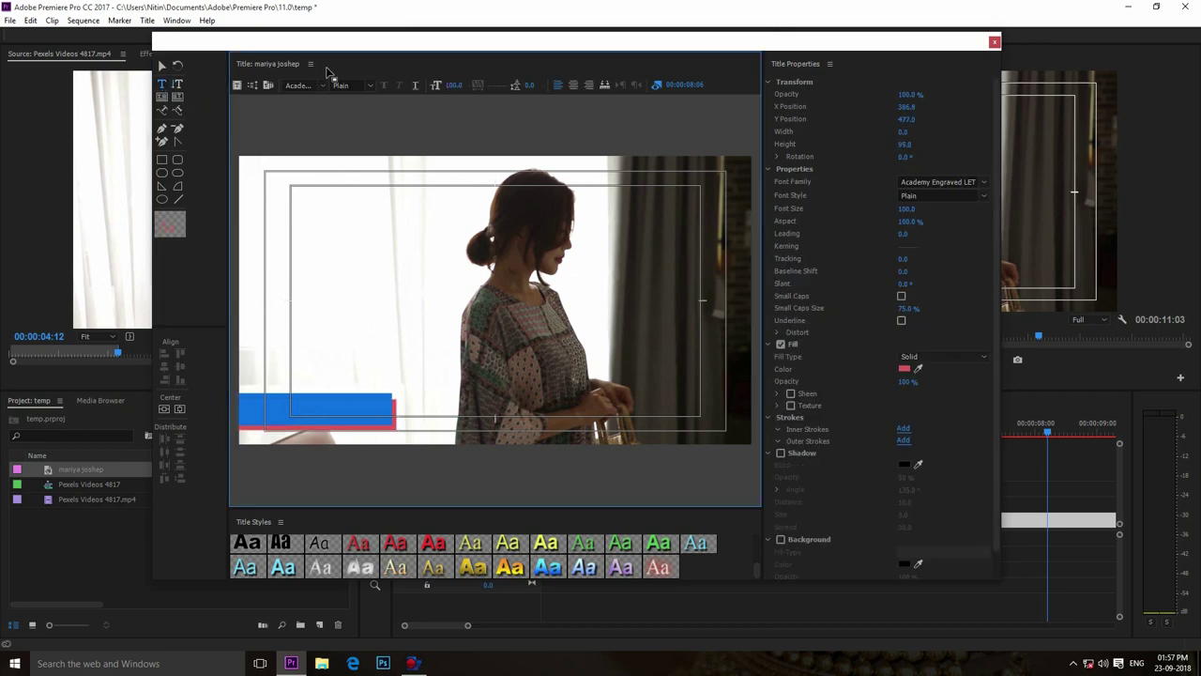
{"action": "left_click", "coordinate": [322, 89]}
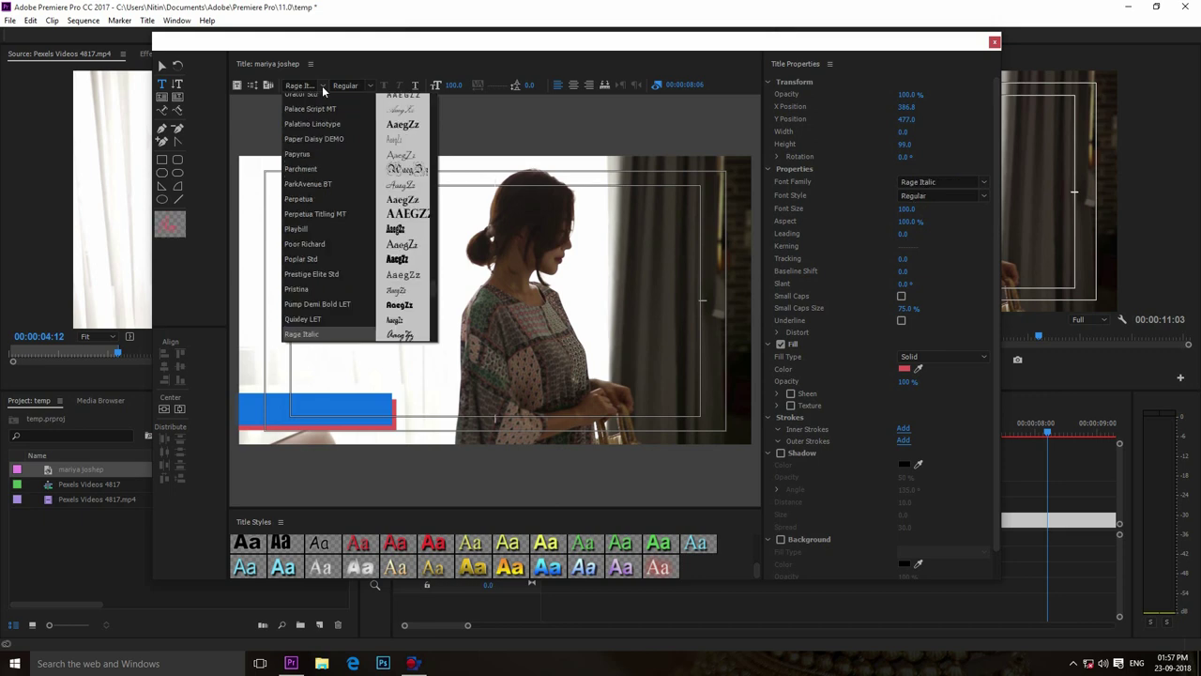
{"action": "type", "text": "ravie"}
{"action": "key", "text": "Down"}
{"action": "key", "text": "Down"}
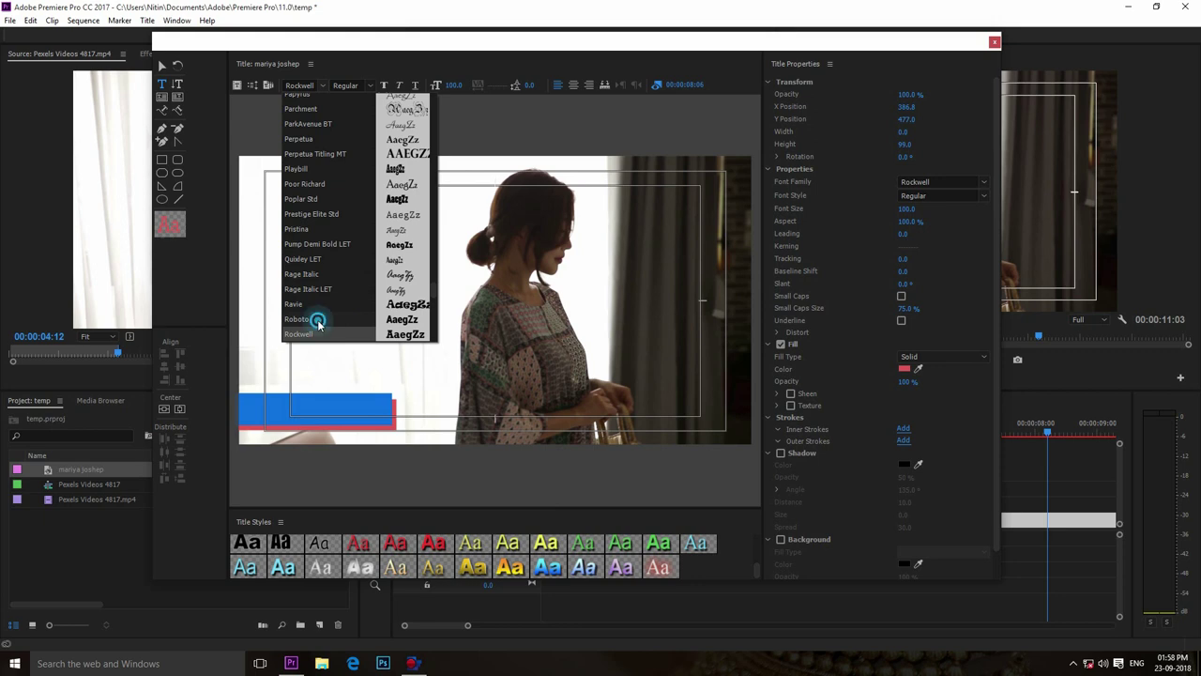
{"action": "left_click", "coordinate": [318, 319]}
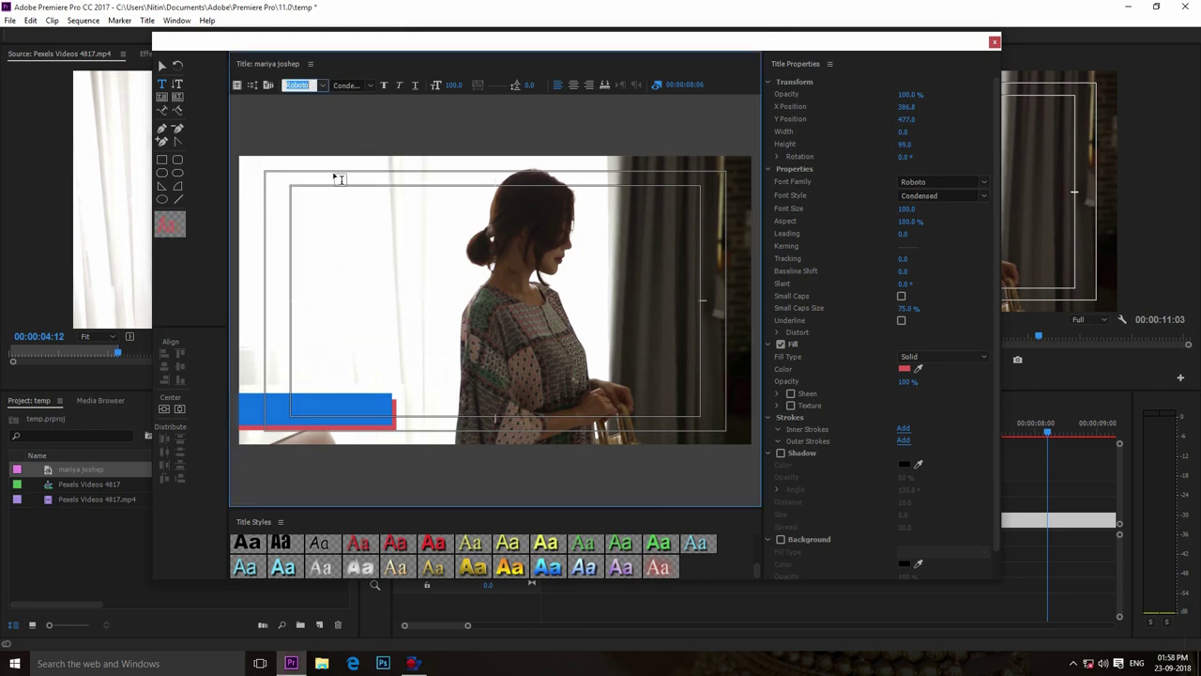
{"action": "left_click", "coordinate": [371, 84]}
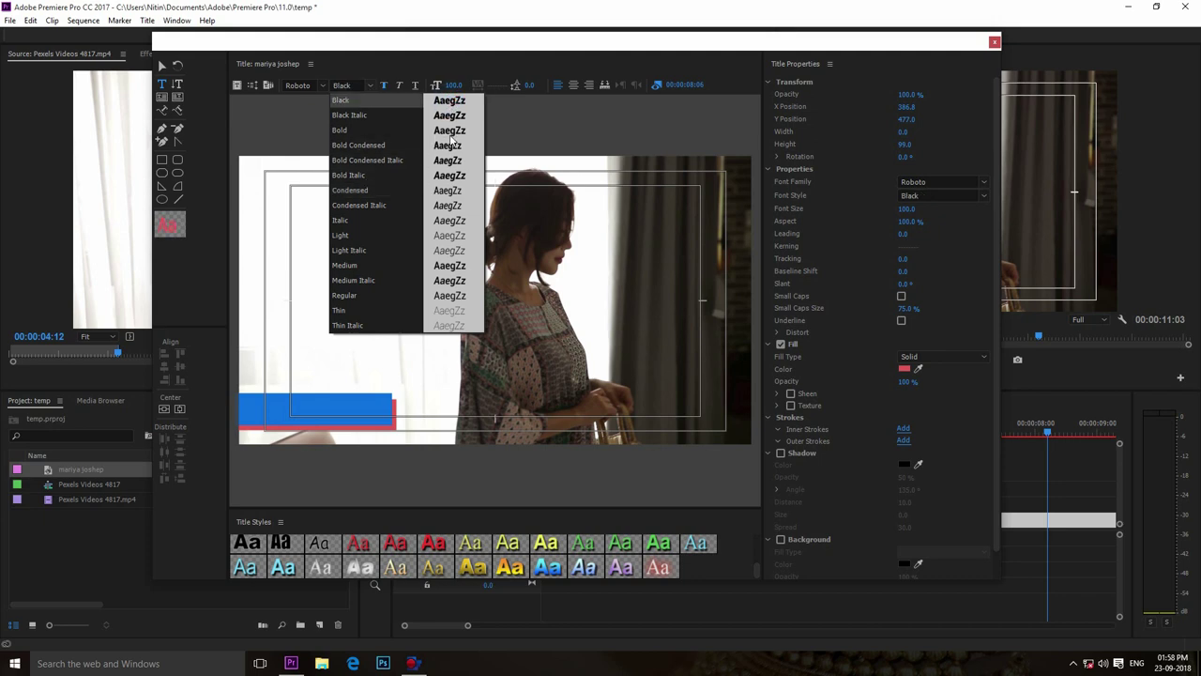
{"action": "left_click", "coordinate": [452, 100]}
{"action": "left_click", "coordinate": [904, 368]}
{"action": "left_click_drag", "start_coordinate": [523, 294], "coordinate": [488, 271]}
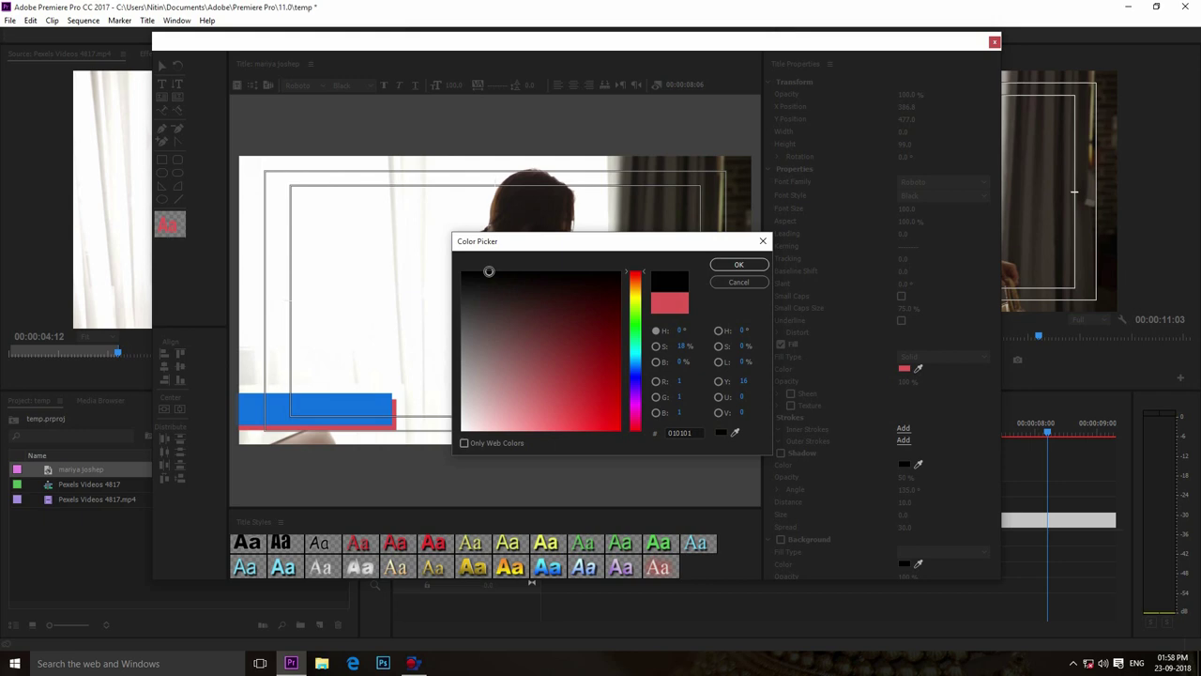
{"action": "left_click", "coordinate": [739, 266]}
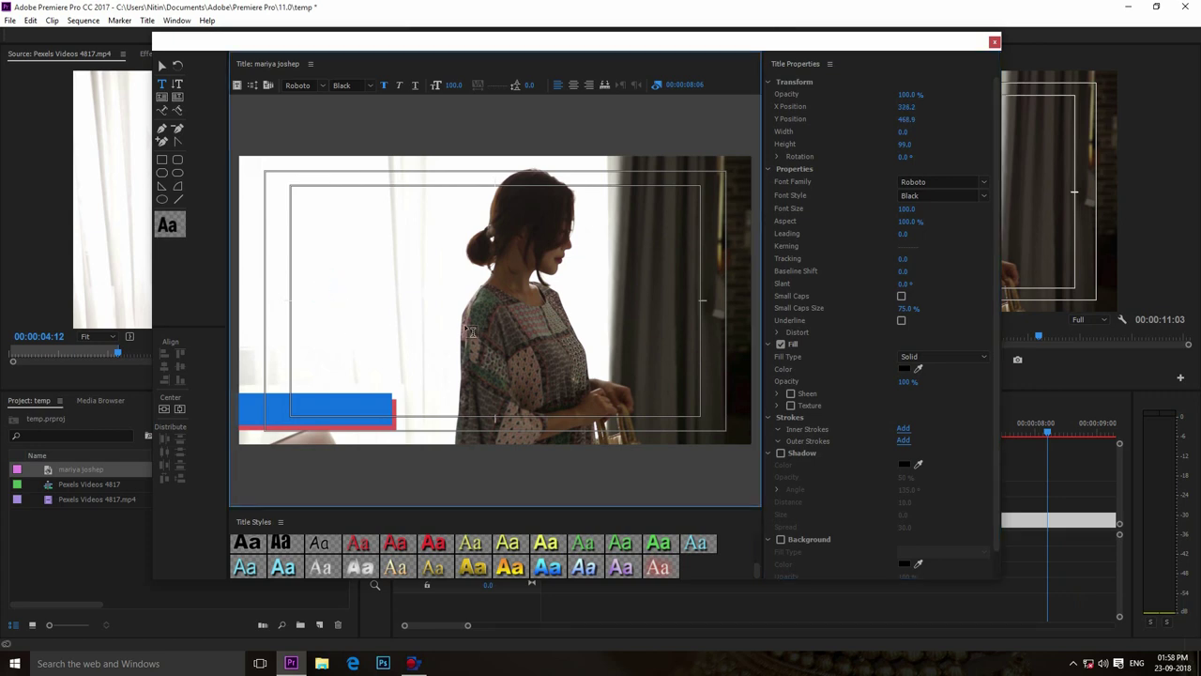
{"action": "type", "text": "Ma"}
{"action": "key", "text": "BackSpace"}
{"action": "type", "text": "ARIYA"}
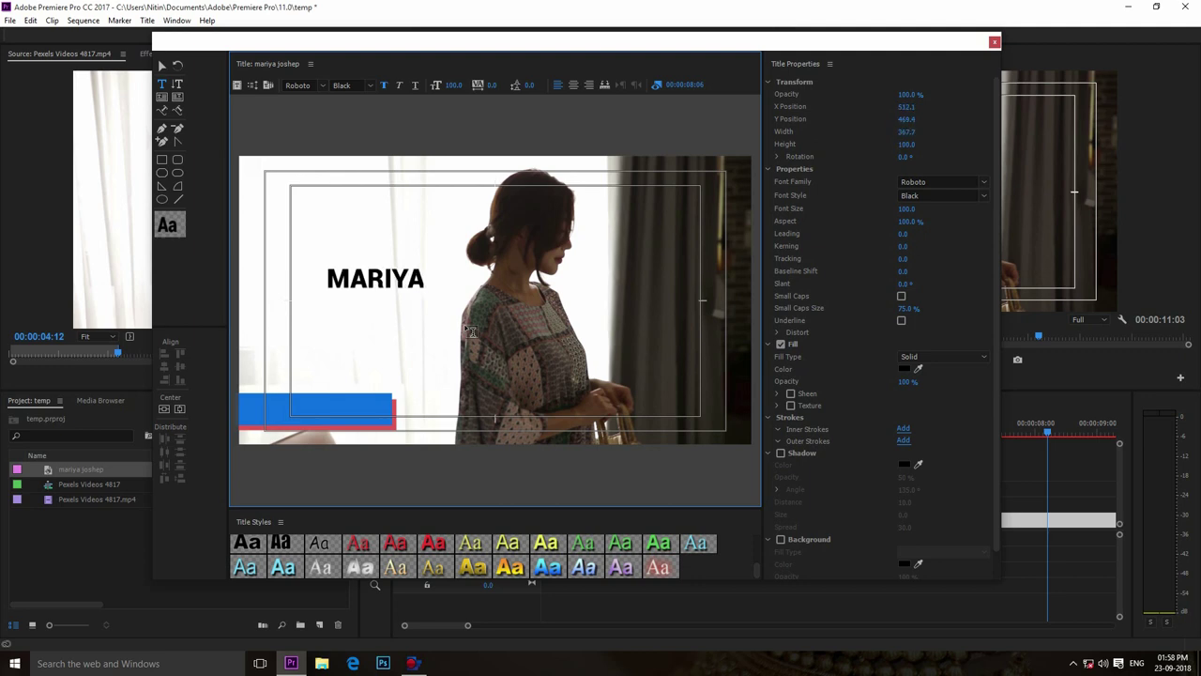
{"action": "type", "text": " JOSHEP"}
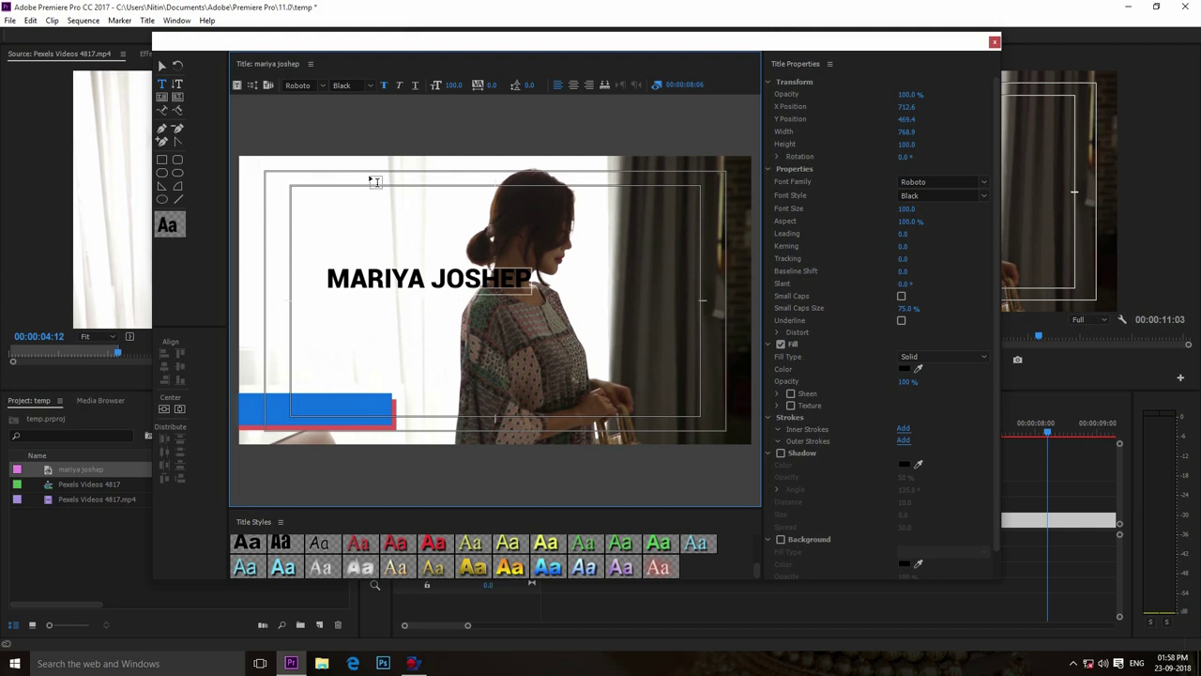
{"action": "left_click", "coordinate": [163, 64]}
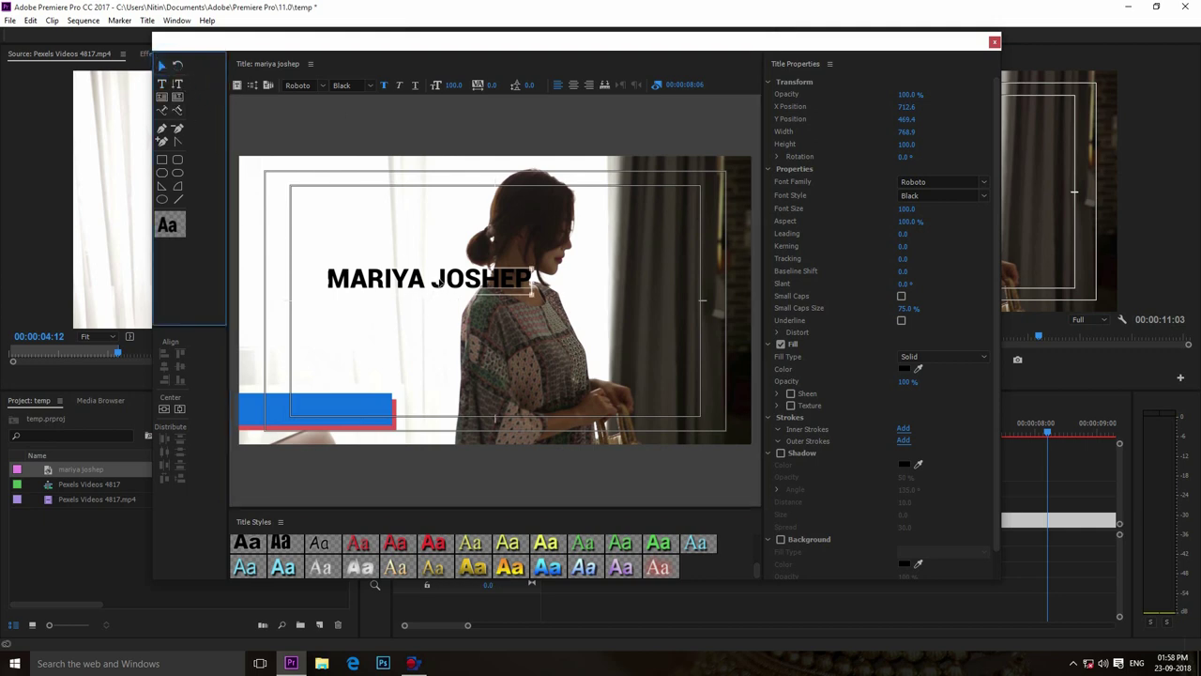
{"action": "left_click_drag", "start_coordinate": [443, 283], "coordinate": [368, 417]}
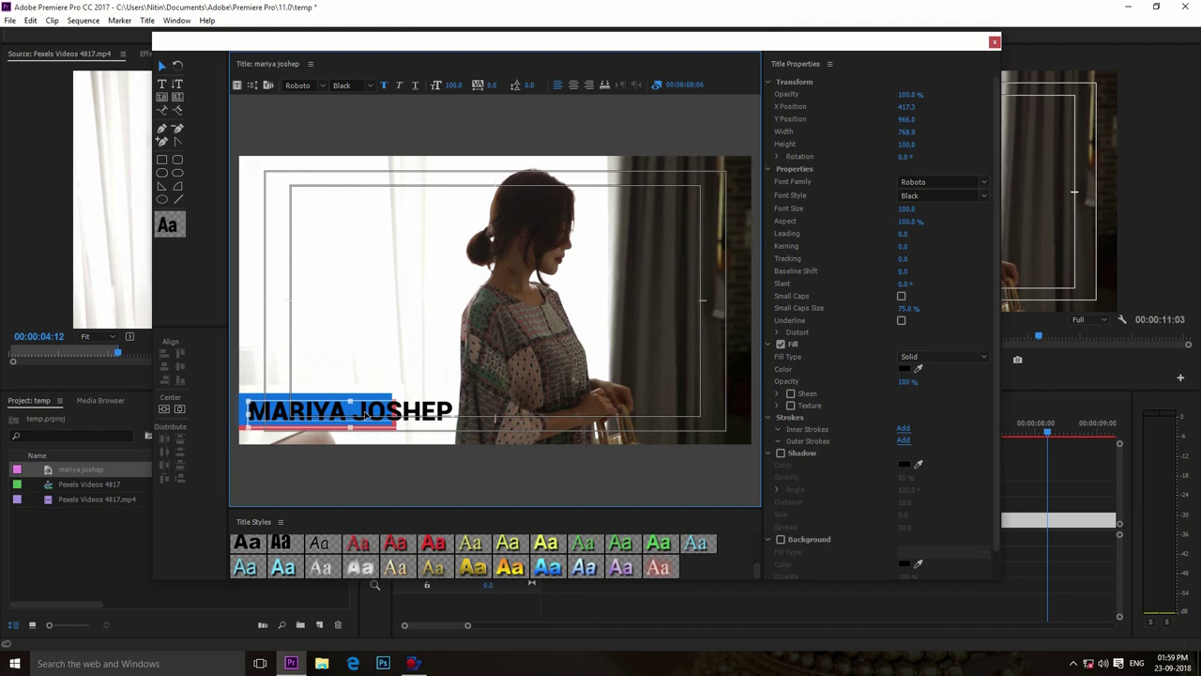
{"action": "left_click_drag", "start_coordinate": [366, 416], "coordinate": [408, 363]}
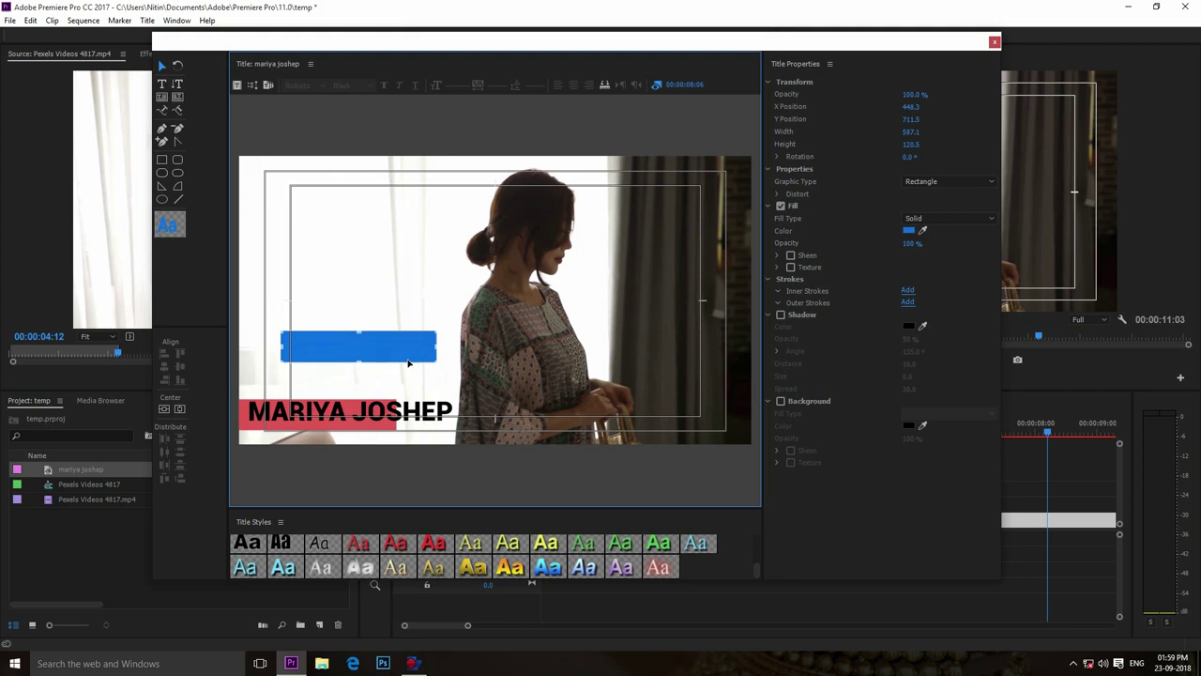
{"action": "key", "text": "ctrl+z"}
{"action": "left_click", "coordinate": [422, 413]}
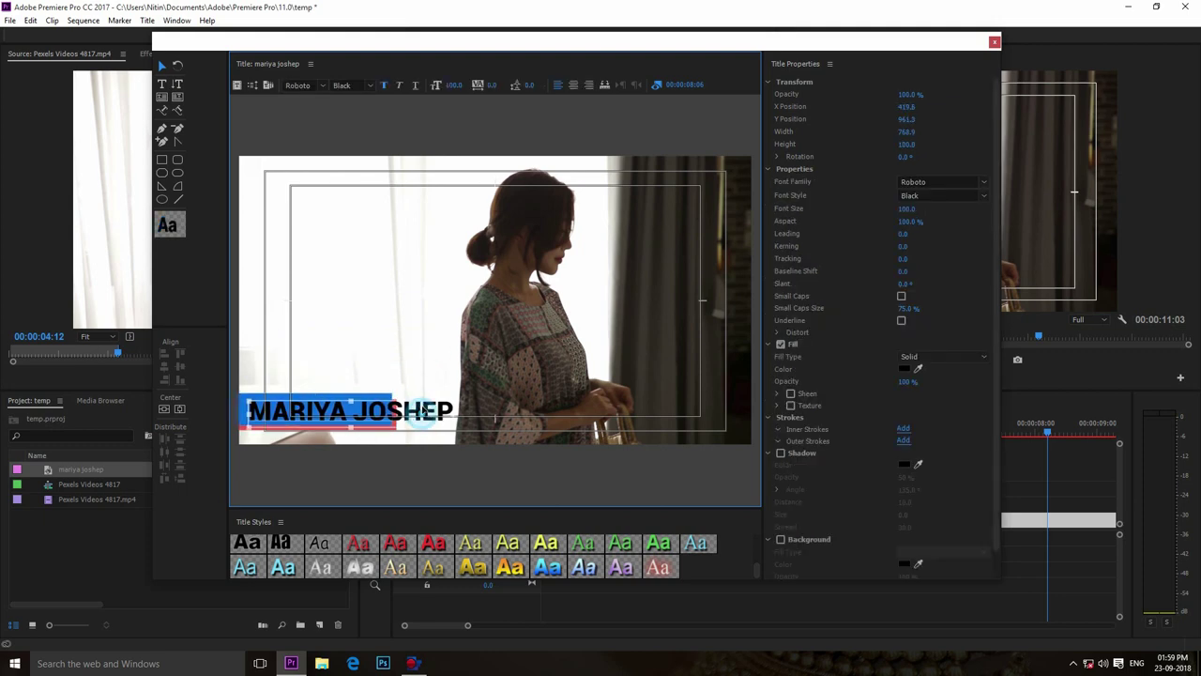
{"action": "left_click_drag", "start_coordinate": [422, 414], "coordinate": [438, 360]}
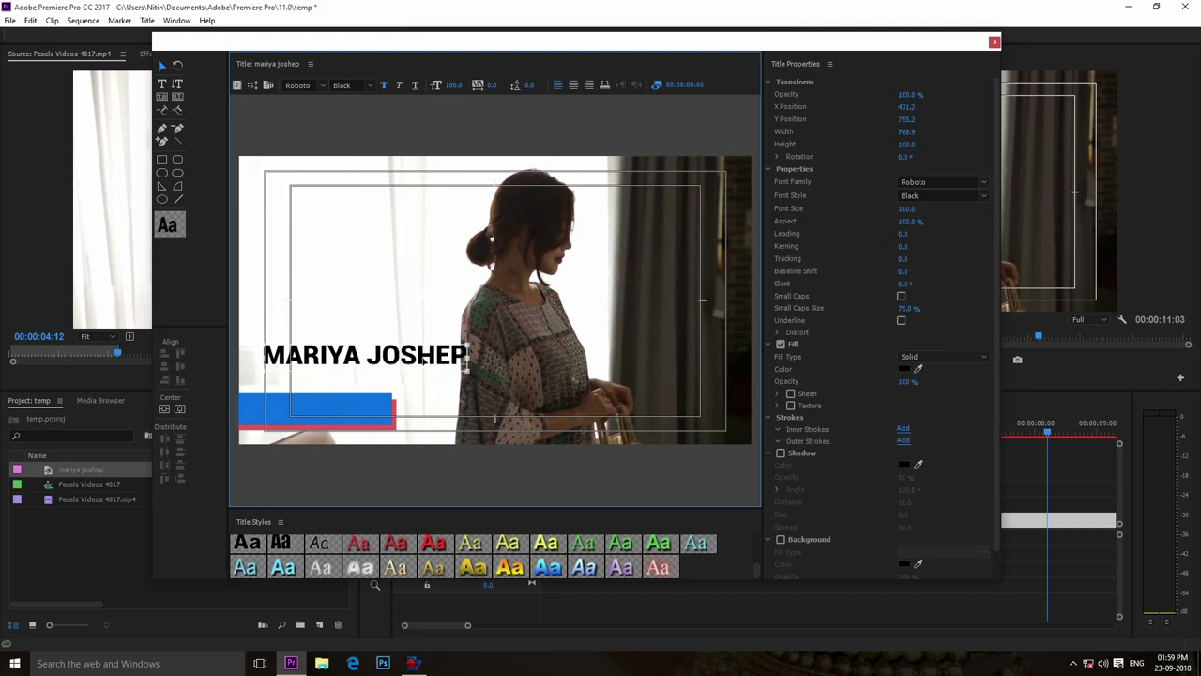
Step: Reduce the name's font size to 63
{"action": "left_click", "coordinate": [436, 84]}
{"action": "left_click", "coordinate": [451, 84]}
{"action": "left_click_drag", "start_coordinate": [451, 84], "coordinate": [445, 85]}
{"action": "left_click_drag", "start_coordinate": [904, 208], "coordinate": [844, 208]}
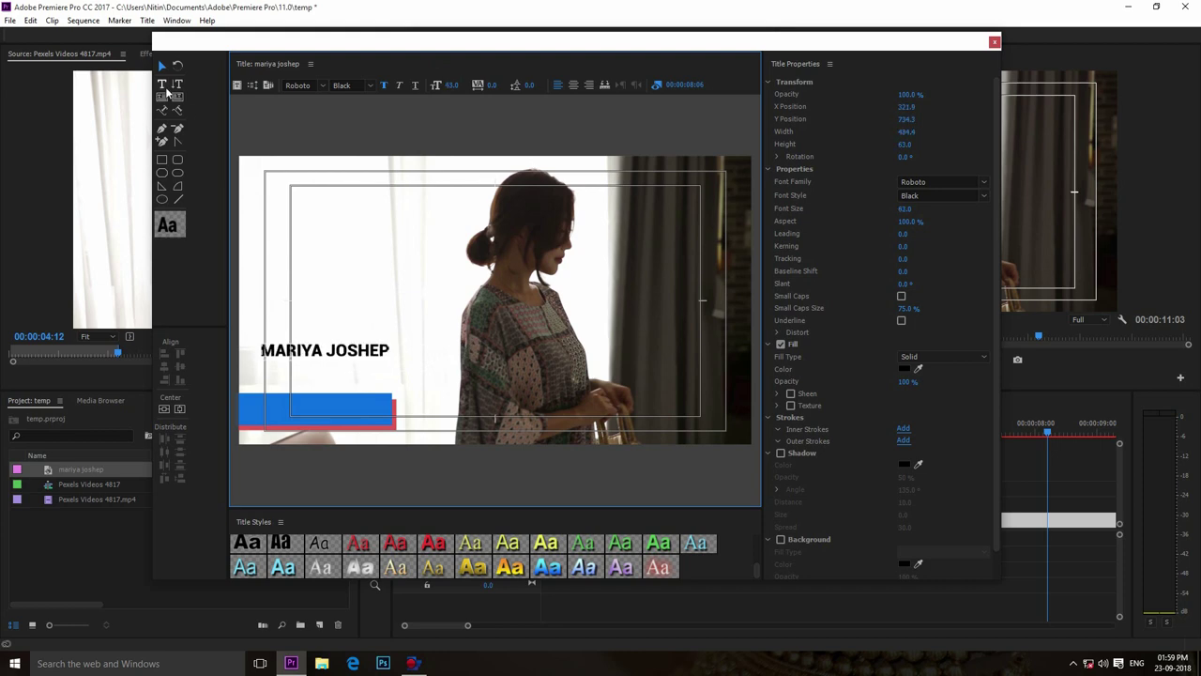
Step: Move the MARIYA JOSHEP text down onto the blue bar
{"action": "left_click", "coordinate": [161, 83]}
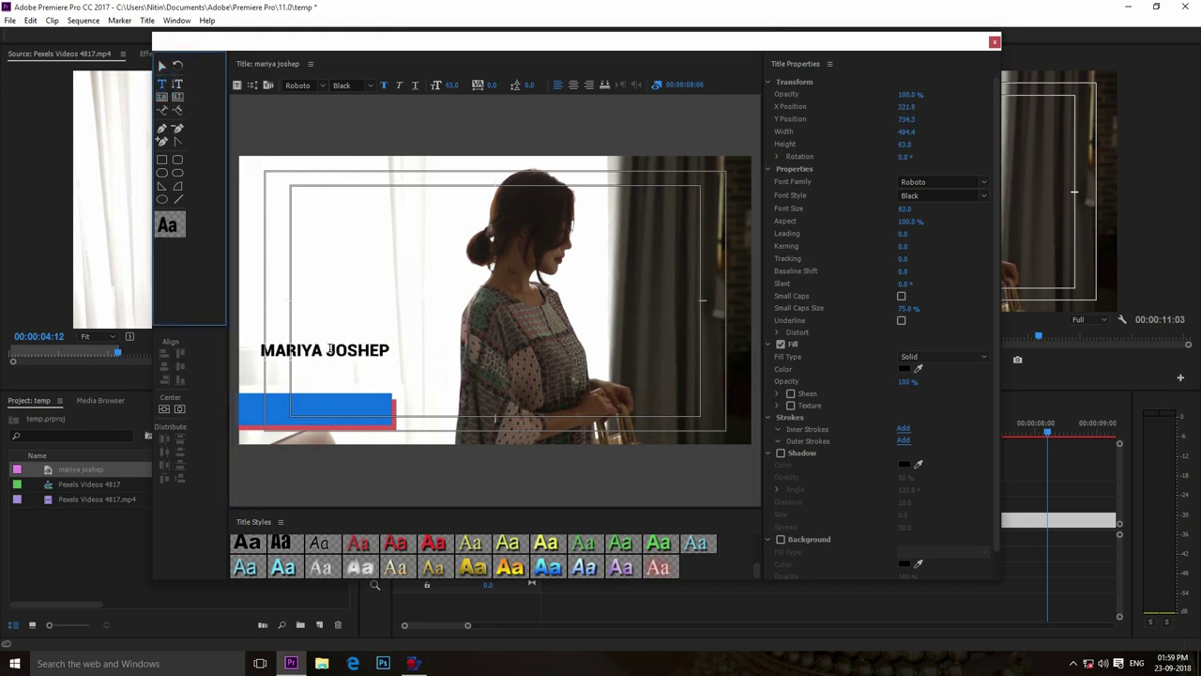
{"action": "left_click_drag", "start_coordinate": [330, 349], "coordinate": [388, 343]}
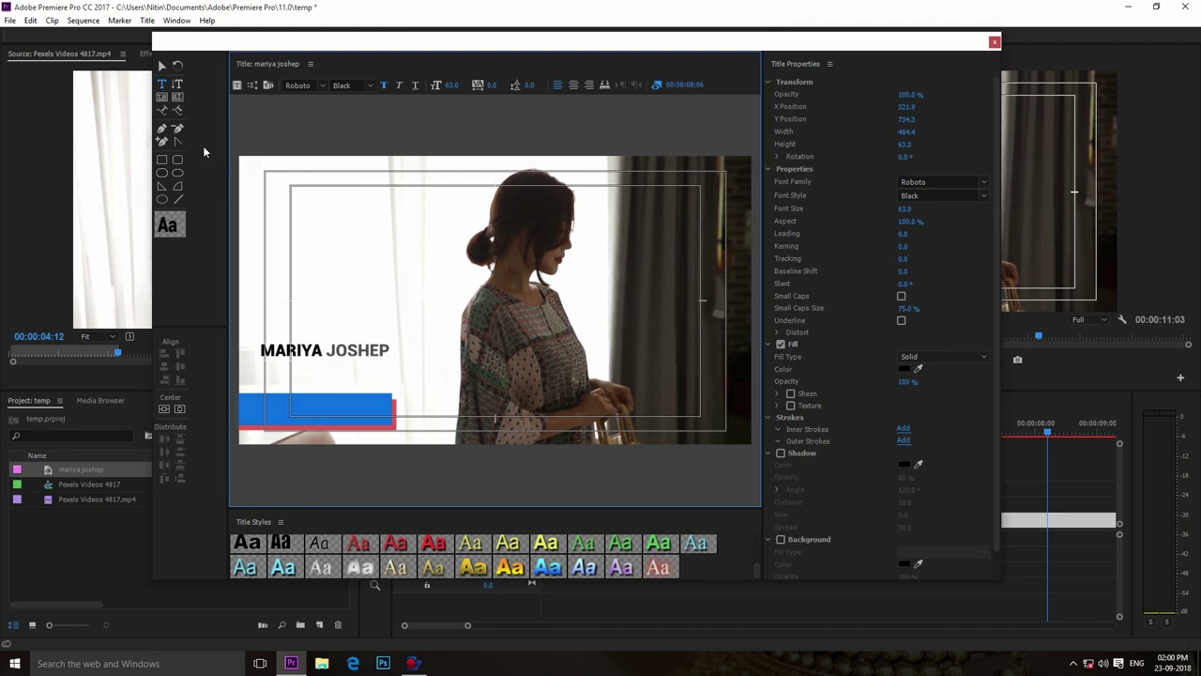
{"action": "left_click", "coordinate": [163, 66]}
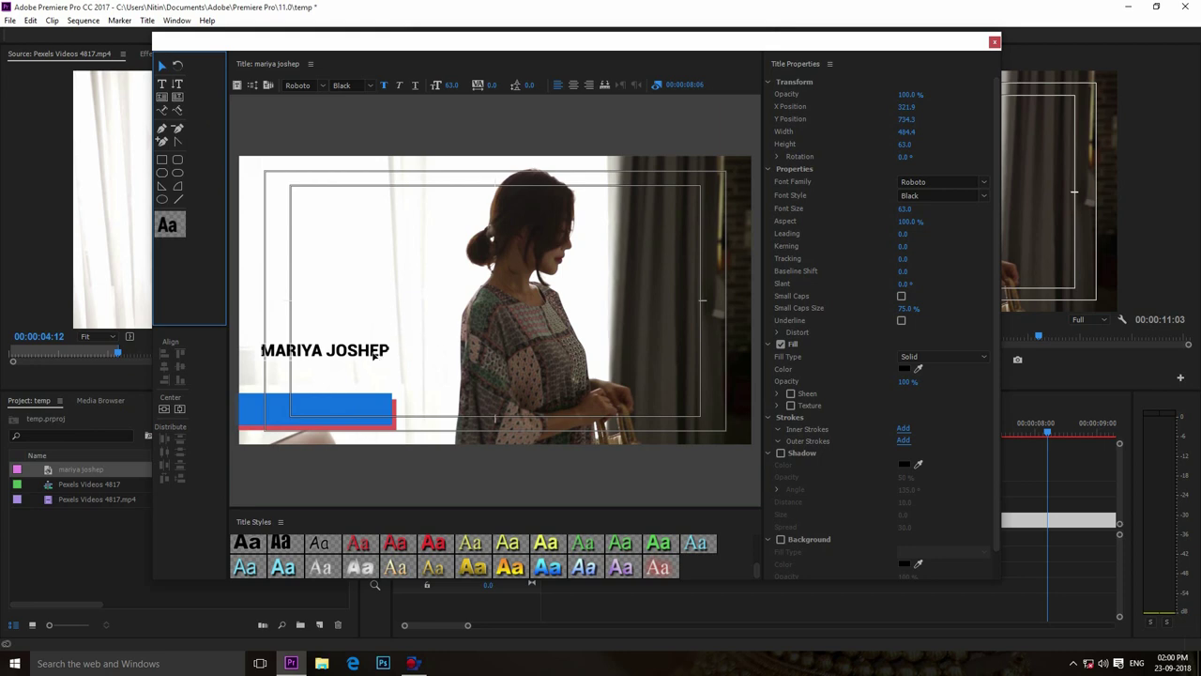
{"action": "left_click_drag", "start_coordinate": [351, 349], "coordinate": [334, 409]}
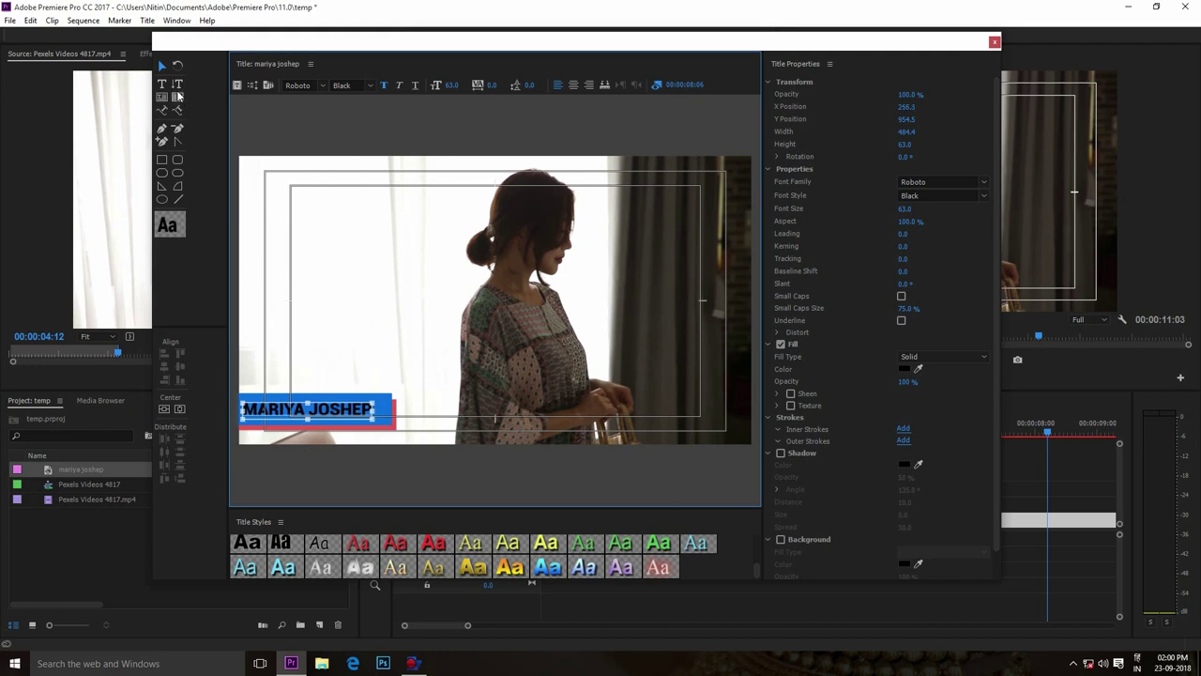
{"action": "left_click", "coordinate": [161, 84]}
Step: Set the word JOSHEP to Roboto's Light weight
{"action": "left_click", "coordinate": [316, 409]}
{"action": "left_click_drag", "start_coordinate": [314, 409], "coordinate": [375, 410]}
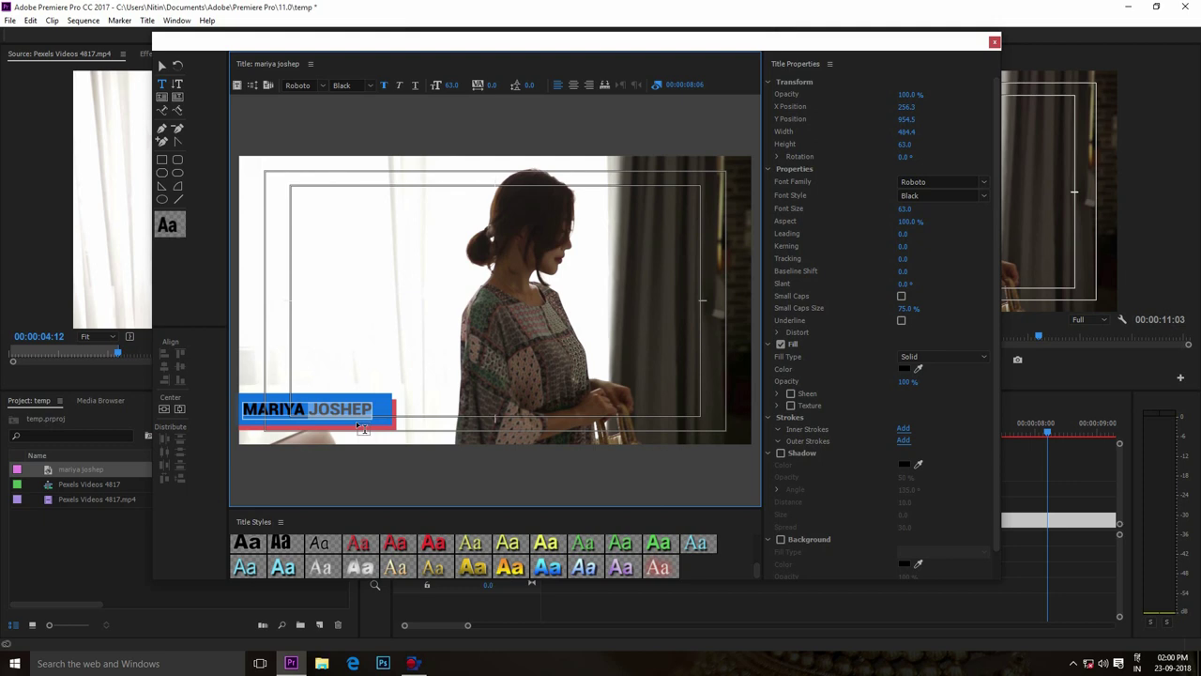
{"action": "left_click", "coordinate": [373, 85]}
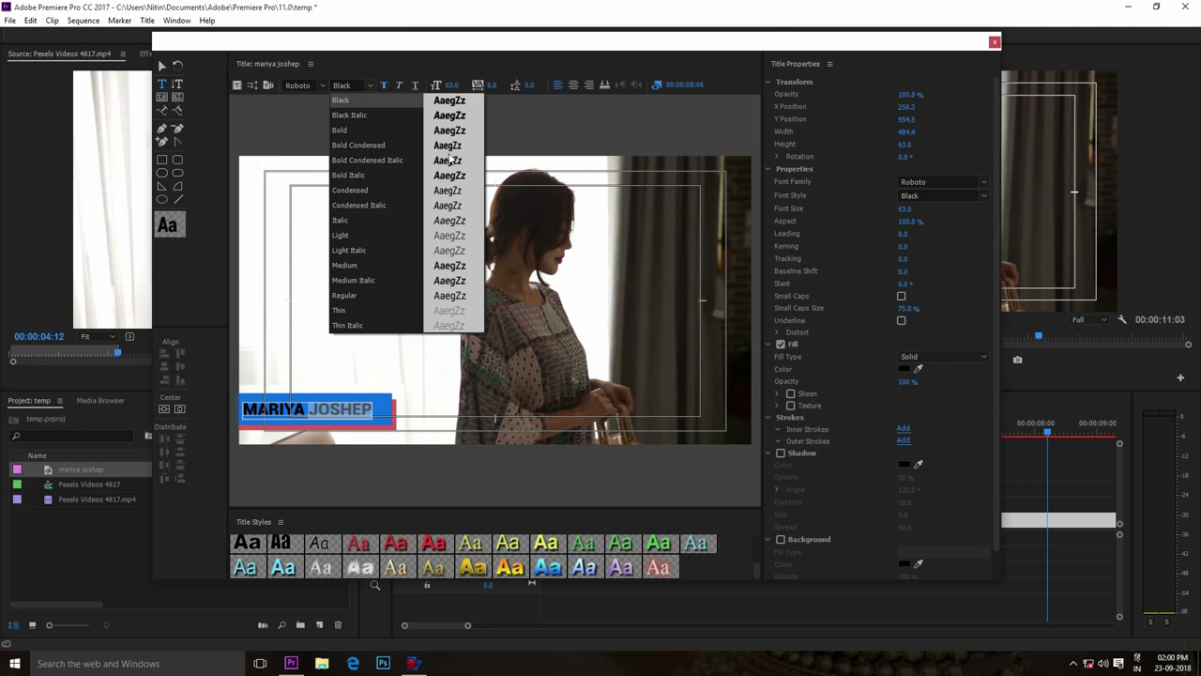
{"action": "left_click", "coordinate": [446, 236]}
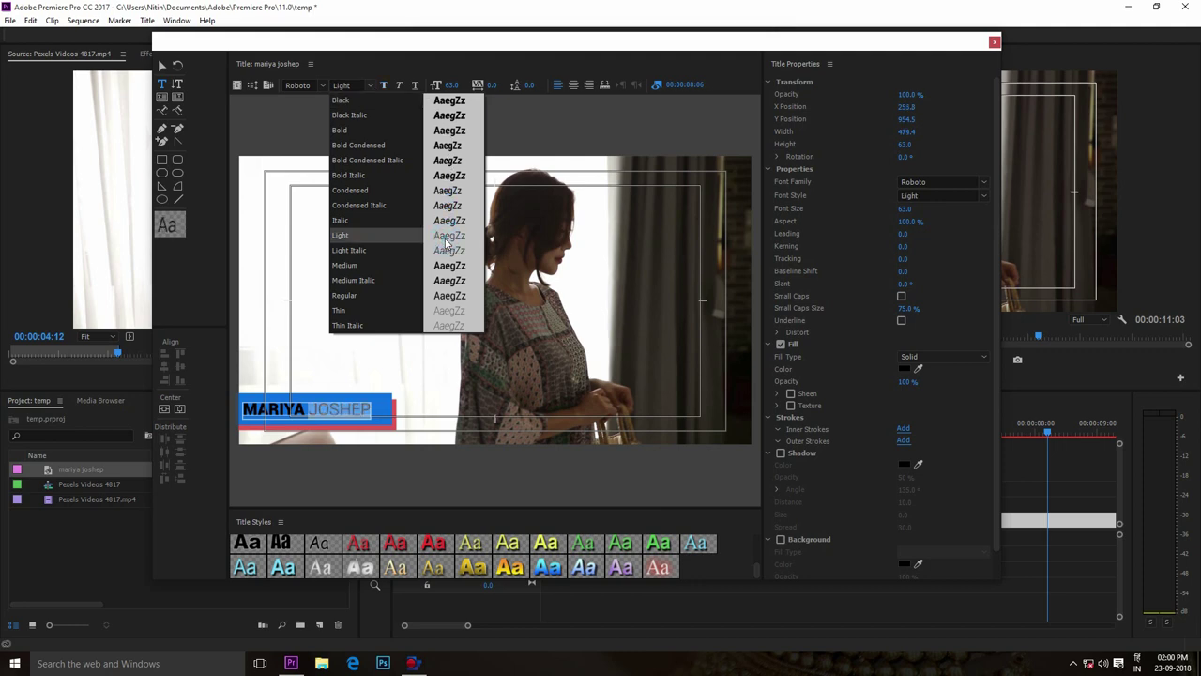
{"action": "left_click", "coordinate": [361, 410]}
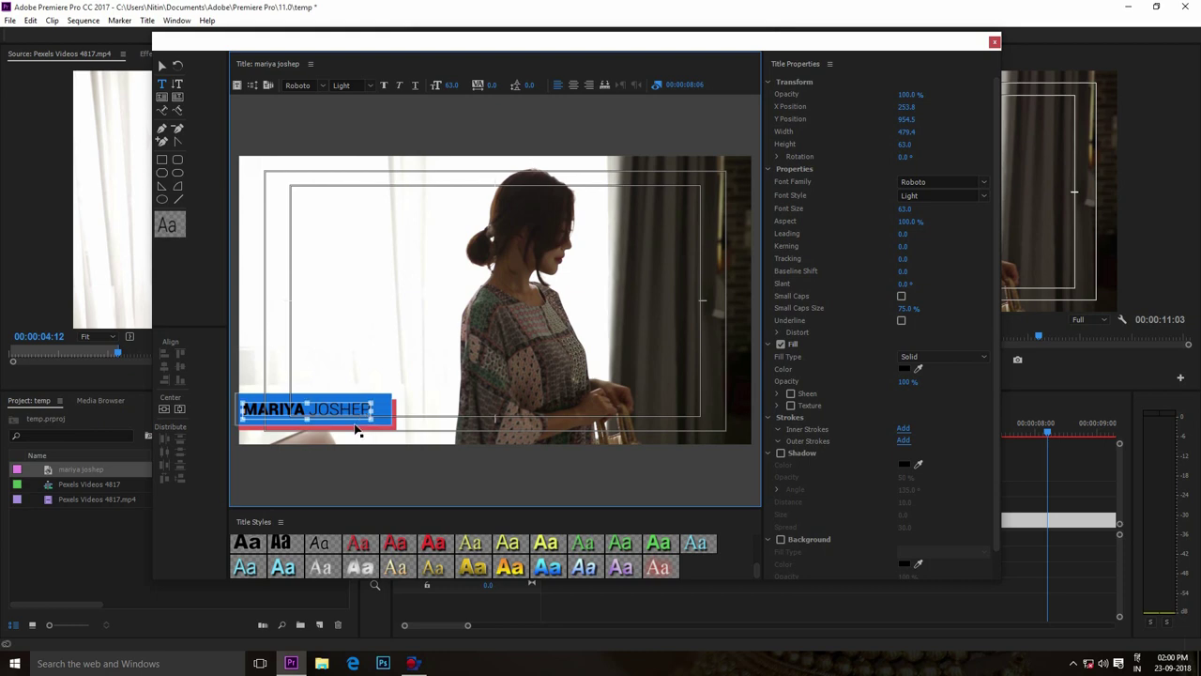
{"action": "key", "text": "ctrl+a"}
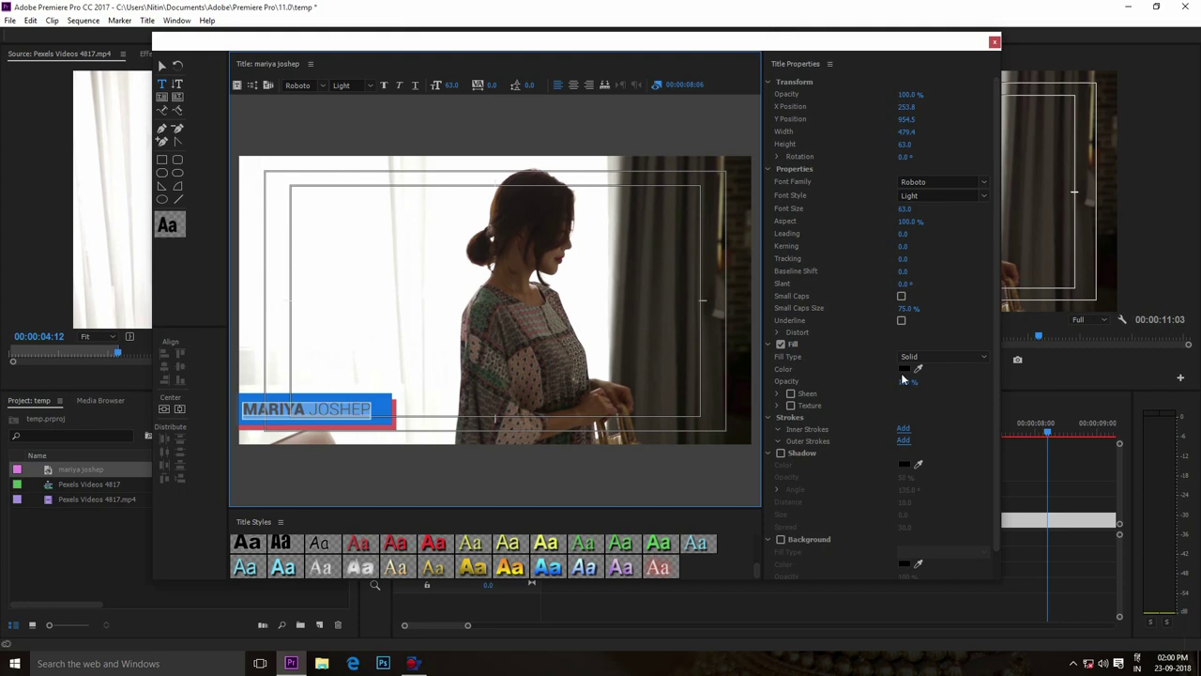
{"action": "left_click", "coordinate": [903, 369]}
{"action": "left_click_drag", "start_coordinate": [566, 319], "coordinate": [416, 456]}
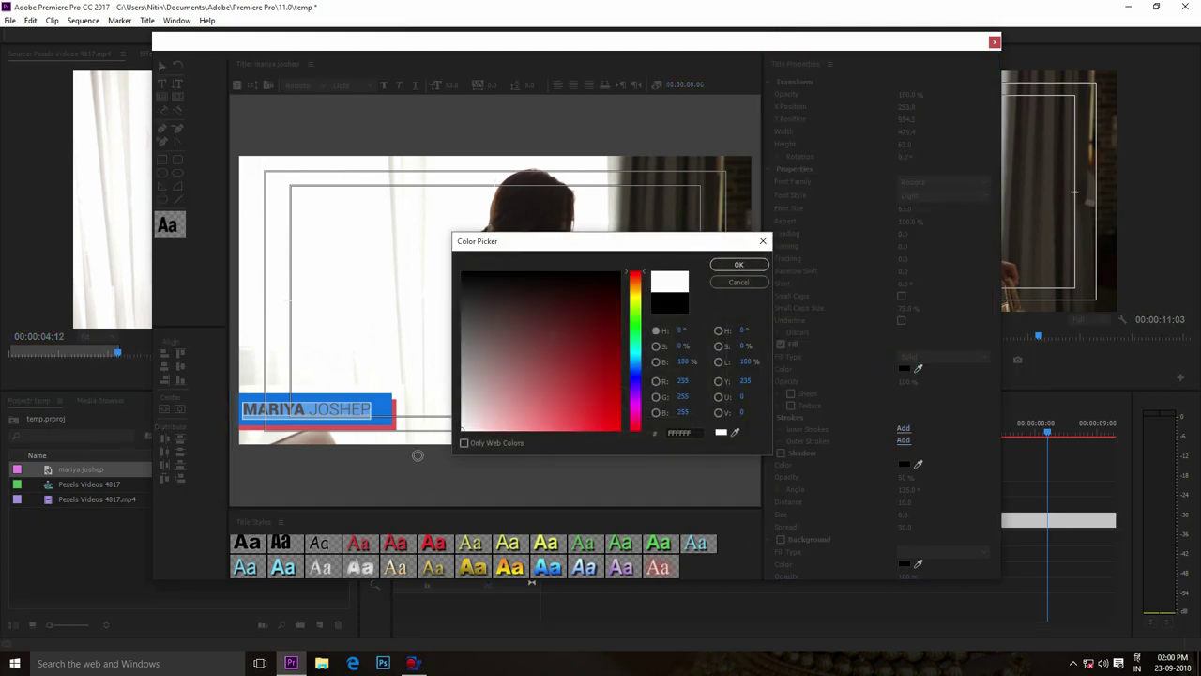
{"action": "left_click", "coordinate": [739, 266]}
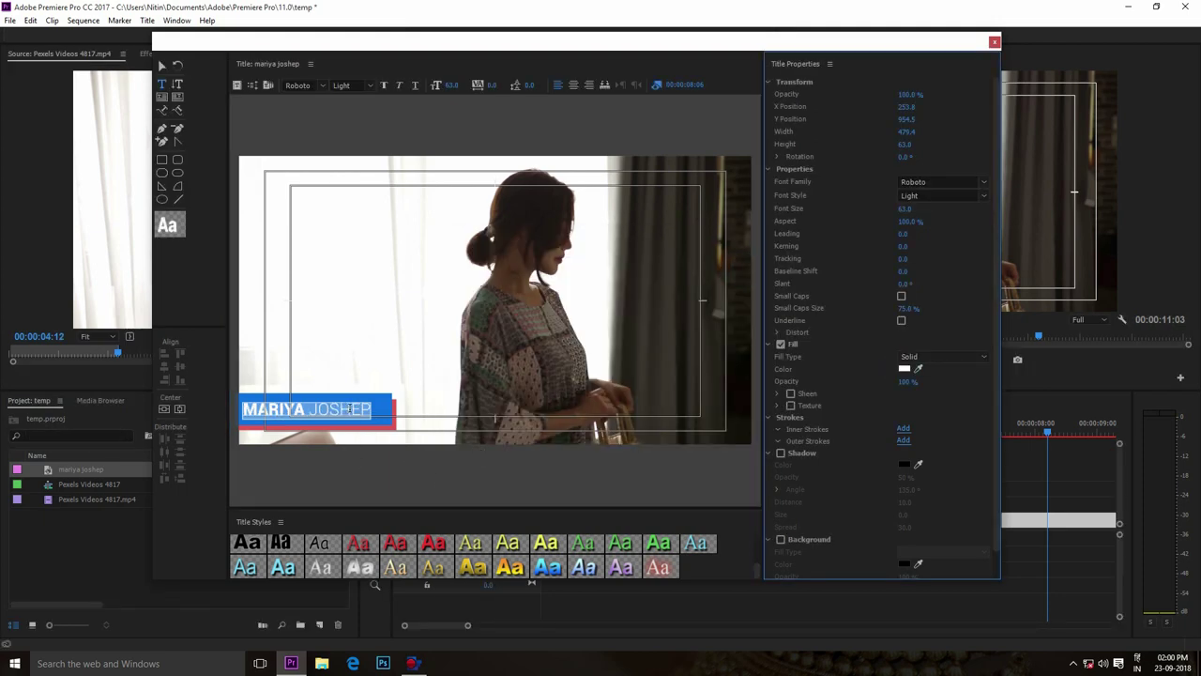
{"action": "left_click", "coordinate": [380, 410]}
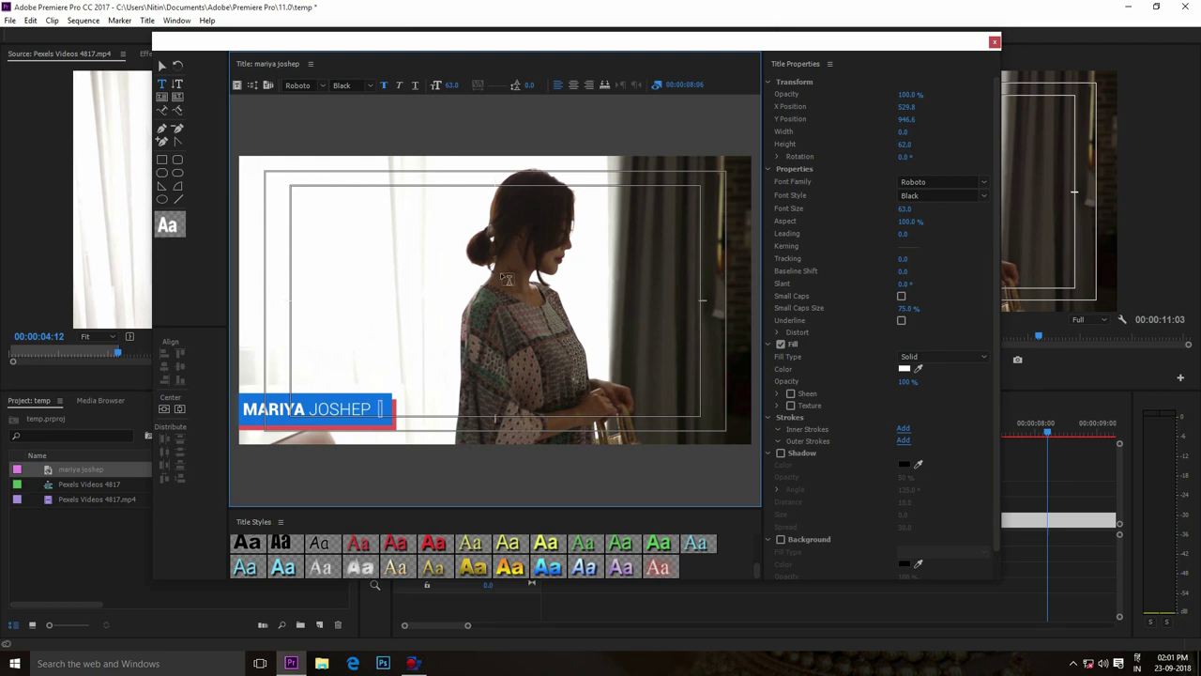
{"action": "left_click", "coordinate": [162, 66]}
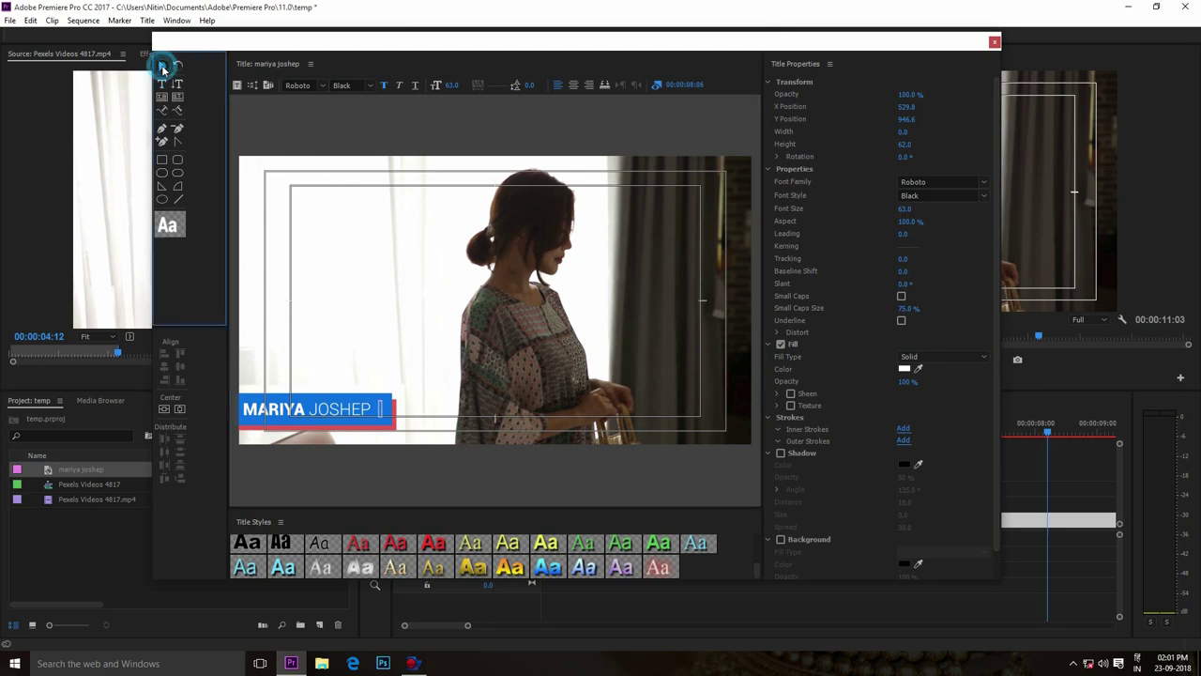
Step: Select the name, blue bar and red bar in turn, then right-click the title canvas
{"action": "left_click", "coordinate": [385, 413]}
{"action": "double_click", "coordinate": [381, 408]}
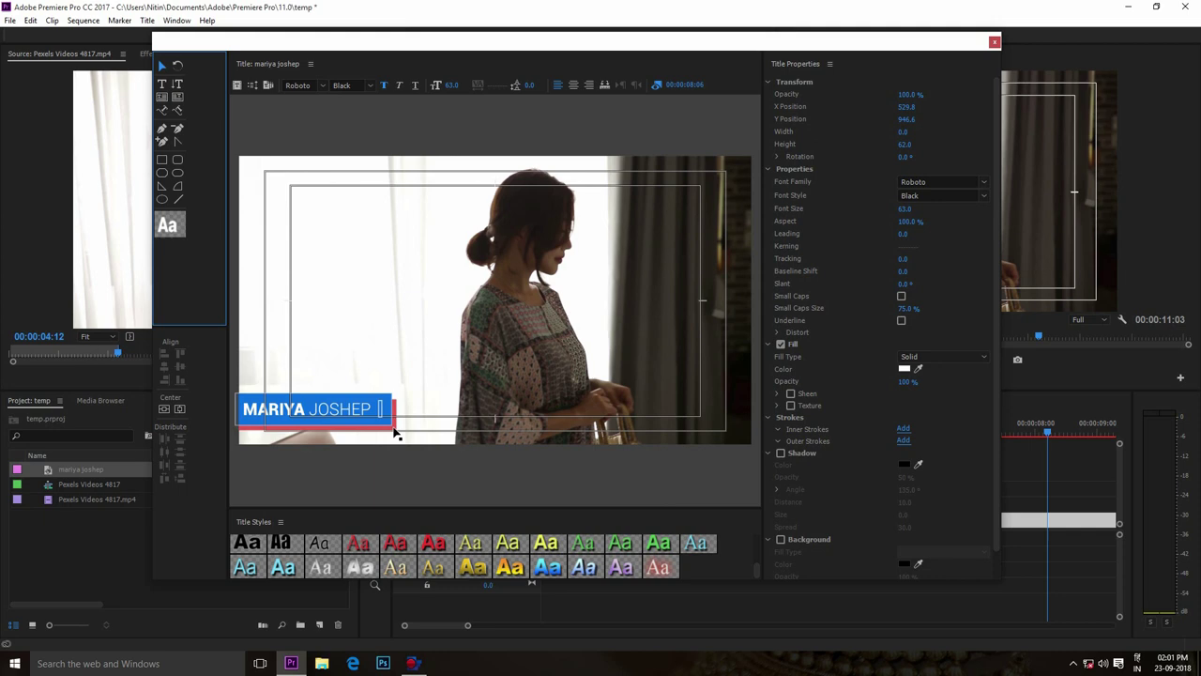
{"action": "left_click", "coordinate": [398, 423]}
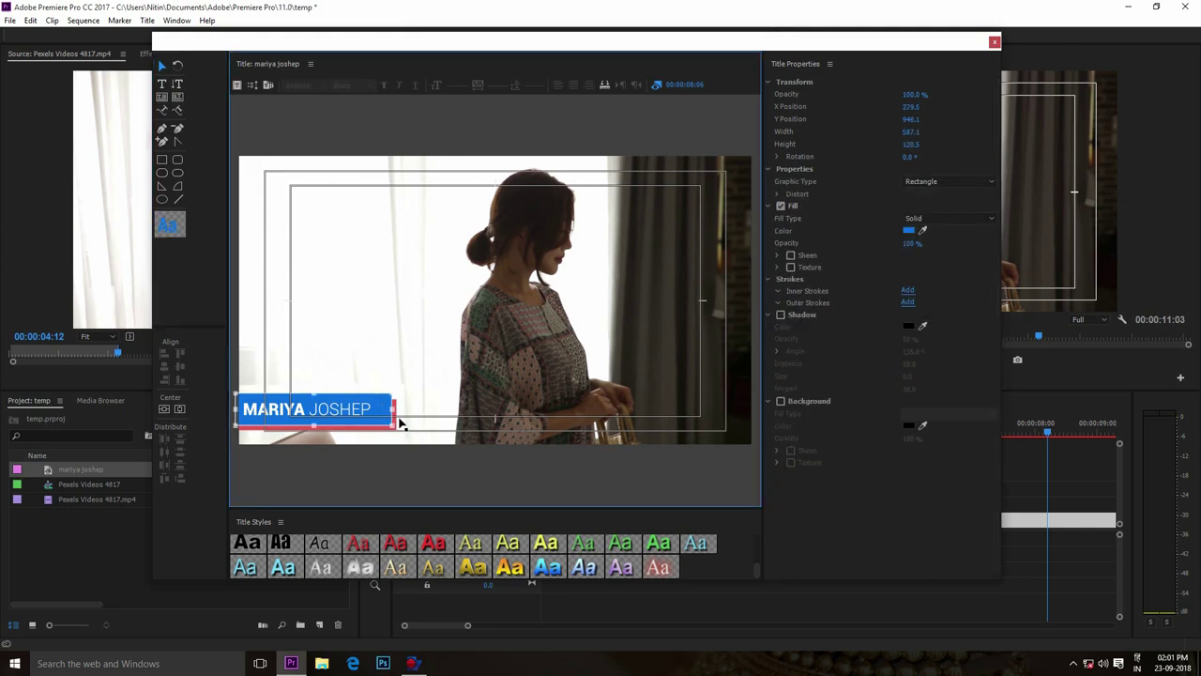
{"action": "left_click", "coordinate": [400, 423]}
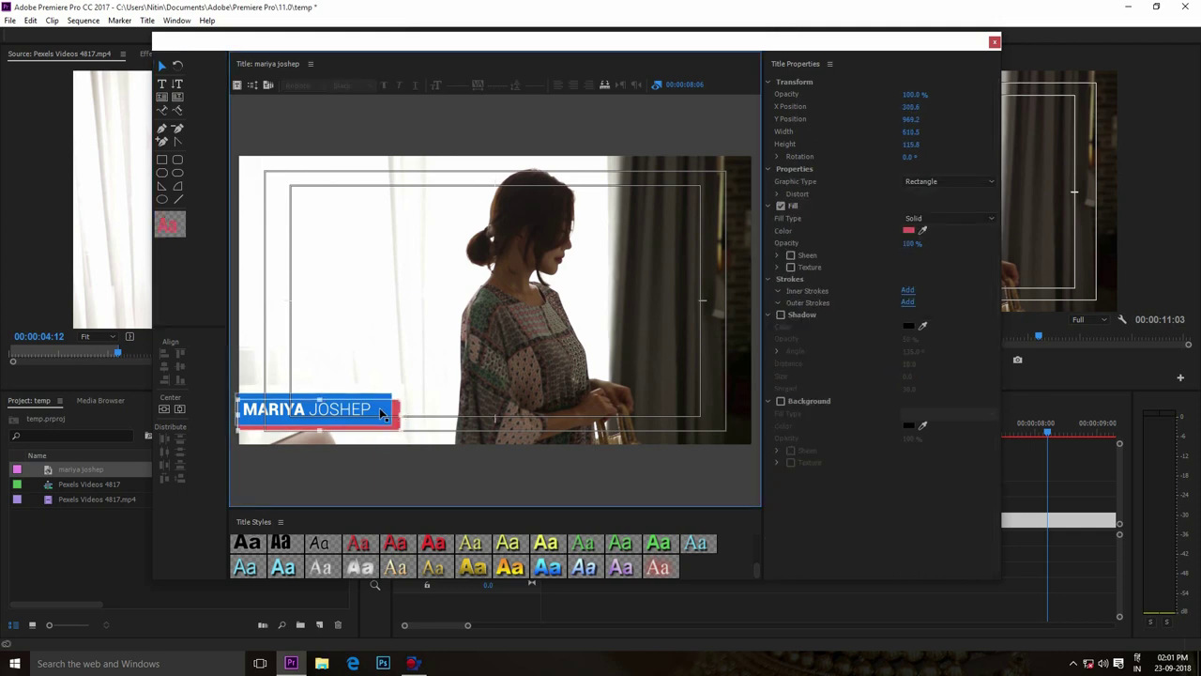
{"action": "left_click", "coordinate": [316, 400]}
{"action": "left_click", "coordinate": [315, 427]}
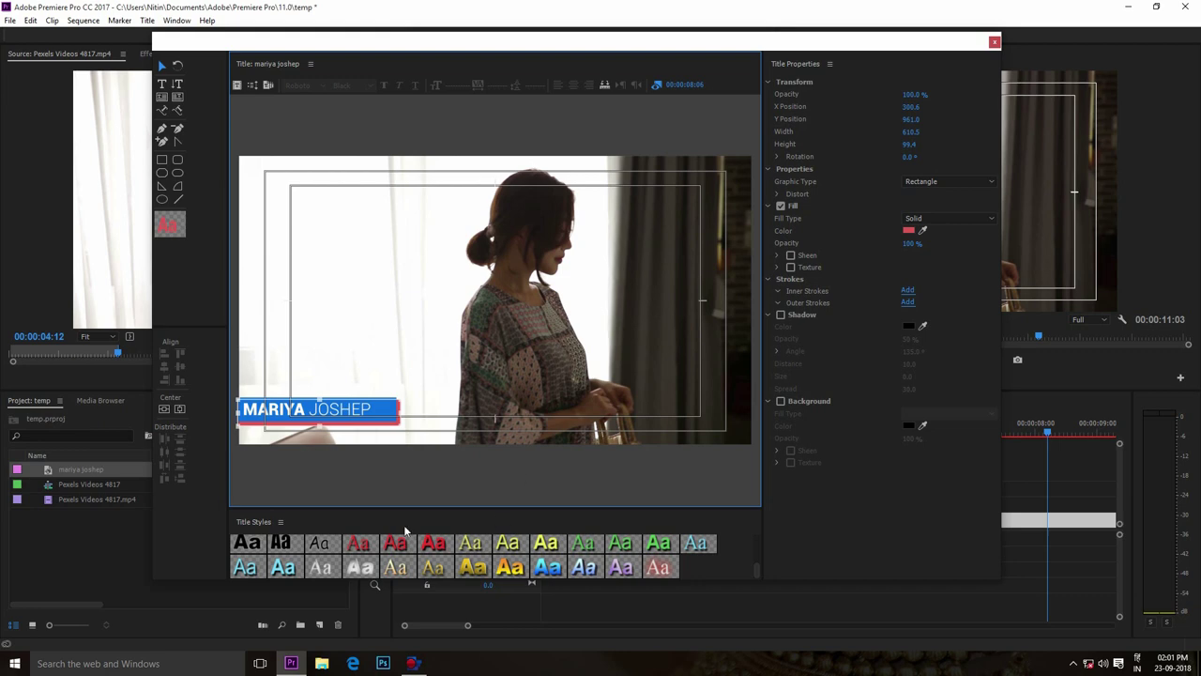
{"action": "left_click", "coordinate": [344, 411]}
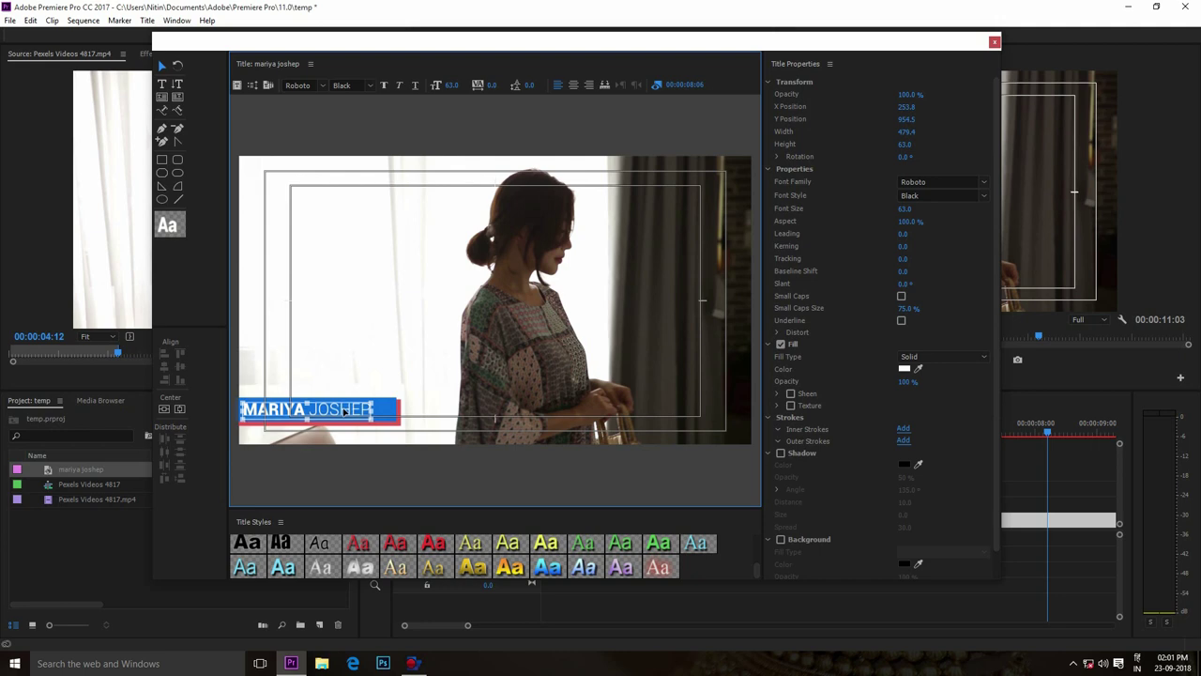
{"action": "left_click", "coordinate": [426, 301]}
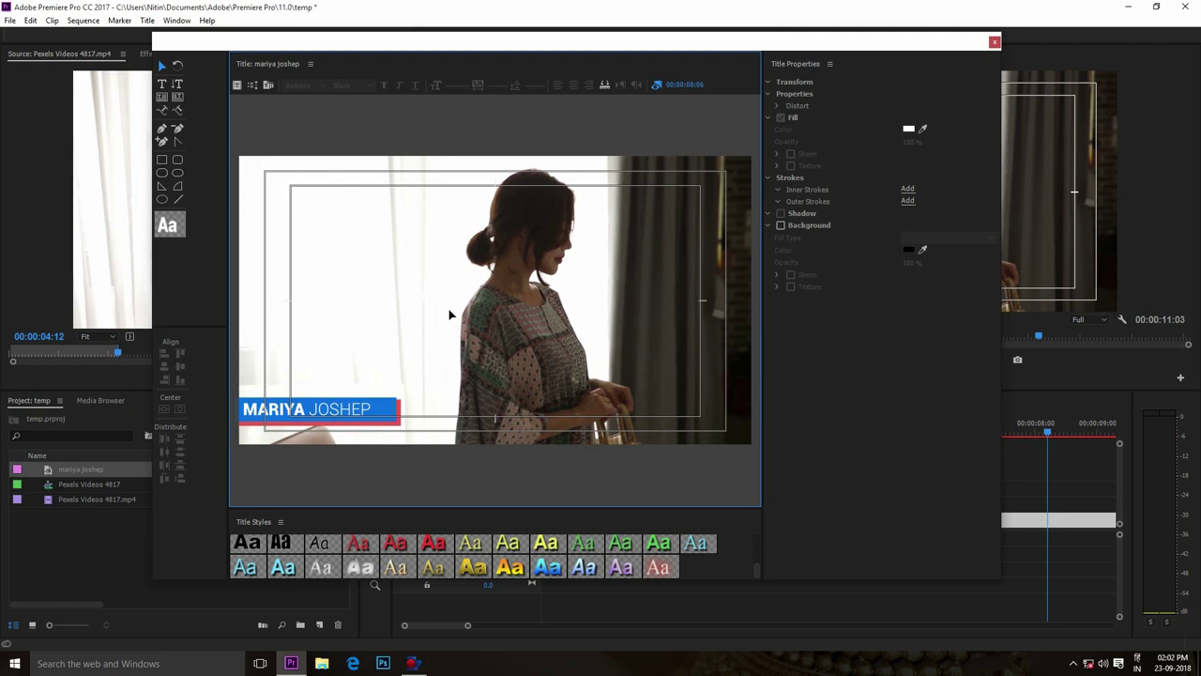
{"action": "right_click", "coordinate": [476, 314]}
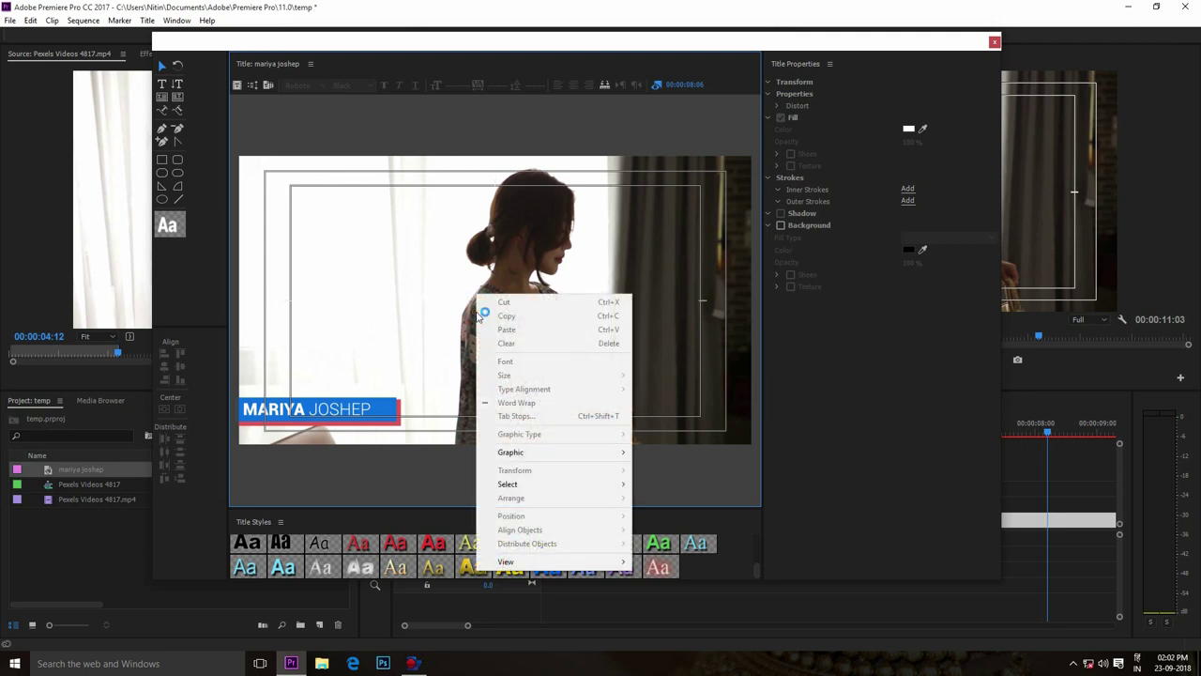
Step: Insert the CaptureFGF.png logo from the Desktop into the title
{"action": "mouse_move", "coordinate": [549, 454]}
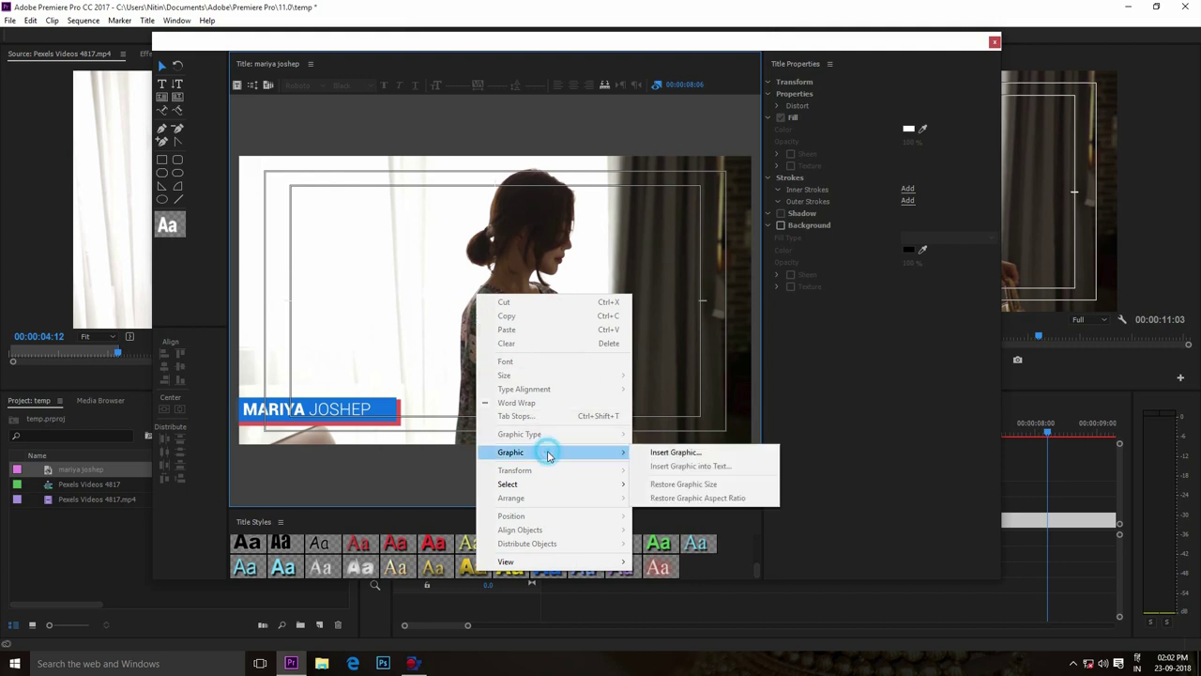
{"action": "left_click", "coordinate": [654, 454]}
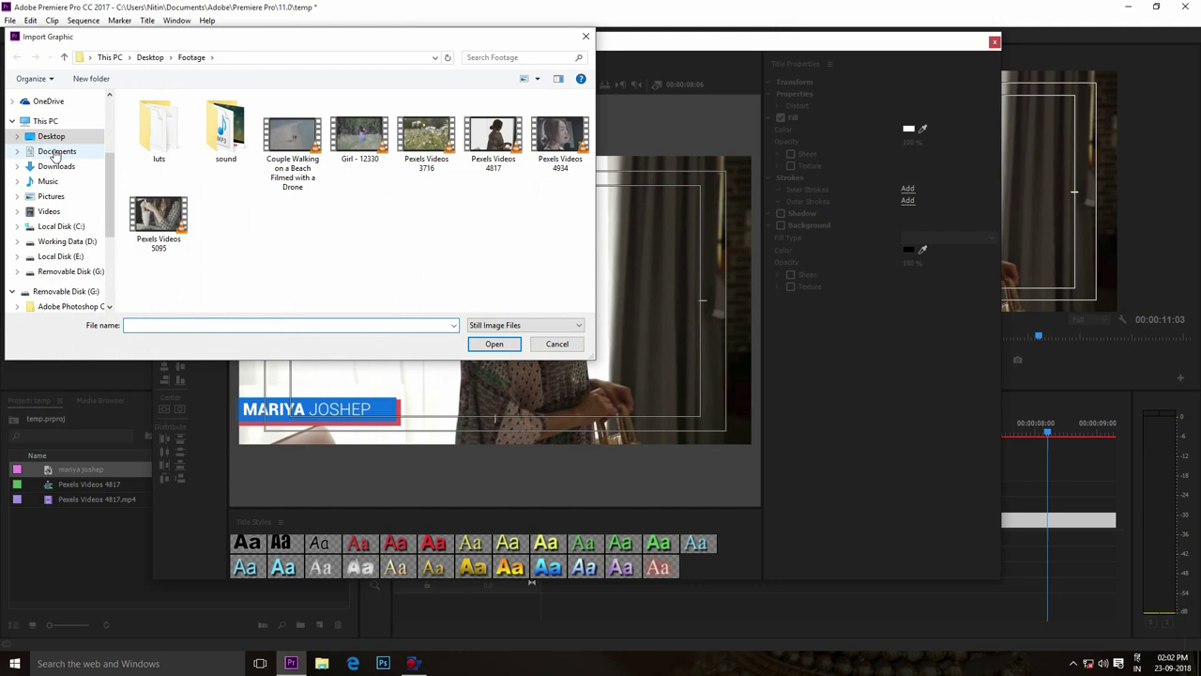
{"action": "left_click", "coordinate": [52, 137]}
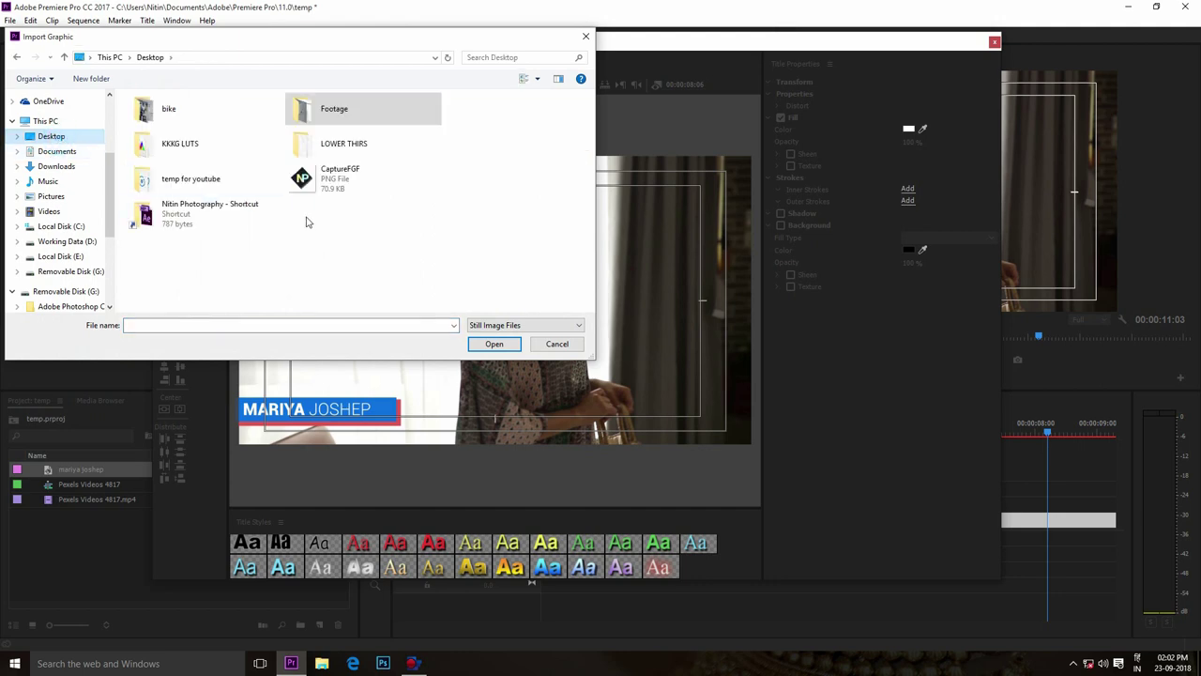
{"action": "left_click", "coordinate": [329, 182]}
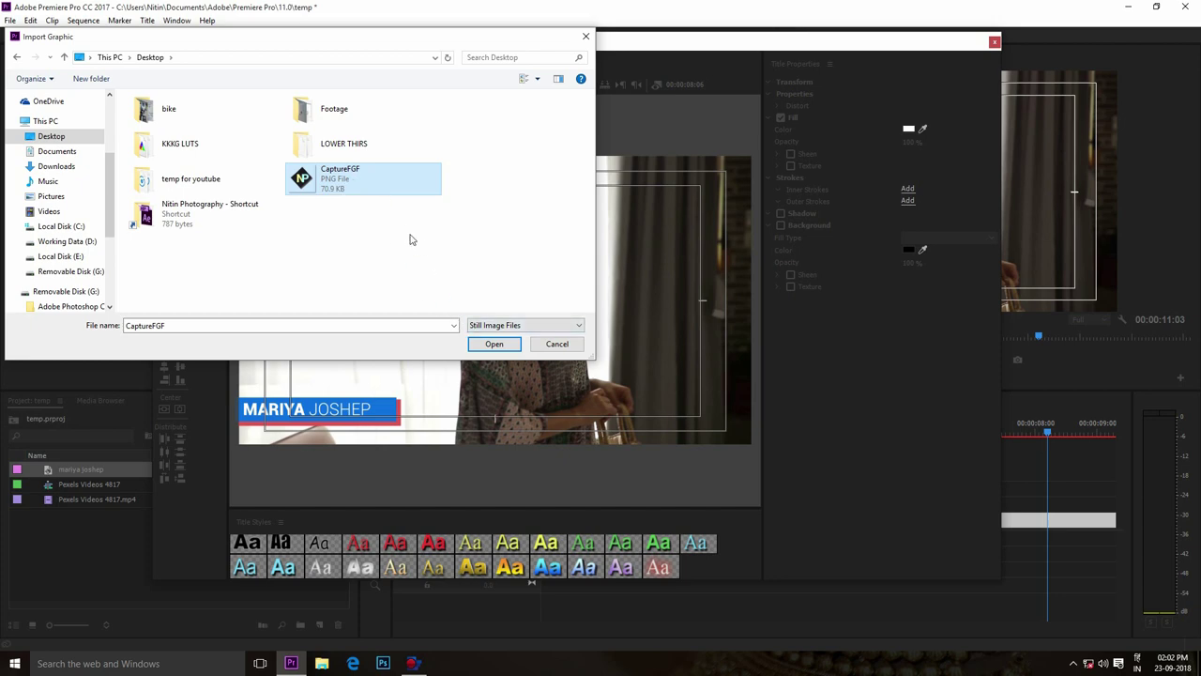
{"action": "left_click", "coordinate": [494, 344]}
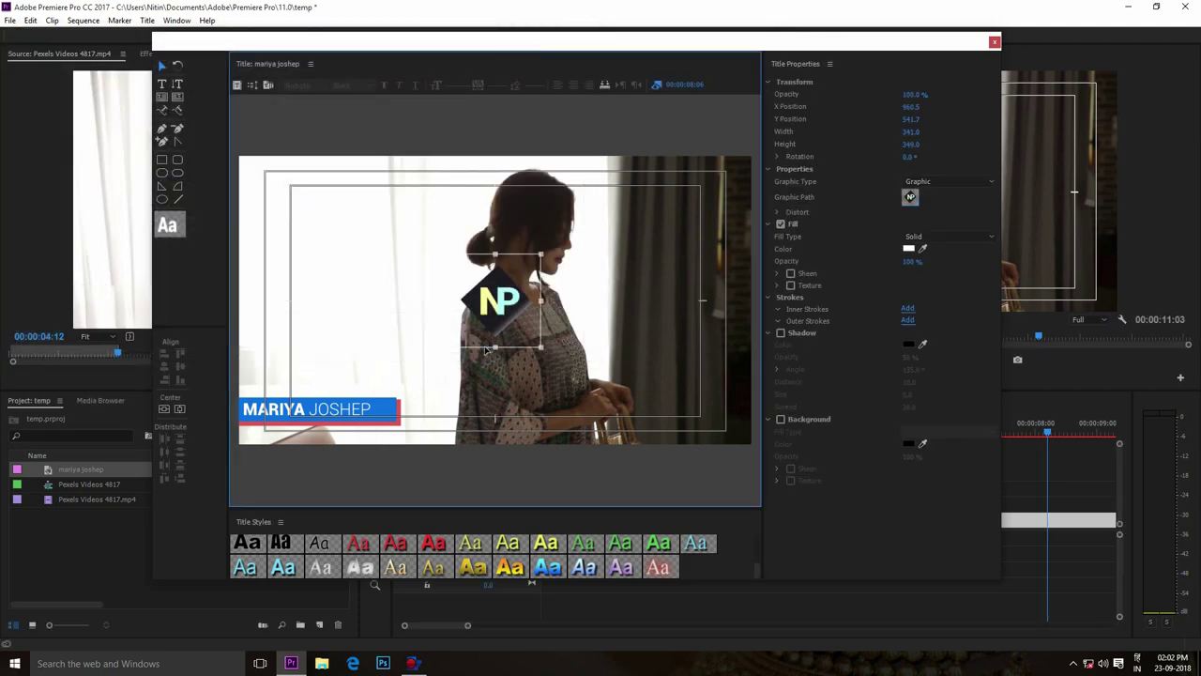
Step: Shrink the NP logo, place it at the blue bar's right end, and close the title designer
{"action": "mouse_move", "coordinate": [511, 271]}
{"action": "left_mouse_down"}
{"action": "mouse_move", "coordinate": [393, 274]}
{"action": "mouse_move", "coordinate": [511, 349]}
{"action": "mouse_move", "coordinate": [531, 347]}
{"action": "left_mouse_up"}
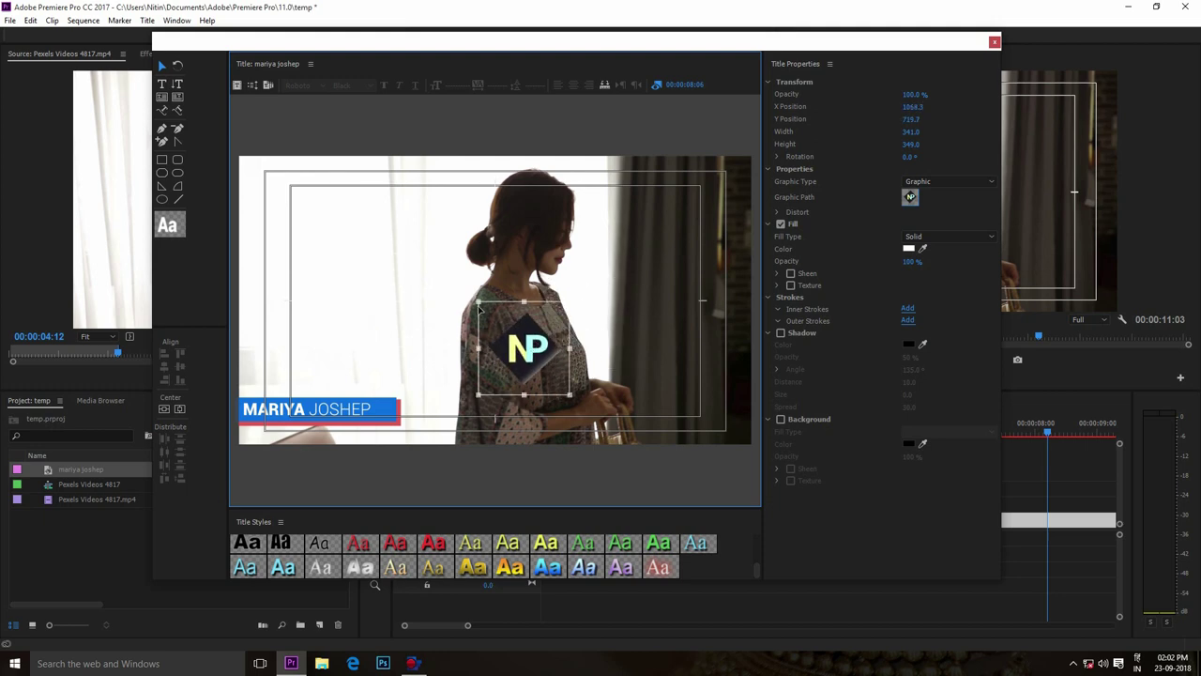
{"action": "left_click_drag", "start_coordinate": [479, 303], "coordinate": [532, 366]}
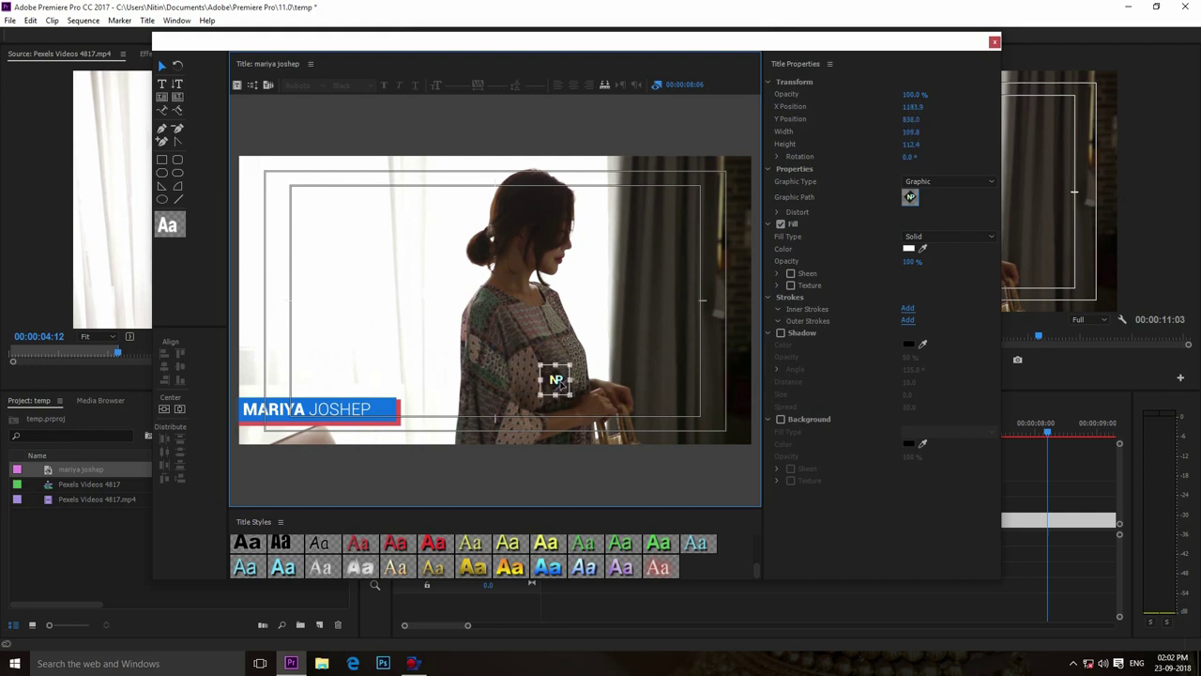
{"action": "left_click_drag", "start_coordinate": [556, 379], "coordinate": [383, 409]}
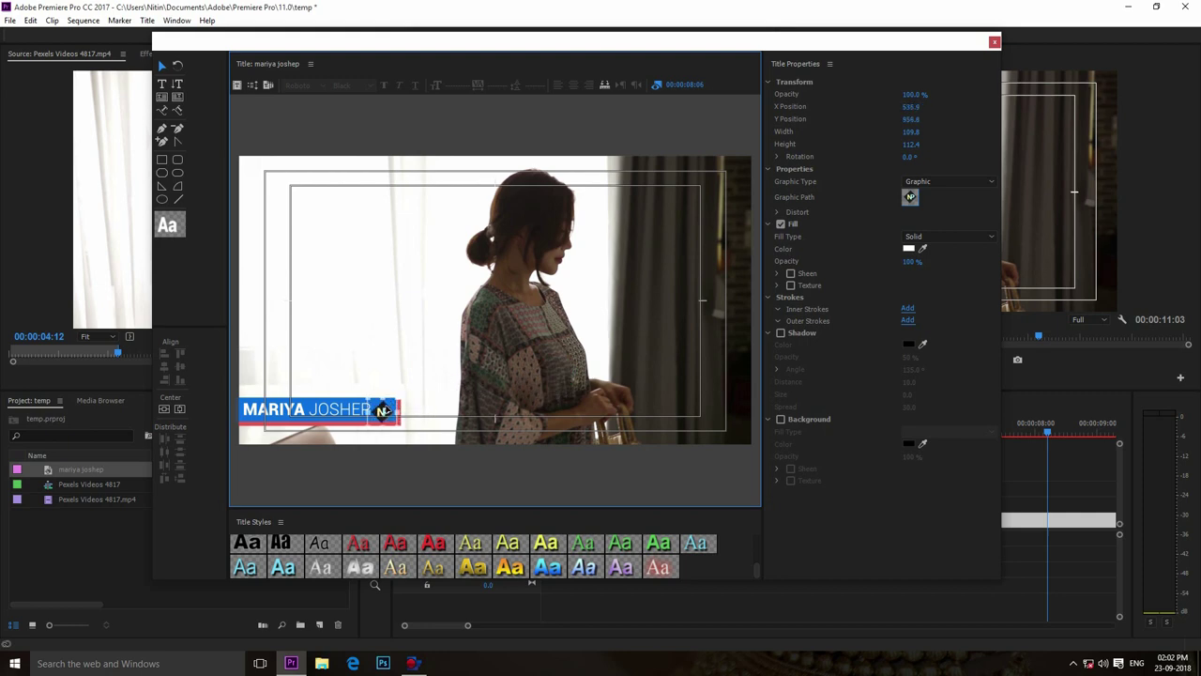
{"action": "left_click", "coordinate": [449, 321]}
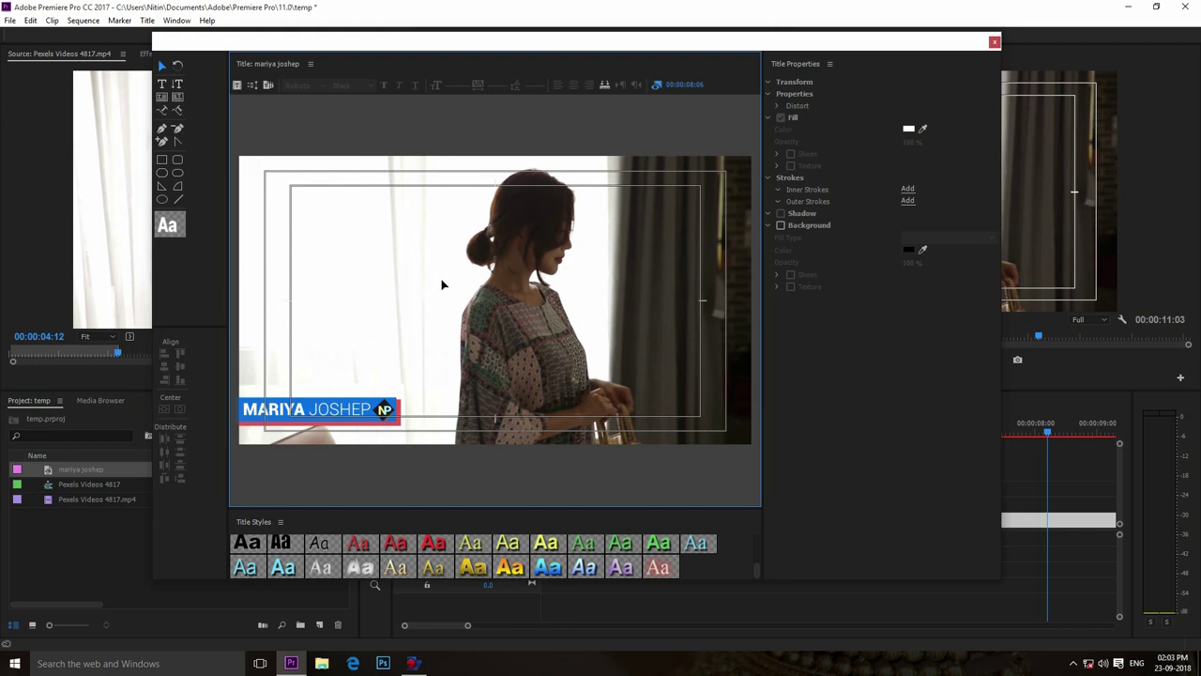
{"action": "left_click", "coordinate": [996, 42]}
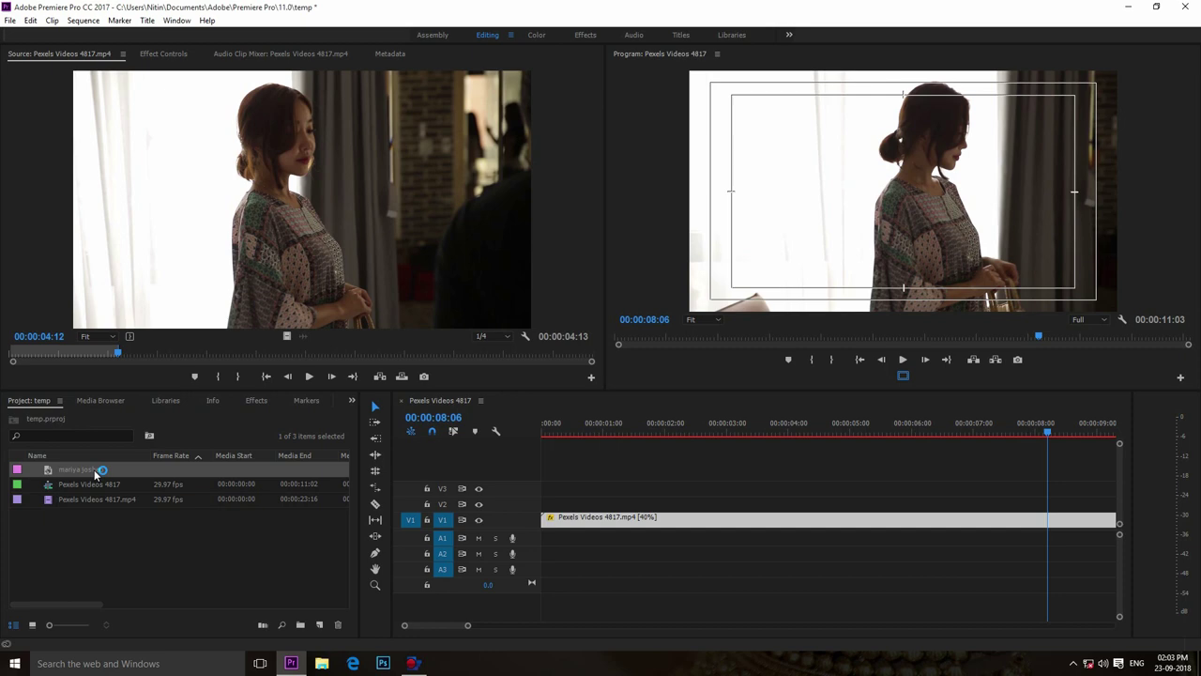
{"action": "right_click", "coordinate": [93, 474]}
{"action": "left_click", "coordinate": [117, 89]}
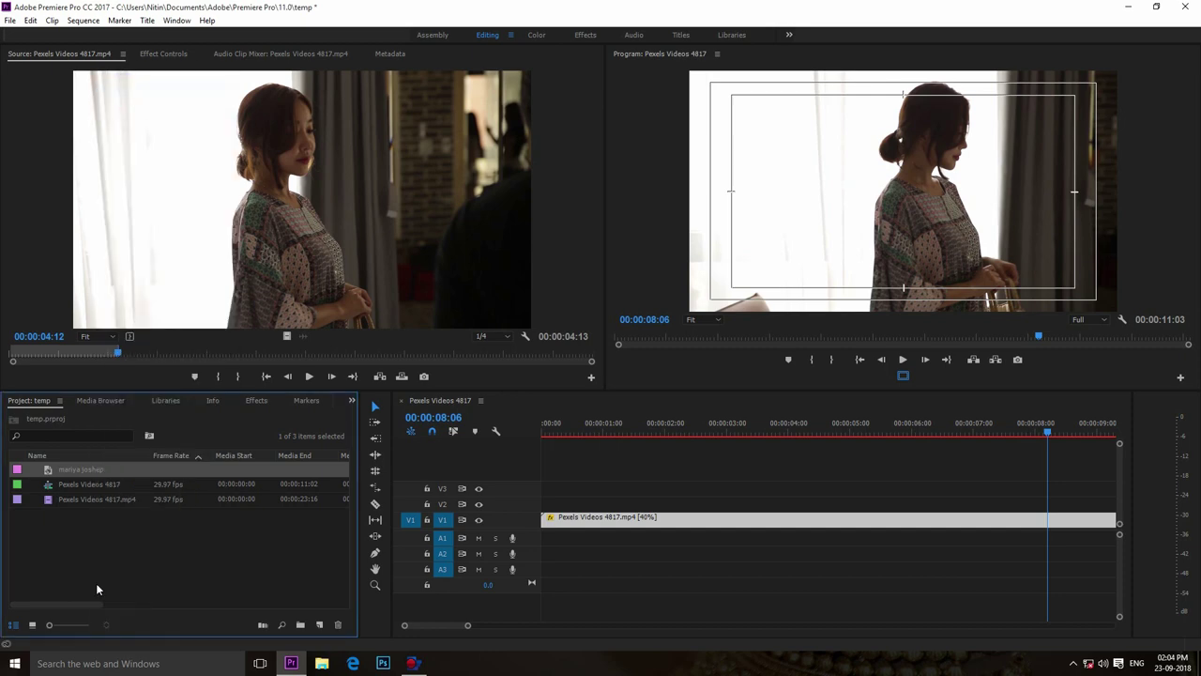
{"action": "right_click", "coordinate": [121, 571]}
{"action": "left_click", "coordinate": [150, 458]}
{"action": "right_click", "coordinate": [181, 561]}
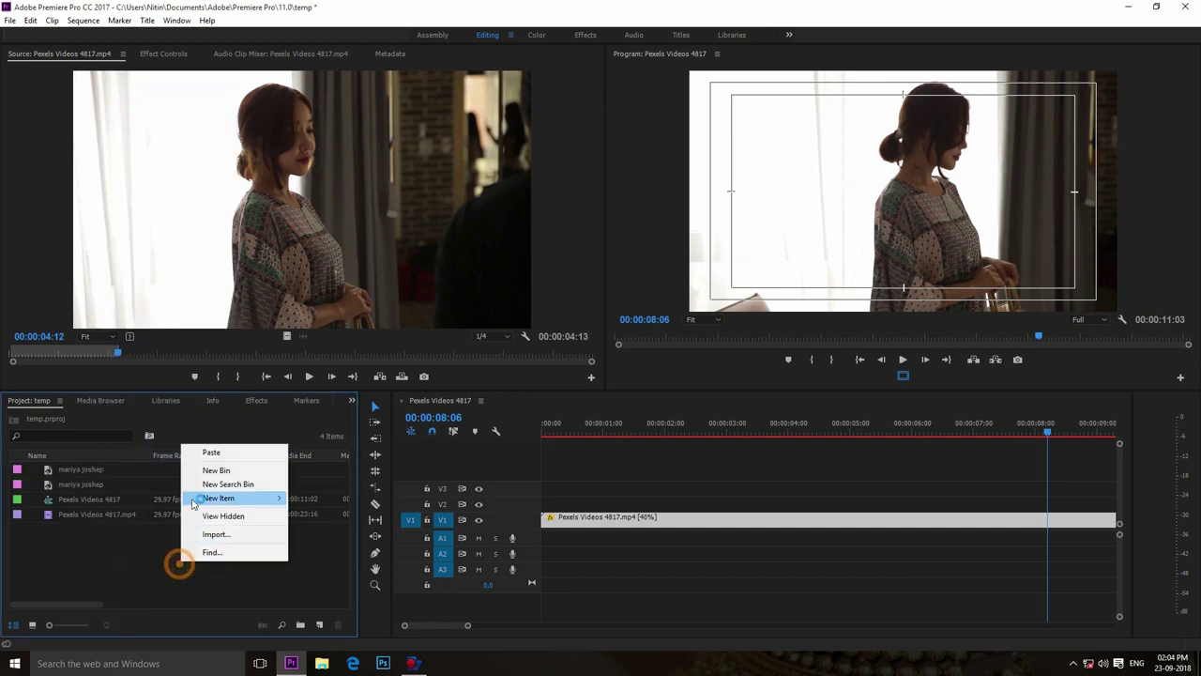
{"action": "left_click", "coordinate": [204, 456]}
{"action": "right_click", "coordinate": [179, 579]}
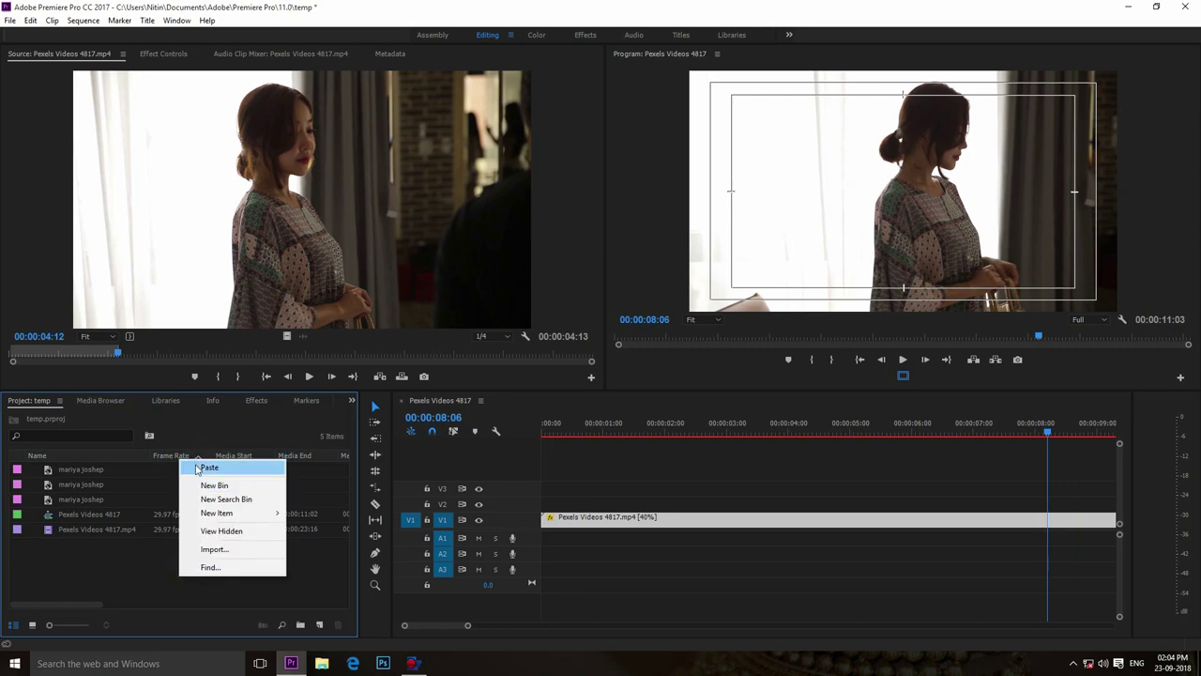
{"action": "left_click", "coordinate": [202, 467]}
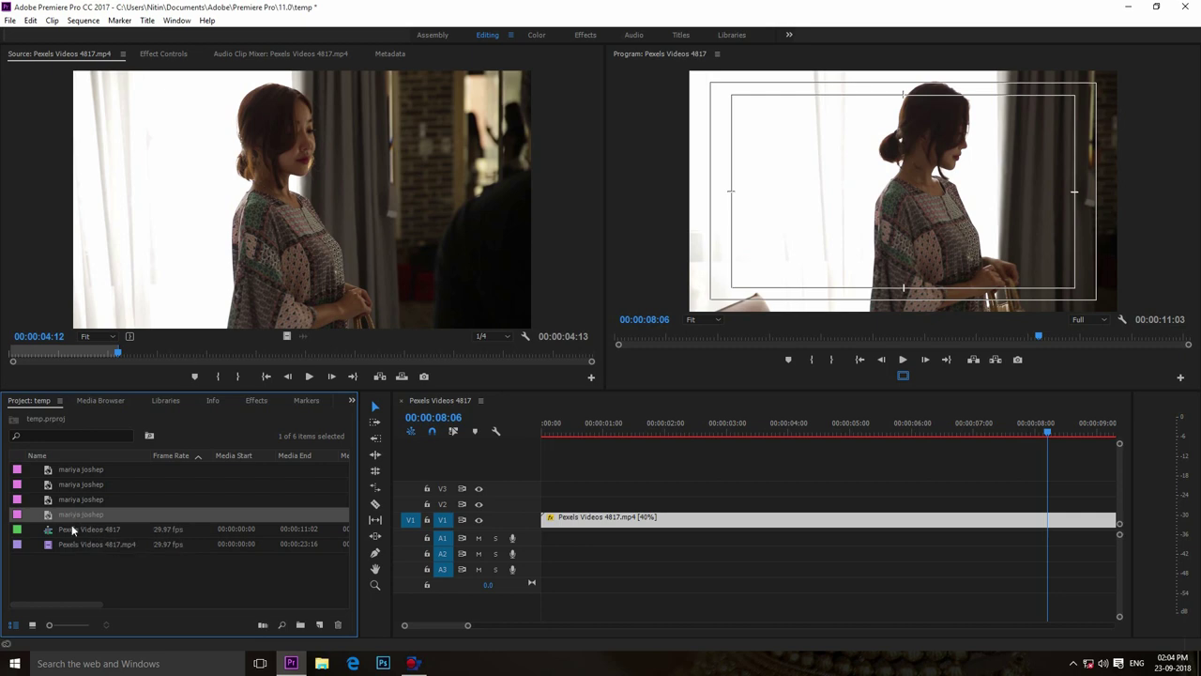
{"action": "left_click", "coordinate": [49, 472]}
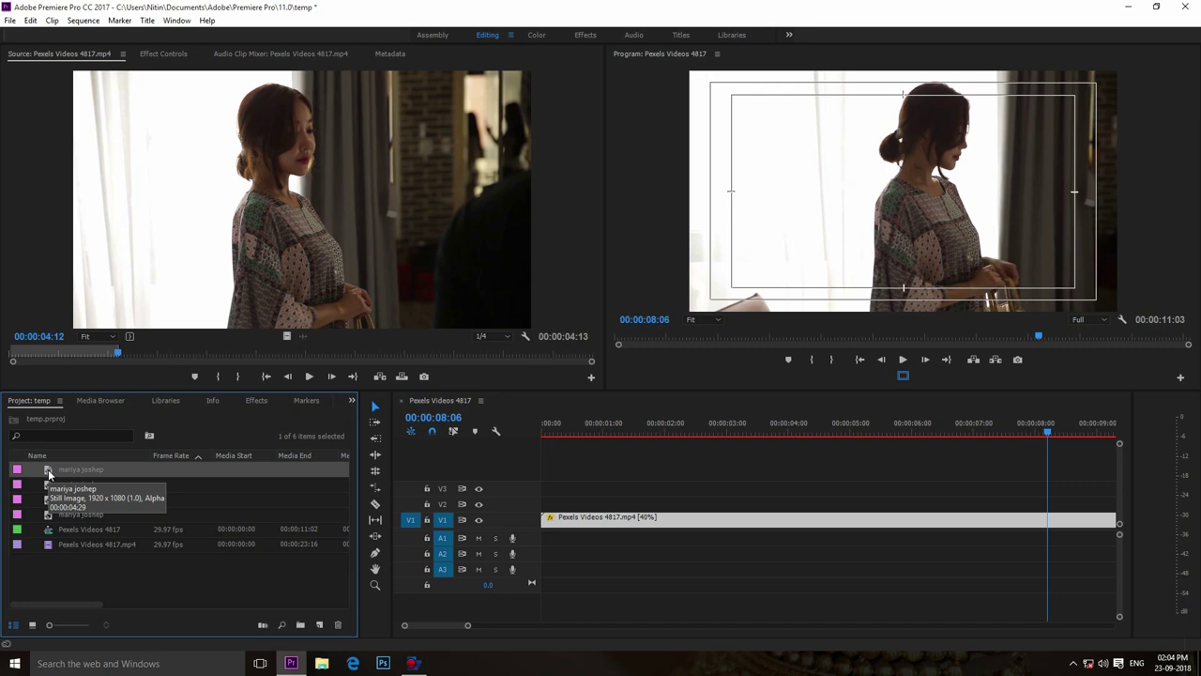
{"action": "left_click", "coordinate": [75, 470]}
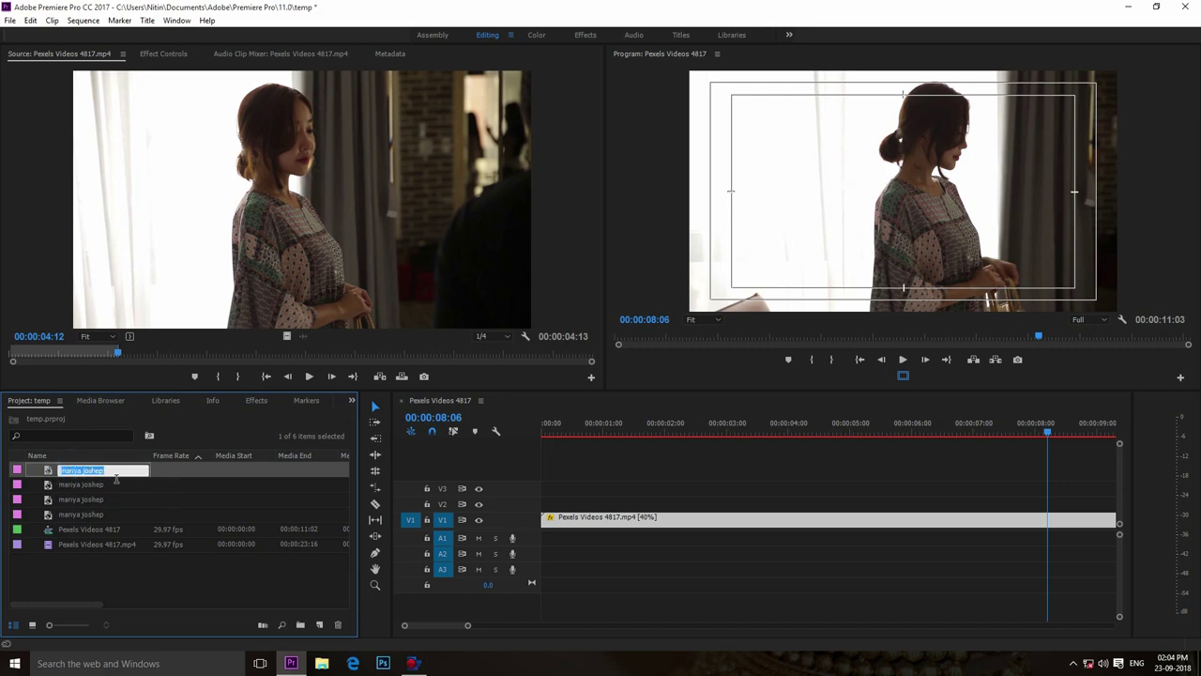
{"action": "type", "text": "01"}
{"action": "left_click", "coordinate": [99, 484]}
{"action": "left_click", "coordinate": [99, 484]}
{"action": "type", "text": "02"}
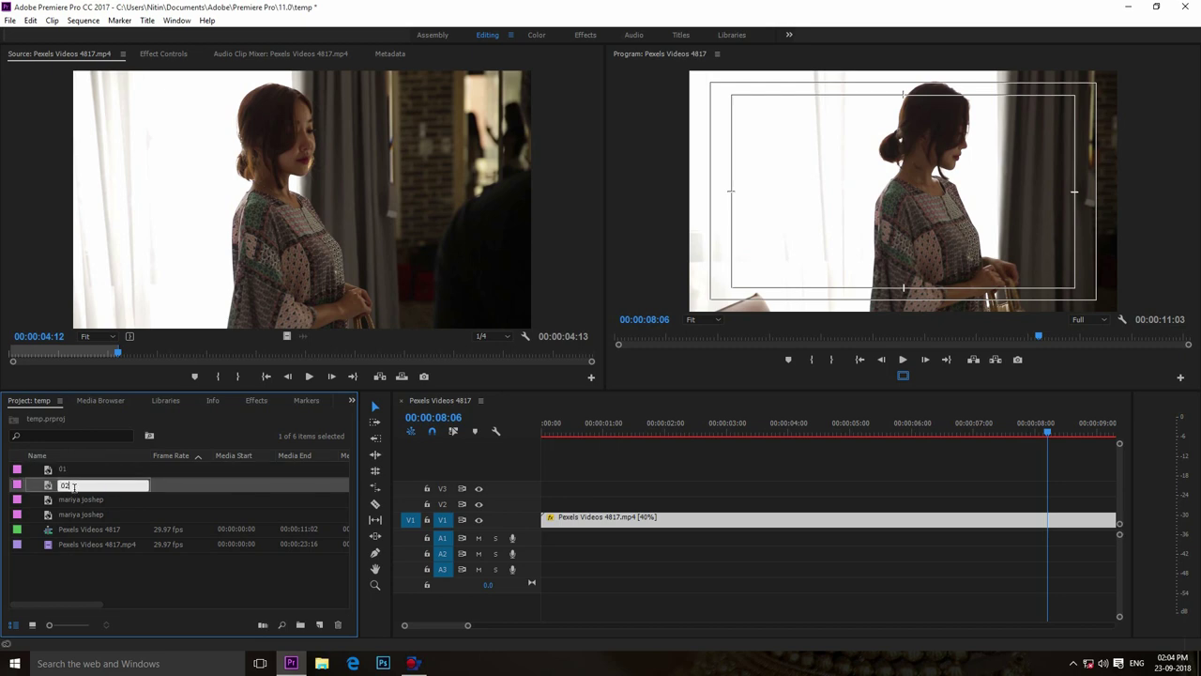
{"action": "key", "text": "Tab"}
{"action": "type", "text": "03"}
{"action": "key", "text": "Tab"}
{"action": "type", "text": "04"}
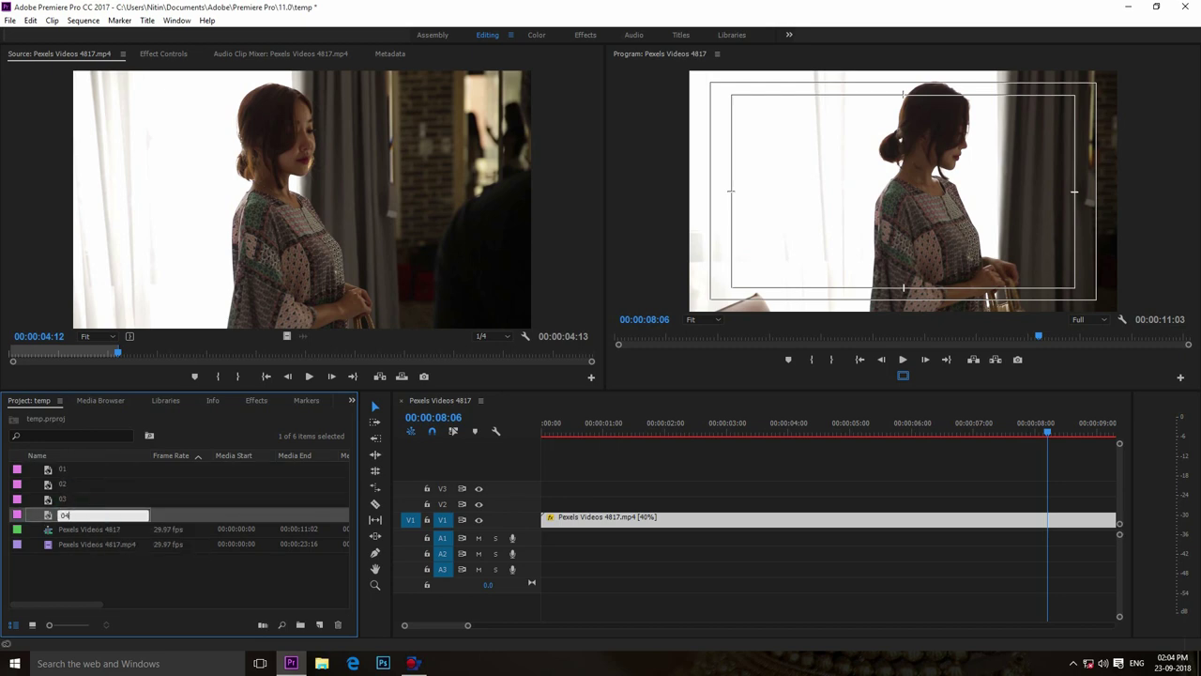
{"action": "left_click", "coordinate": [84, 570]}
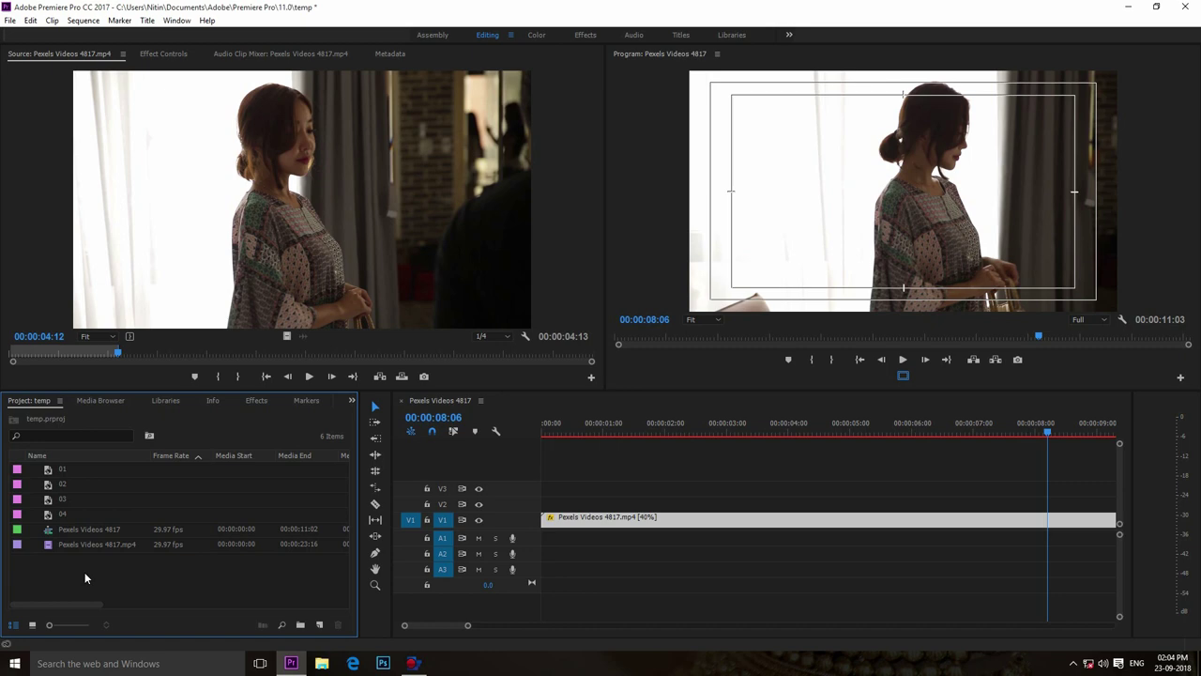
{"action": "double_click", "coordinate": [47, 469]}
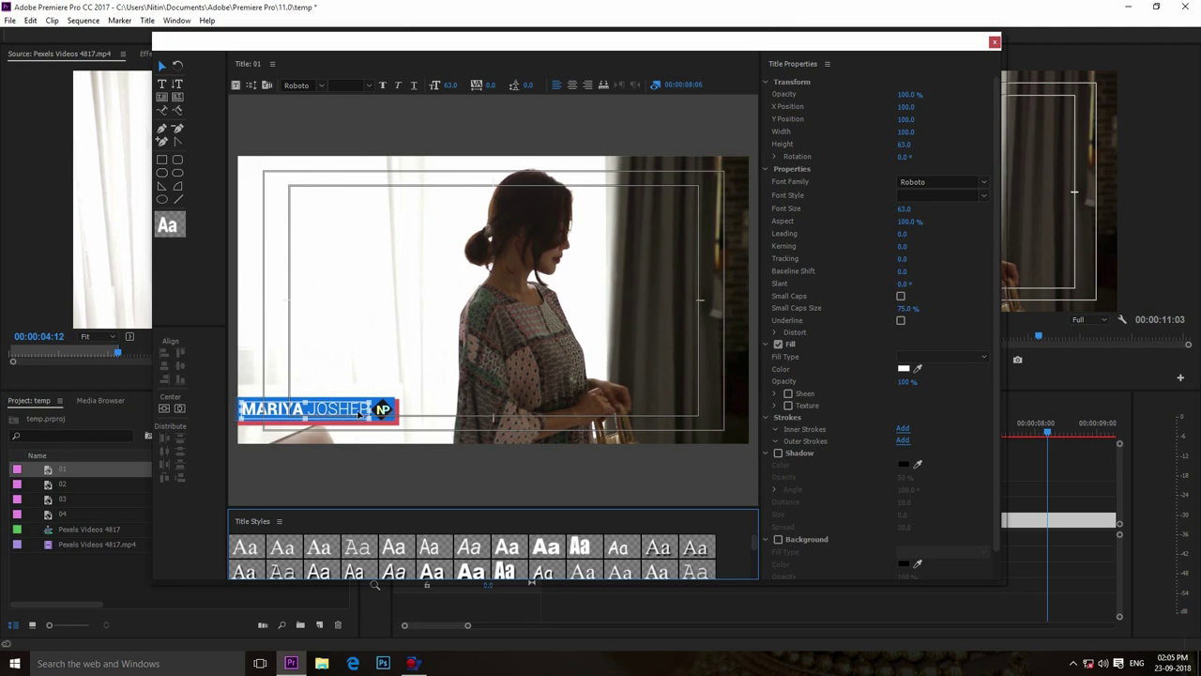
{"action": "key", "text": "BackSpace"}
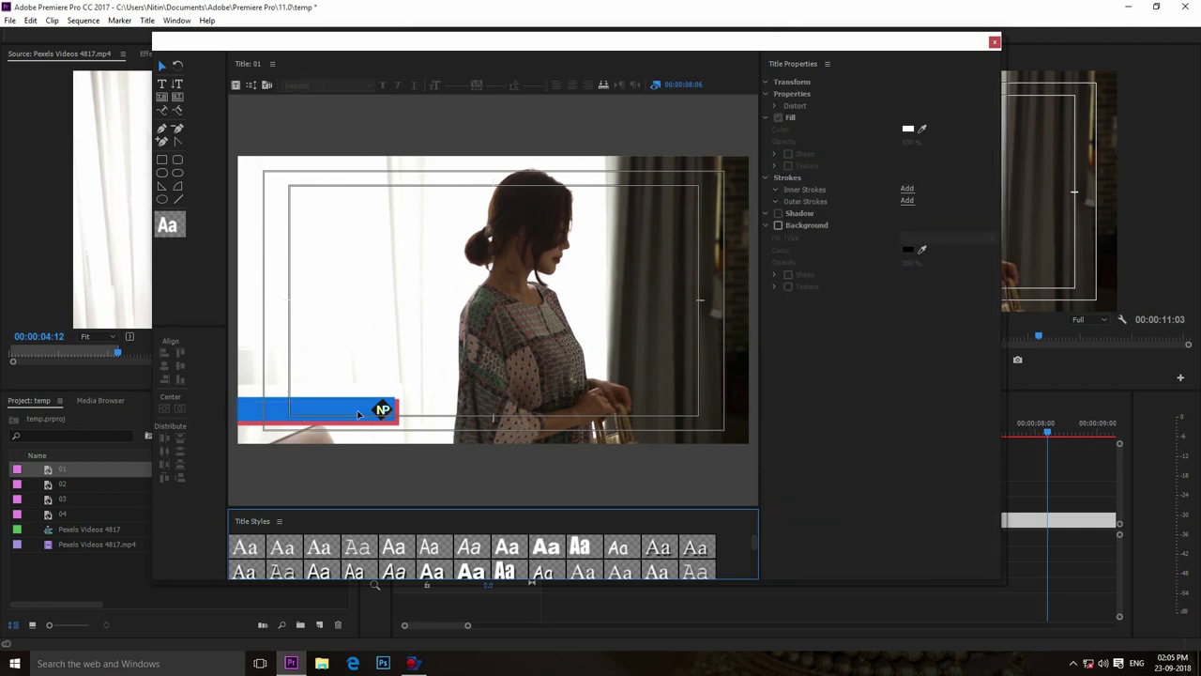
{"action": "left_click", "coordinate": [346, 411]}
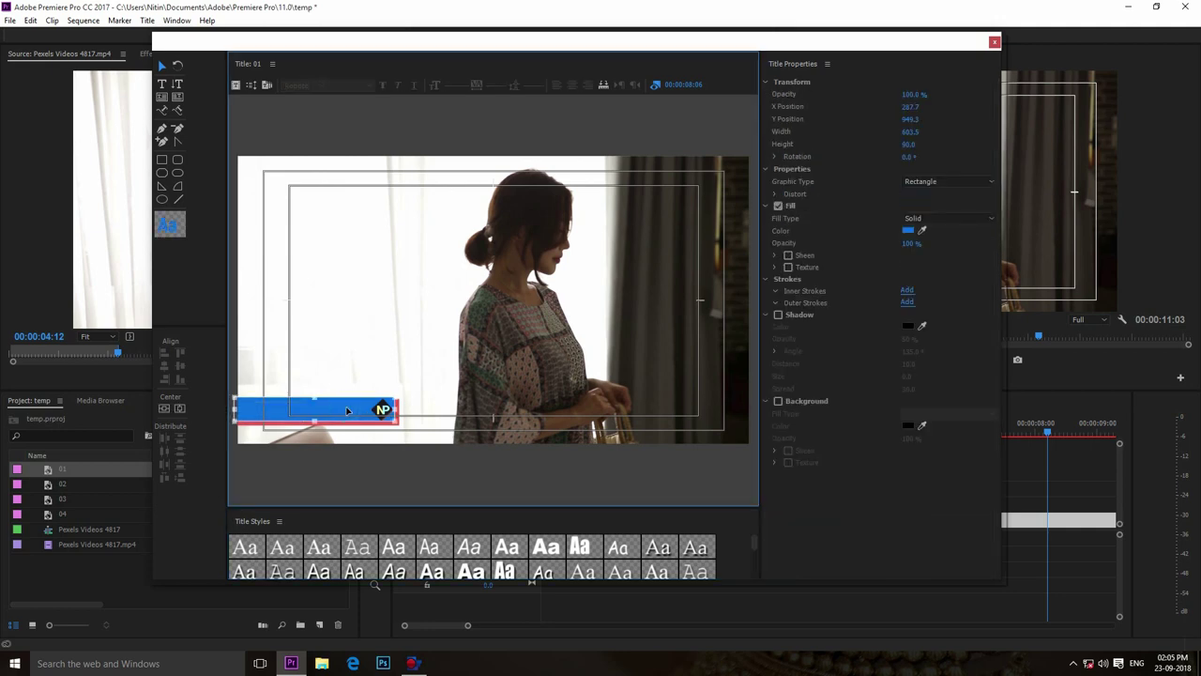
{"action": "left_click", "coordinate": [382, 410]}
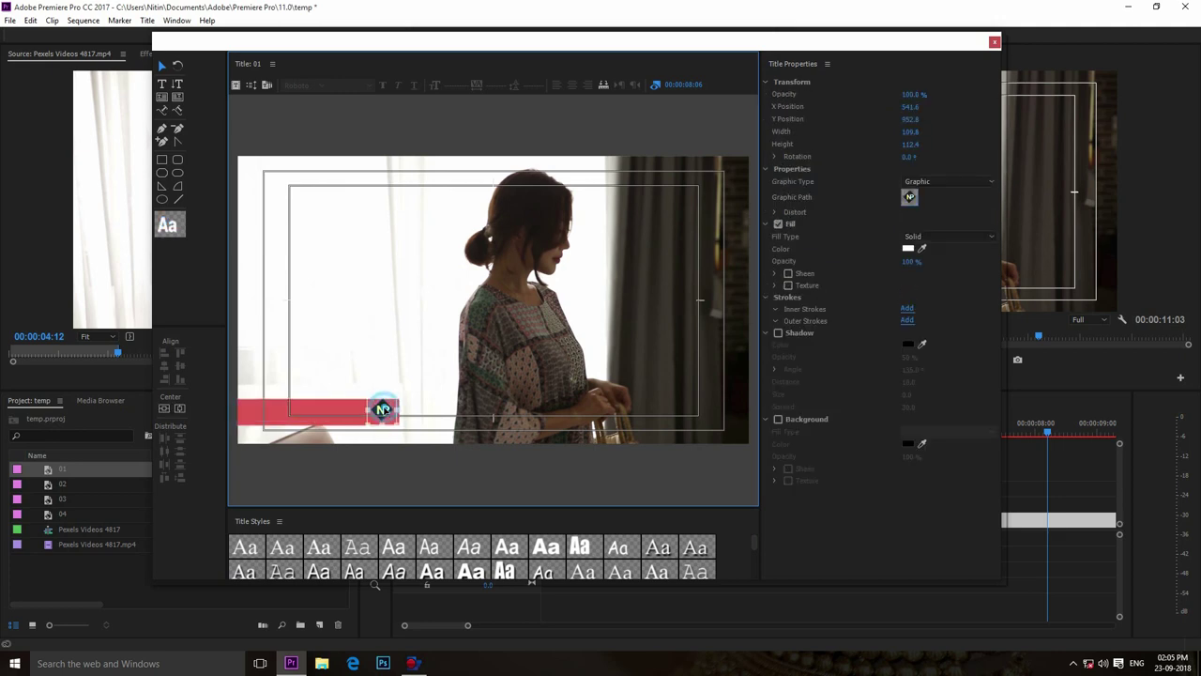
{"action": "key", "text": "Delete"}
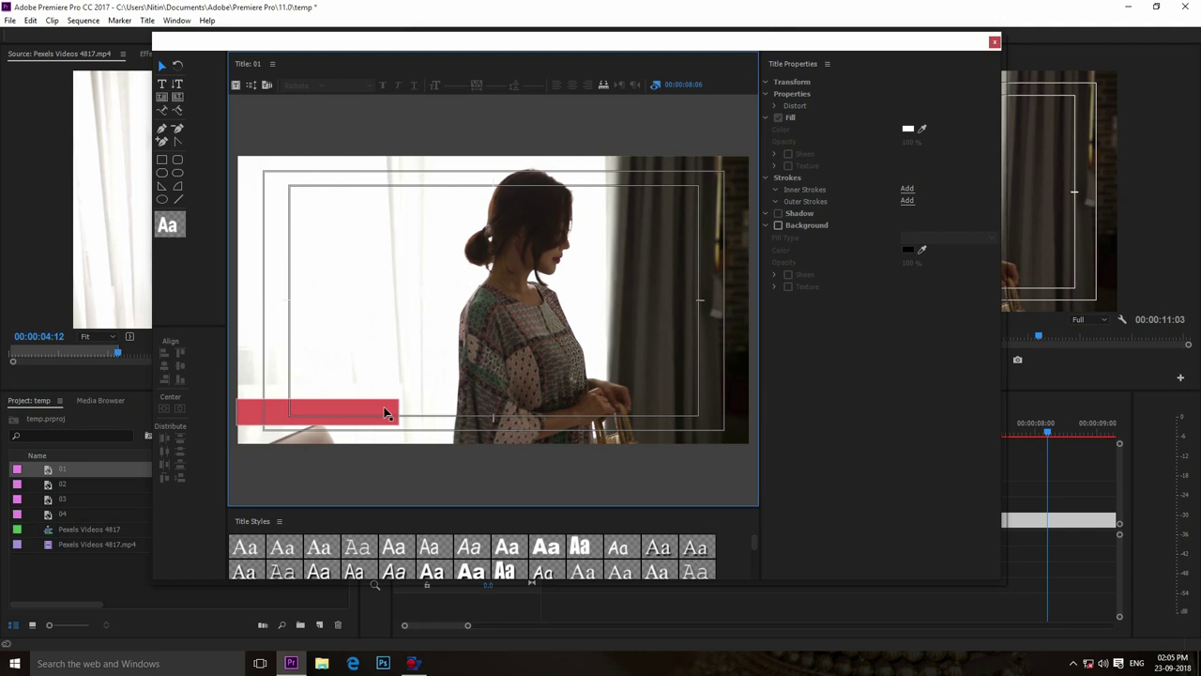
{"action": "left_click", "coordinate": [994, 41]}
{"action": "left_click", "coordinate": [48, 484]}
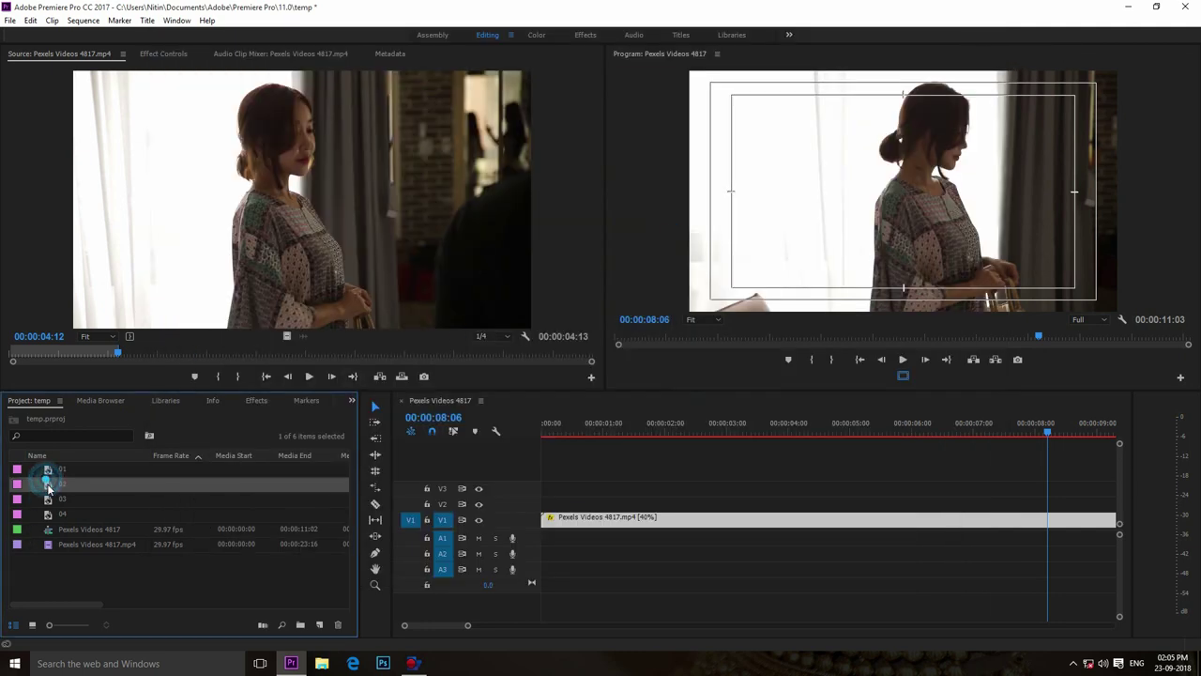
{"action": "double_click", "coordinate": [48, 484]}
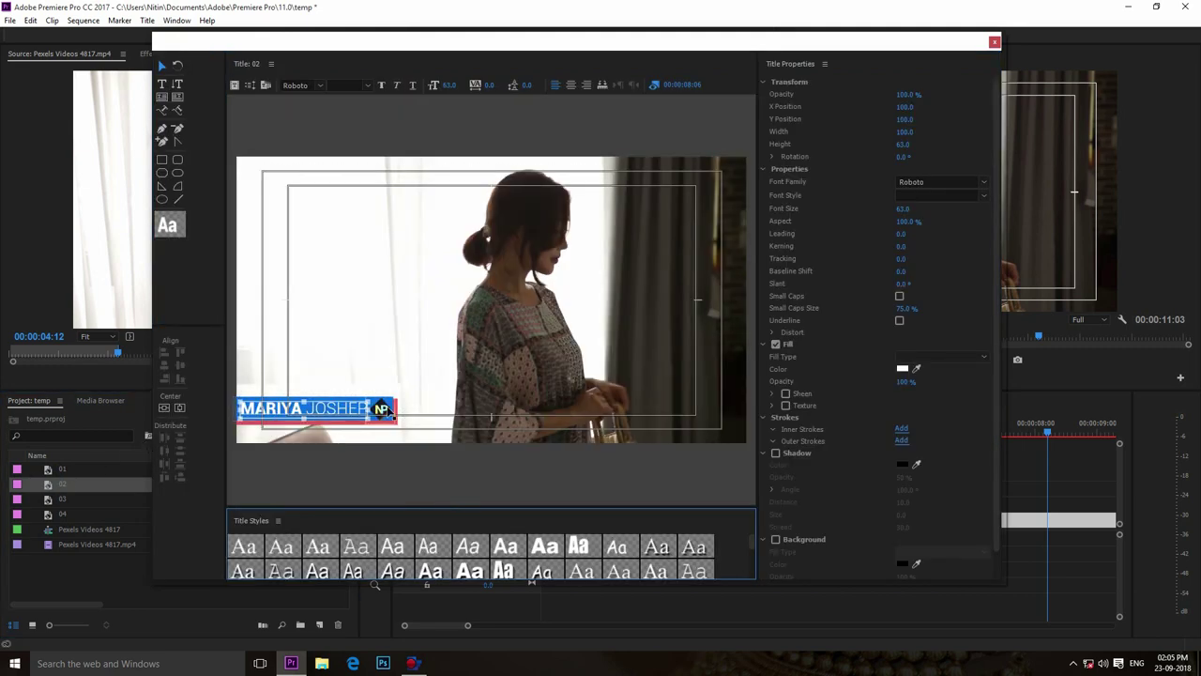
{"action": "left_click", "coordinate": [343, 422]}
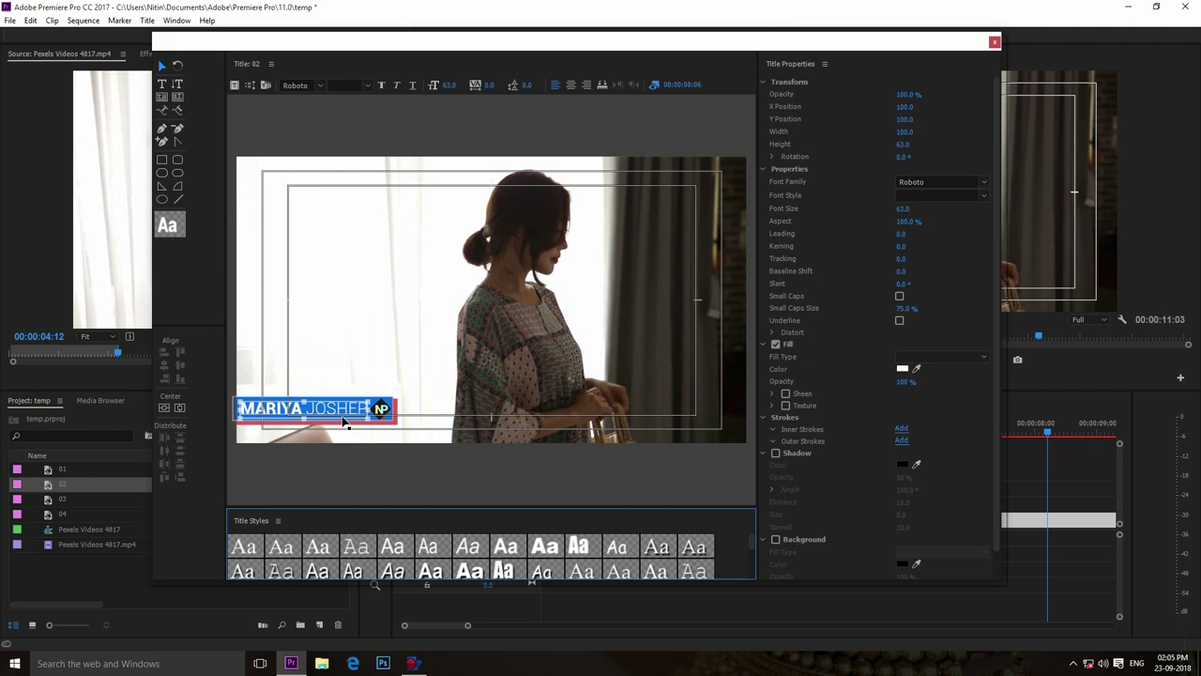
{"action": "key", "text": "Delete"}
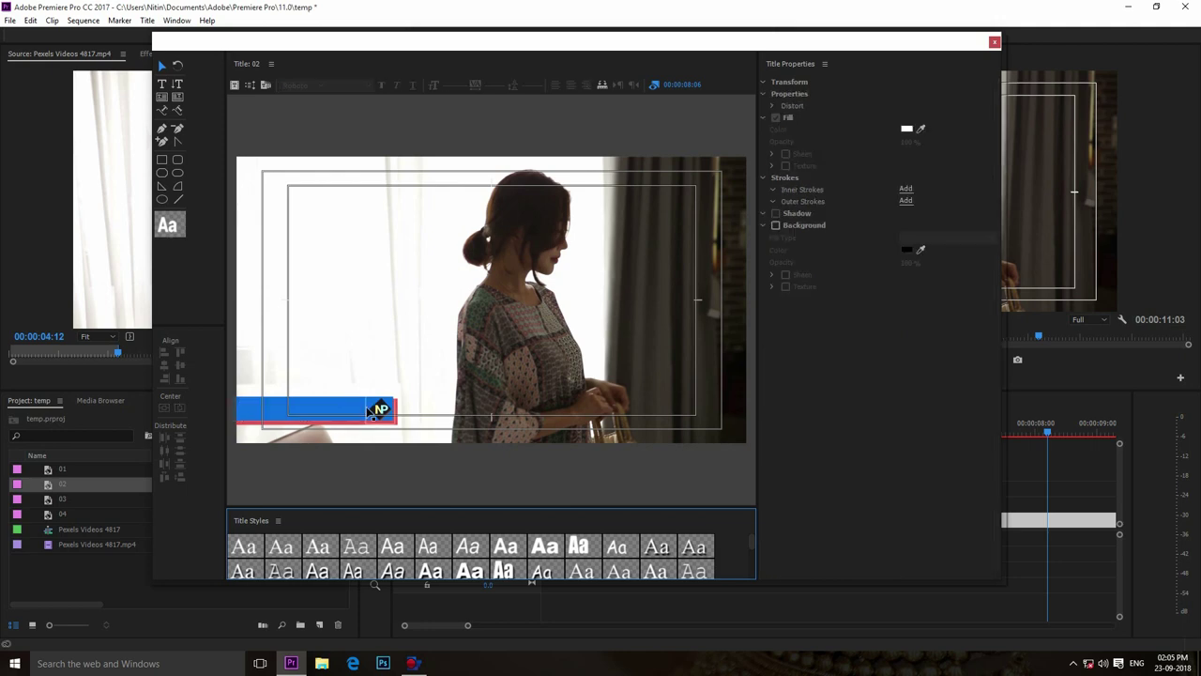
{"action": "left_click", "coordinate": [389, 420]}
{"action": "left_click", "coordinate": [385, 428]}
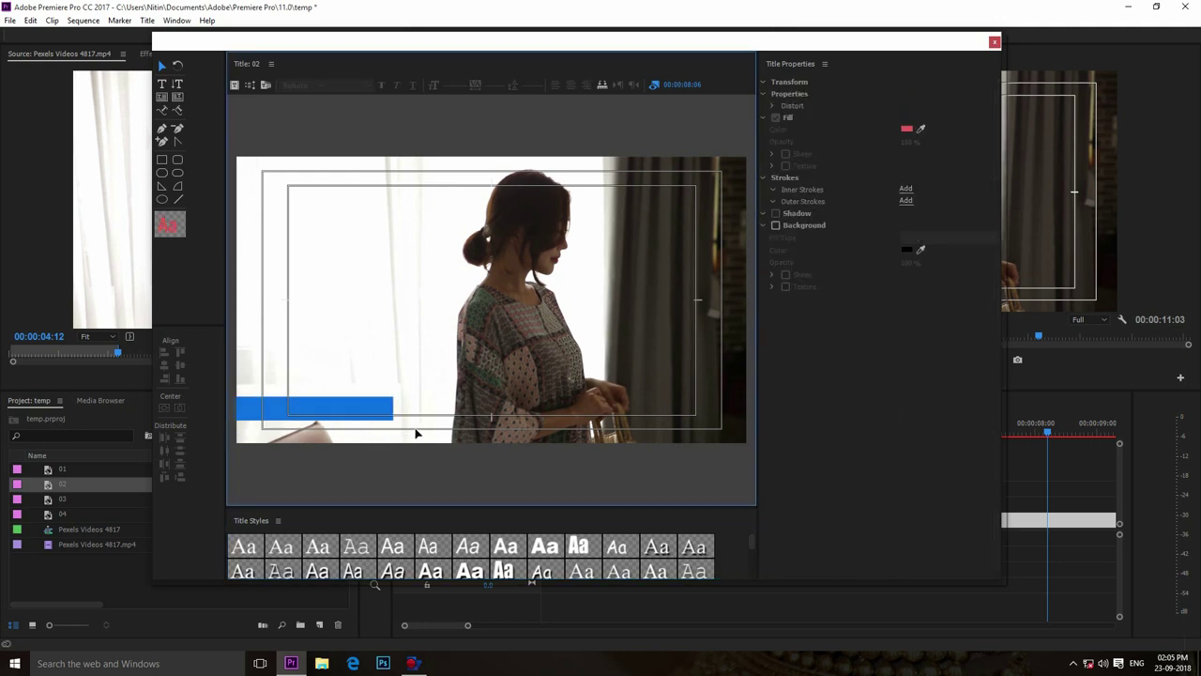
{"action": "left_click", "coordinate": [994, 42]}
{"action": "left_click", "coordinate": [58, 484]}
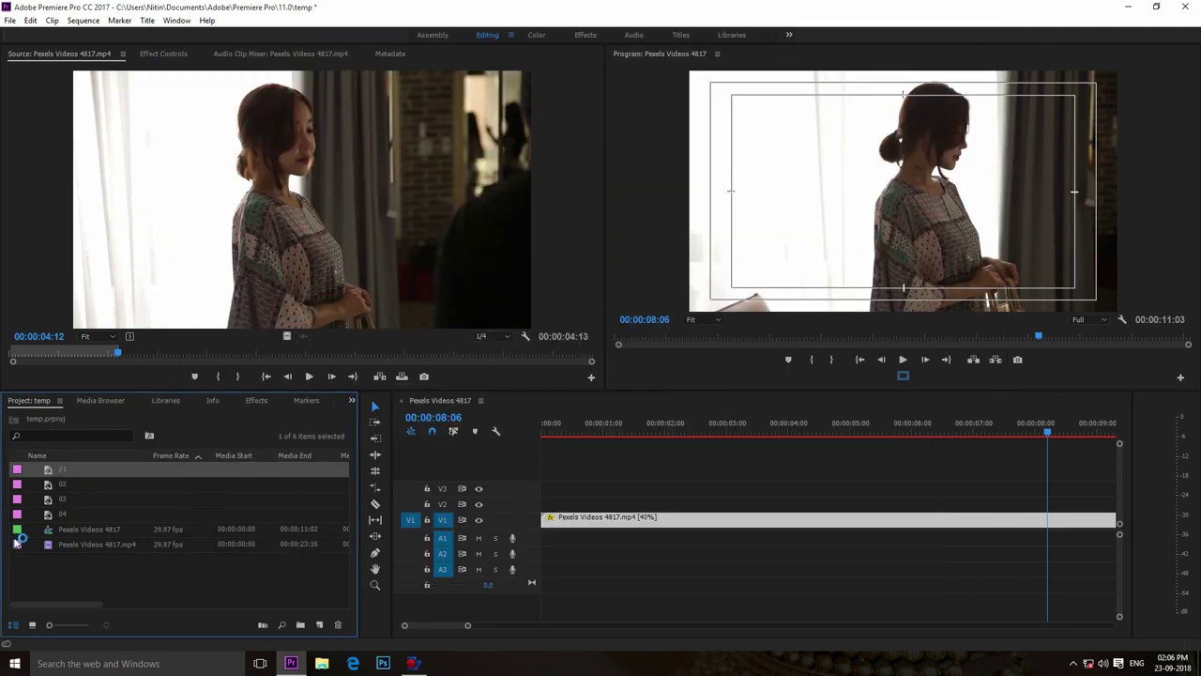
{"action": "double_click", "coordinate": [48, 499]}
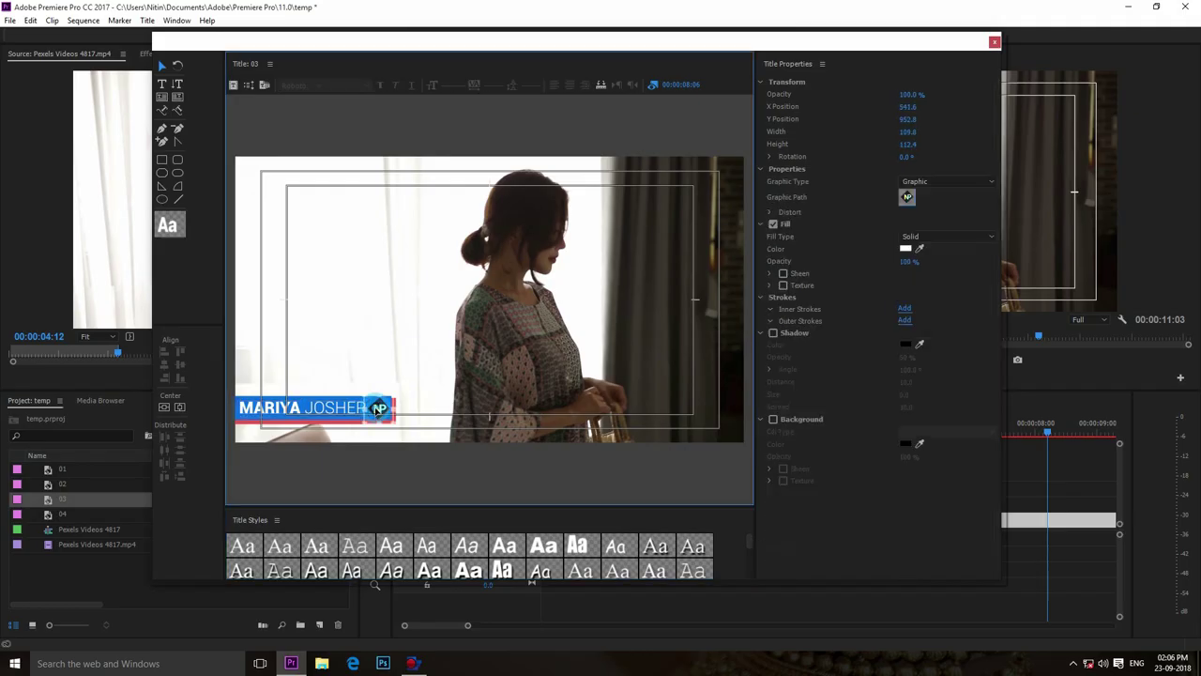
{"action": "left_click", "coordinate": [383, 417]}
{"action": "key", "text": "Delete"}
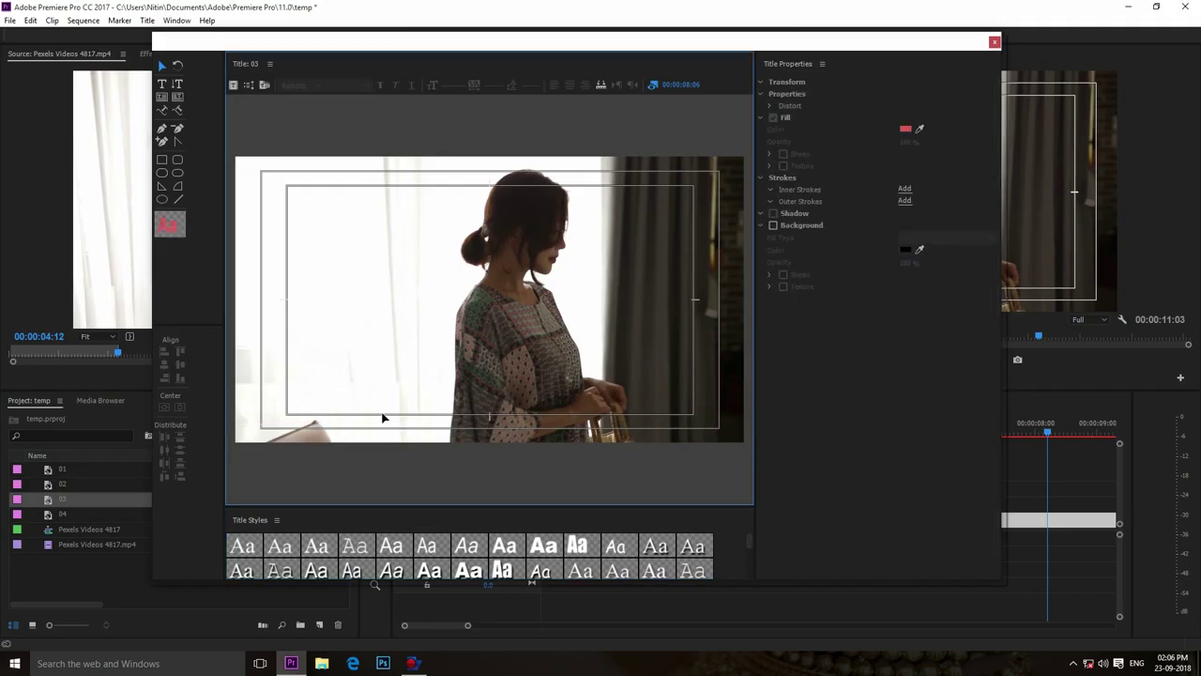
{"action": "left_click", "coordinate": [994, 41]}
Step: Delete the name text and red bar from title 04 so only the NP logo remains
{"action": "double_click", "coordinate": [48, 516]}
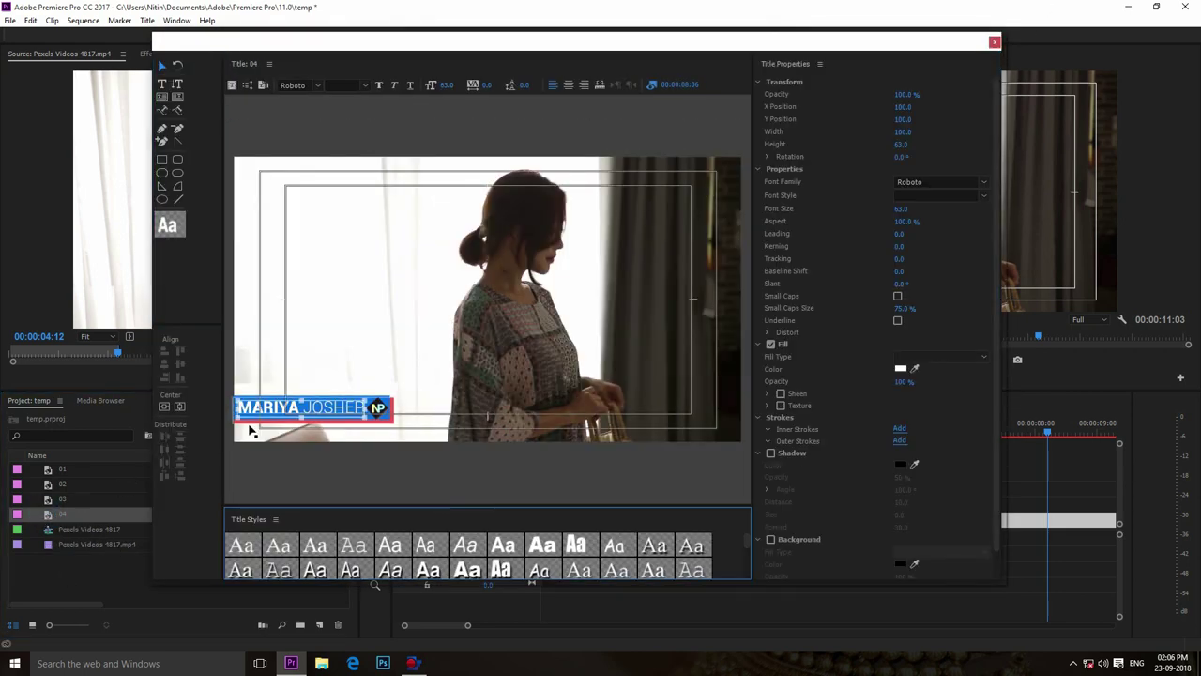
{"action": "left_click", "coordinate": [303, 407]}
{"action": "key", "text": "Delete"}
{"action": "left_click", "coordinate": [304, 407]}
{"action": "key", "text": "Delete"}
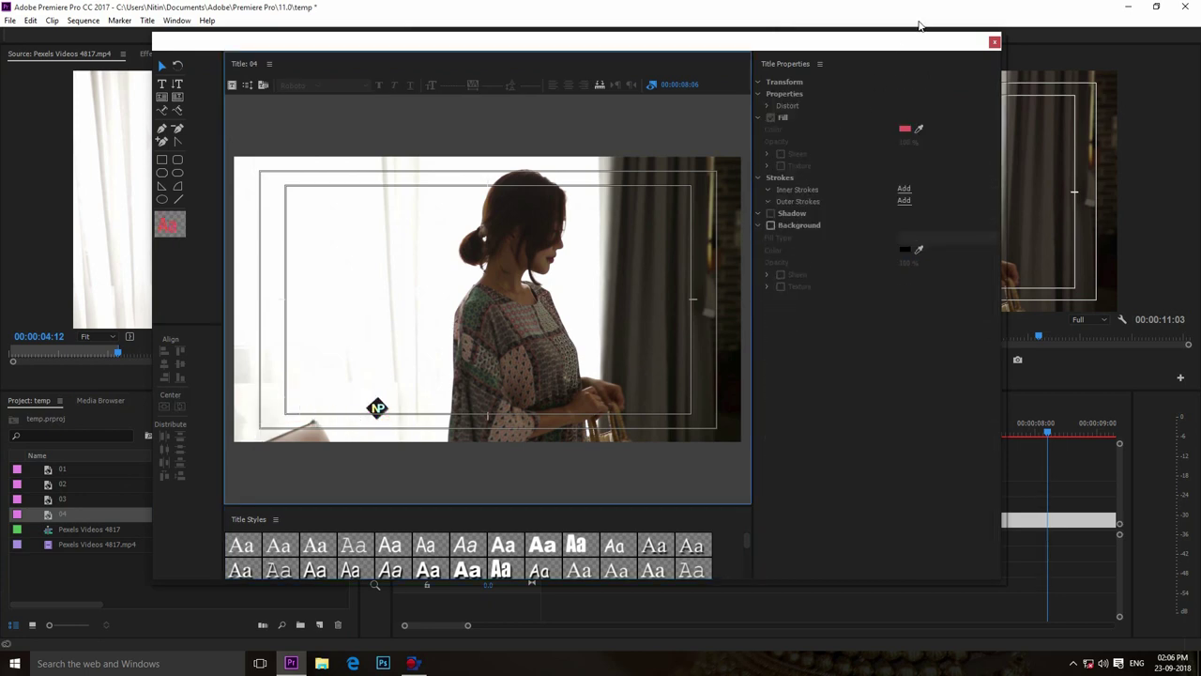
{"action": "left_click", "coordinate": [995, 41]}
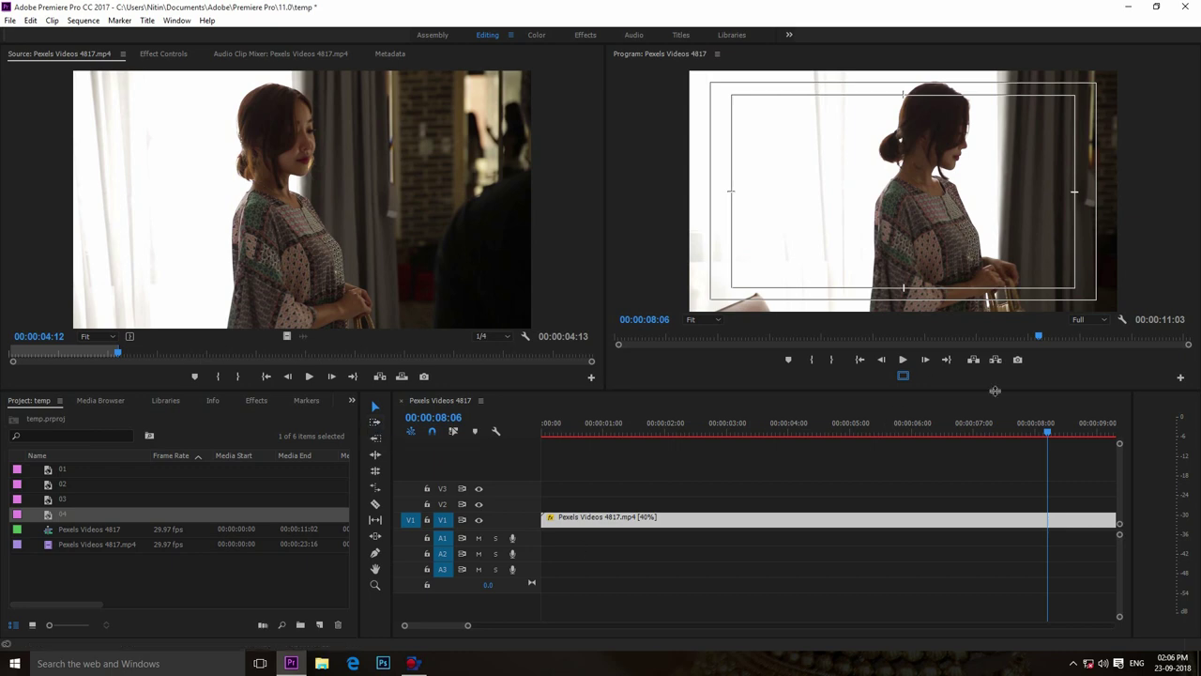
{"action": "left_click", "coordinate": [1046, 427]}
Step: Place titles 01, 02, 03 and 04 on tracks V2 to V5 starting at 00:00:00:00
{"action": "left_click_drag", "start_coordinate": [1046, 427], "coordinate": [545, 427]}
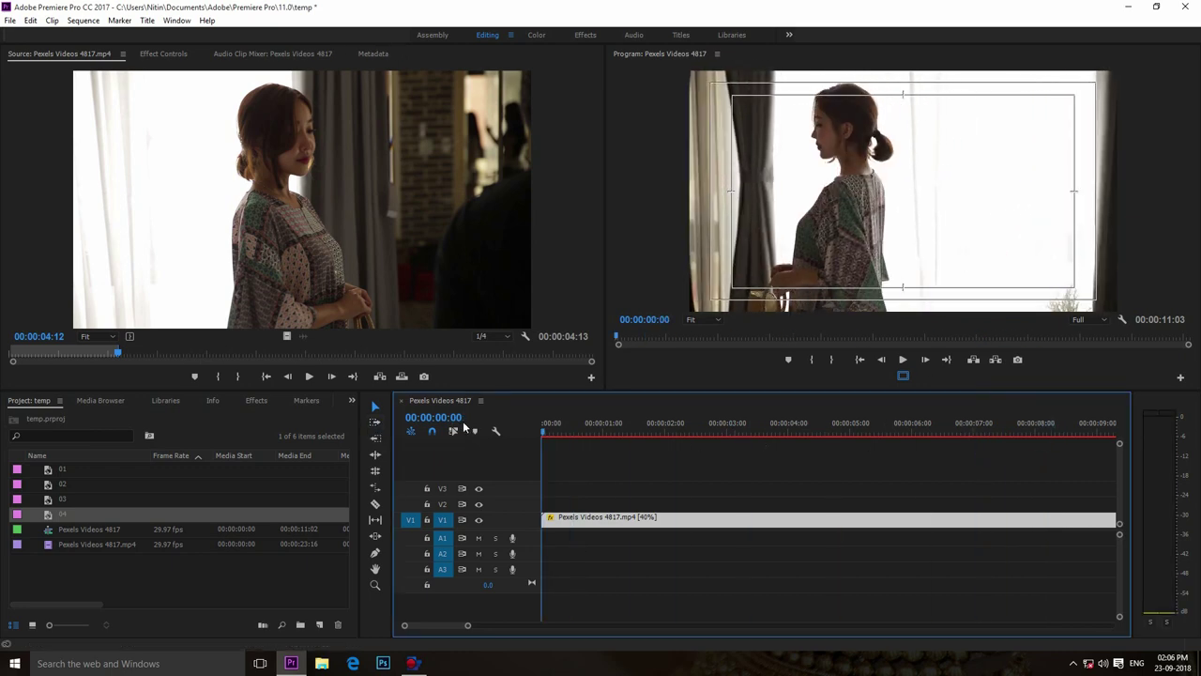
{"action": "left_click", "coordinate": [69, 473]}
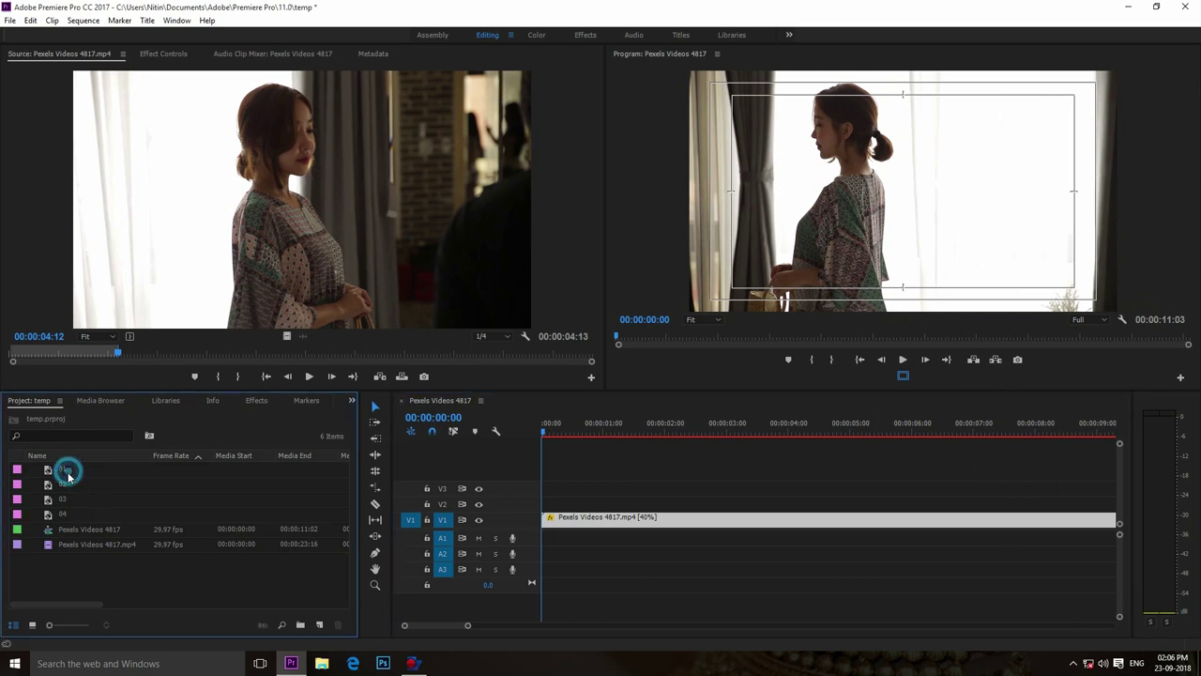
{"action": "left_click", "coordinate": [49, 470]}
{"action": "left_click_drag", "start_coordinate": [50, 471], "coordinate": [546, 507]}
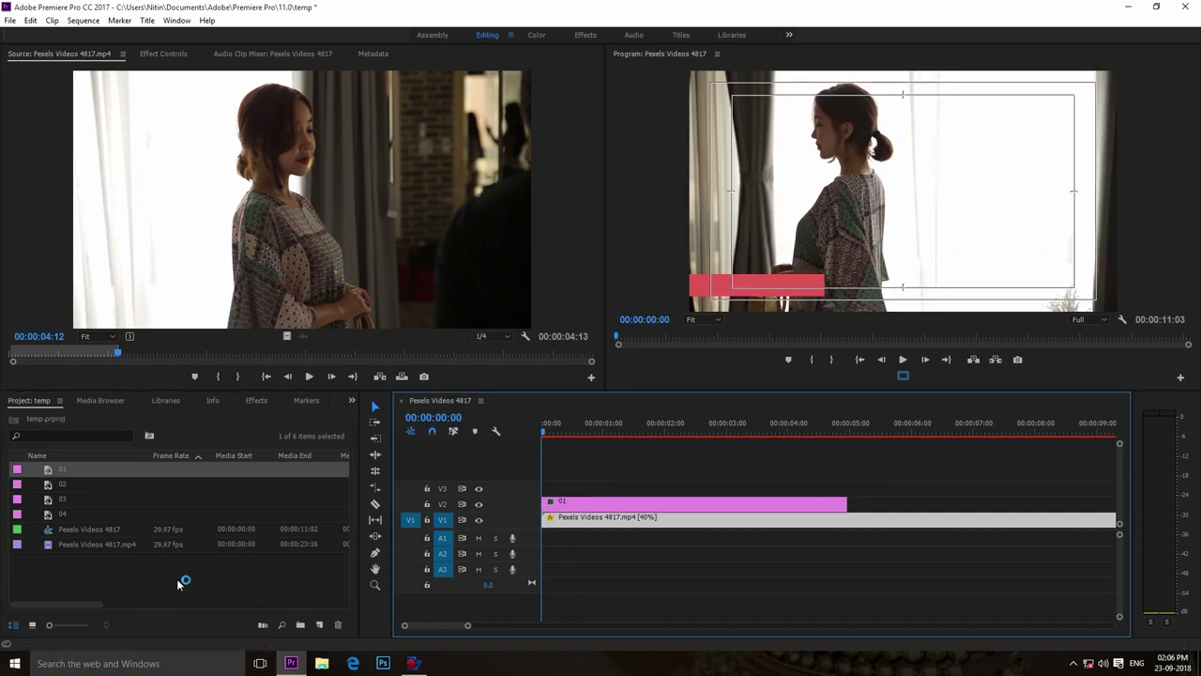
{"action": "left_click_drag", "start_coordinate": [50, 485], "coordinate": [541, 495]}
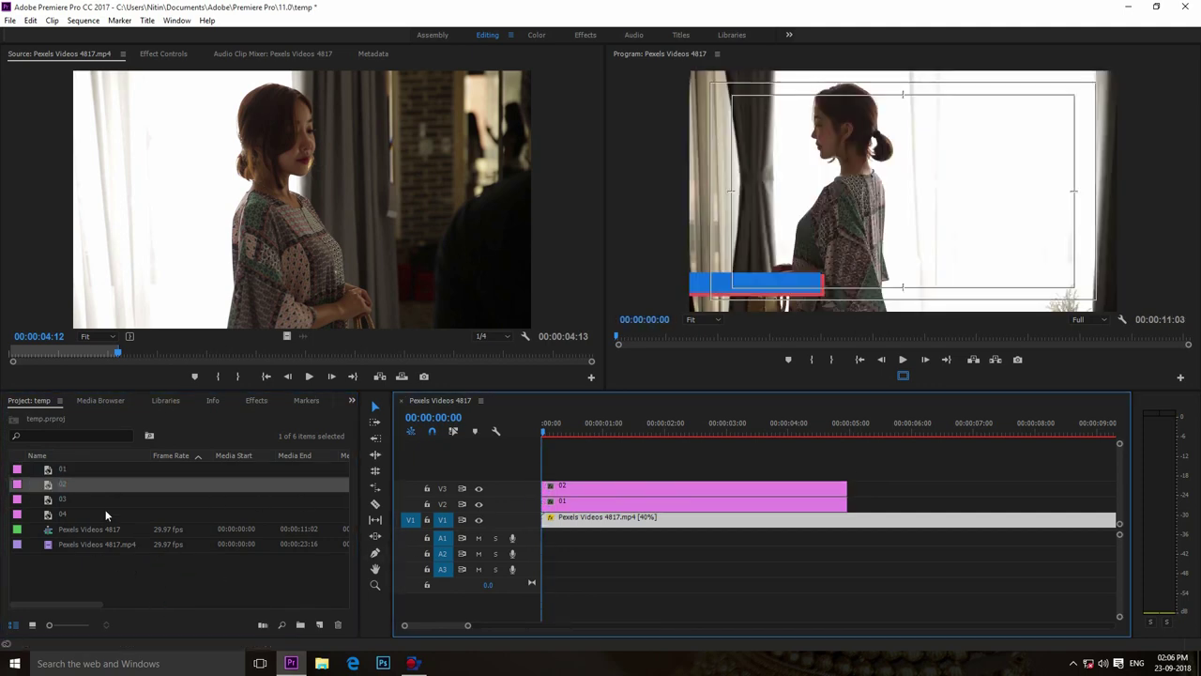
{"action": "mouse_move", "coordinate": [47, 499]}
{"action": "left_mouse_down"}
{"action": "mouse_move", "coordinate": [225, 511]}
{"action": "mouse_move", "coordinate": [544, 471]}
{"action": "left_mouse_up"}
{"action": "left_click_drag", "start_coordinate": [49, 515], "coordinate": [586, 460]}
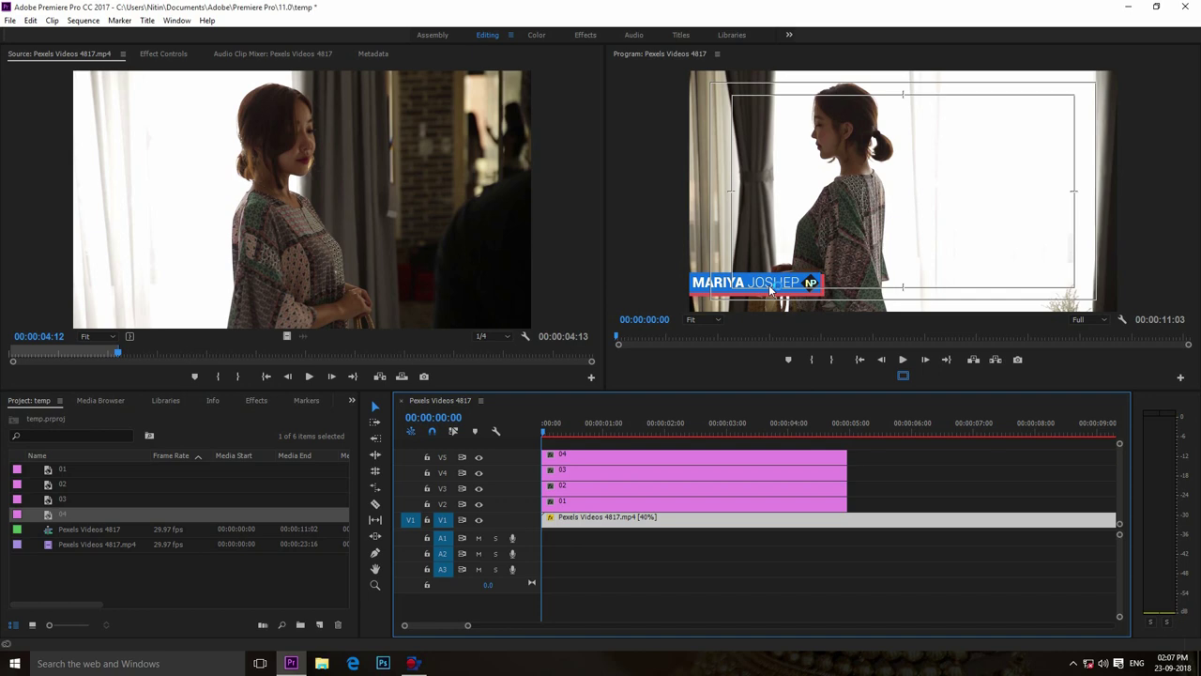
{"action": "left_click", "coordinate": [49, 503]}
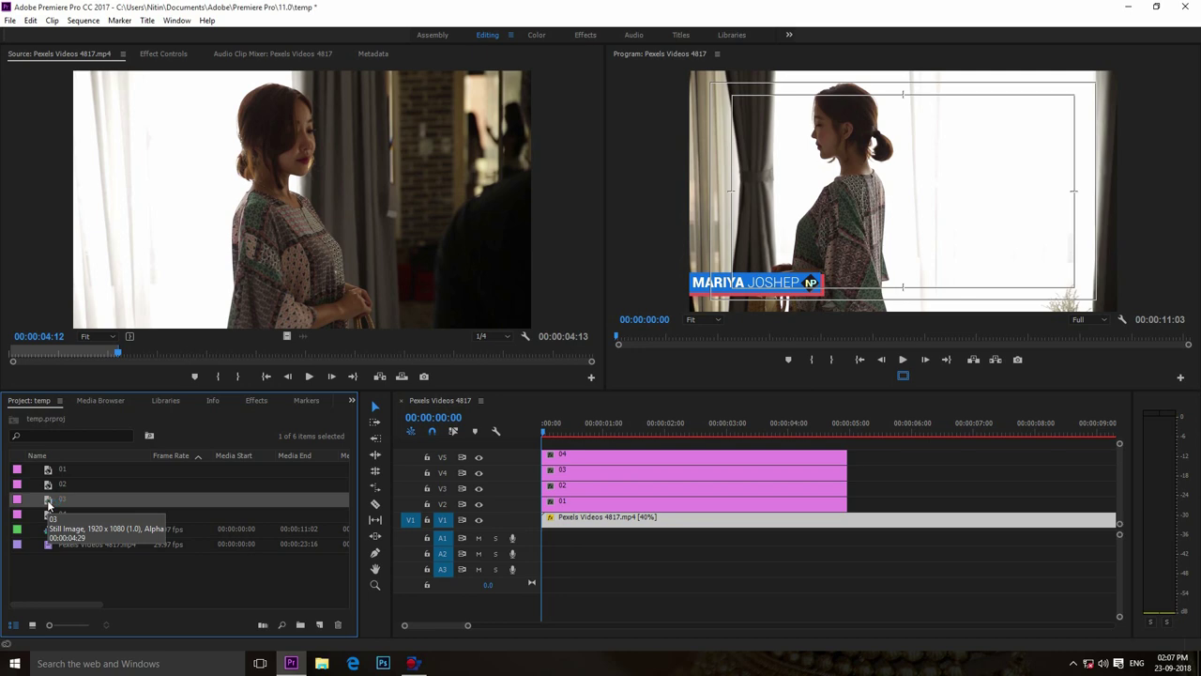
Step: Select JOSHEP in title 03's name text and change its font size to 55
{"action": "double_click", "coordinate": [49, 505]}
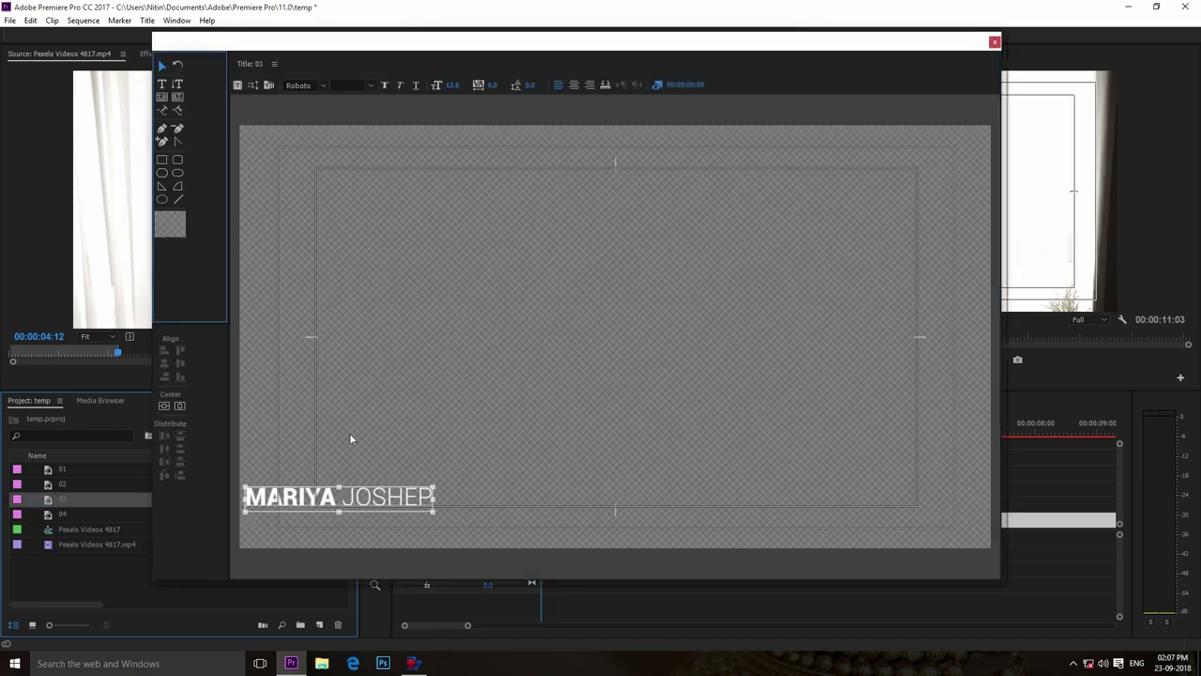
{"action": "left_click", "coordinate": [305, 401]}
{"action": "left_click_drag", "start_coordinate": [305, 402], "coordinate": [360, 404]}
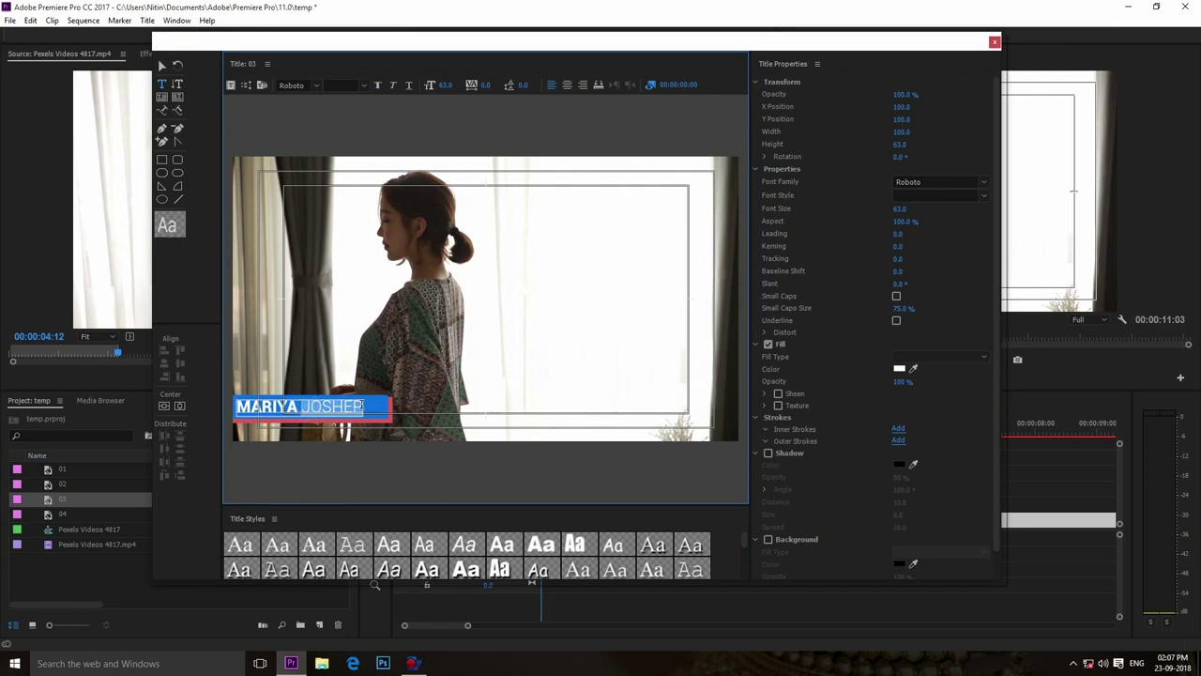
{"action": "left_click", "coordinate": [446, 85]}
{"action": "type", "text": "55"}
{"action": "key", "text": "Return"}
{"action": "left_click", "coordinate": [994, 42]}
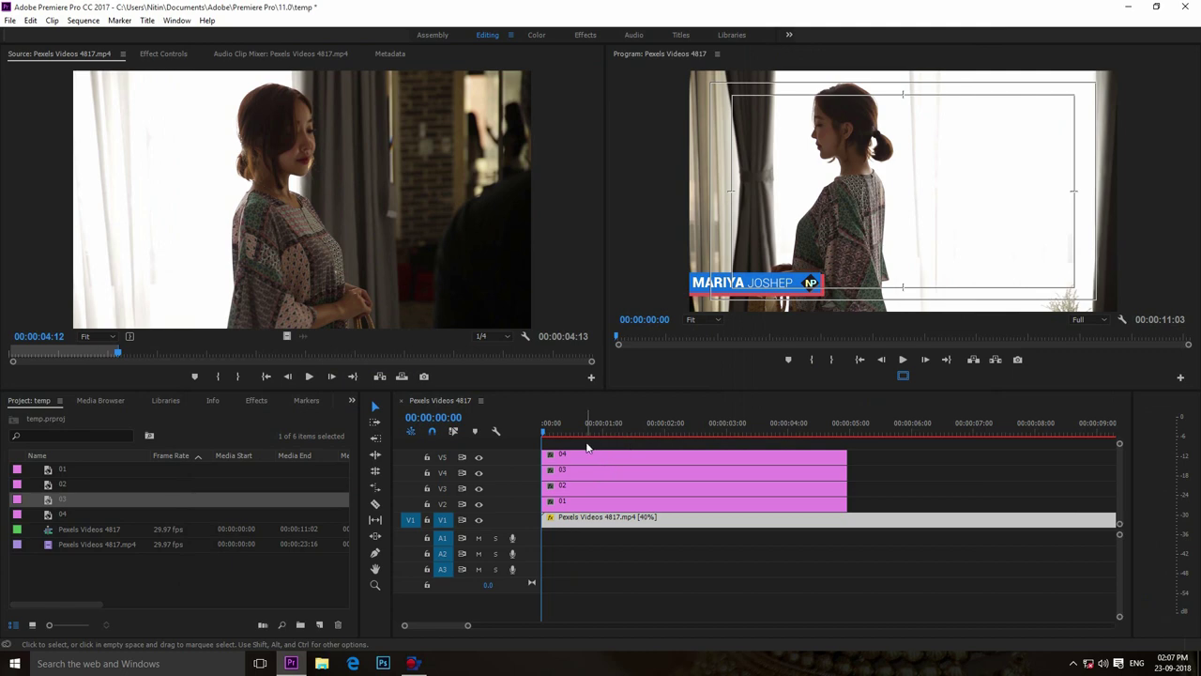
Step: Hide tracks V5, V4 and V2, then select the blue bar clip 02 on V3
{"action": "left_click", "coordinate": [528, 430]}
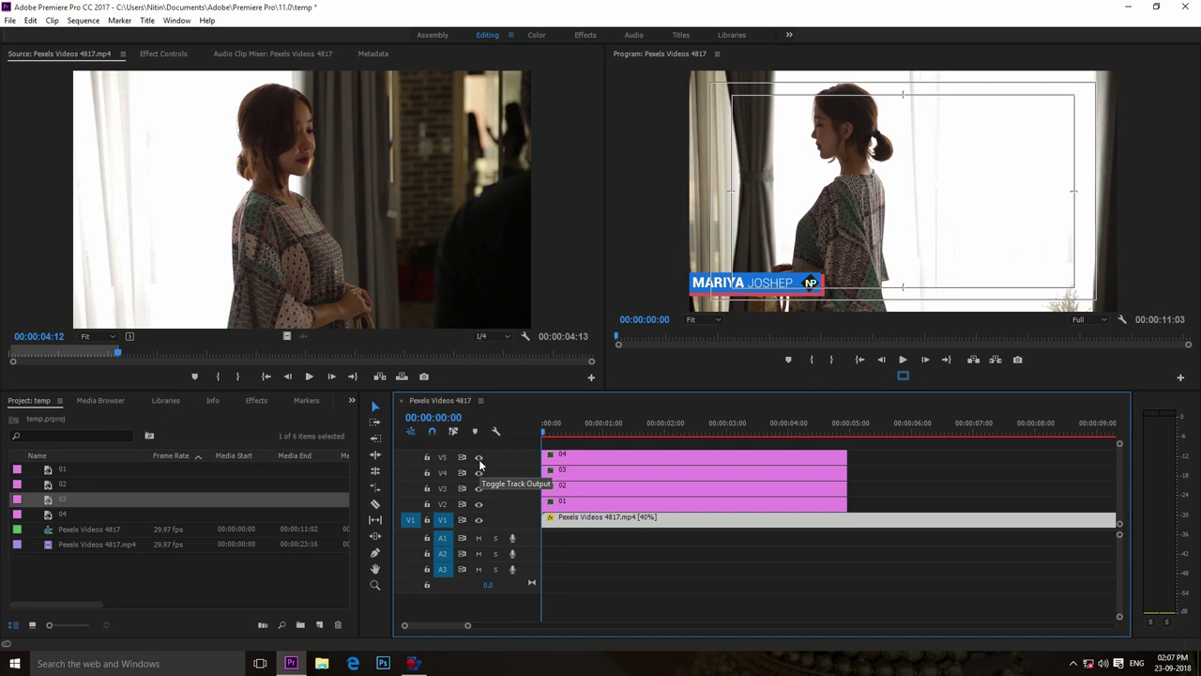
{"action": "left_click", "coordinate": [479, 457]}
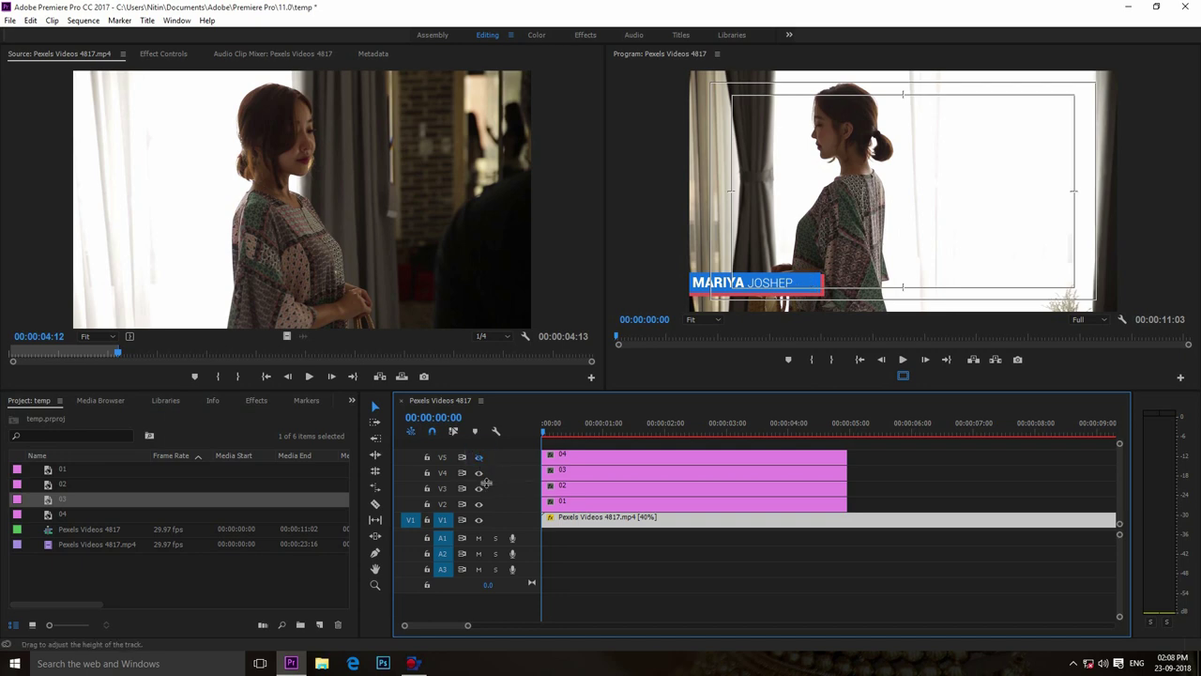
{"action": "left_click", "coordinate": [479, 473]}
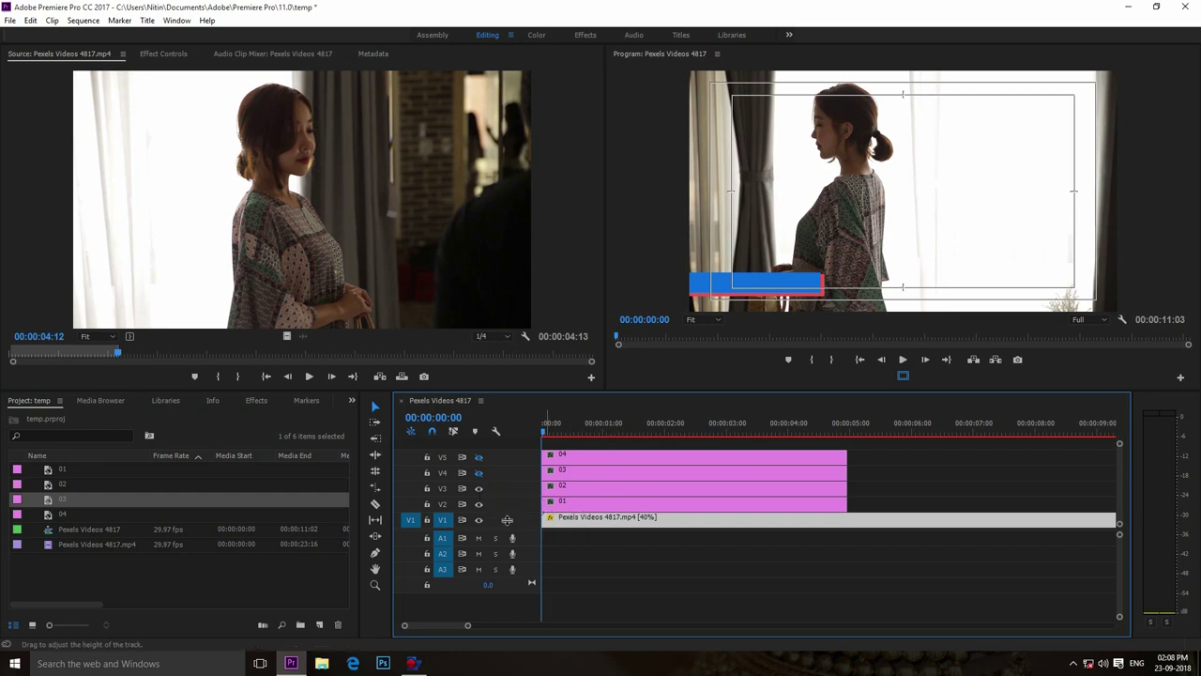
{"action": "left_click", "coordinate": [479, 504]}
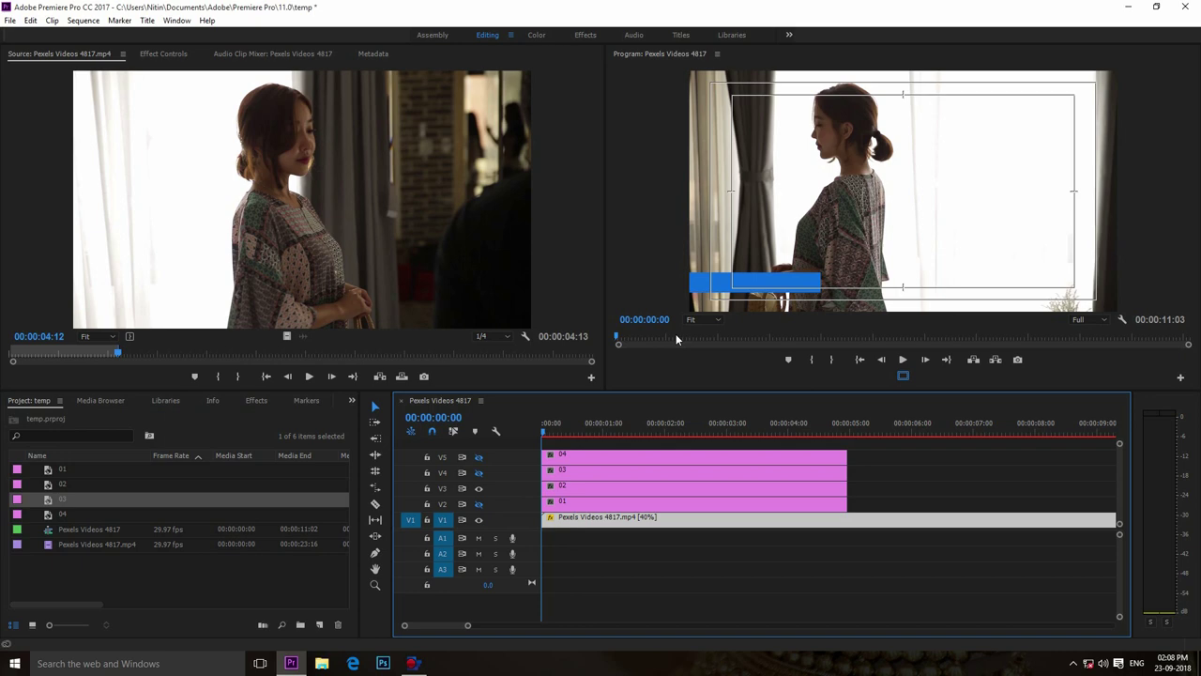
{"action": "left_click", "coordinate": [561, 485]}
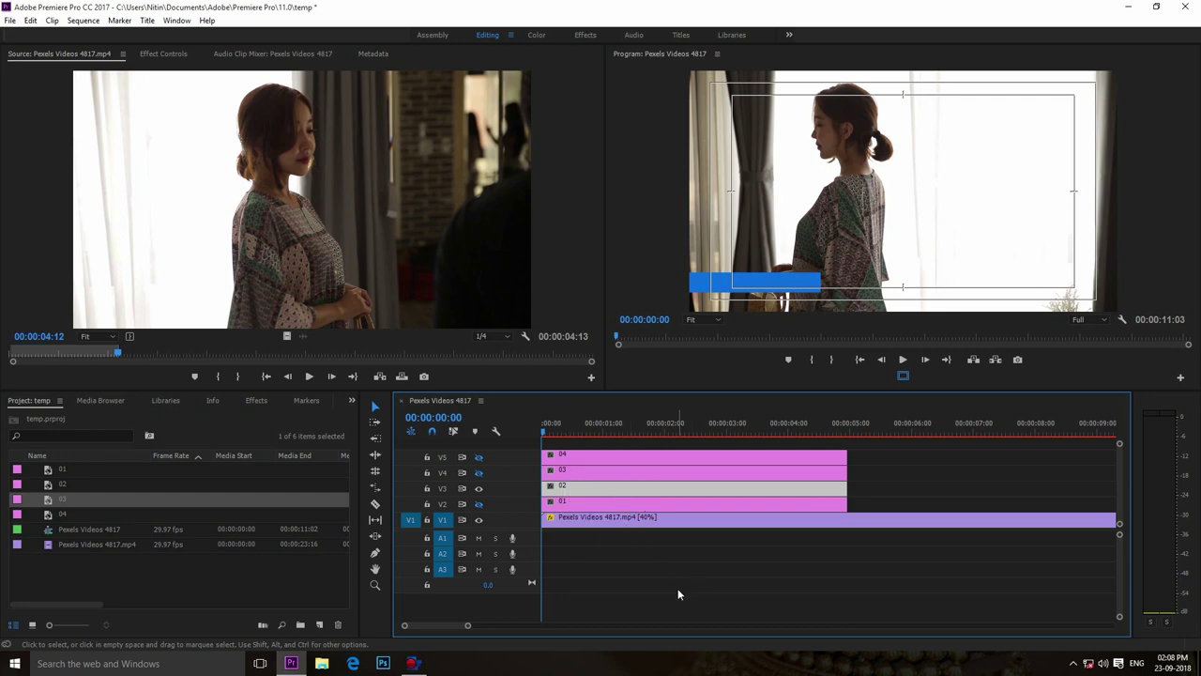
{"action": "left_click", "coordinate": [169, 57]}
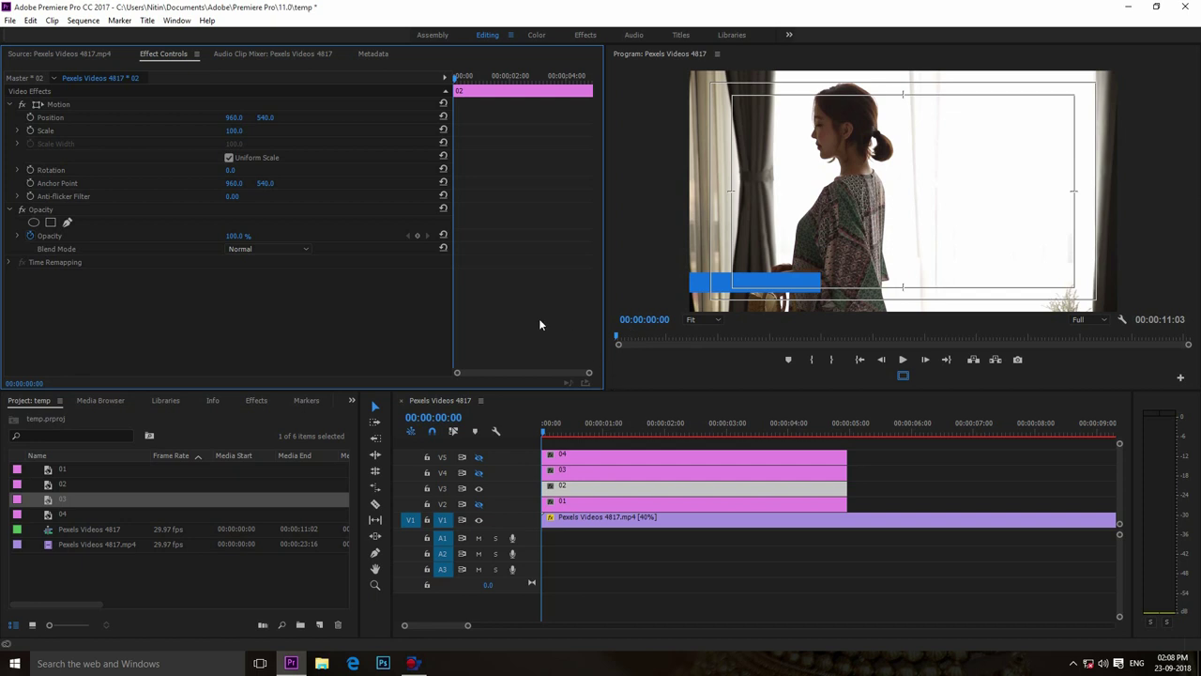
Step: Move to 00:00:00:05 in clip 02 and add a first Position keyframe at 960, 540
{"action": "left_click_drag", "start_coordinate": [588, 373], "coordinate": [538, 372]}
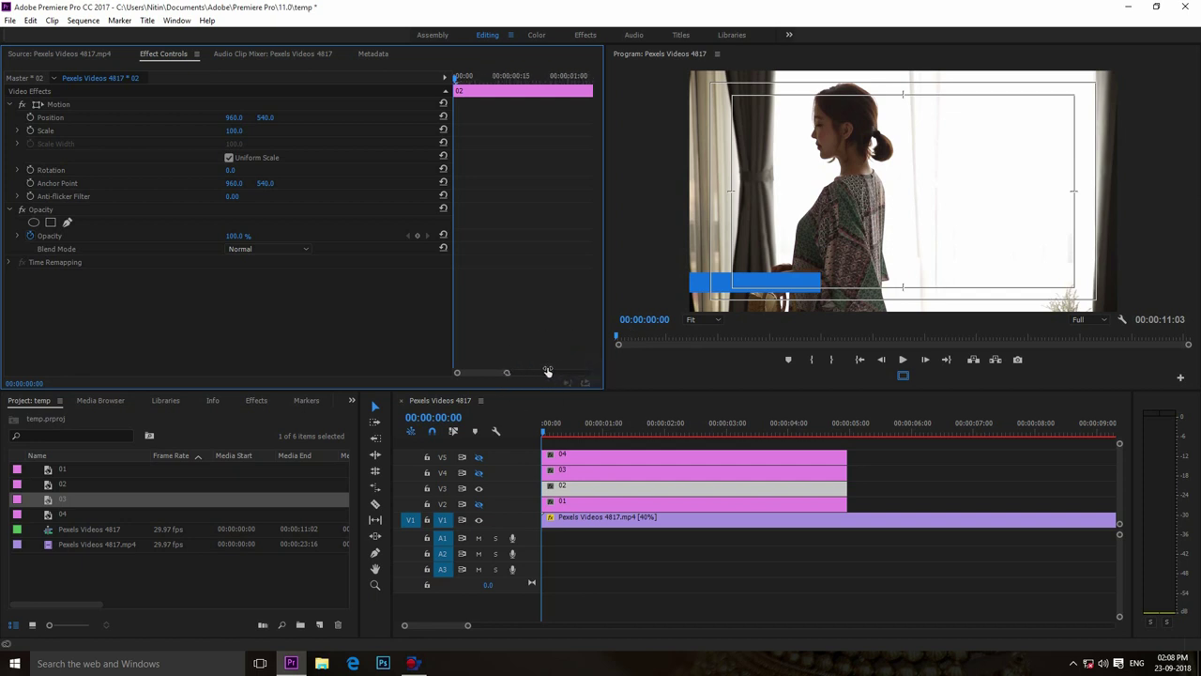
{"action": "left_click_drag", "start_coordinate": [456, 77], "coordinate": [488, 89]}
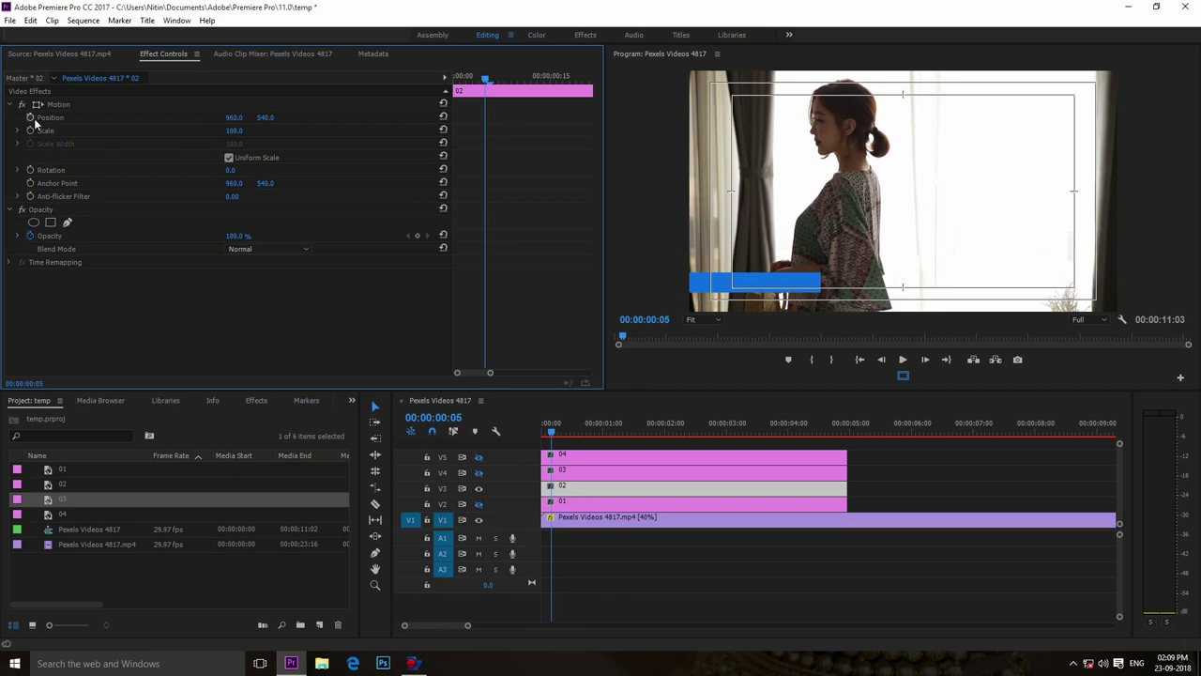
{"action": "left_click", "coordinate": [31, 118]}
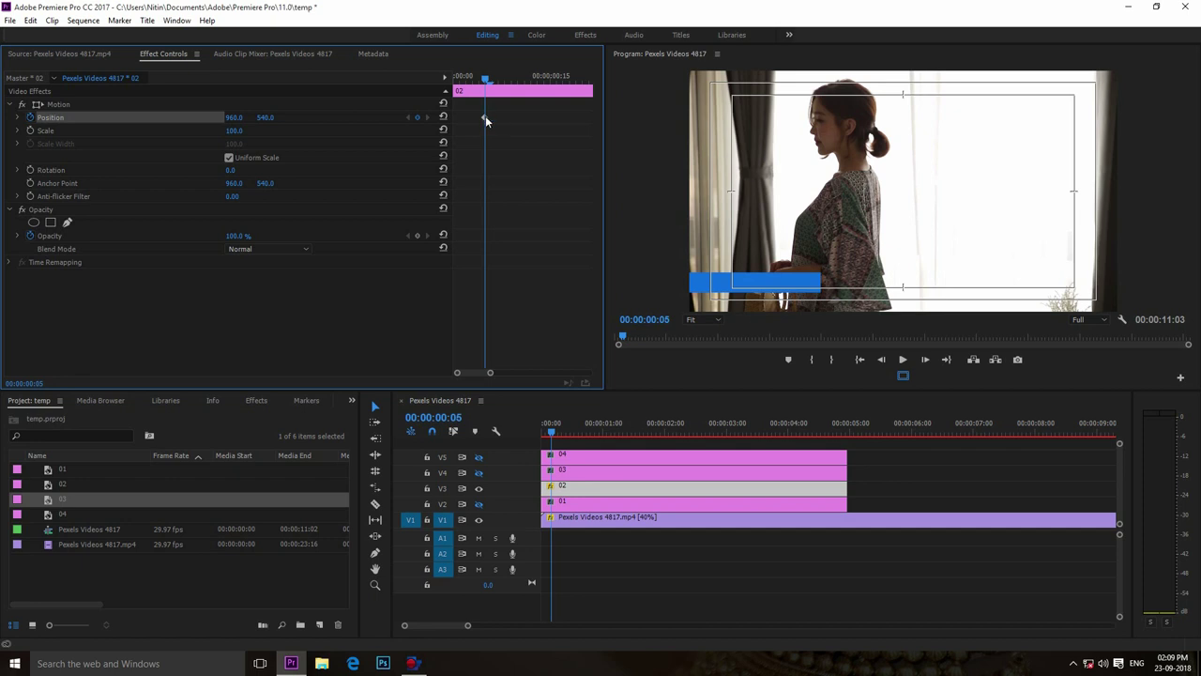
Step: Add a Position keyframe for clip 02 at 0:00 with X 335 so the blue bar slides in by frame 5
{"action": "left_click_drag", "start_coordinate": [484, 78], "coordinate": [455, 83]}
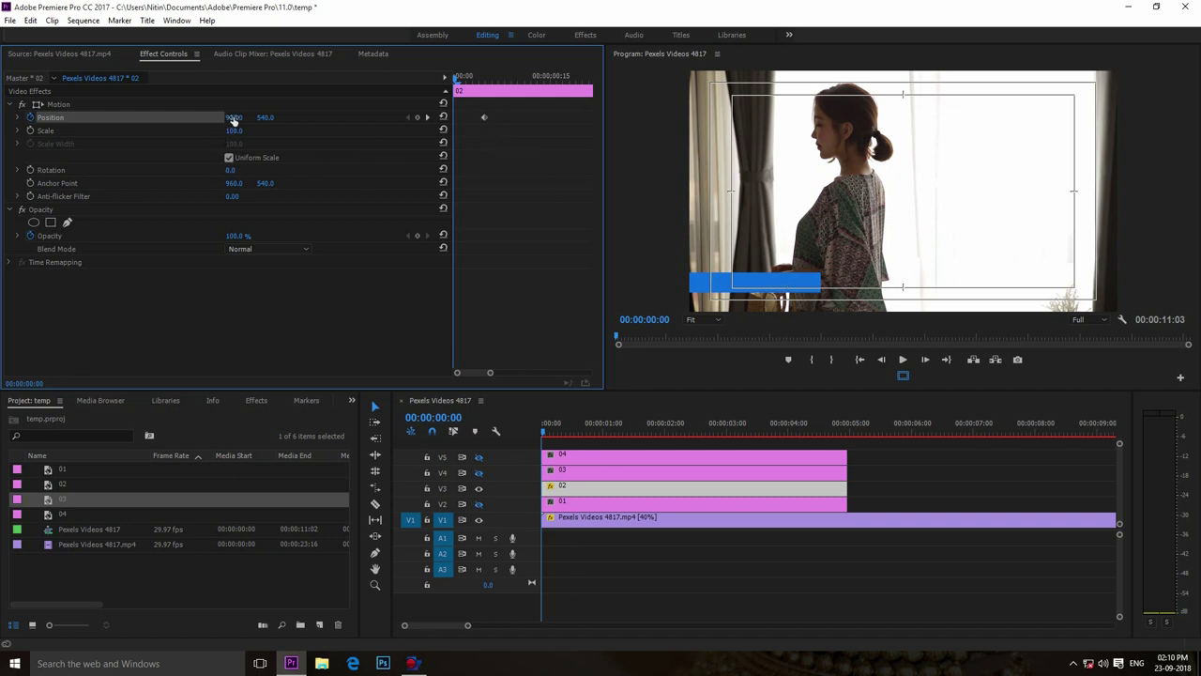
{"action": "left_click_drag", "start_coordinate": [234, 117], "coordinate": [188, 118]}
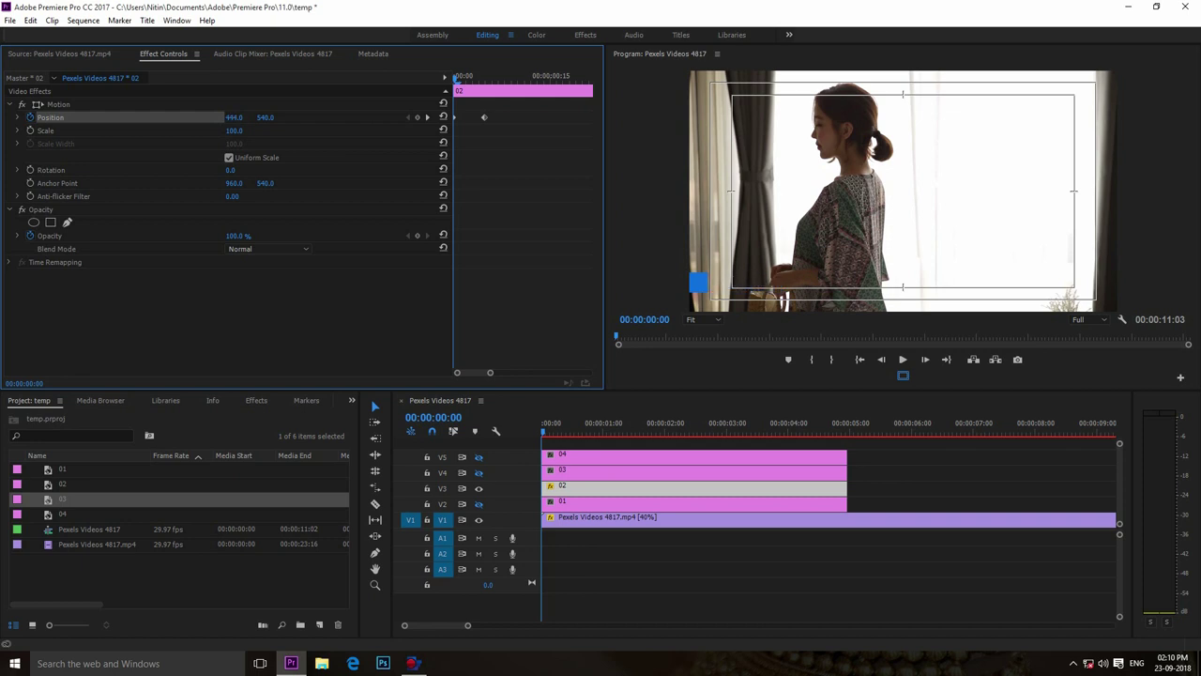
{"action": "left_click_drag", "start_coordinate": [233, 118], "coordinate": [392, 145]}
{"action": "left_click_drag", "start_coordinate": [489, 372], "coordinate": [470, 372]}
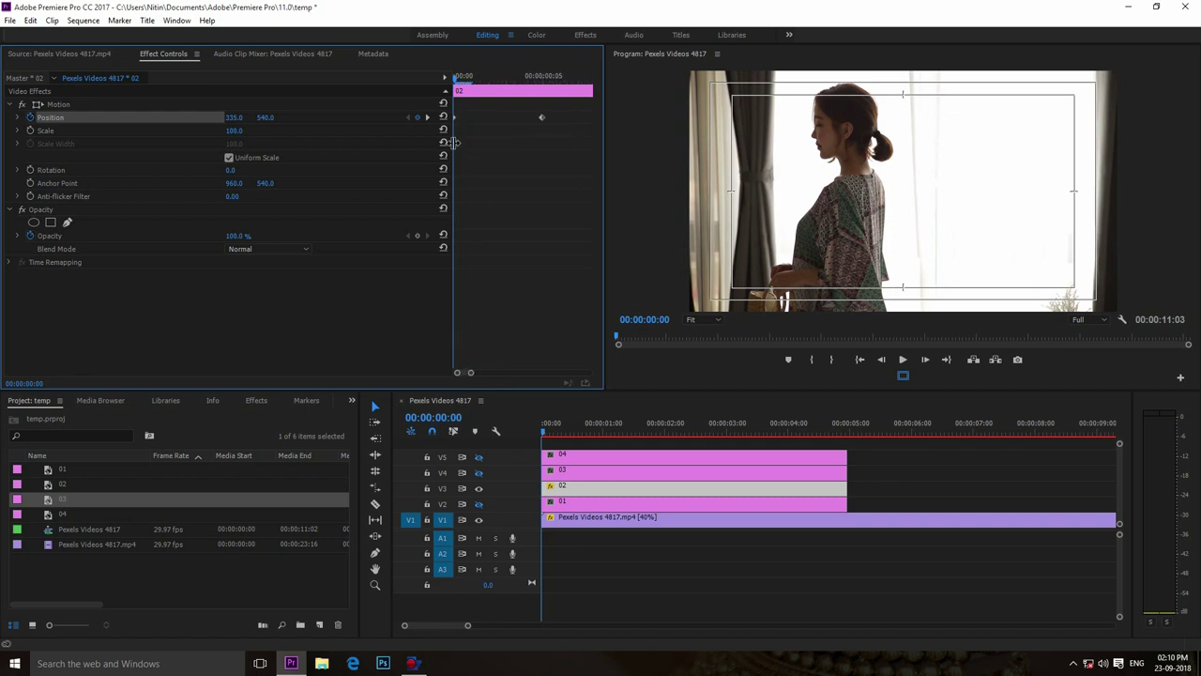
{"action": "mouse_move", "coordinate": [452, 151]}
{"action": "left_mouse_down"}
{"action": "mouse_move", "coordinate": [352, 161]}
{"action": "mouse_move", "coordinate": [292, 142]}
{"action": "left_mouse_up"}
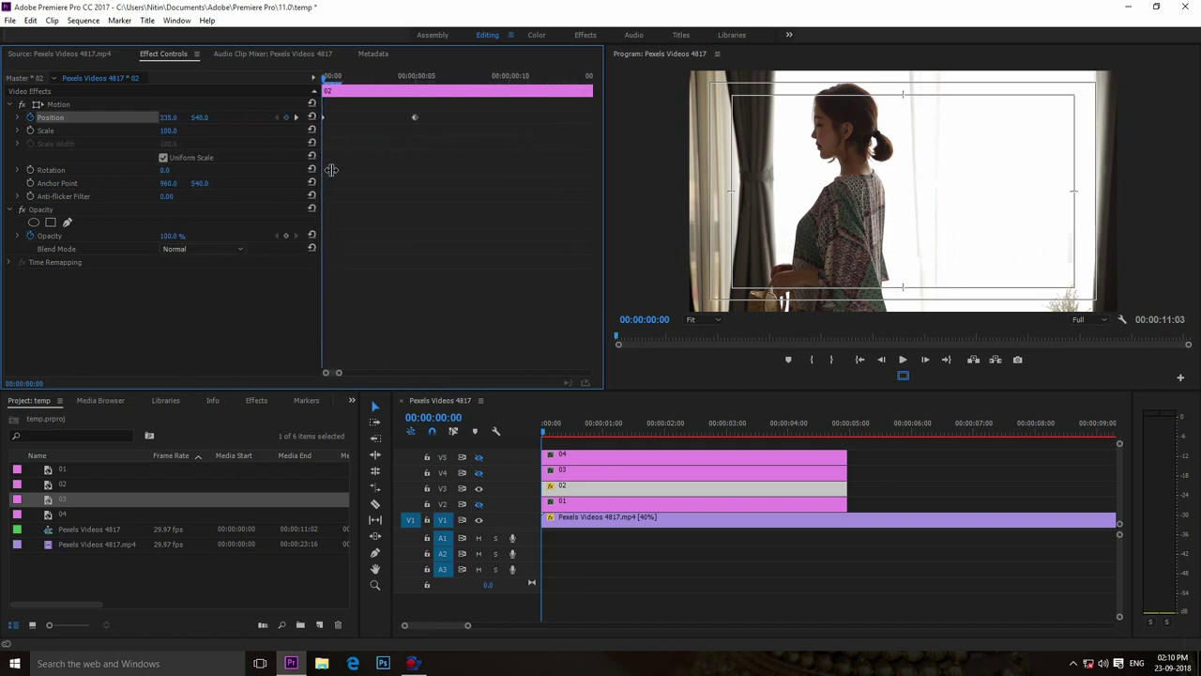
{"action": "left_click", "coordinate": [305, 116]}
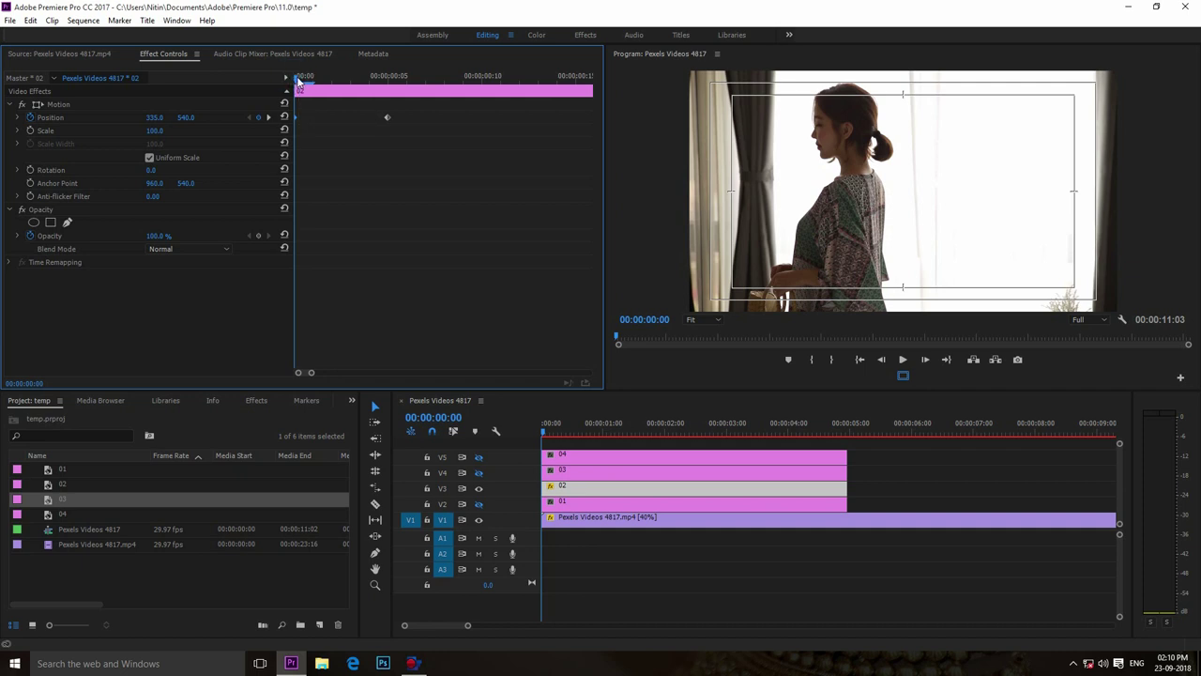
{"action": "left_click_drag", "start_coordinate": [299, 82], "coordinate": [380, 84]}
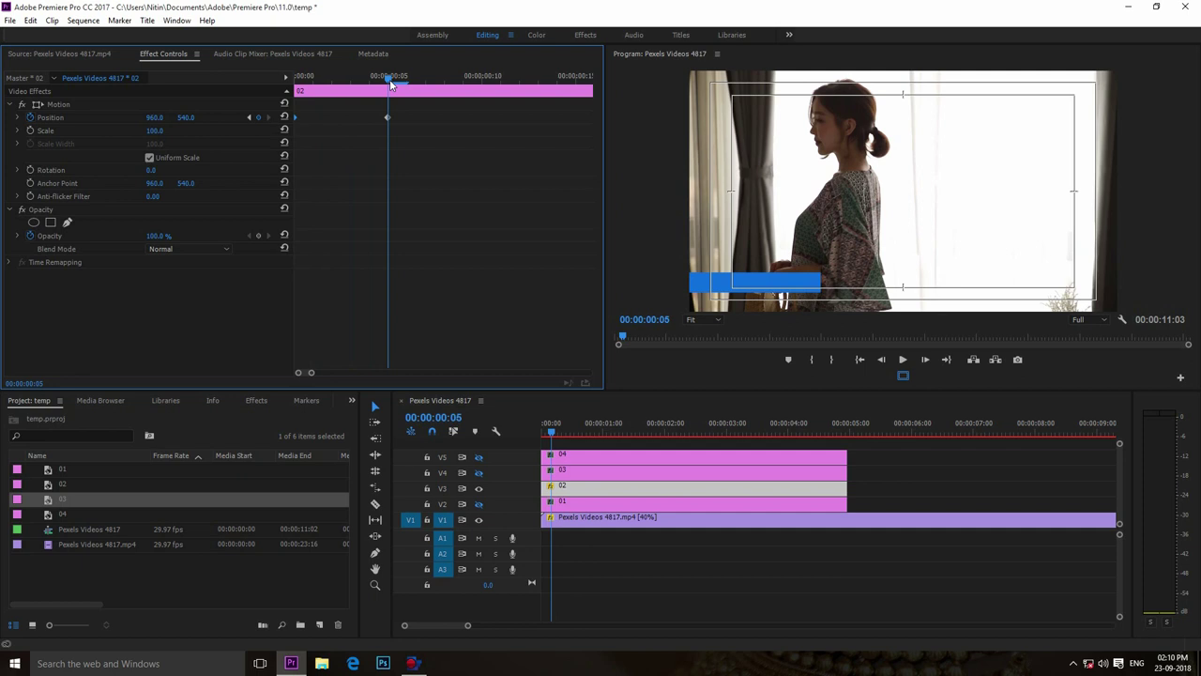
{"action": "left_click_drag", "start_coordinate": [380, 84], "coordinate": [297, 81]}
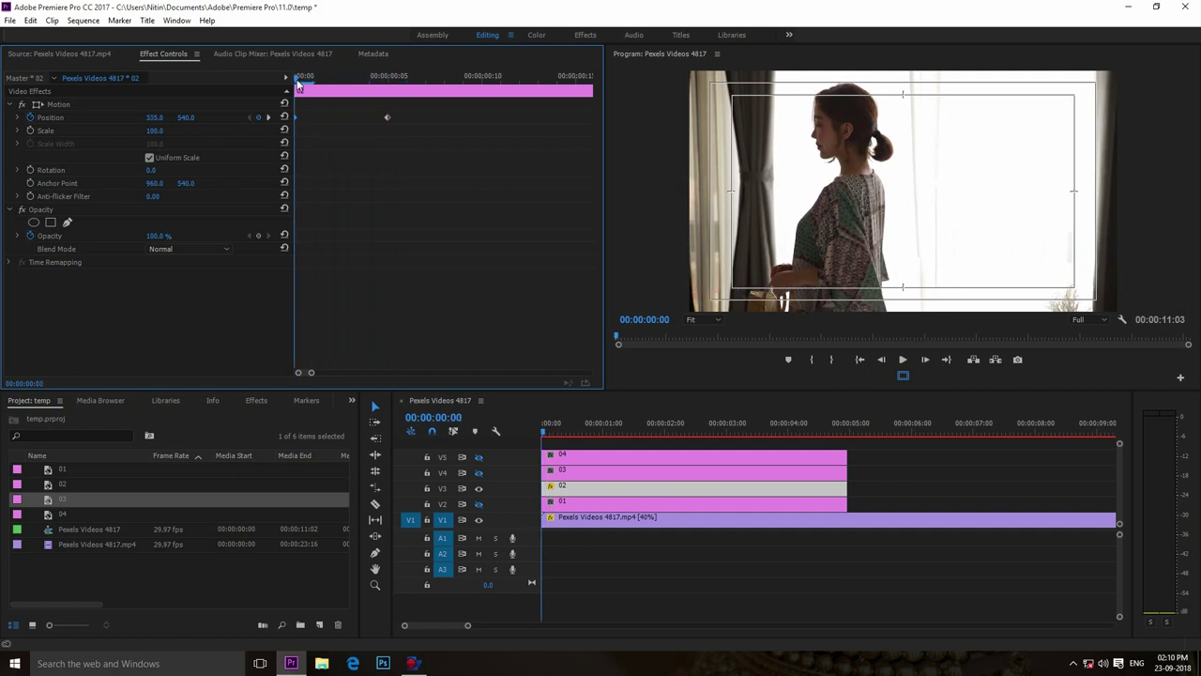
Step: Play back the blue bar's current slide-in to review its speed
{"action": "left_click", "coordinate": [903, 359]}
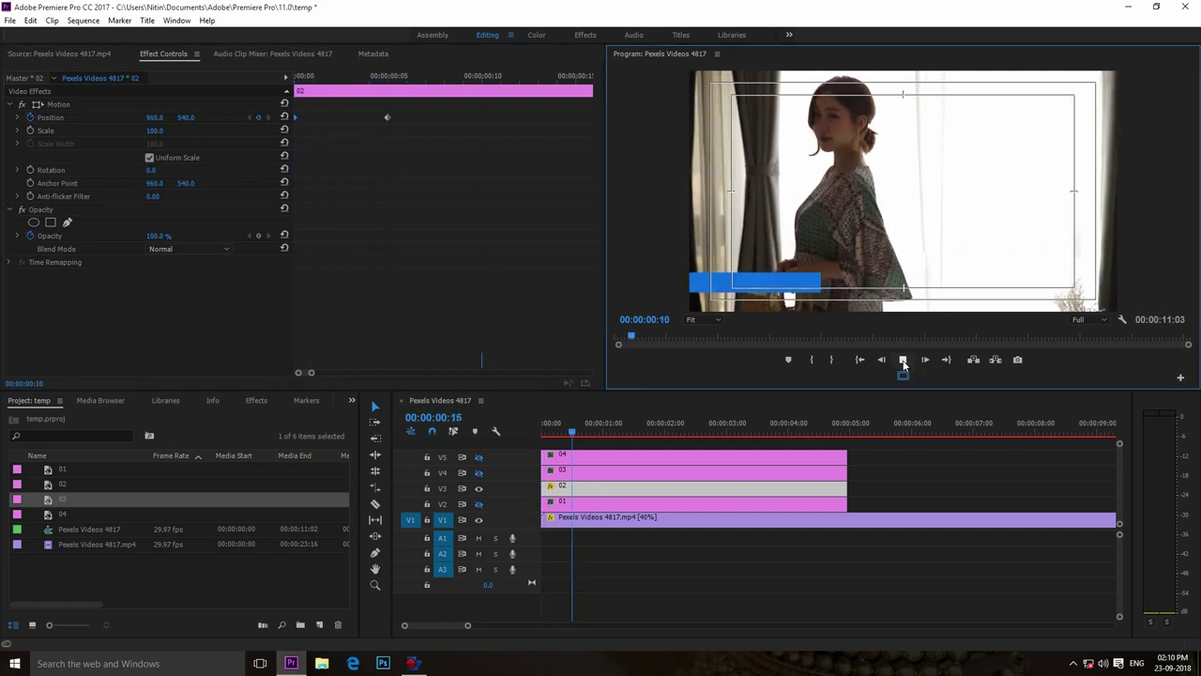
{"action": "left_click", "coordinate": [902, 361]}
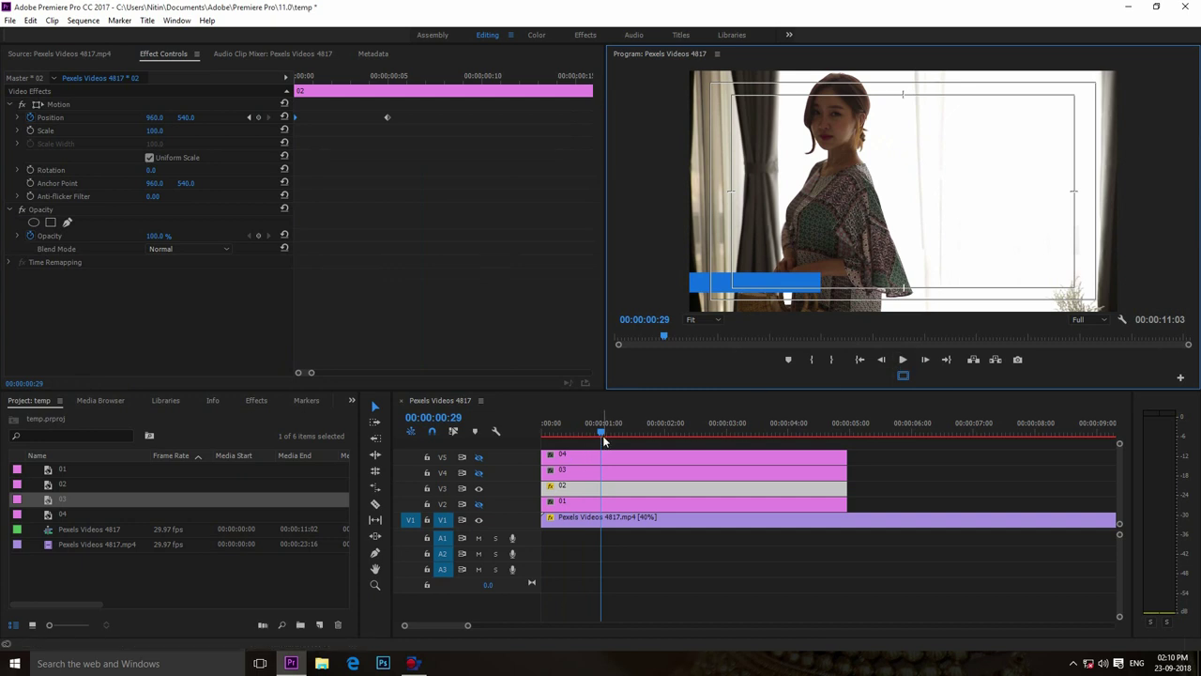
{"action": "left_click_drag", "start_coordinate": [601, 433], "coordinate": [549, 438]}
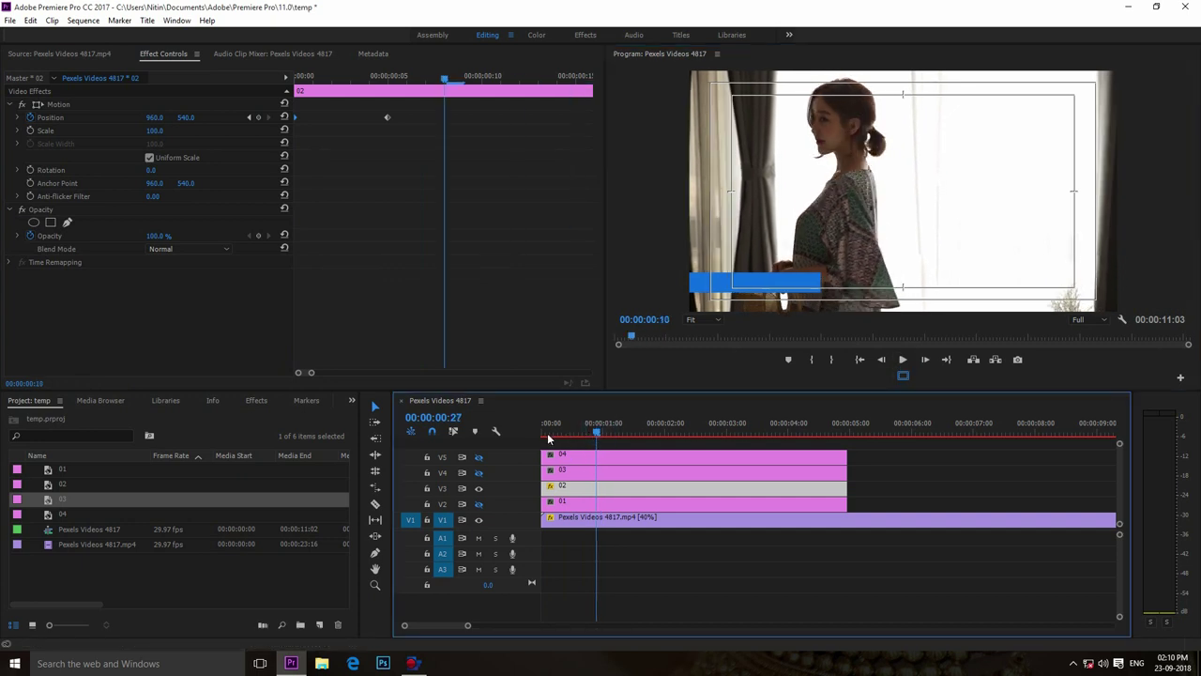
{"action": "left_click", "coordinate": [902, 360]}
{"action": "left_click", "coordinate": [902, 362]}
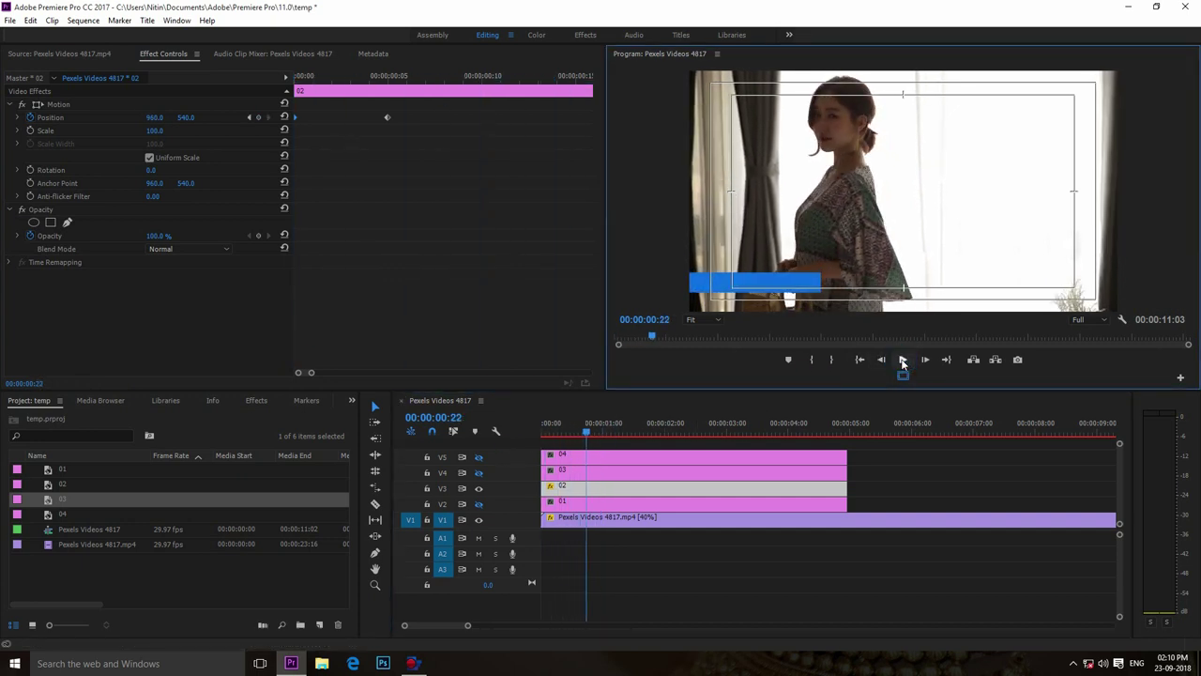
Step: Drag the end Position keyframe later, to around frame 14, and replay the slide-in
{"action": "left_click_drag", "start_coordinate": [387, 119], "coordinate": [551, 117]}
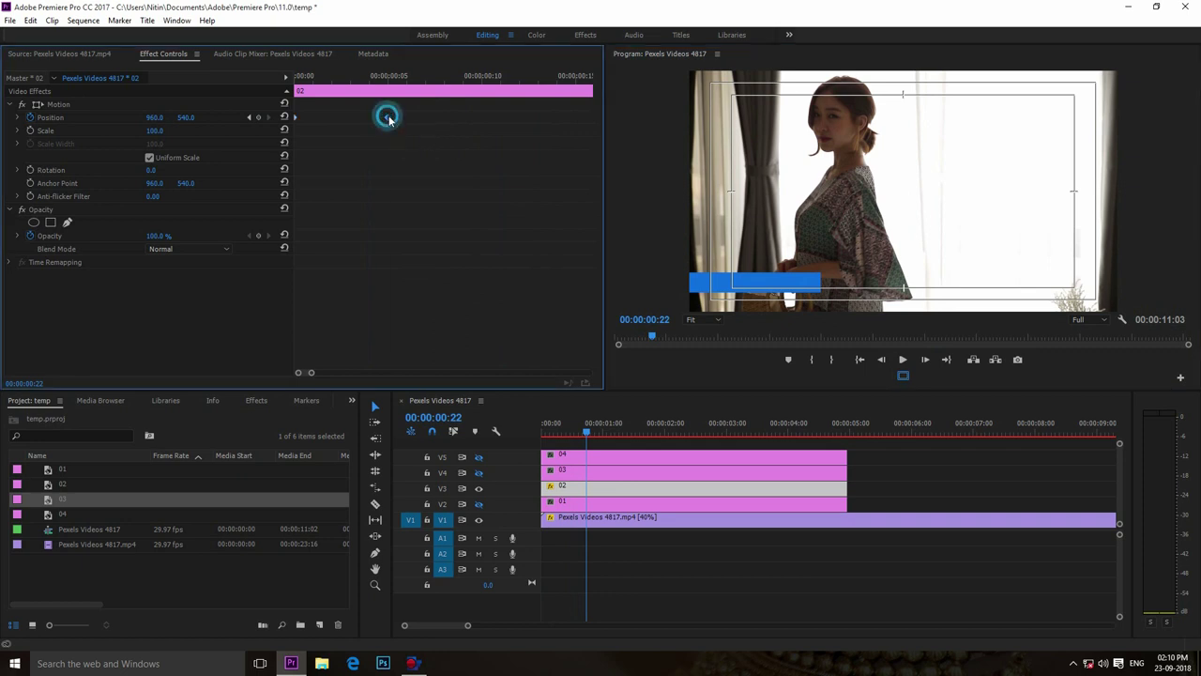
{"action": "left_click_drag", "start_coordinate": [550, 116], "coordinate": [580, 117]}
{"action": "left_click_drag", "start_coordinate": [649, 340], "coordinate": [599, 331]}
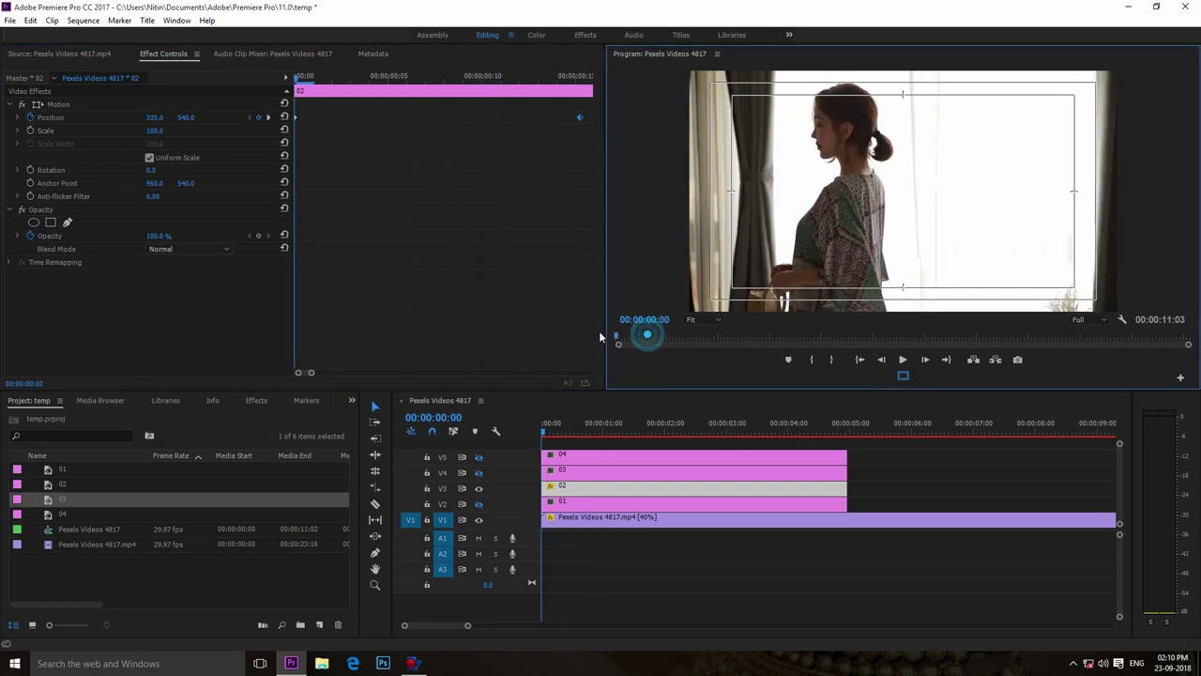
{"action": "left_click", "coordinate": [903, 363]}
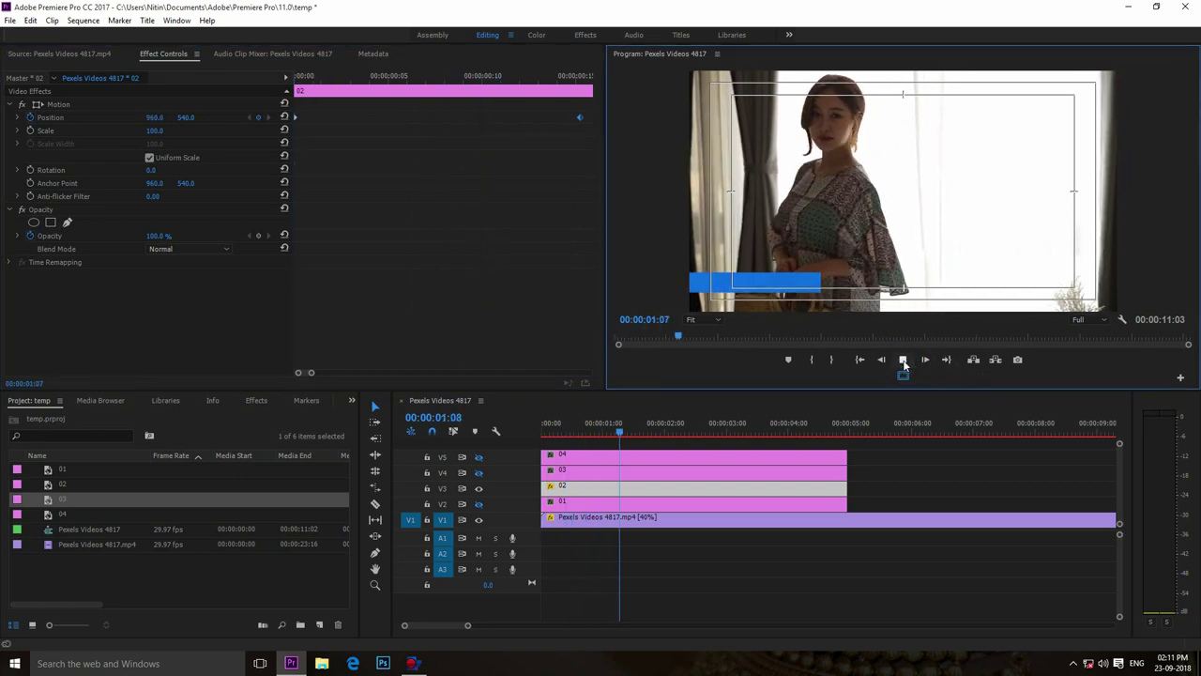
Step: Push the end keyframe to about frame 24 and check the bar lands at 958.3, 540
{"action": "left_click_drag", "start_coordinate": [314, 374], "coordinate": [410, 373]}
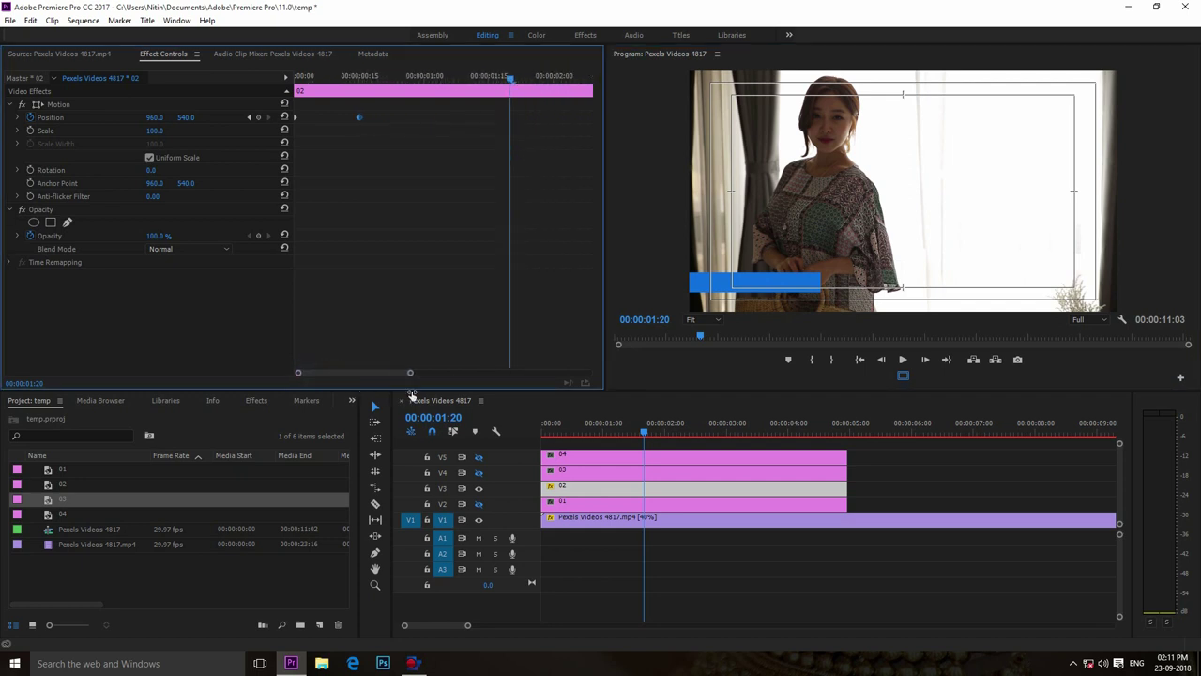
{"action": "left_click_drag", "start_coordinate": [410, 394], "coordinate": [431, 394]}
{"action": "left_click_drag", "start_coordinate": [349, 118], "coordinate": [383, 120]}
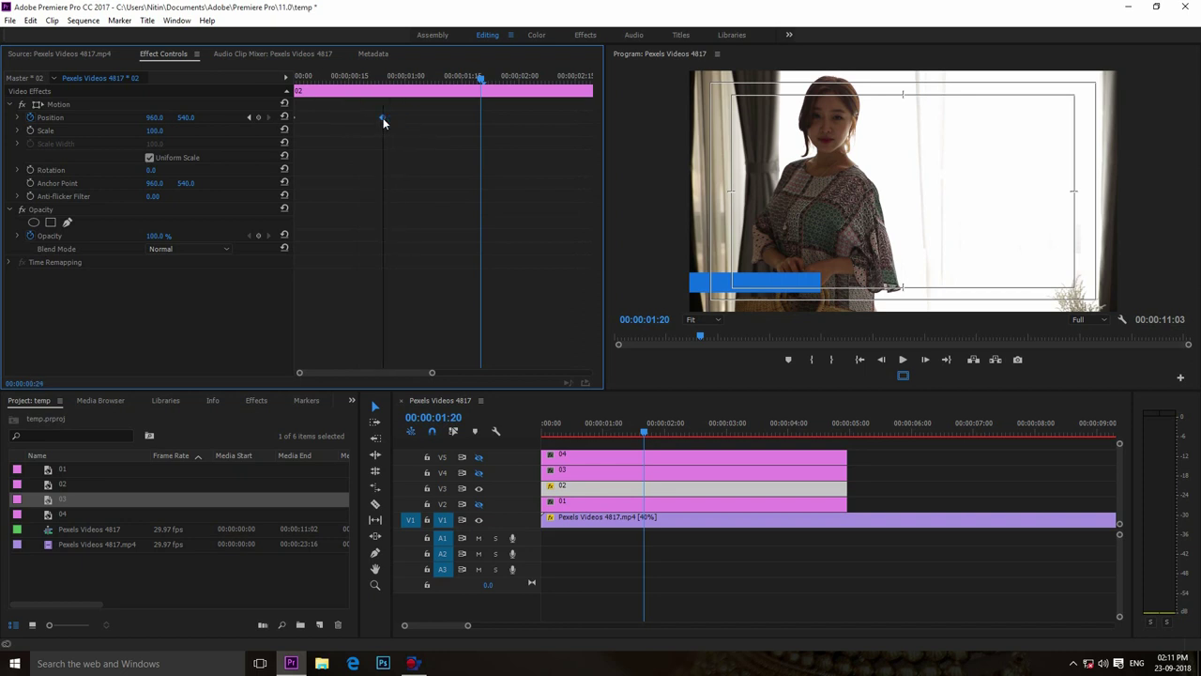
{"action": "left_click_drag", "start_coordinate": [701, 336], "coordinate": [577, 350]}
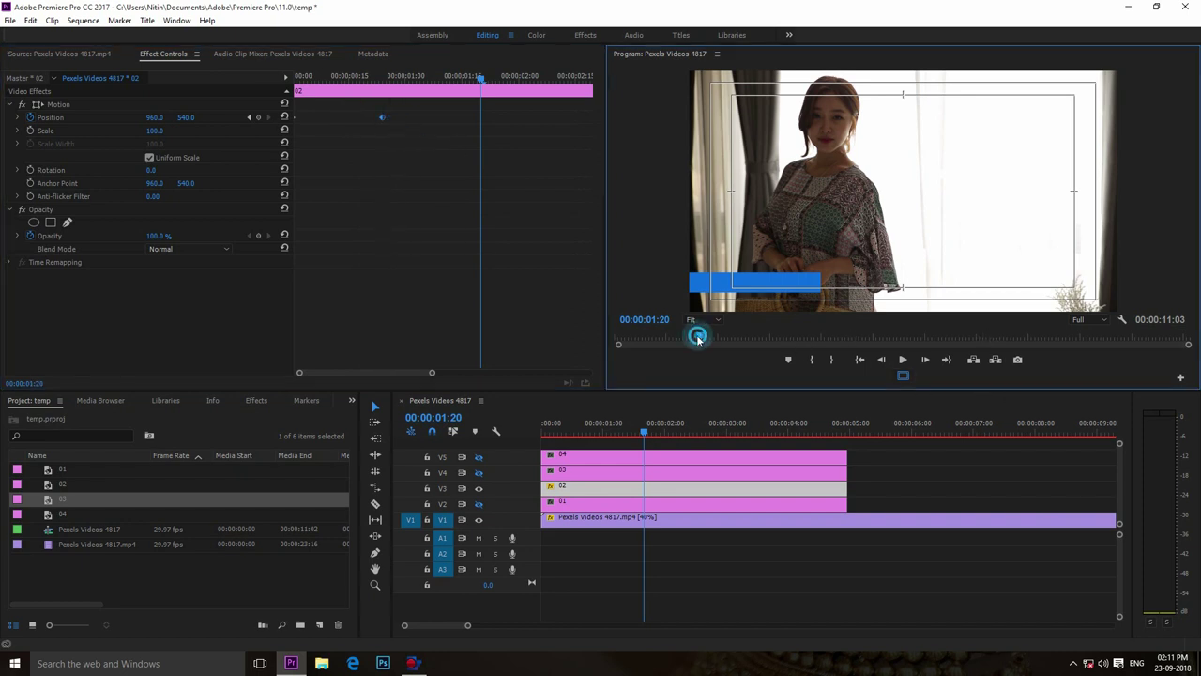
{"action": "left_click", "coordinate": [904, 360]}
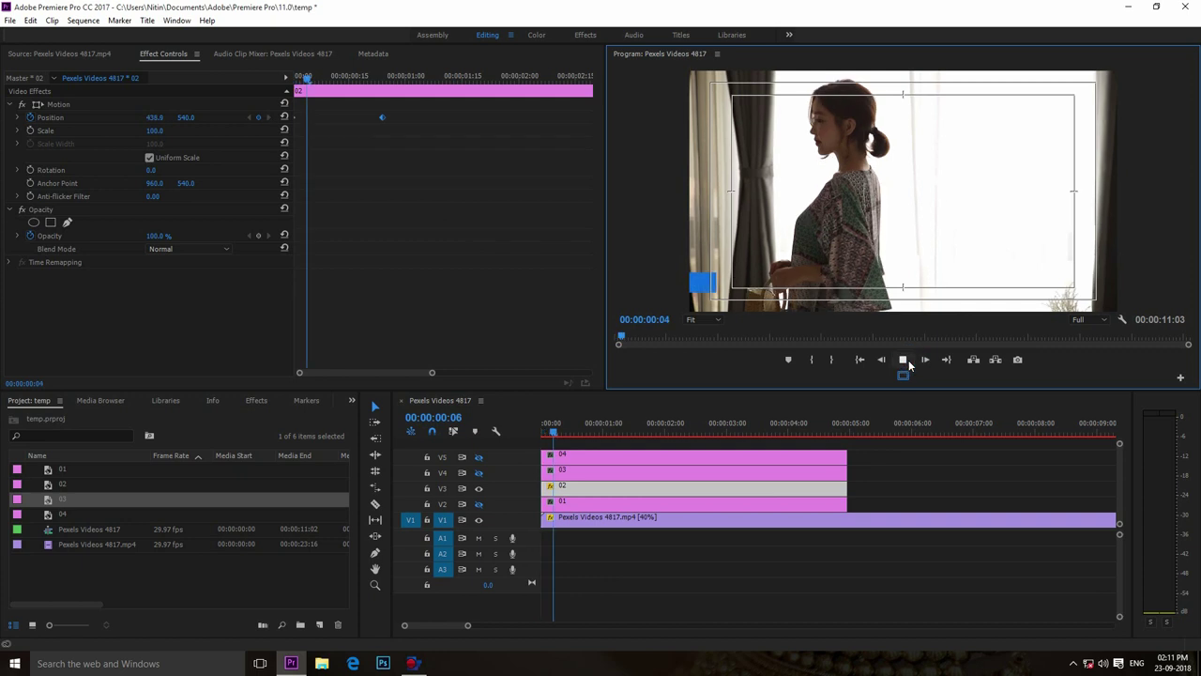
{"action": "left_click", "coordinate": [904, 359]}
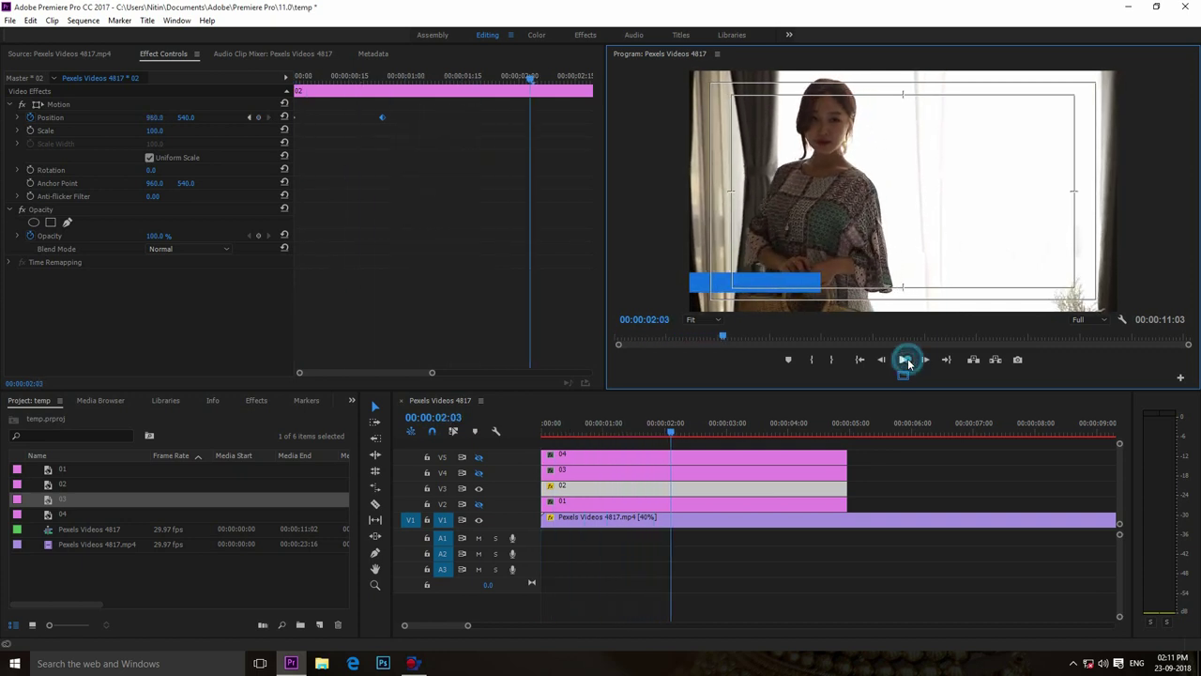
{"action": "mouse_move", "coordinate": [666, 430]}
{"action": "left_mouse_down"}
{"action": "mouse_move", "coordinate": [575, 430]}
{"action": "mouse_move", "coordinate": [590, 434]}
{"action": "left_mouse_up"}
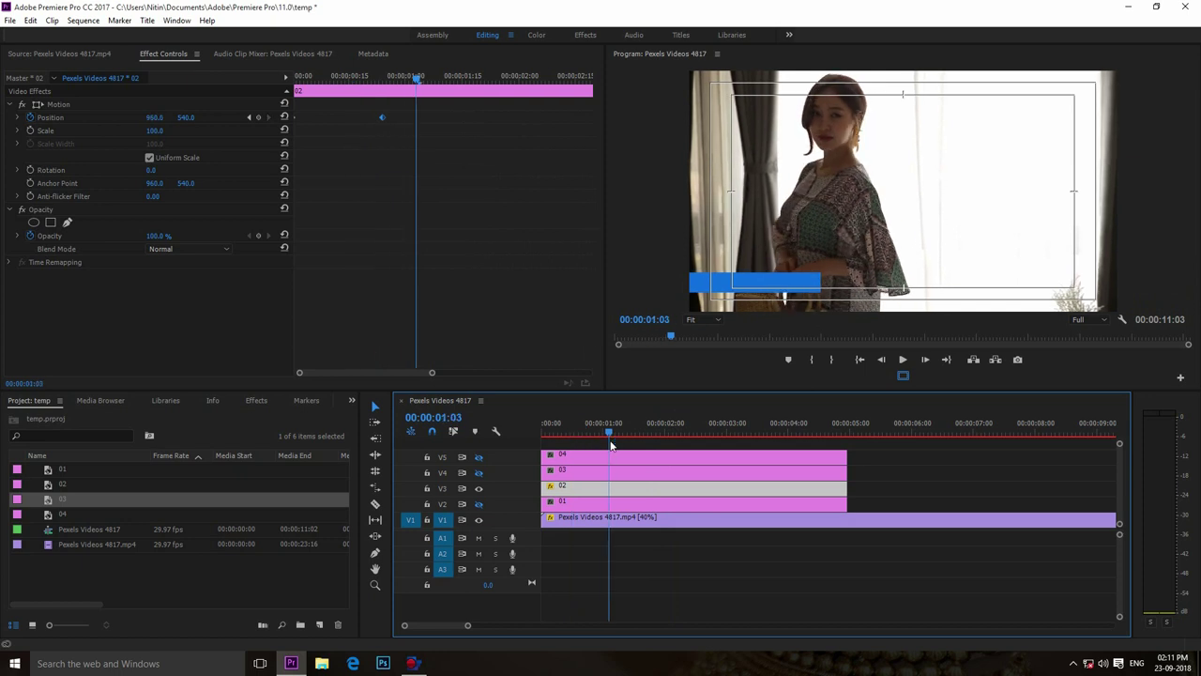
{"action": "left_click_drag", "start_coordinate": [589, 432], "coordinate": [591, 435]}
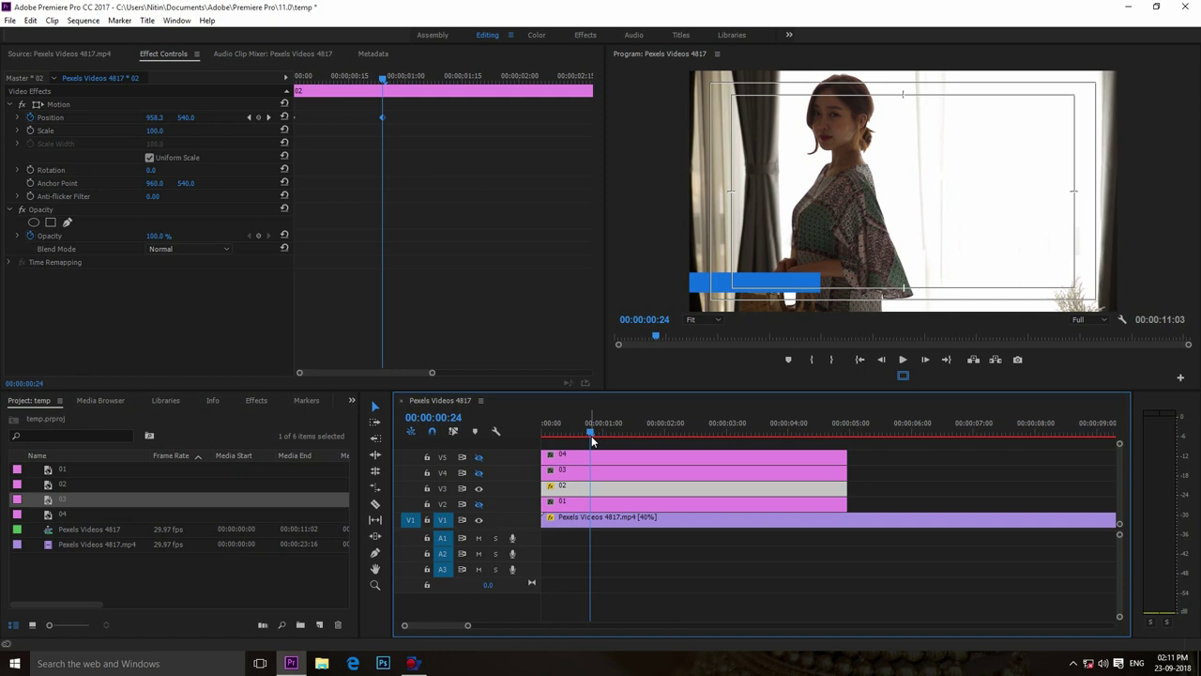
Step: Show track V2, cut red bar clip 01 at 00:00:00:24 and delete its early piece
{"action": "left_click", "coordinate": [479, 505]}
{"action": "left_click", "coordinate": [594, 502]}
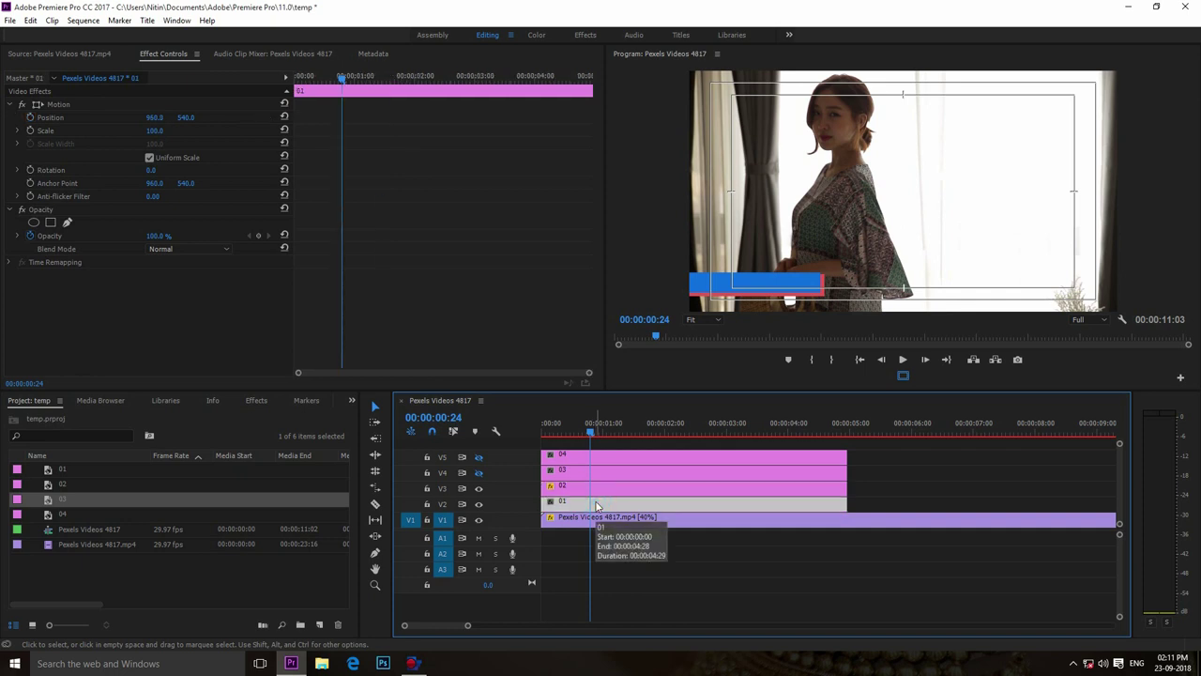
{"action": "left_click", "coordinate": [375, 507]}
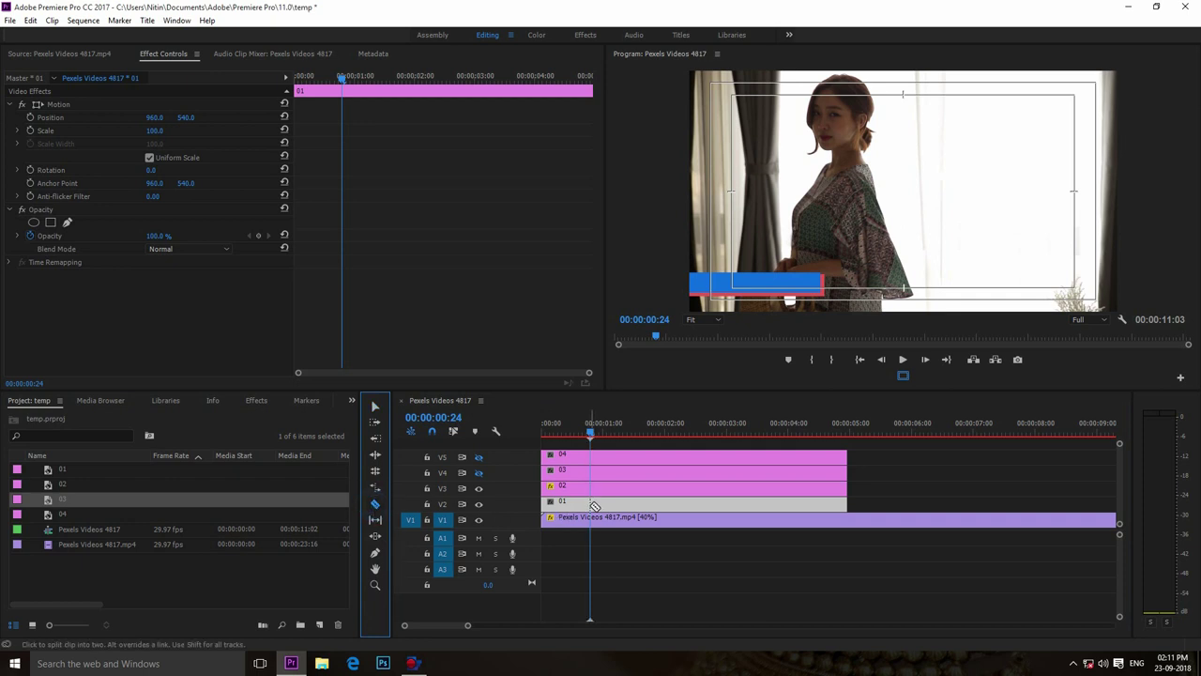
{"action": "left_click", "coordinate": [595, 505]}
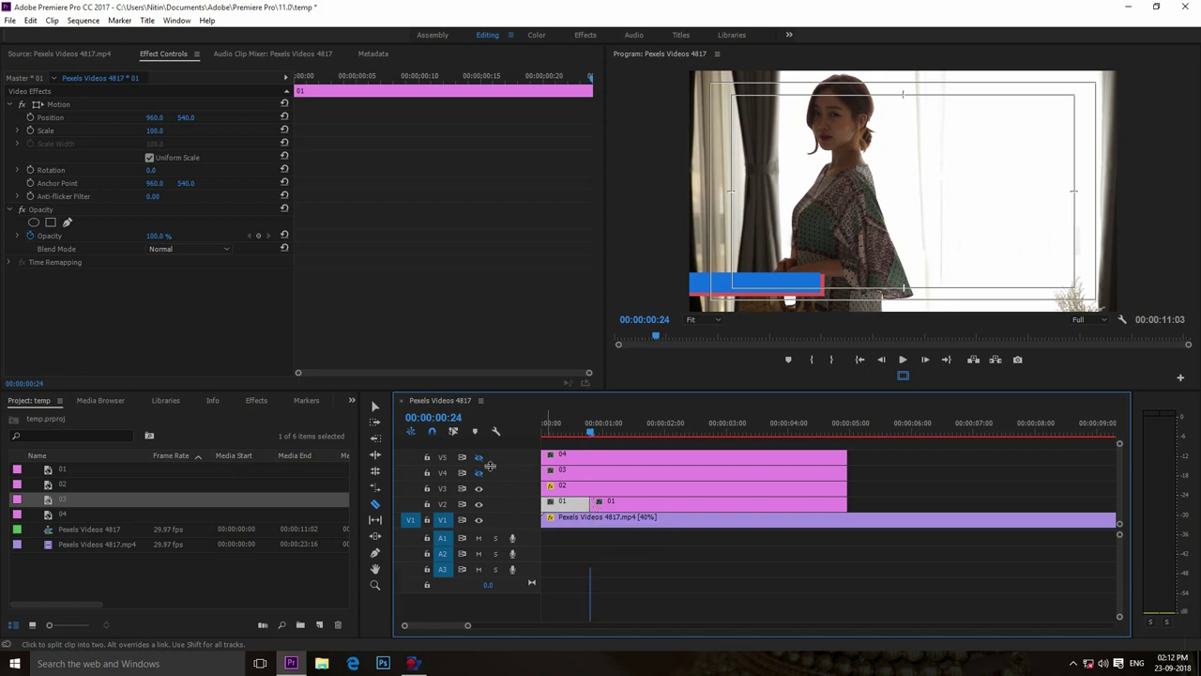
{"action": "left_click", "coordinate": [376, 406]}
{"action": "left_click", "coordinate": [574, 505]}
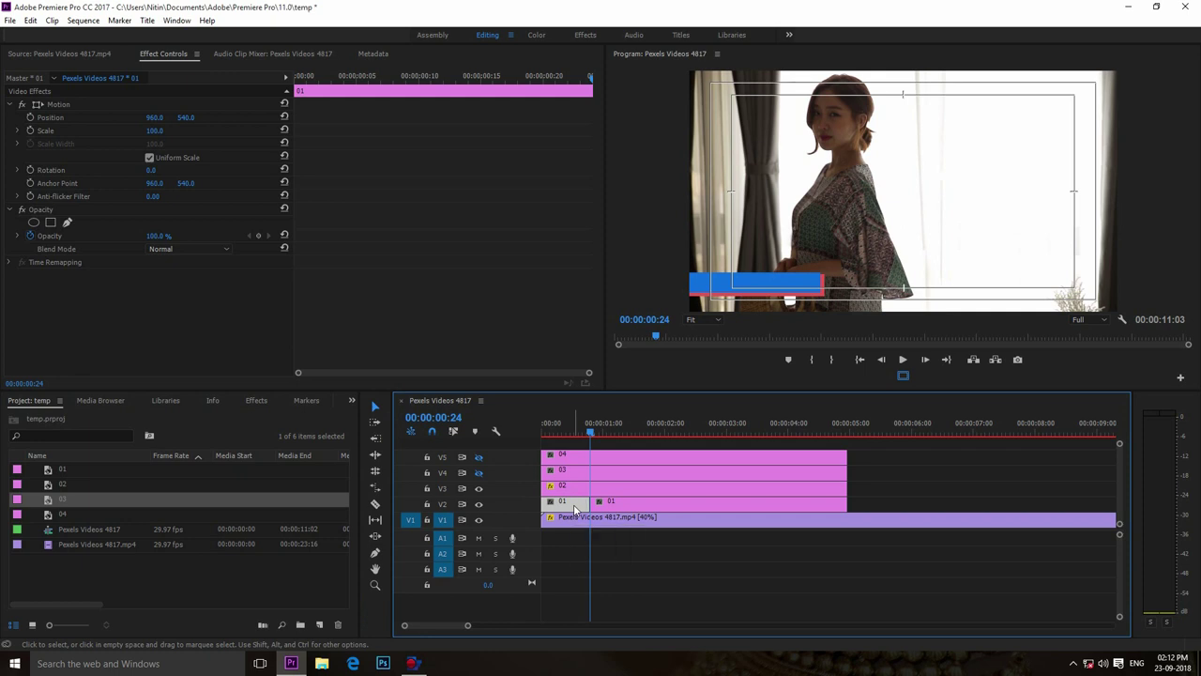
{"action": "key", "text": "Delete"}
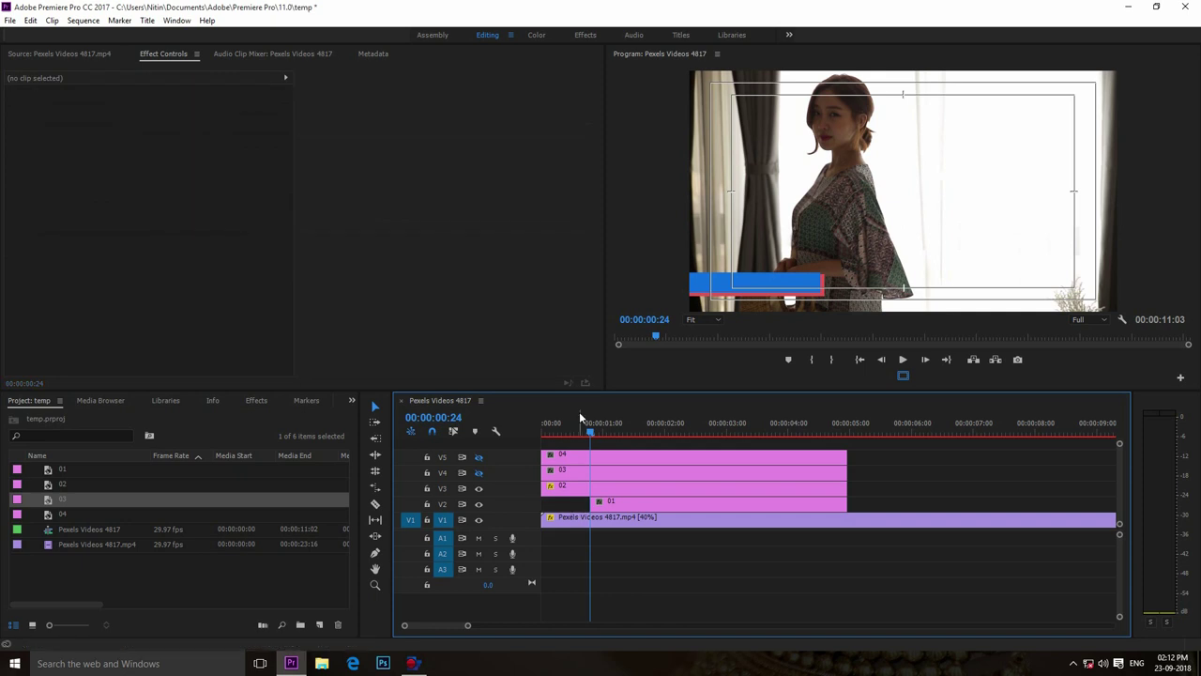
Step: Play from the start to check the red bar's timing, then select the remaining clip 01
{"action": "left_click_drag", "start_coordinate": [590, 429], "coordinate": [519, 429]}
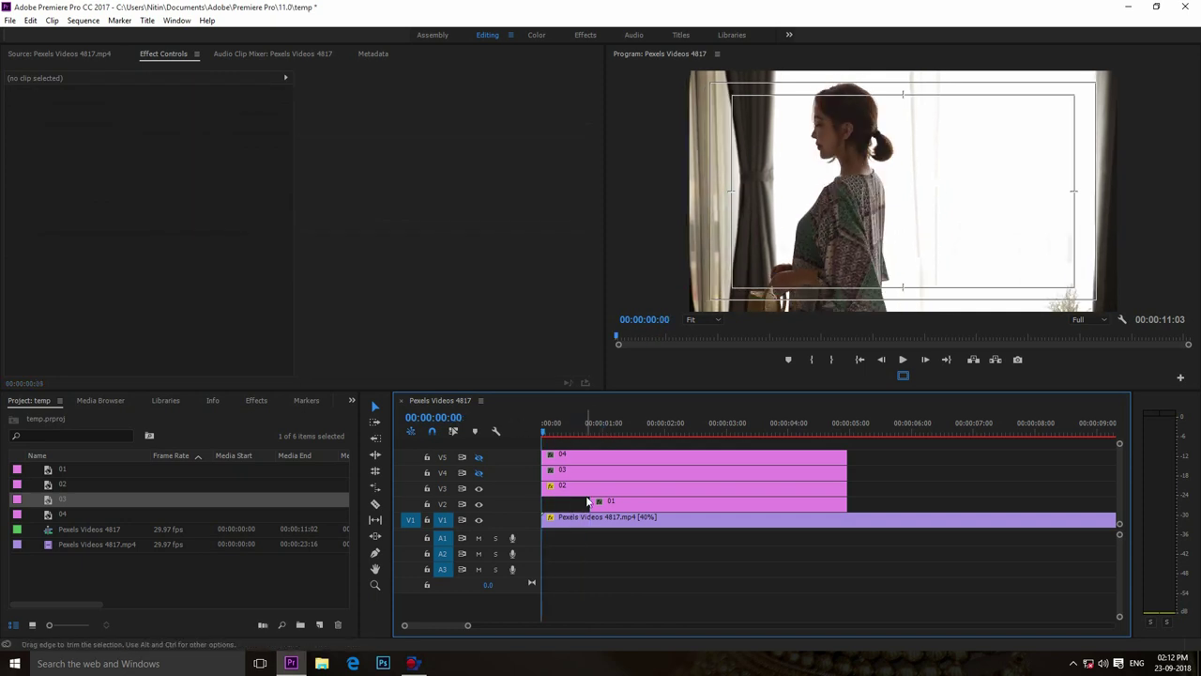
{"action": "key", "text": "space"}
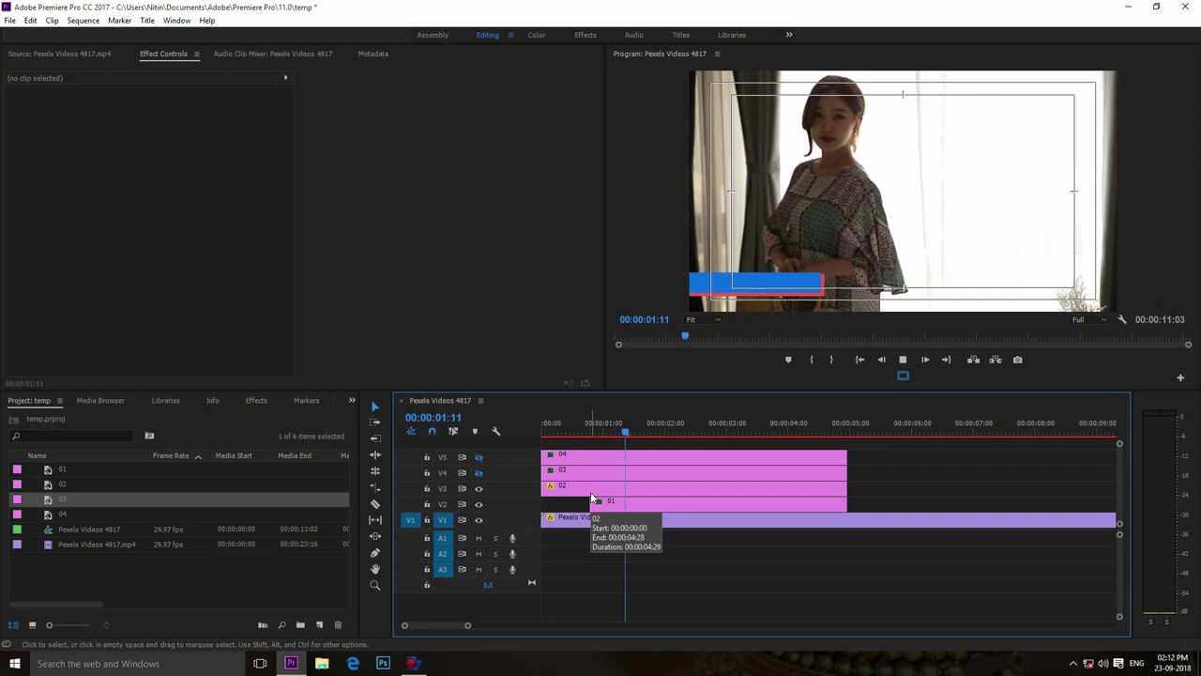
{"action": "left_click", "coordinate": [638, 424]}
{"action": "mouse_move", "coordinate": [637, 424]}
{"action": "left_mouse_down"}
{"action": "mouse_move", "coordinate": [589, 430]}
{"action": "mouse_move", "coordinate": [660, 431]}
{"action": "left_mouse_up"}
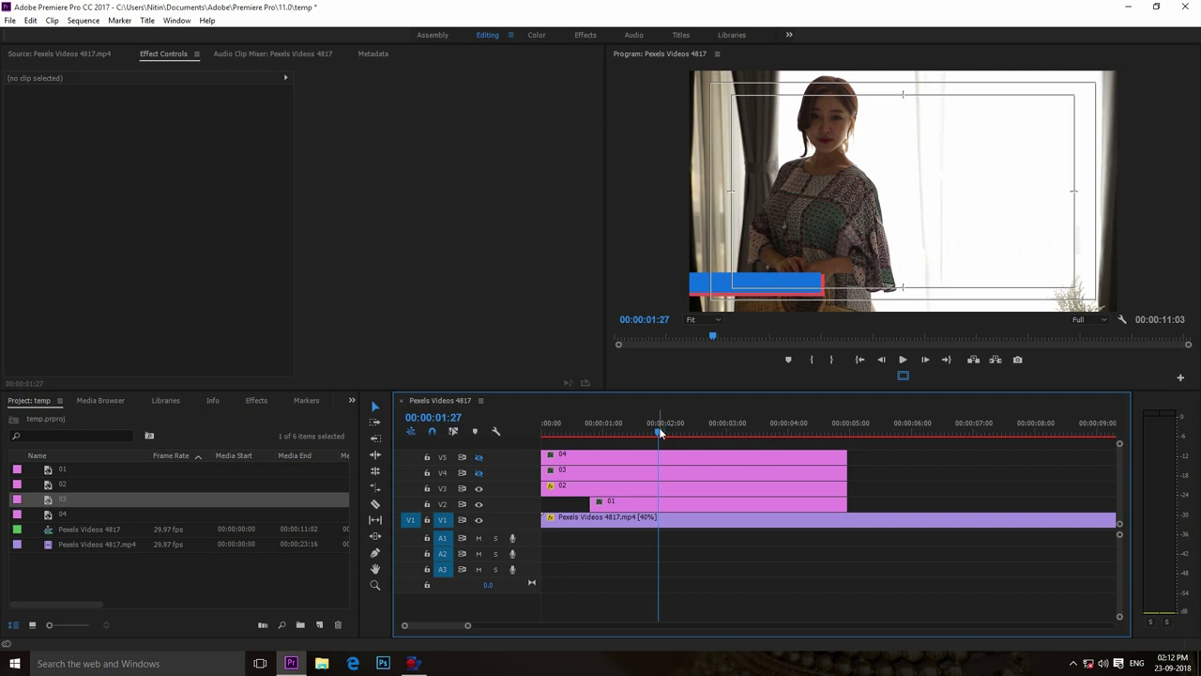
{"action": "left_click_drag", "start_coordinate": [658, 427], "coordinate": [617, 443]}
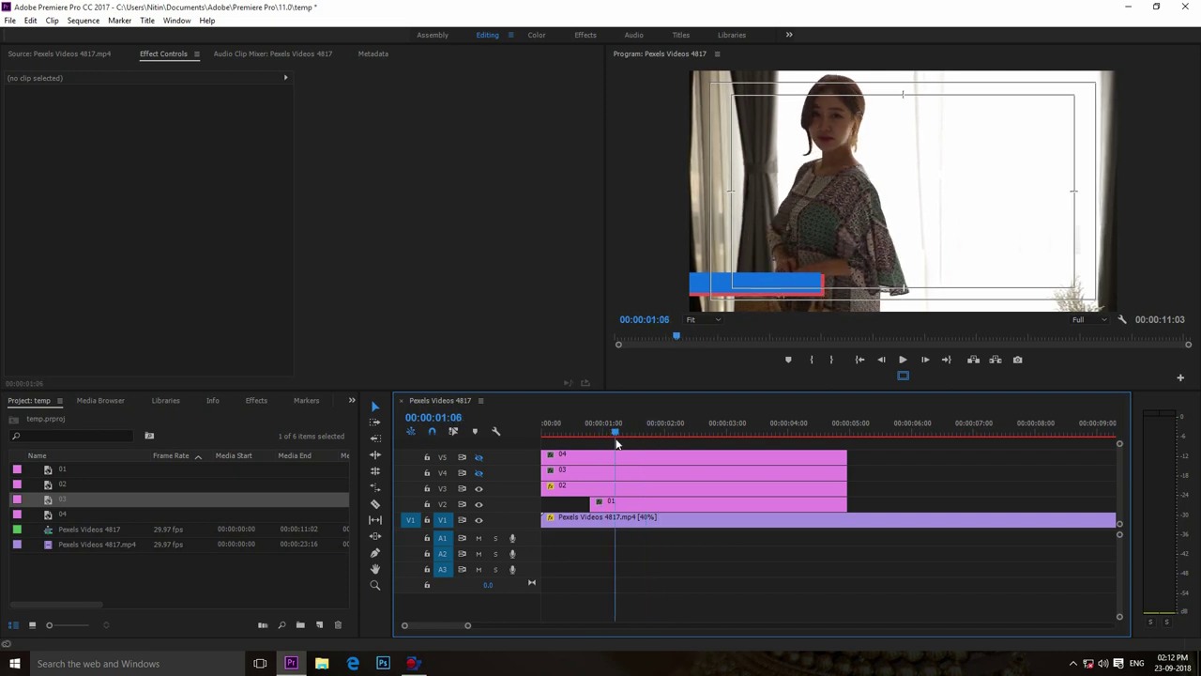
{"action": "left_click", "coordinate": [632, 502]}
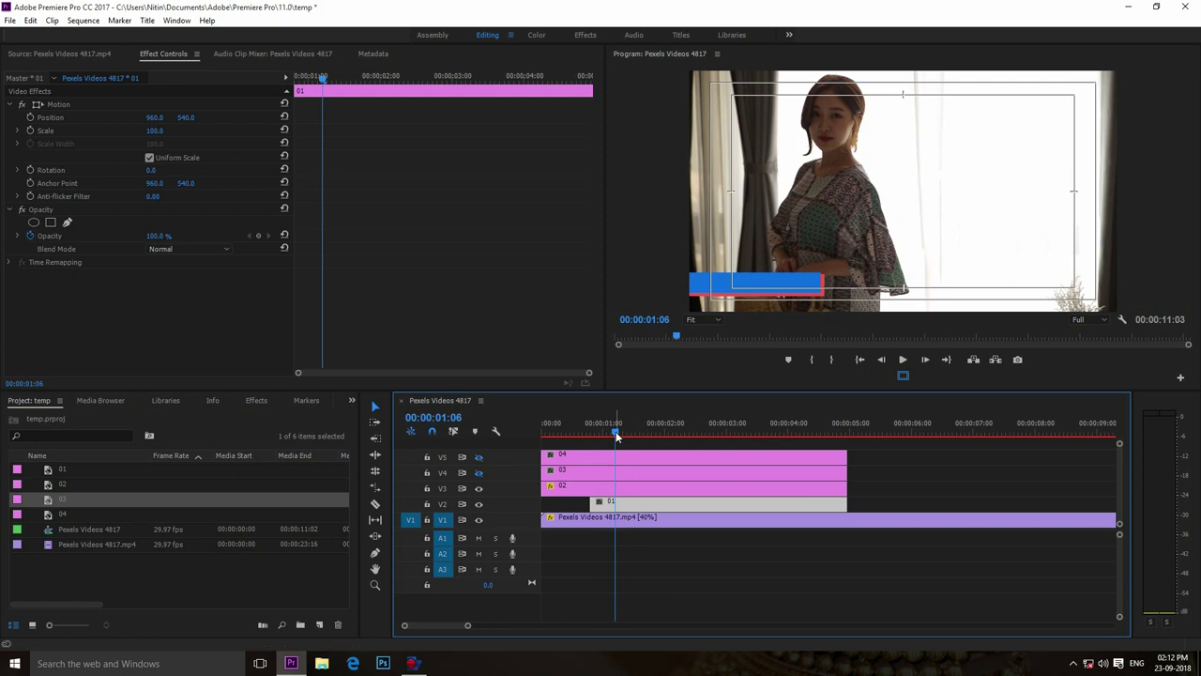
Step: Keyframe clip 01's Position at 00:00:01:18, offset it up-left to 940.4, 520.4 at 00:00:00:24, and preview
{"action": "left_click_drag", "start_coordinate": [617, 436], "coordinate": [590, 435]}
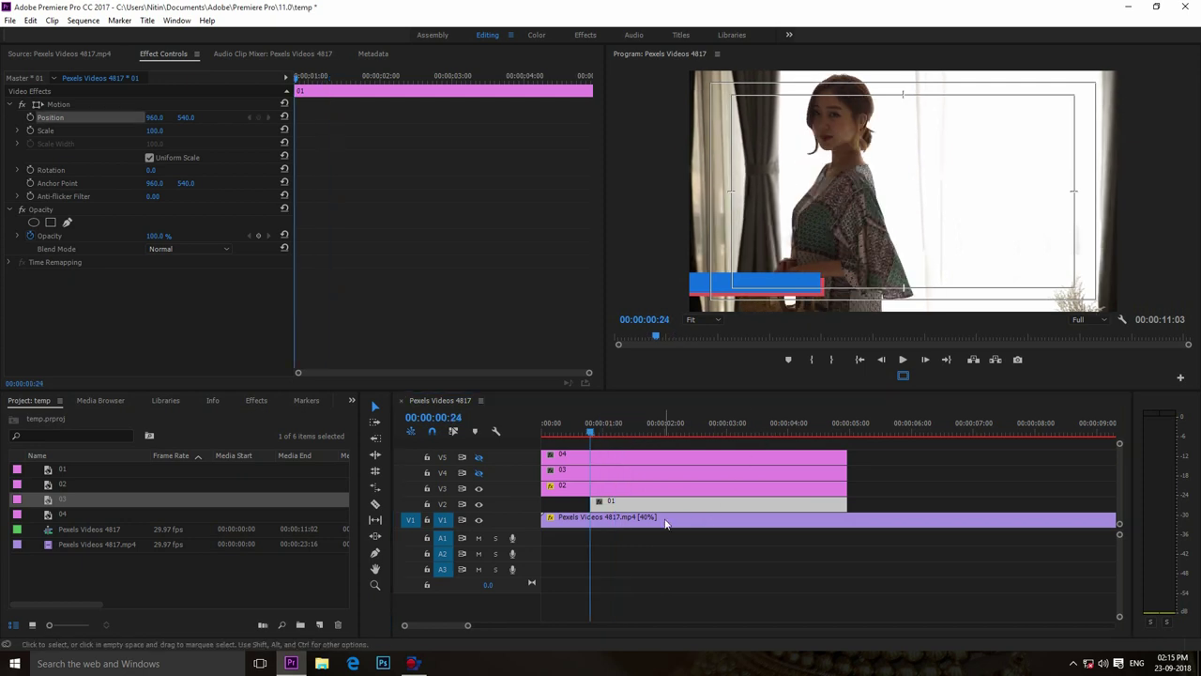
{"action": "mouse_move", "coordinate": [666, 524]}
{"action": "left_click_drag", "start_coordinate": [591, 429], "coordinate": [641, 436]}
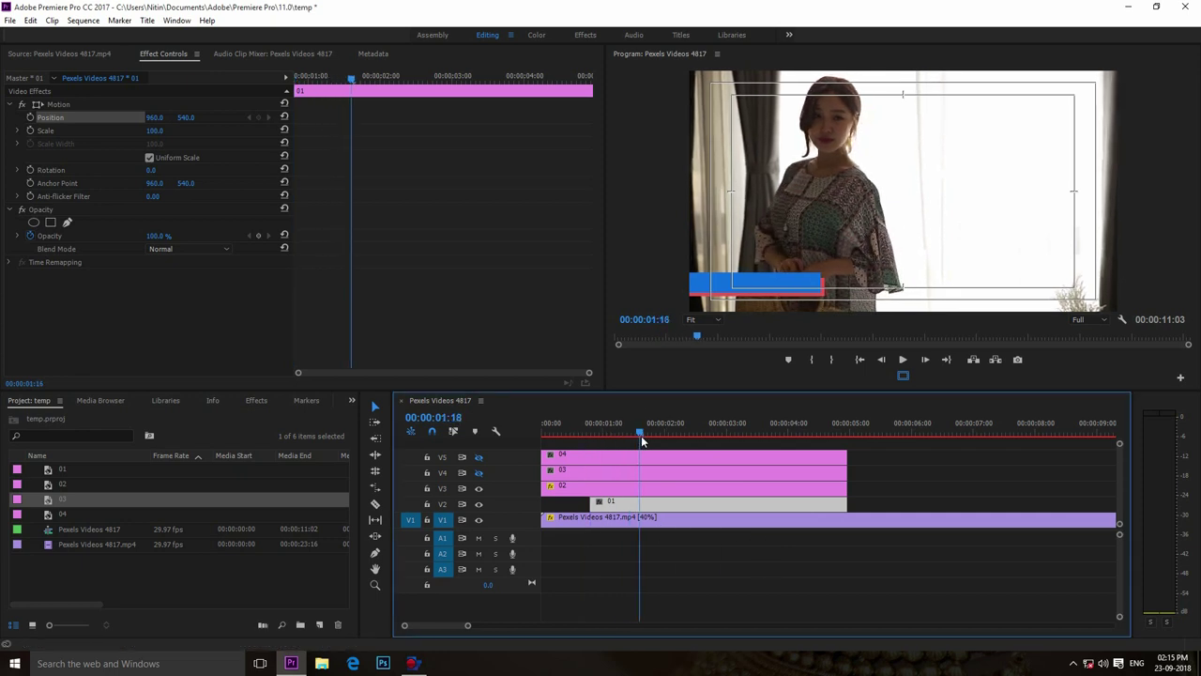
{"action": "left_click", "coordinate": [30, 118]}
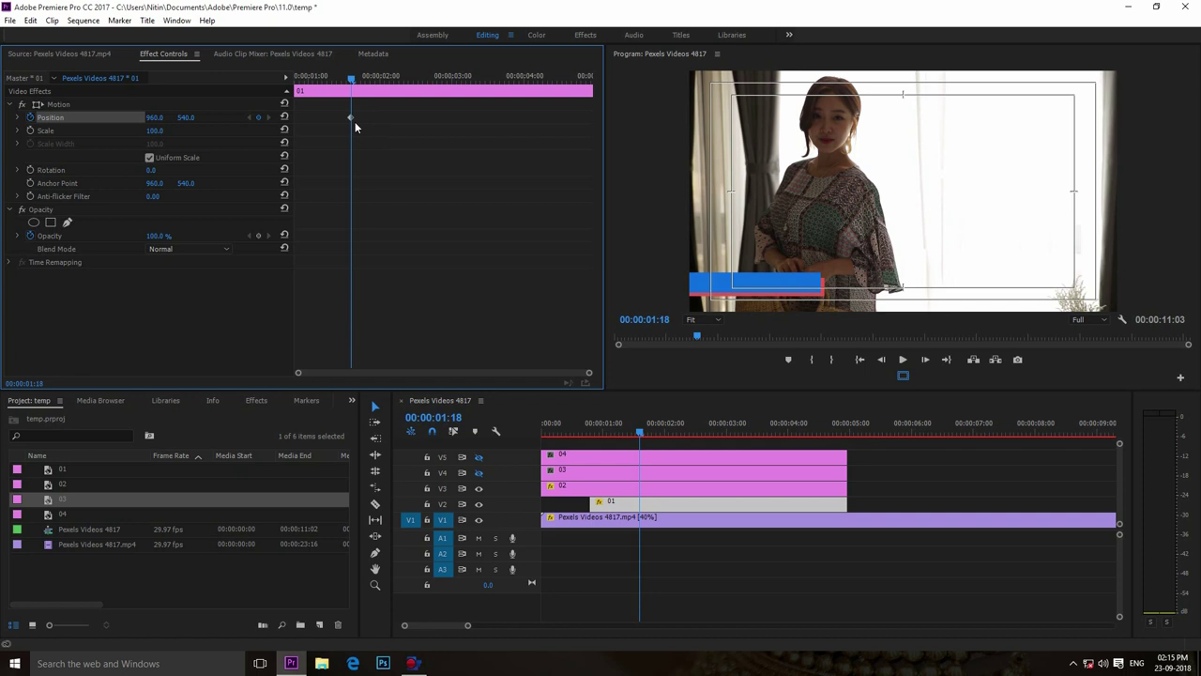
{"action": "left_click_drag", "start_coordinate": [352, 79], "coordinate": [294, 69]}
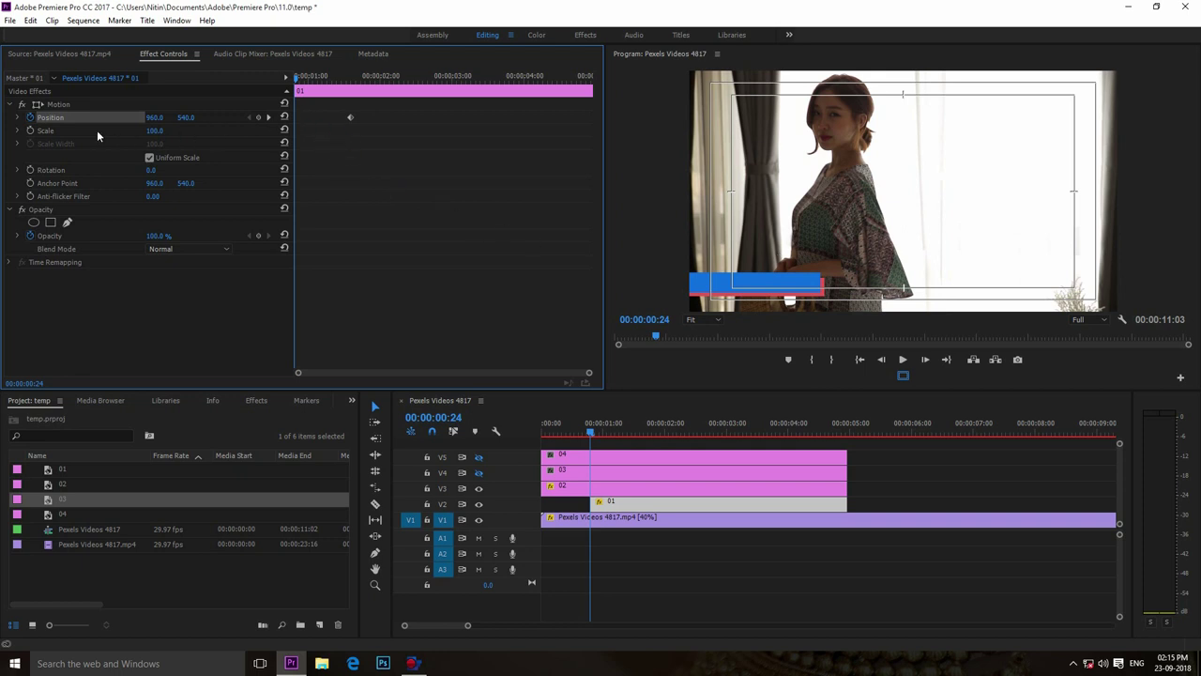
{"action": "left_click", "coordinate": [59, 106]}
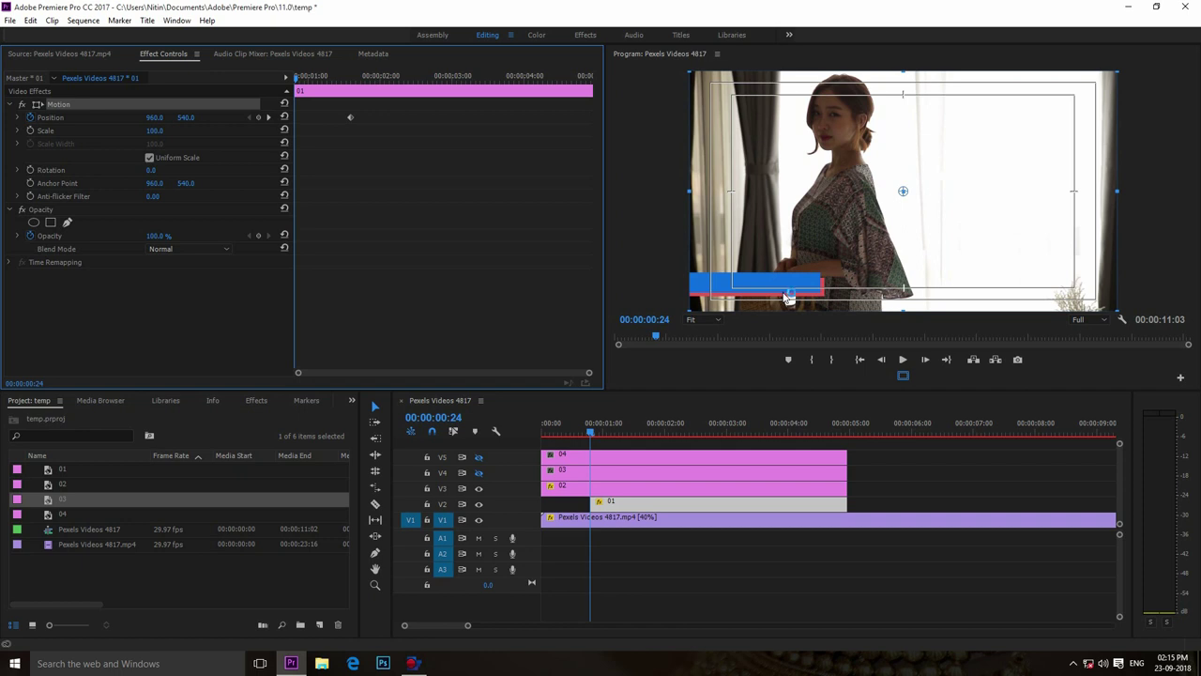
{"action": "left_click_drag", "start_coordinate": [867, 251], "coordinate": [863, 245]}
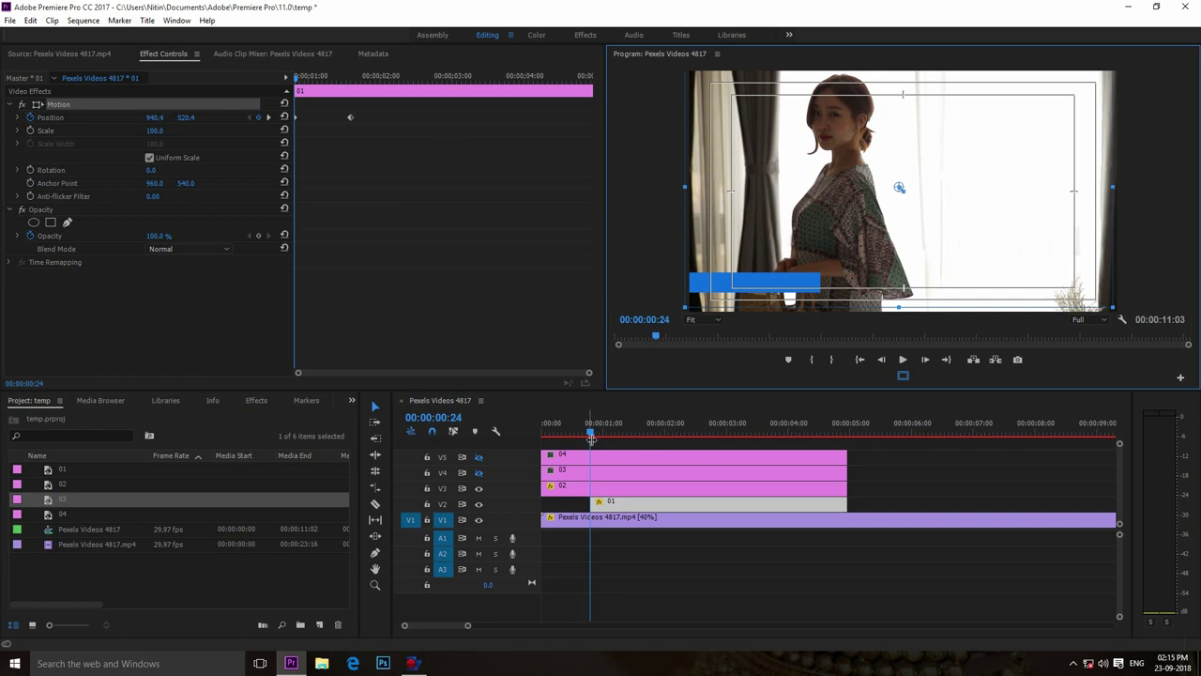
{"action": "left_click_drag", "start_coordinate": [587, 443], "coordinate": [528, 439]}
{"action": "left_click", "coordinate": [902, 360]}
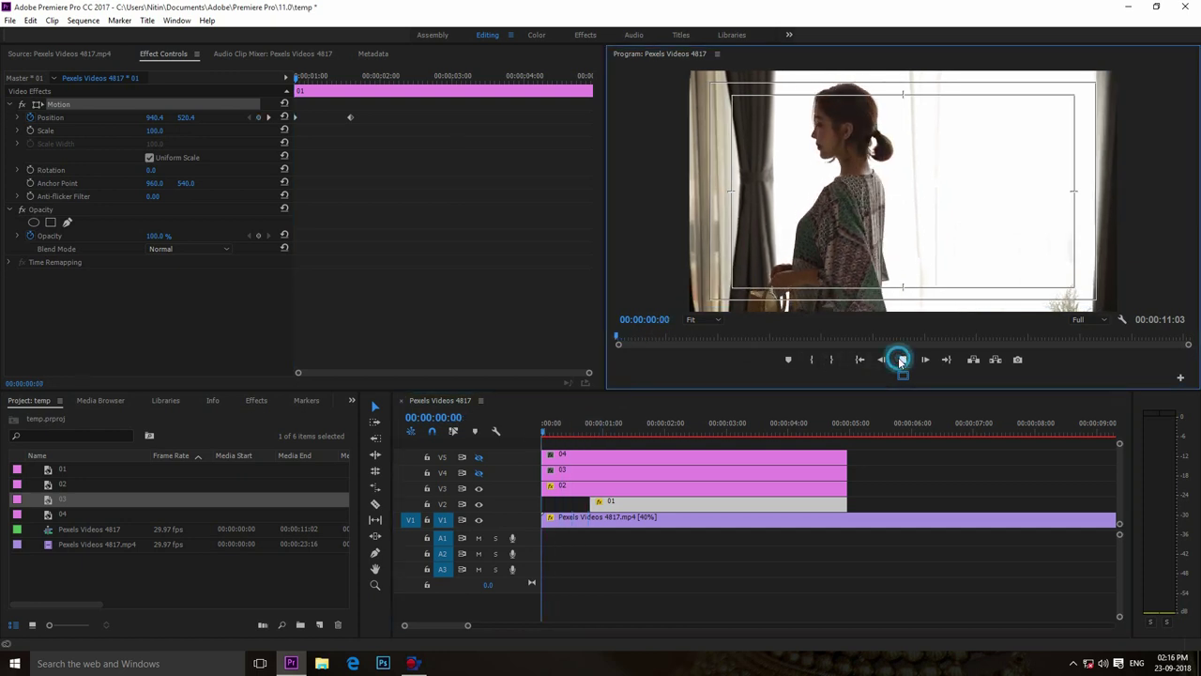
Step: Review the red bar settling at 960, 540 by 00:00:01:18 and turn on V5 to show the NP logo
{"action": "left_click", "coordinate": [902, 359]}
{"action": "mouse_move", "coordinate": [670, 431]}
{"action": "left_mouse_down"}
{"action": "mouse_move", "coordinate": [592, 439]}
{"action": "mouse_move", "coordinate": [639, 455]}
{"action": "left_mouse_up"}
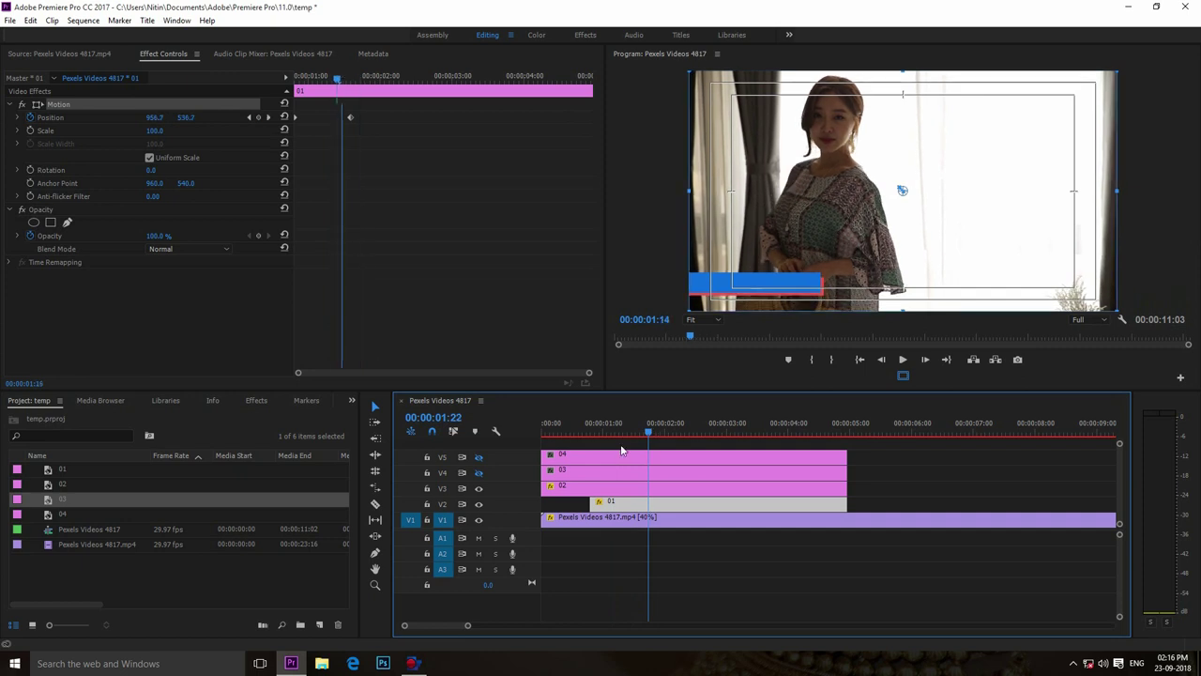
{"action": "mouse_move", "coordinate": [639, 455]}
{"action": "left_mouse_down"}
{"action": "mouse_move", "coordinate": [589, 434]}
{"action": "mouse_move", "coordinate": [695, 438]}
{"action": "left_mouse_up"}
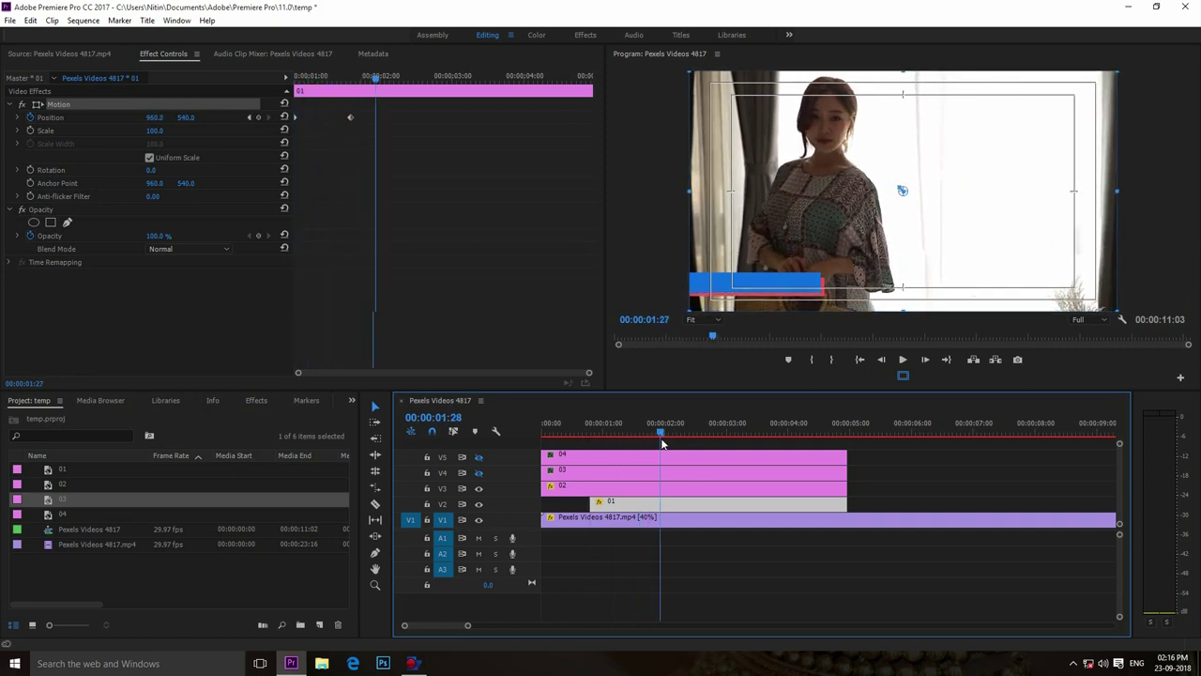
{"action": "left_click_drag", "start_coordinate": [695, 437], "coordinate": [686, 434]}
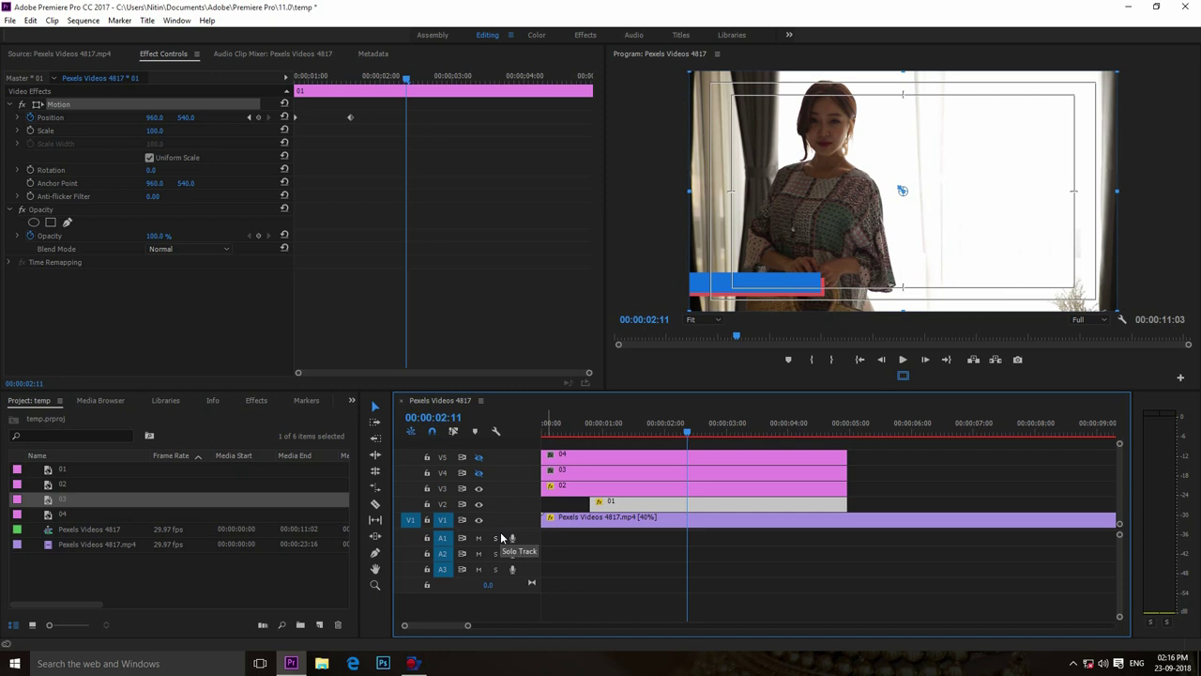
{"action": "left_click", "coordinate": [479, 457]}
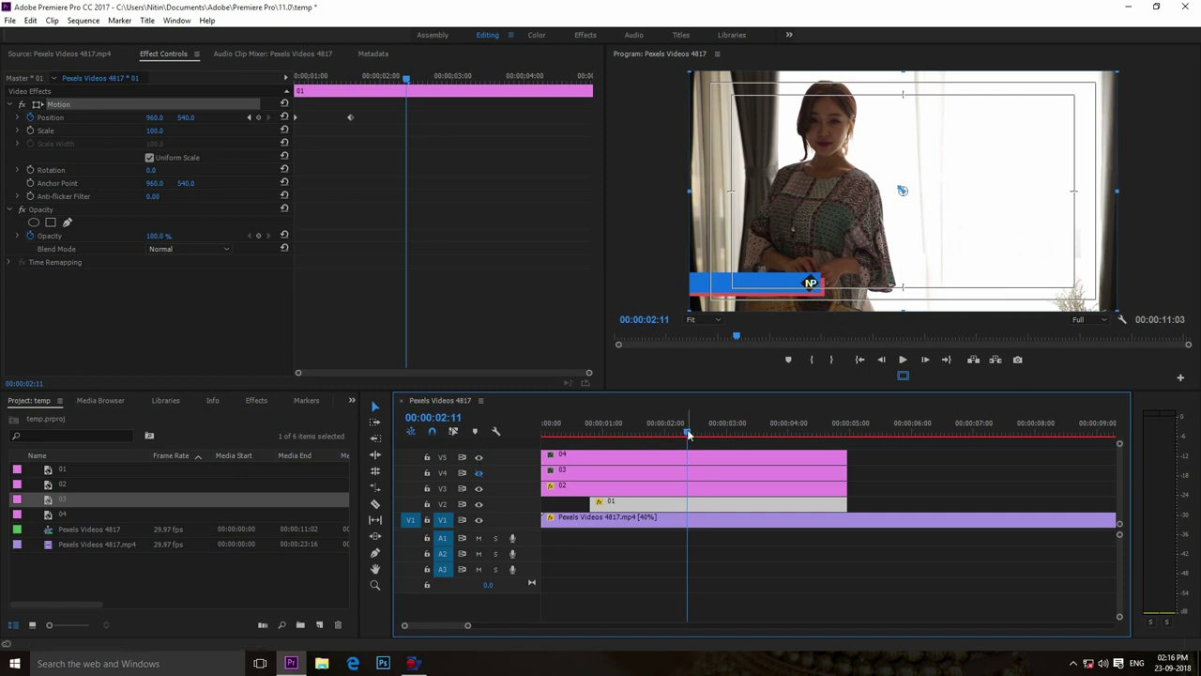
{"action": "left_click_drag", "start_coordinate": [689, 433], "coordinate": [643, 418]}
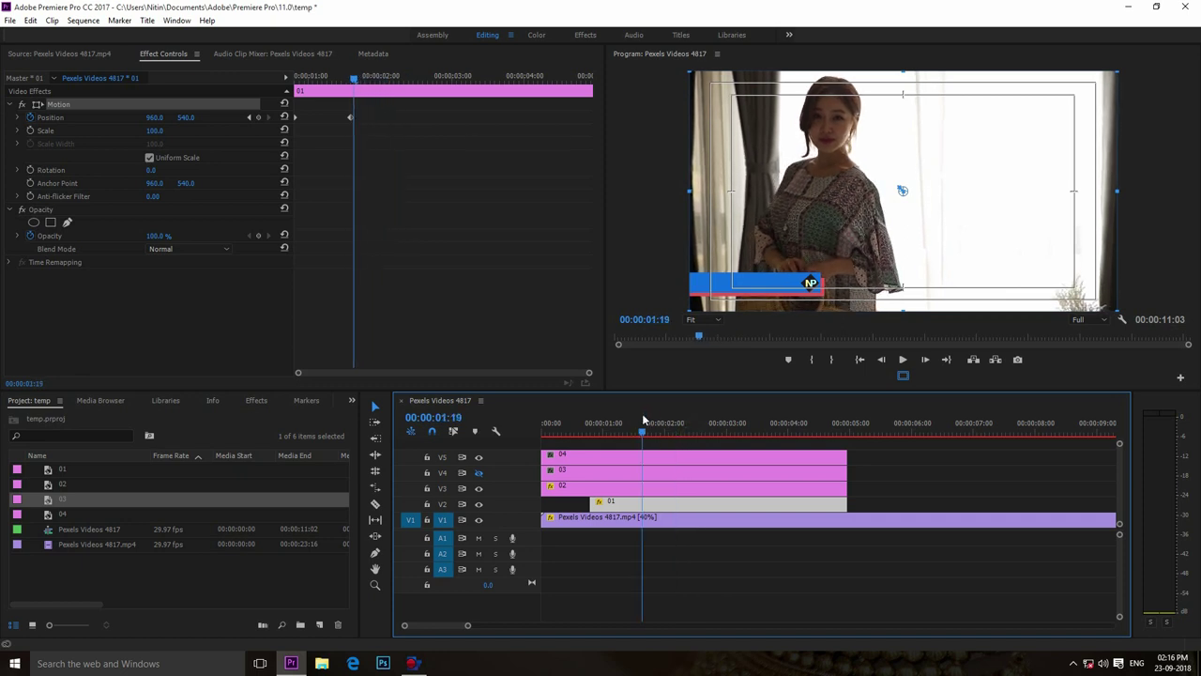
{"action": "key", "text": "Left"}
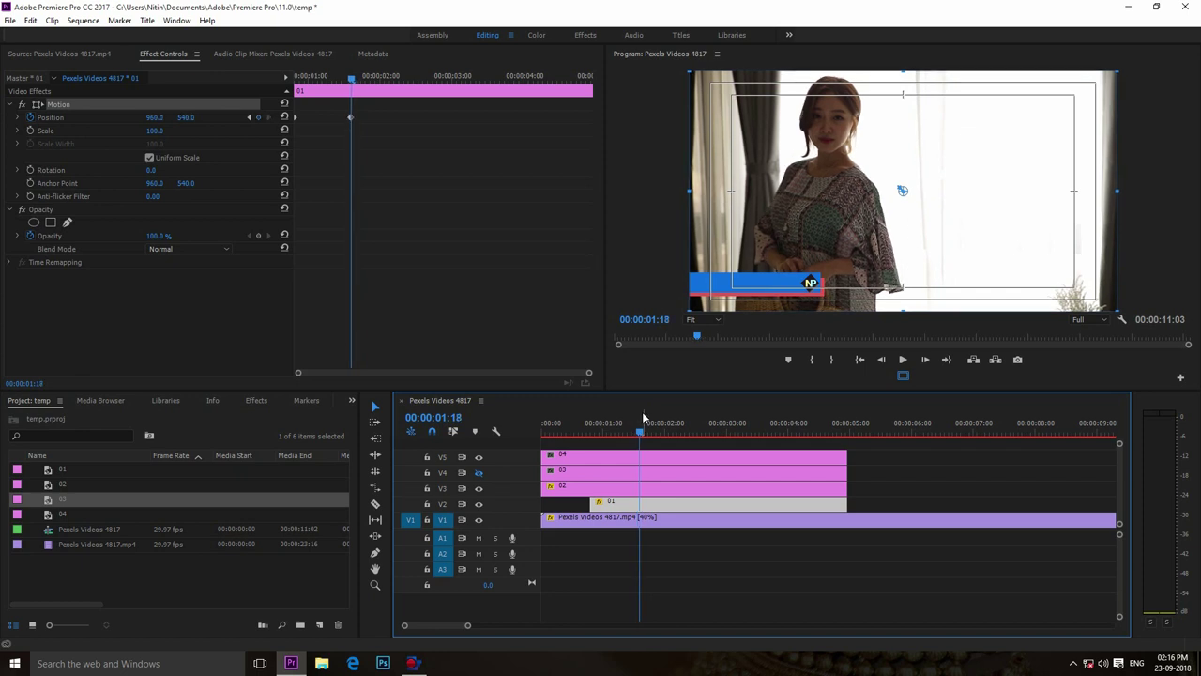
{"action": "left_click_drag", "start_coordinate": [640, 430], "coordinate": [631, 430]}
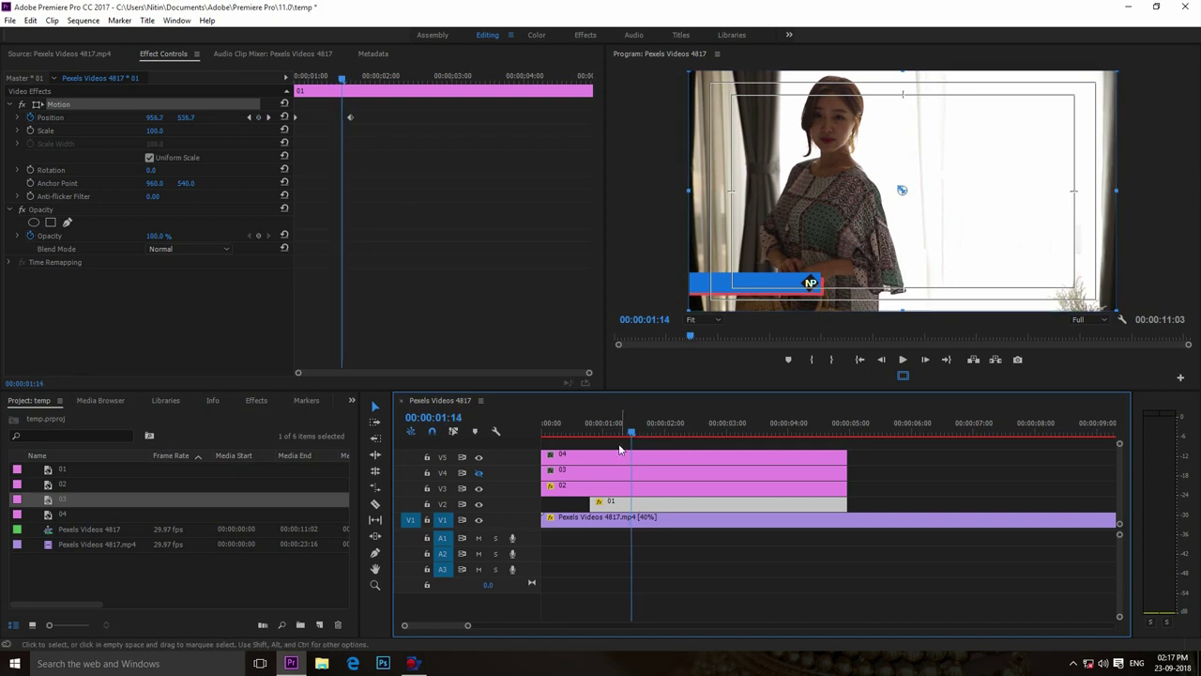
Step: Keyframe NP logo clip 04's Position at 00:00:01:14 and start it at X 399 at 0:00
{"action": "left_click", "coordinate": [581, 457]}
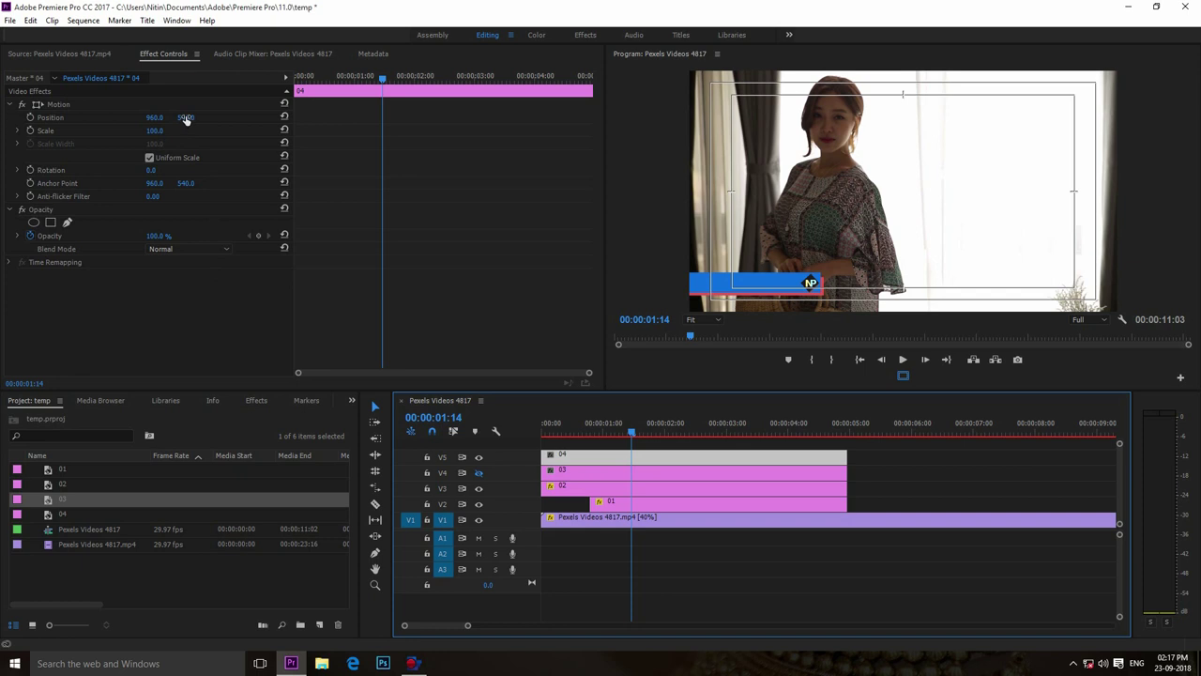
{"action": "left_click", "coordinate": [30, 117]}
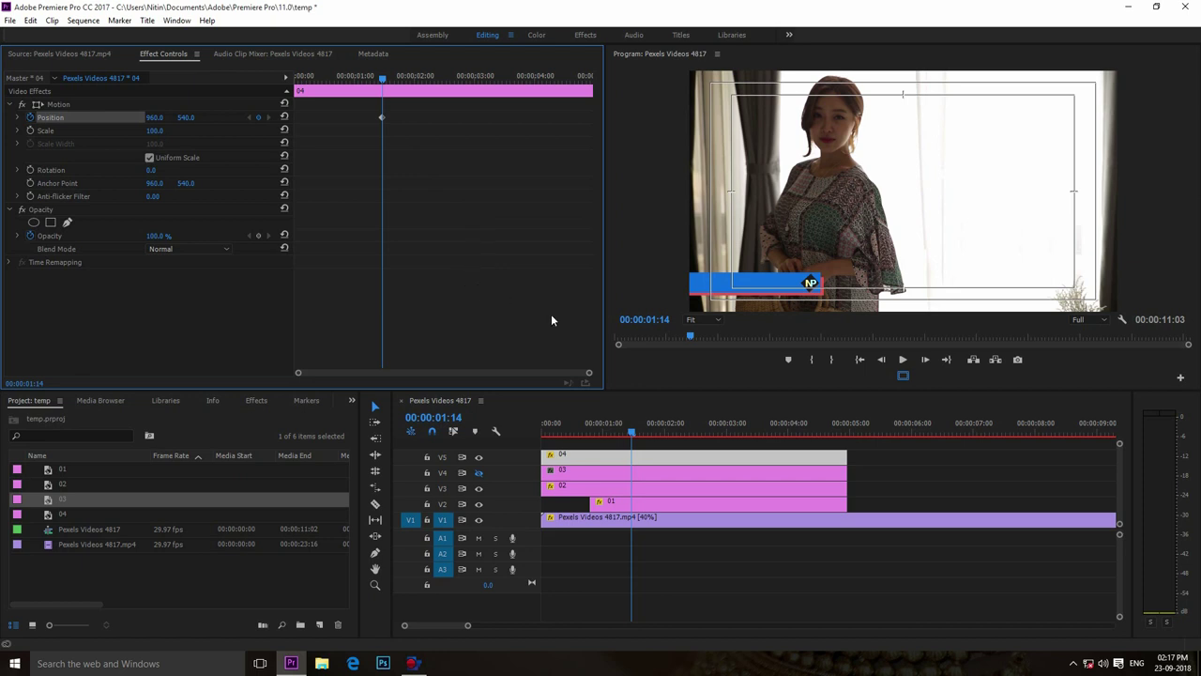
{"action": "left_click_drag", "start_coordinate": [383, 84], "coordinate": [293, 102]}
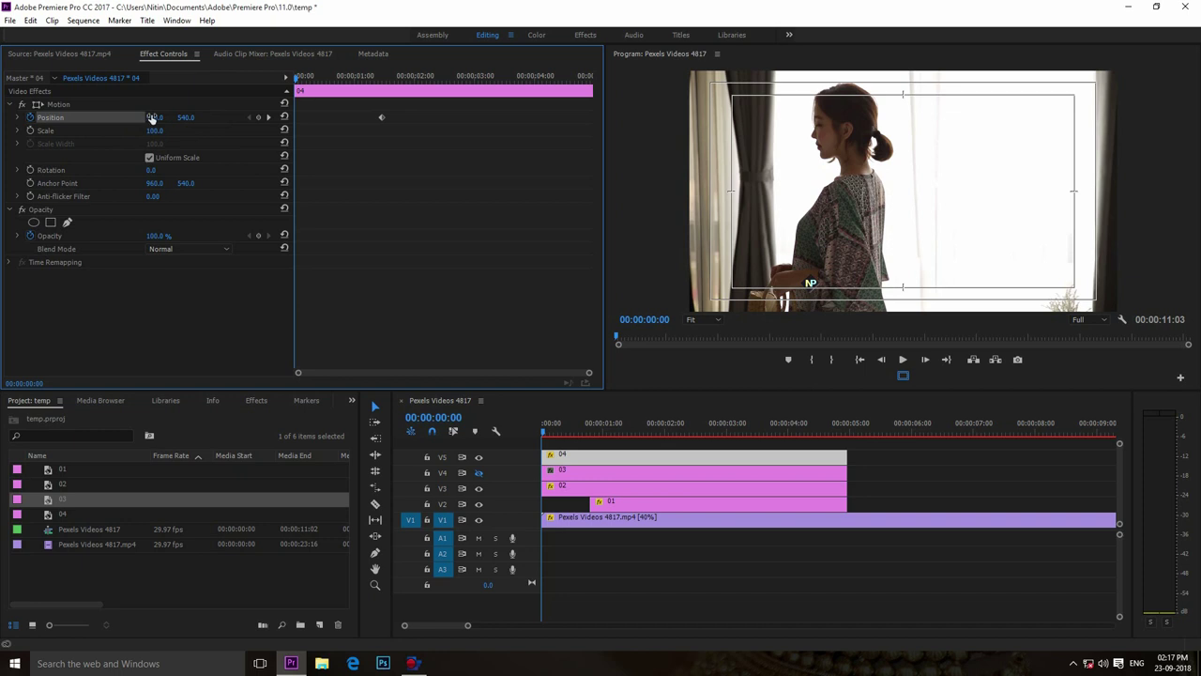
{"action": "left_click_drag", "start_coordinate": [152, 117], "coordinate": [37, 117]}
{"action": "left_click_drag", "start_coordinate": [154, 117], "coordinate": [57, 118]}
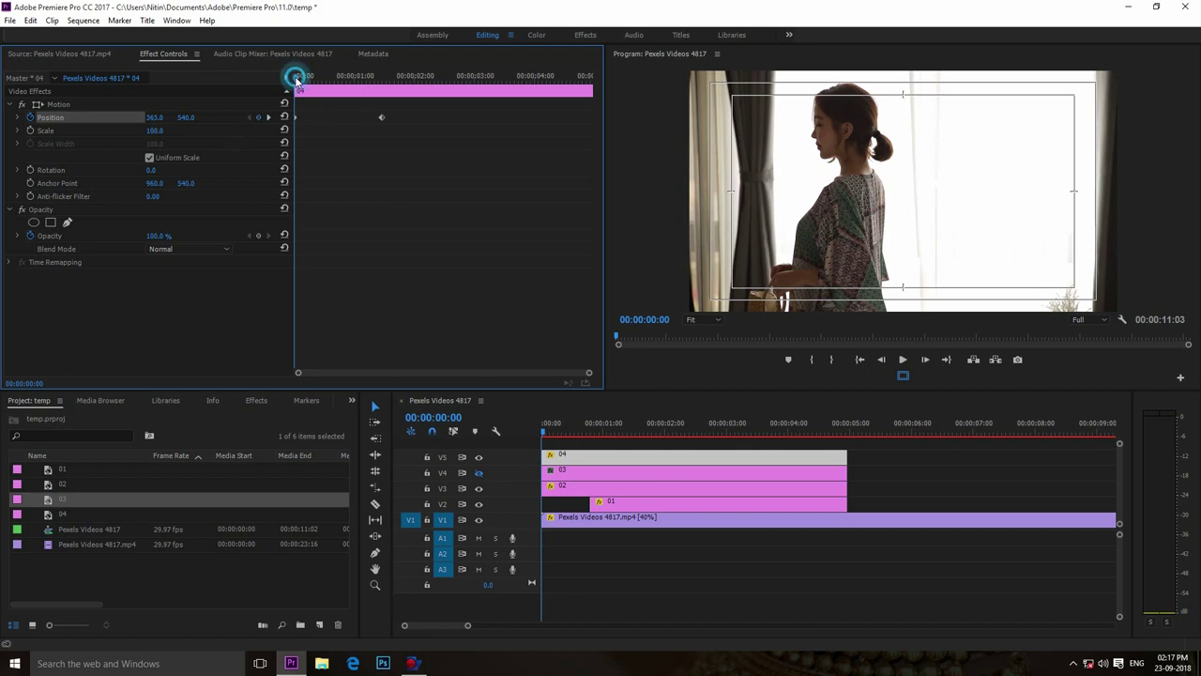
{"action": "mouse_move", "coordinate": [296, 81]}
{"action": "left_mouse_down"}
{"action": "mouse_move", "coordinate": [386, 96]}
{"action": "mouse_move", "coordinate": [297, 89]}
{"action": "mouse_move", "coordinate": [380, 113]}
{"action": "left_mouse_up"}
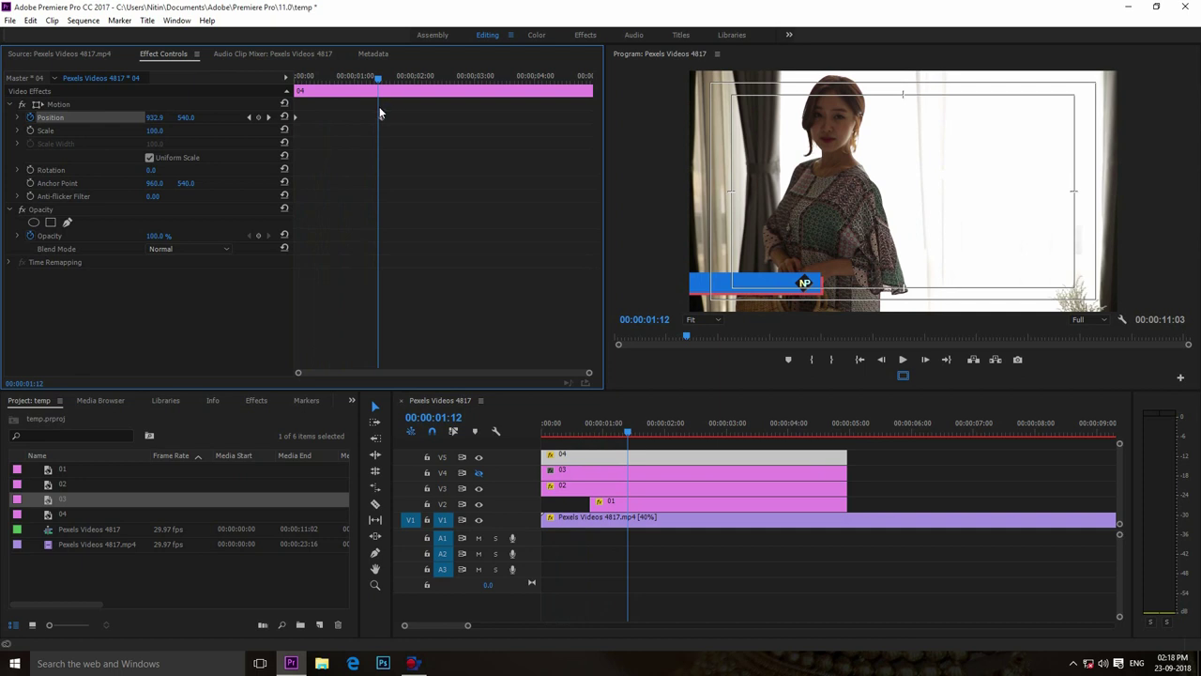
{"action": "left_click", "coordinate": [624, 430]}
{"action": "left_click_drag", "start_coordinate": [624, 430], "coordinate": [600, 427]}
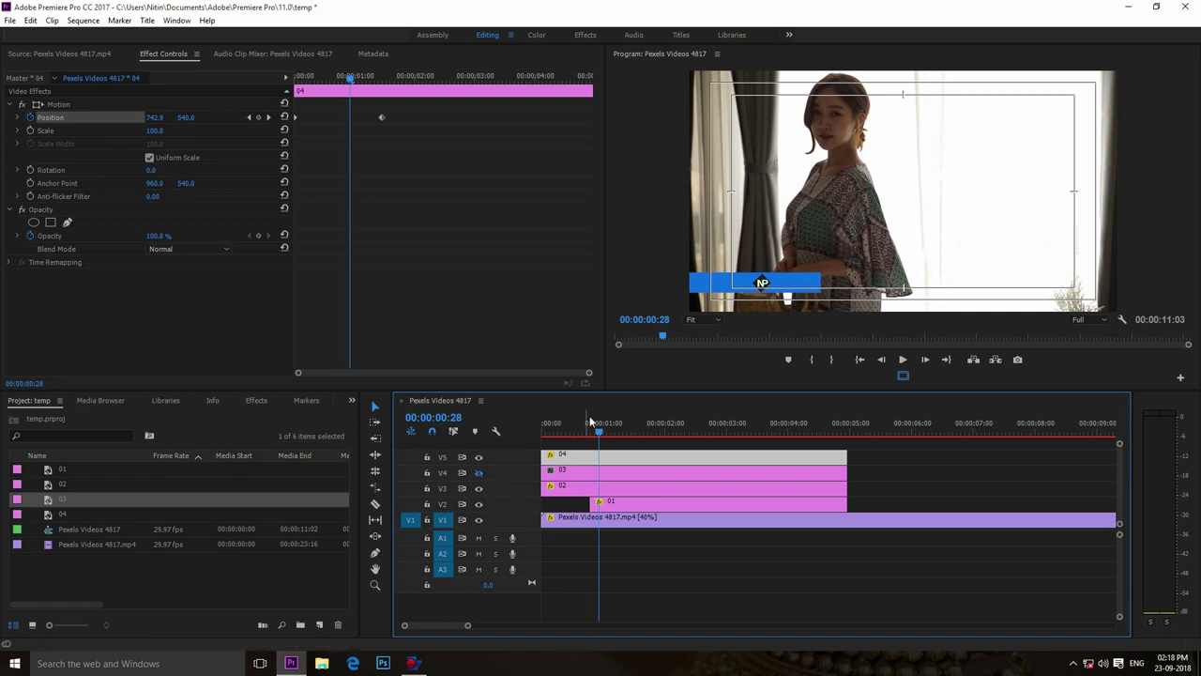
{"action": "left_click_drag", "start_coordinate": [598, 428], "coordinate": [587, 423]}
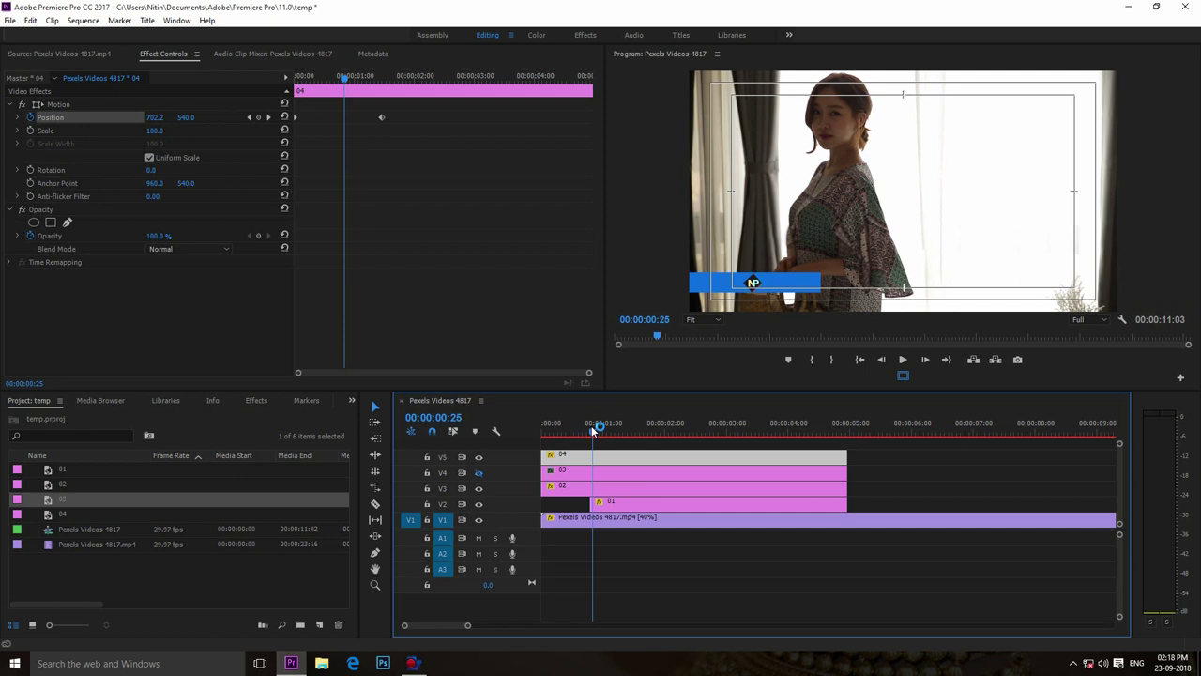
{"action": "left_click", "coordinate": [610, 502]}
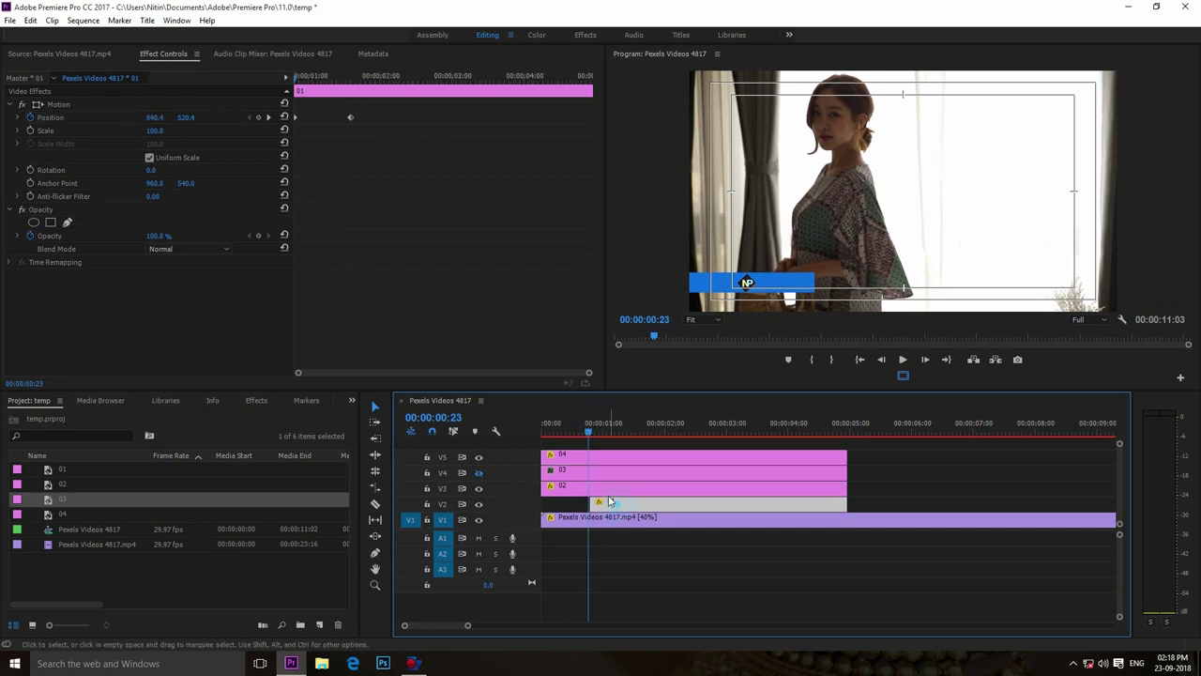
Step: Cut logo clip 04 on V5 at 00:00:00:24 with the Razor and delete its leading piece
{"action": "left_click", "coordinate": [592, 431]}
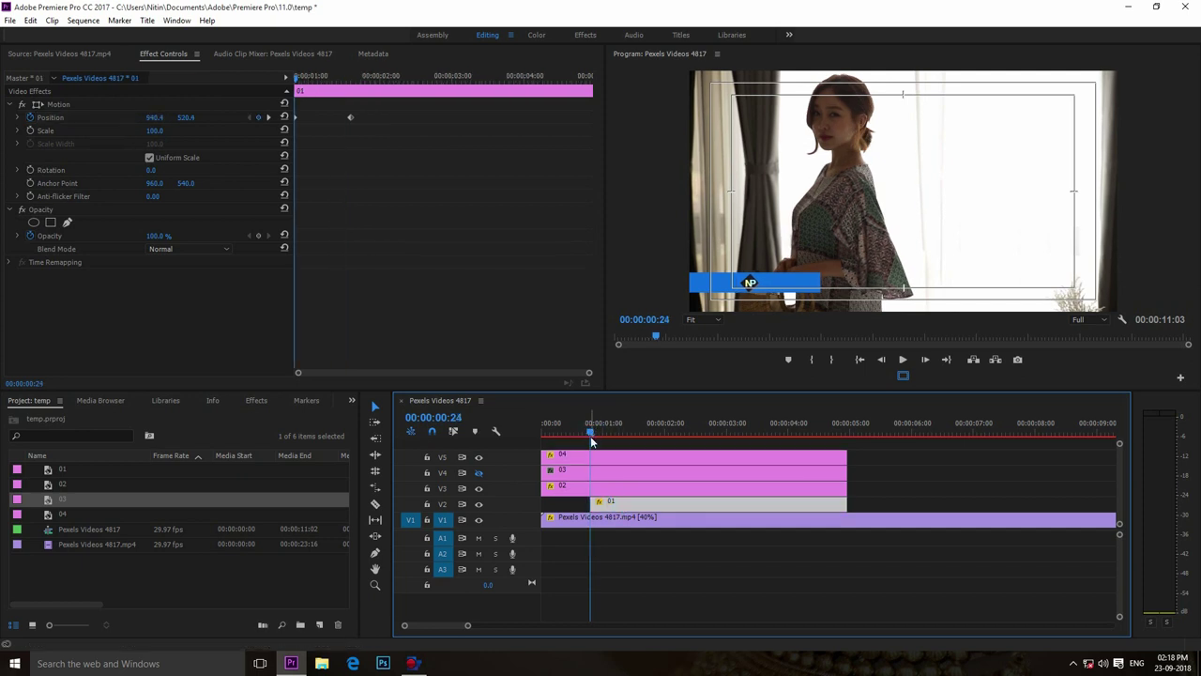
{"action": "key", "text": "c"}
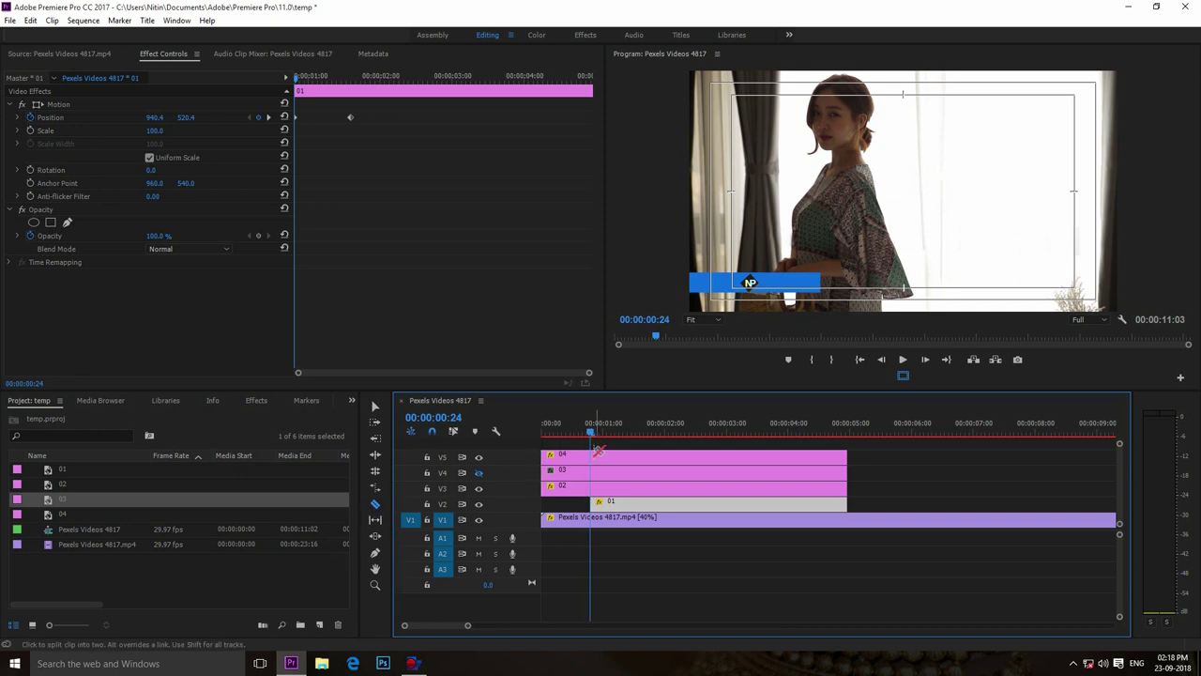
{"action": "left_click", "coordinate": [592, 455]}
{"action": "key", "text": "v"}
{"action": "left_click", "coordinate": [573, 459]}
{"action": "key", "text": "Delete"}
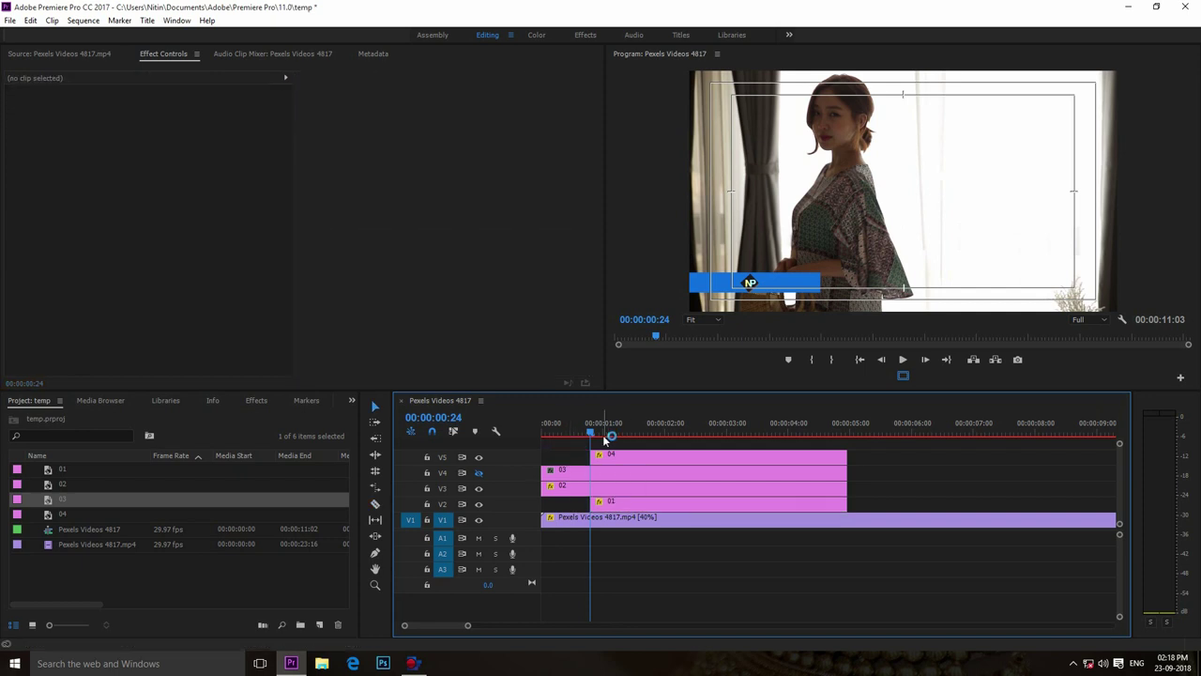
{"action": "mouse_move", "coordinate": [593, 432]}
{"action": "left_mouse_down"}
{"action": "mouse_move", "coordinate": [523, 430]}
{"action": "mouse_move", "coordinate": [642, 438]}
{"action": "left_mouse_up"}
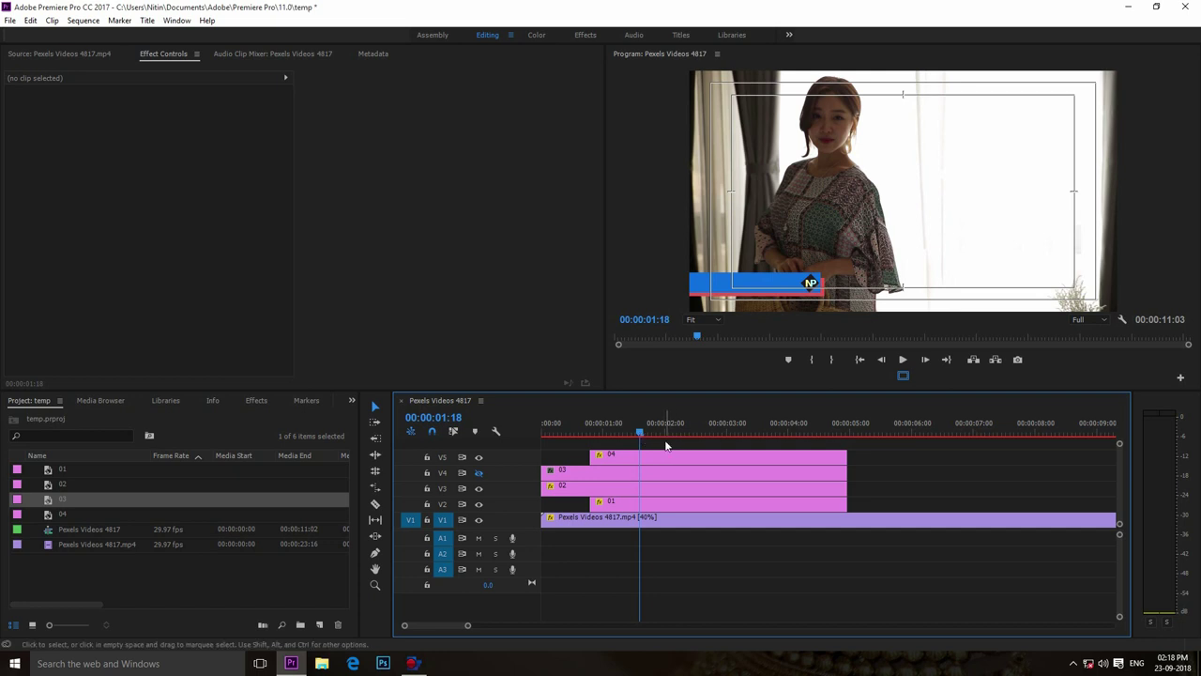
Step: Move clip 04's end Position keyframe to 00:00:01:18 and start the logo off left, around X 403.3, at 00:00:00:24
{"action": "left_click", "coordinate": [162, 54]}
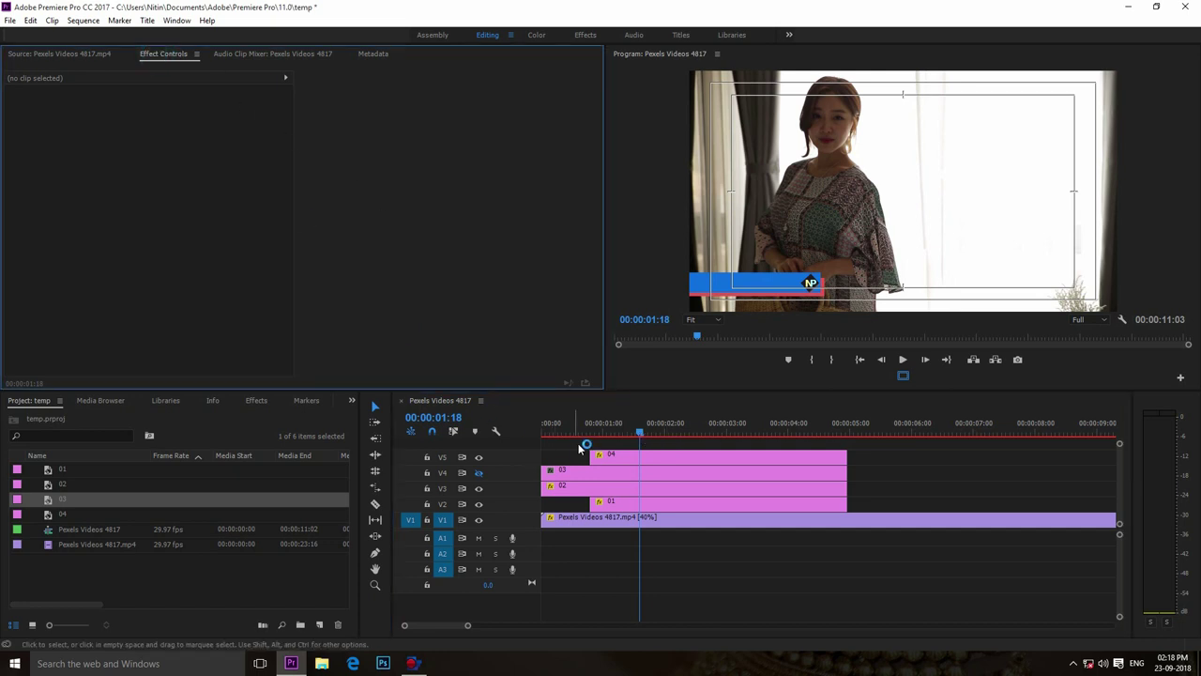
{"action": "left_click", "coordinate": [611, 456]}
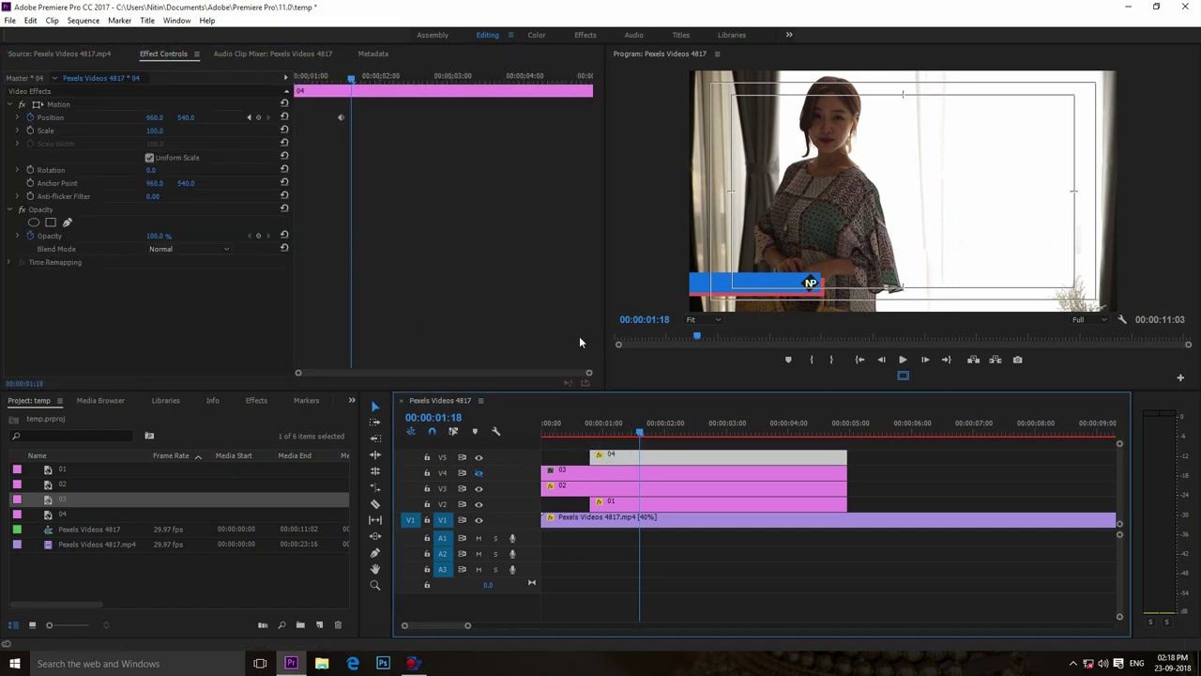
{"action": "left_click_drag", "start_coordinate": [344, 119], "coordinate": [351, 117]}
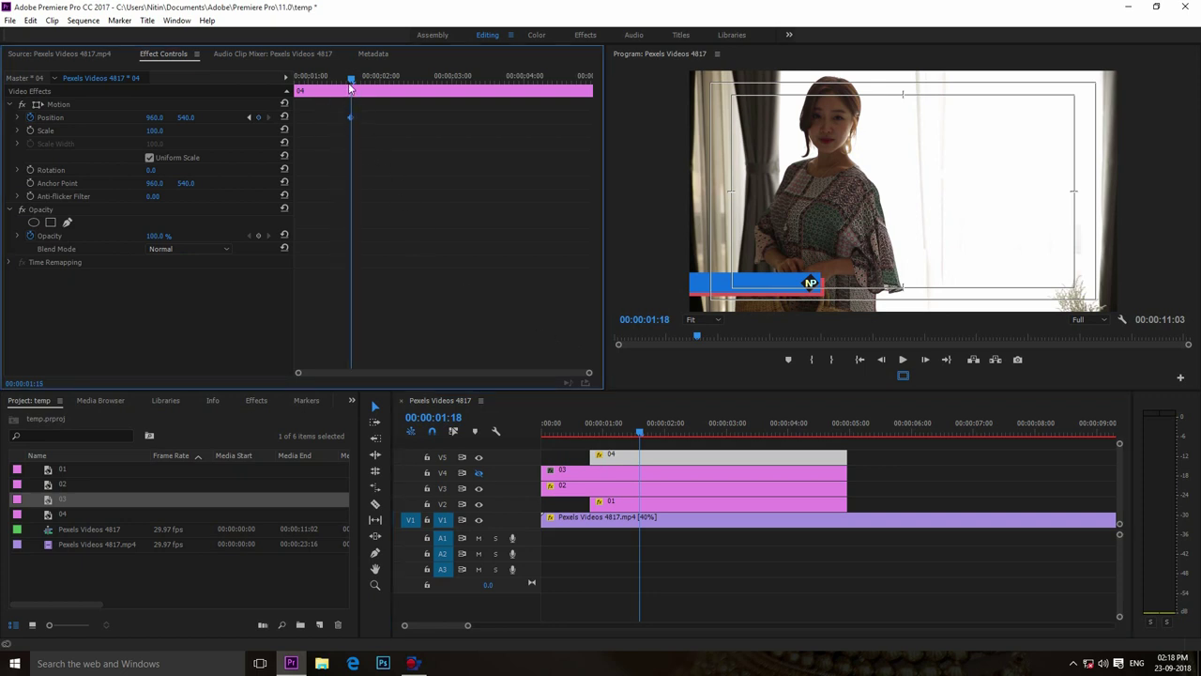
{"action": "left_click_drag", "start_coordinate": [350, 79], "coordinate": [299, 79]}
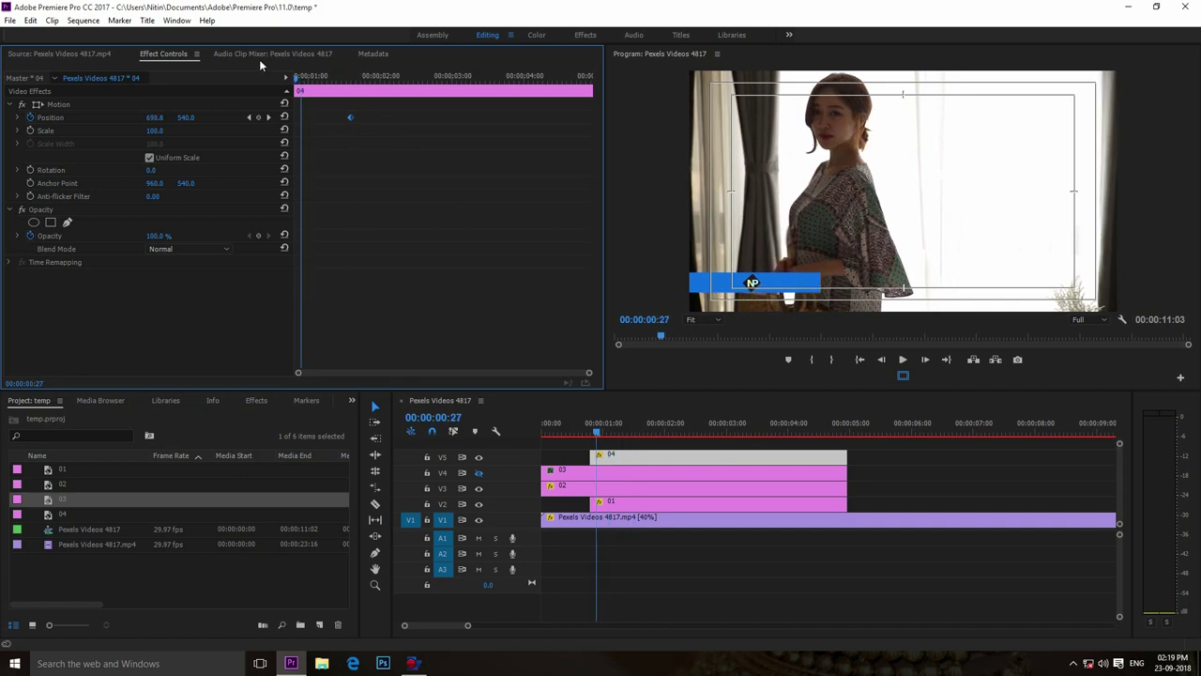
{"action": "key", "text": "Left"}
{"action": "key", "text": "Left"}
{"action": "key", "text": "Left"}
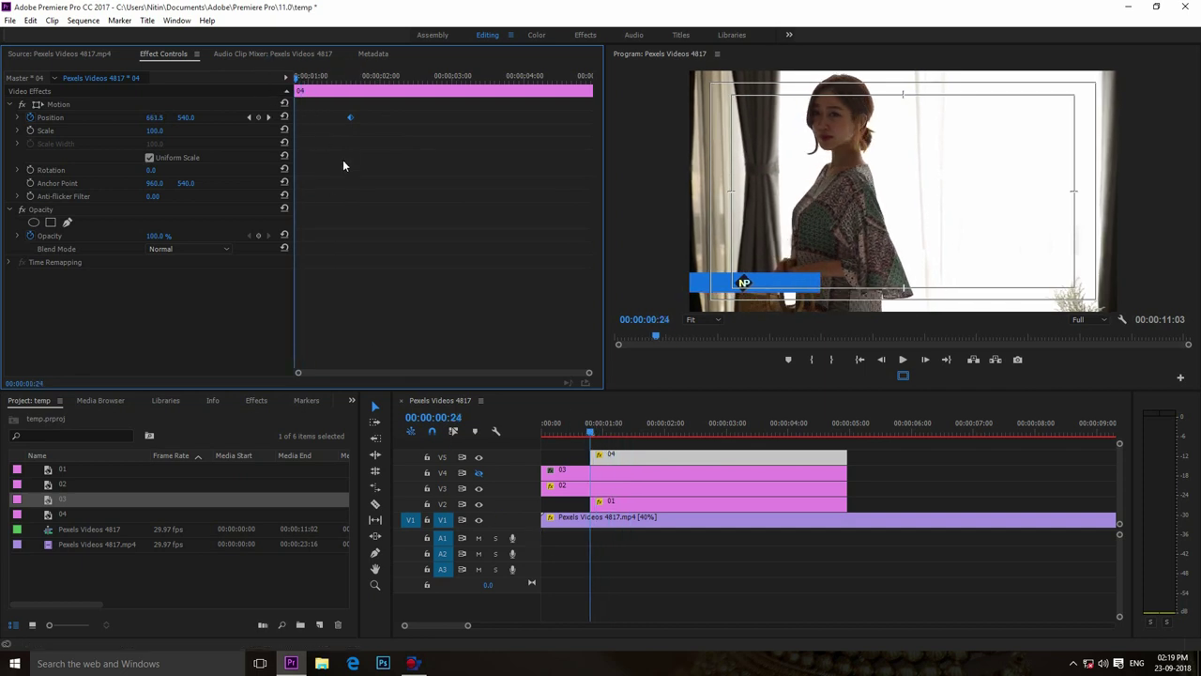
{"action": "left_click", "coordinate": [154, 117]}
{"action": "type", "text": "614.3"}
{"action": "key", "text": "Return"}
{"action": "left_click_drag", "start_coordinate": [735, 283], "coordinate": [693, 282]}
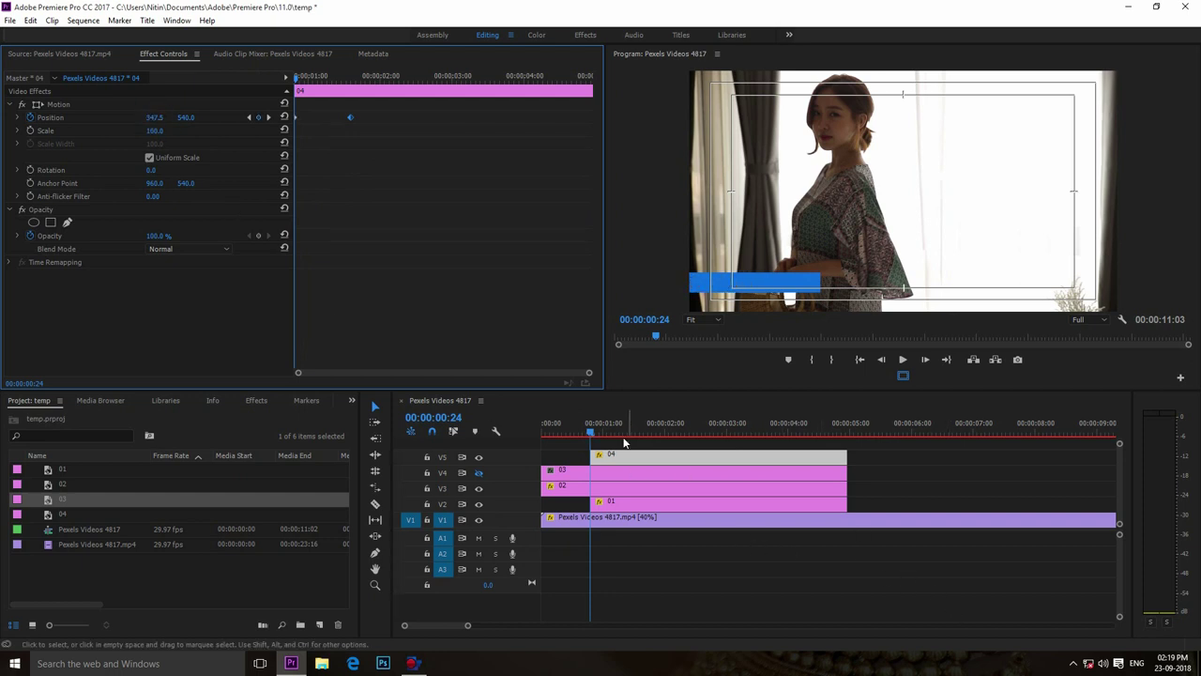
{"action": "left_click_drag", "start_coordinate": [590, 428], "coordinate": [530, 429]}
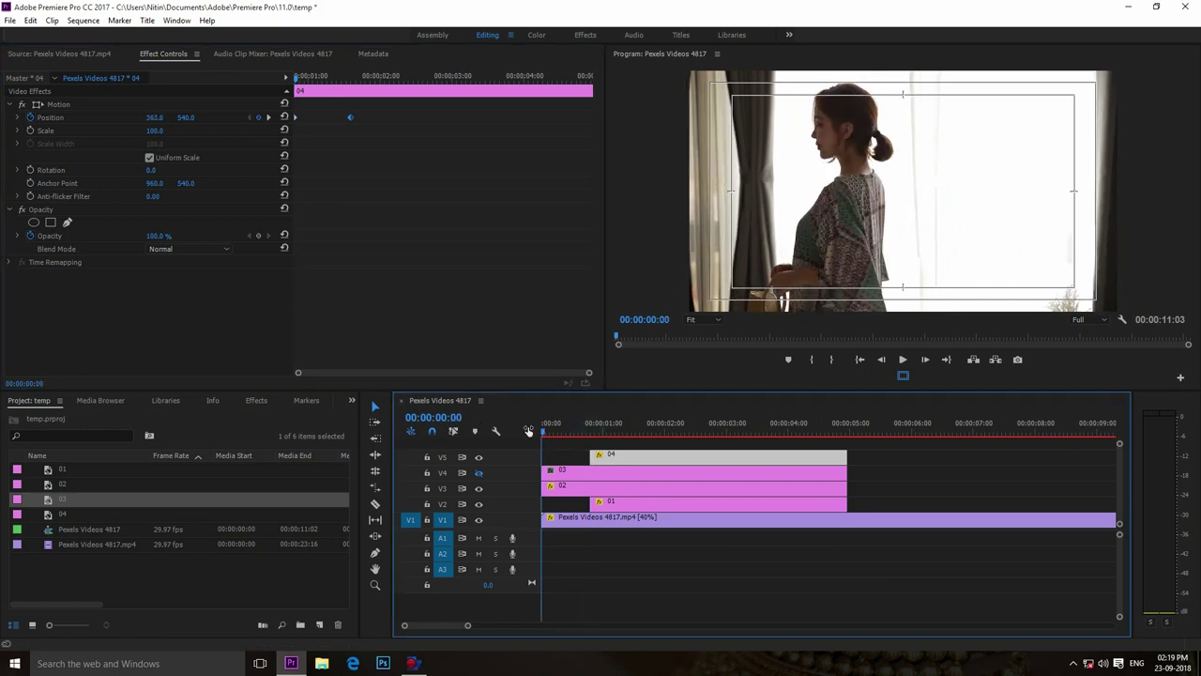
Step: Cut title clip 03 on V4 at 00:00:00:24 and delete its leading piece
{"action": "left_click", "coordinate": [902, 360]}
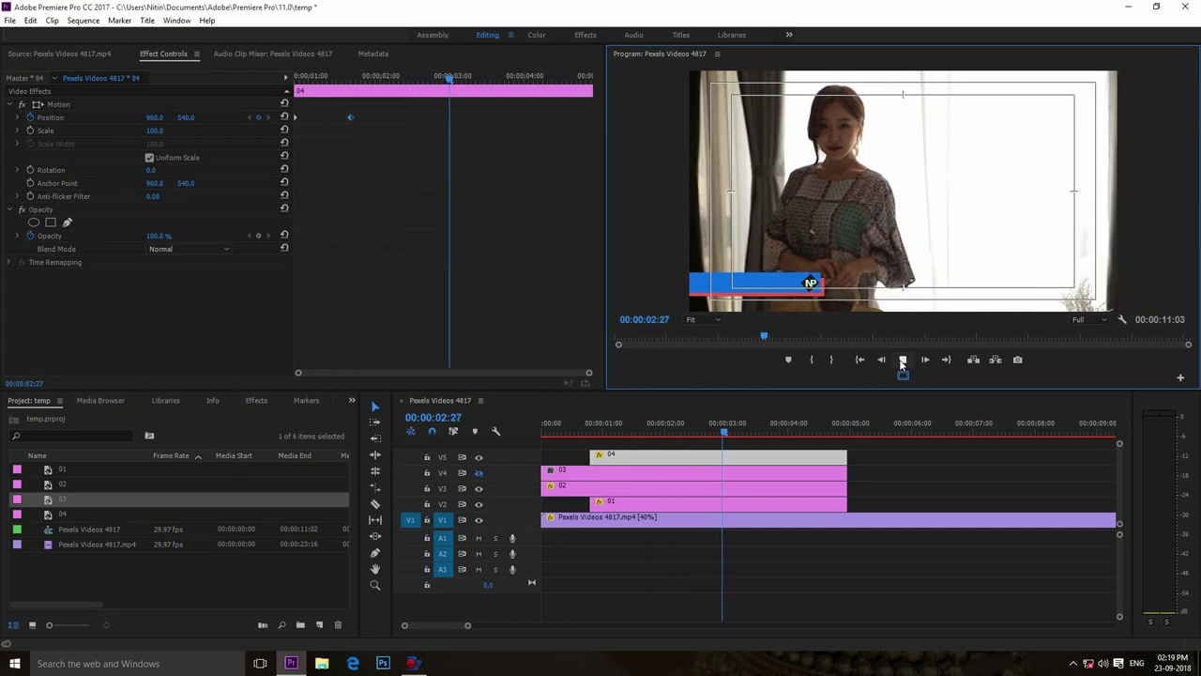
{"action": "left_click", "coordinate": [902, 360]}
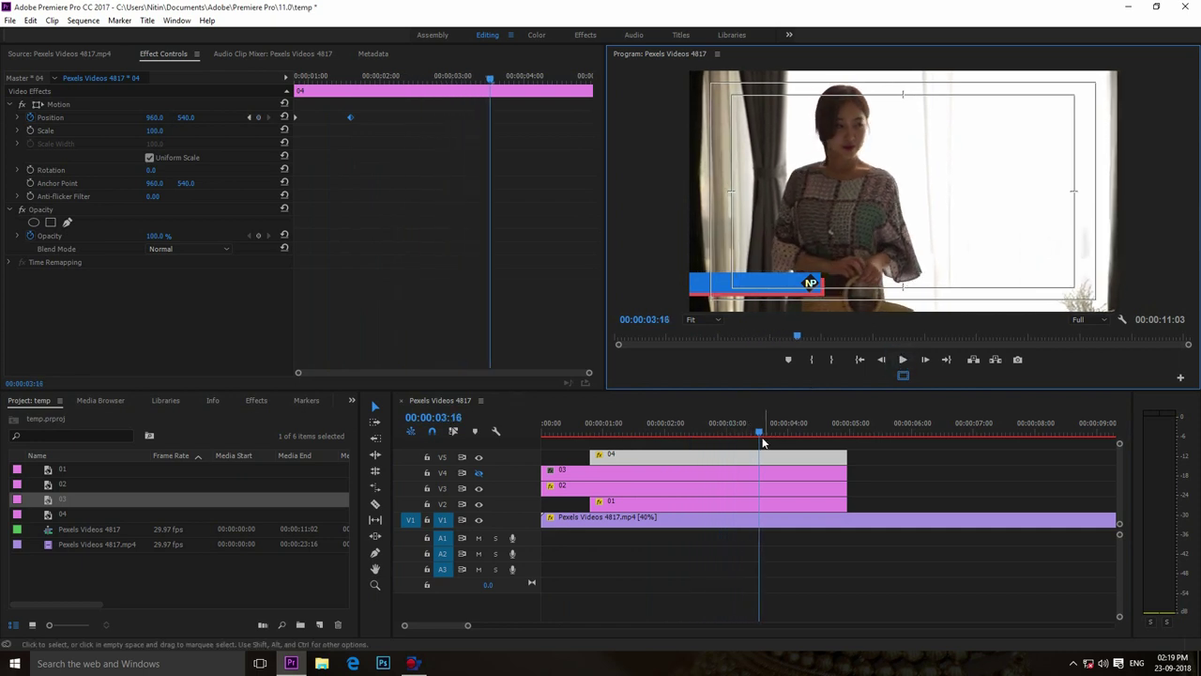
{"action": "left_click_drag", "start_coordinate": [760, 429], "coordinate": [642, 429]}
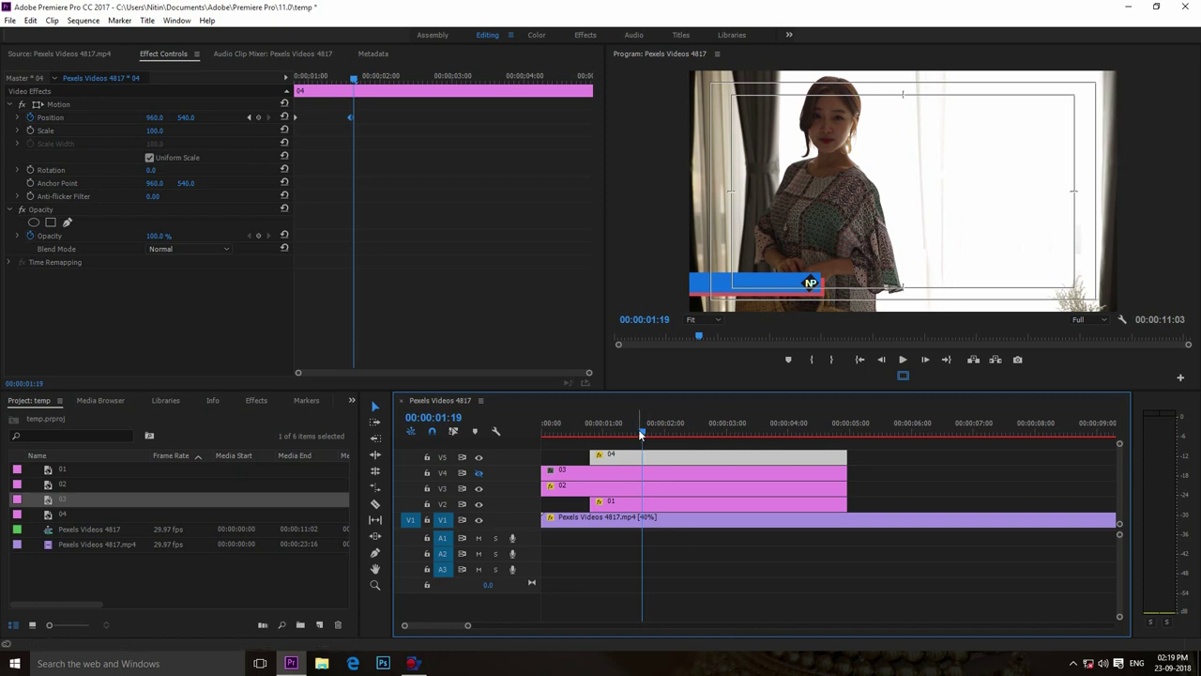
{"action": "key", "text": "c"}
{"action": "left_click", "coordinate": [591, 471]}
{"action": "key", "text": "v"}
{"action": "left_click", "coordinate": [557, 470]}
{"action": "key", "text": "Delete"}
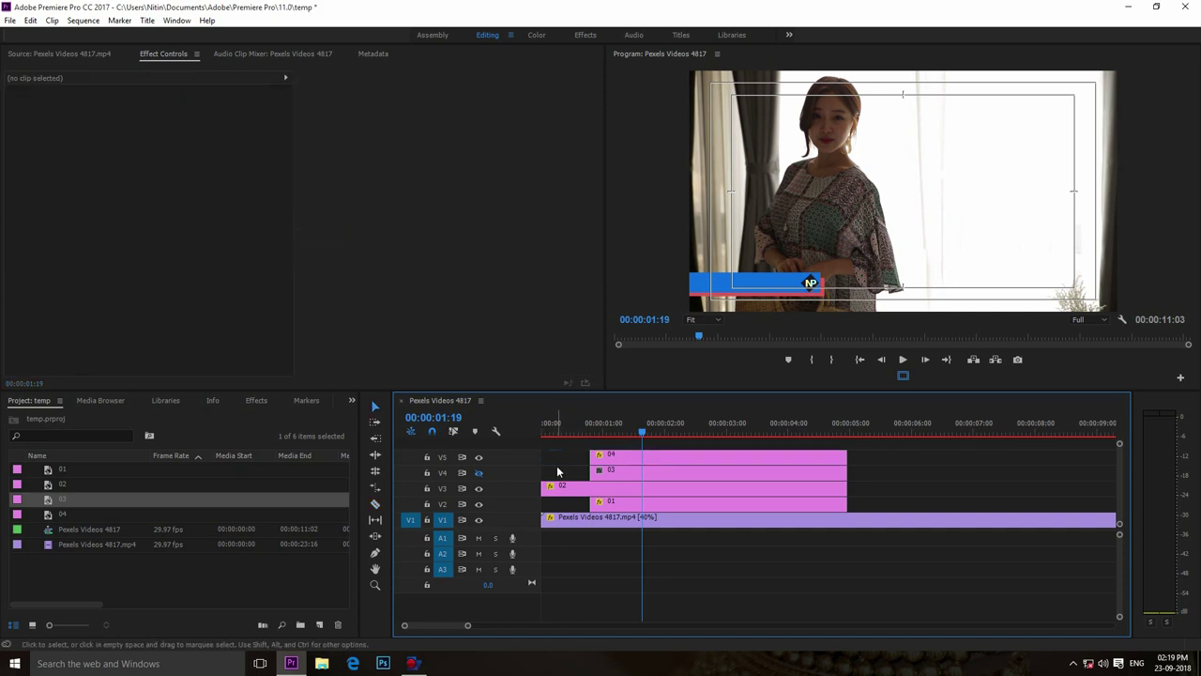
Step: Replay the sequence from the start and select title clip 03
{"action": "key", "text": "Home"}
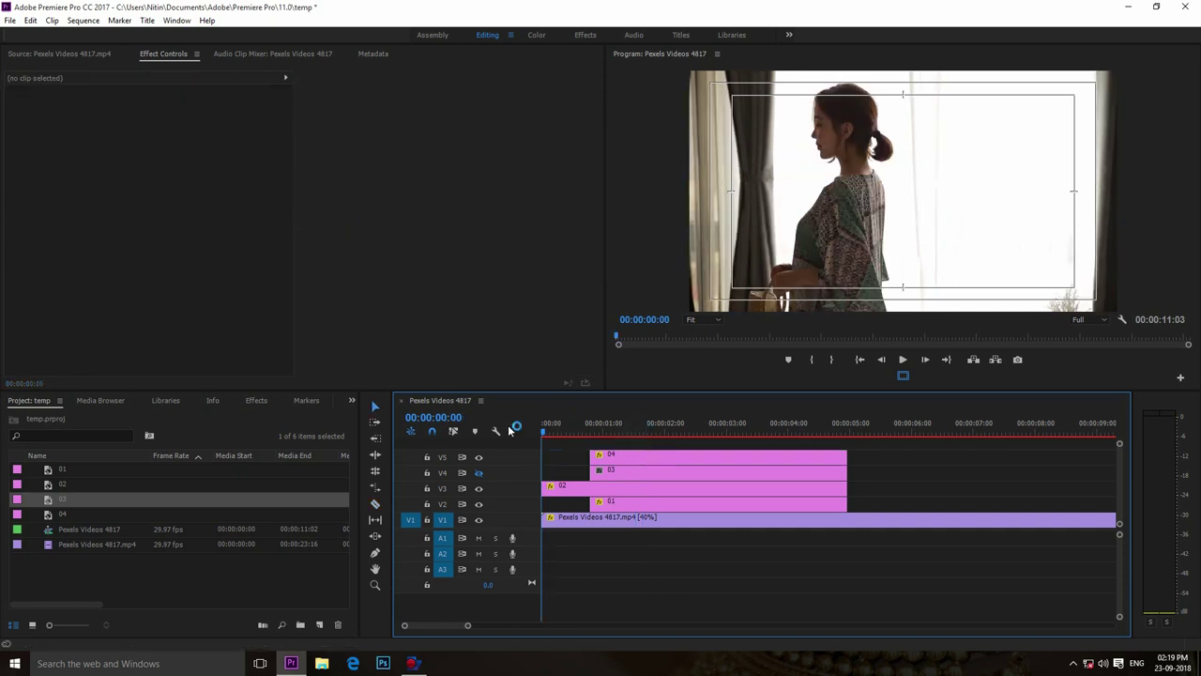
{"action": "left_click", "coordinate": [904, 361]}
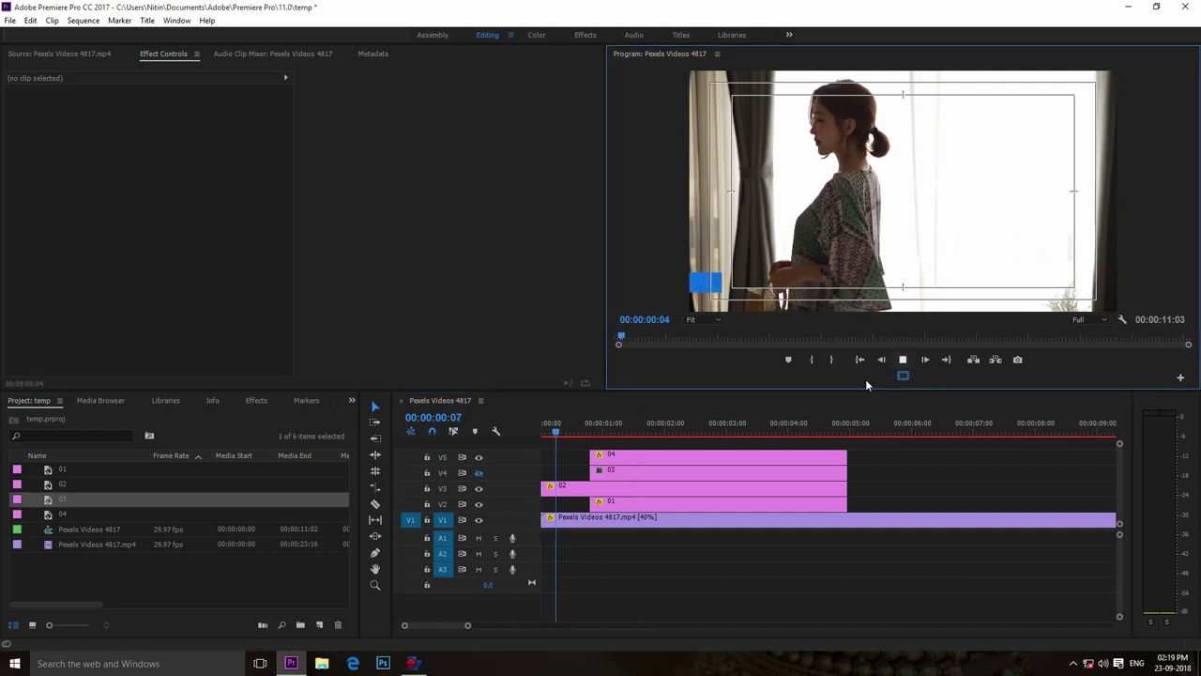
{"action": "left_click_drag", "start_coordinate": [632, 430], "coordinate": [590, 432]}
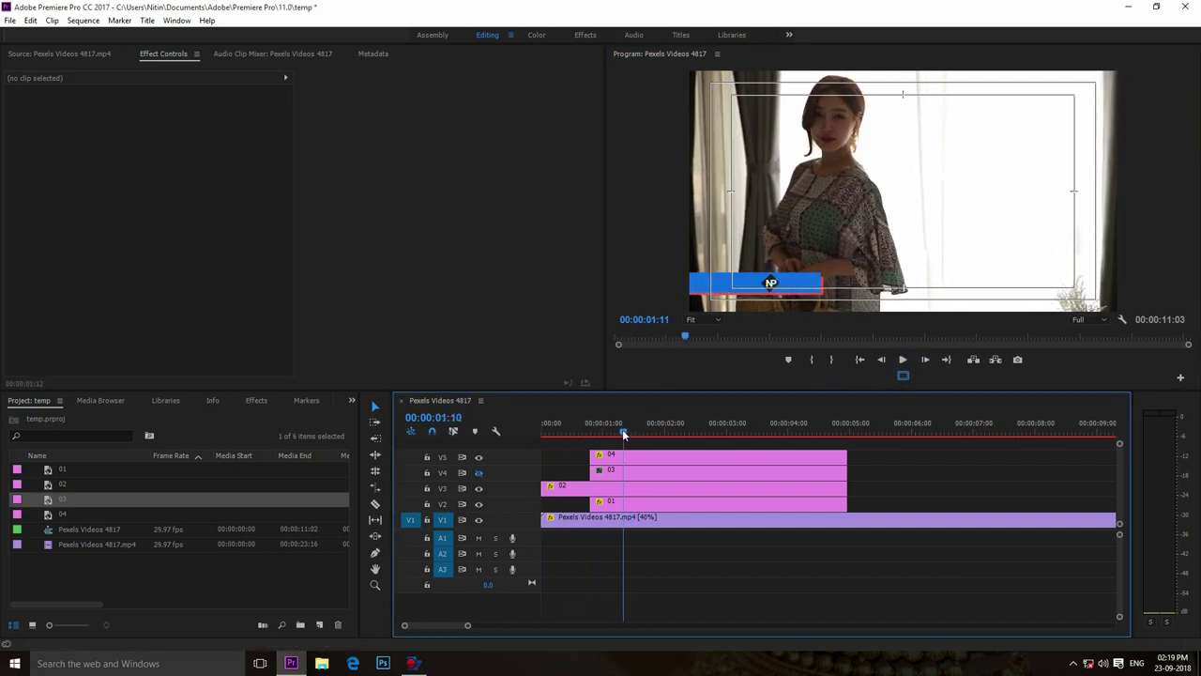
{"action": "left_click", "coordinate": [618, 480]}
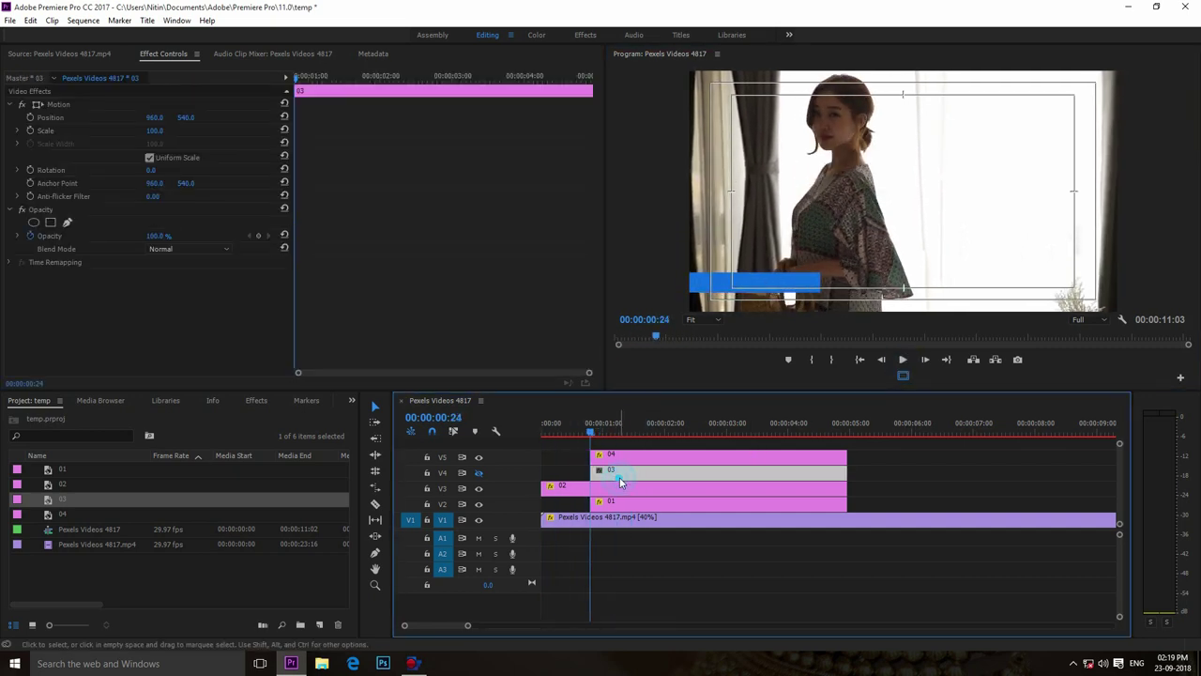
Step: Show track V4 and apply the Crop effect, found by searching 'CROP', to title clip 03
{"action": "left_click", "coordinate": [478, 473]}
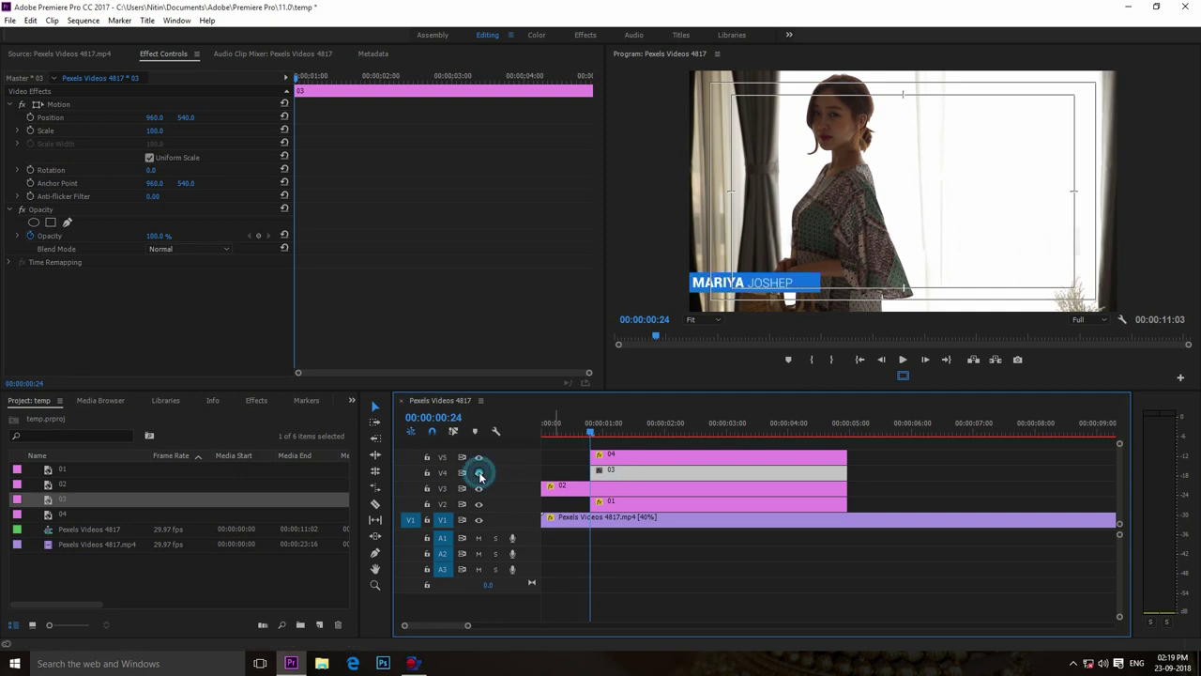
{"action": "left_click", "coordinate": [626, 474]}
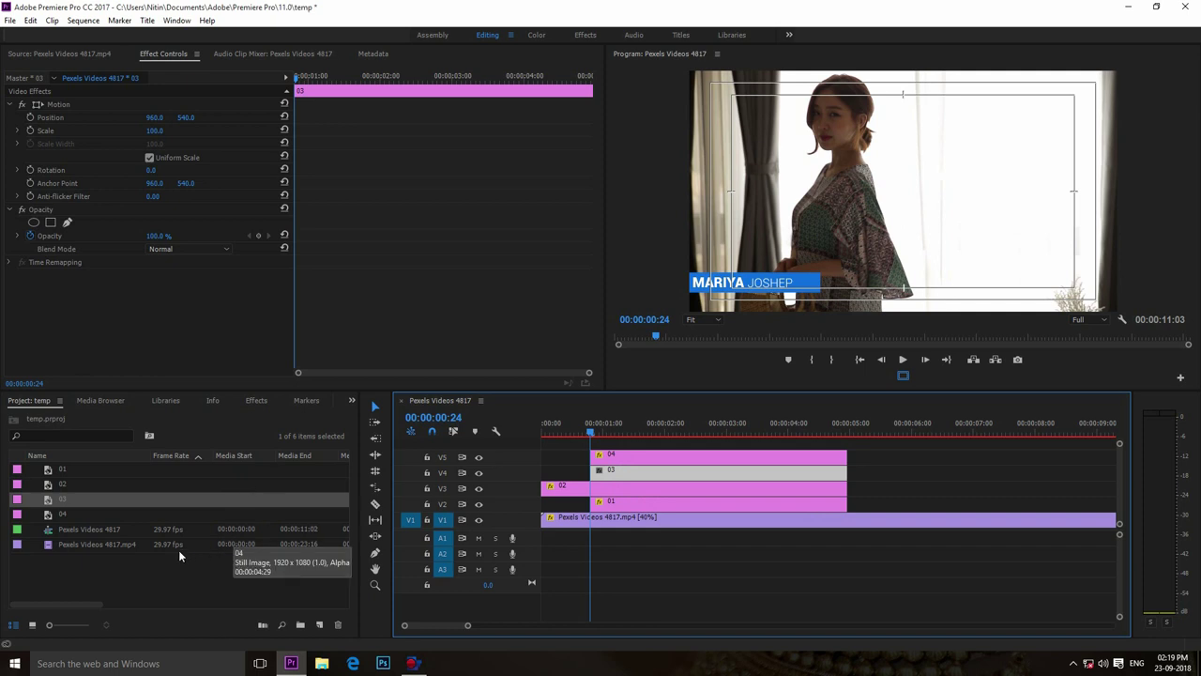
{"action": "left_click", "coordinate": [257, 401]}
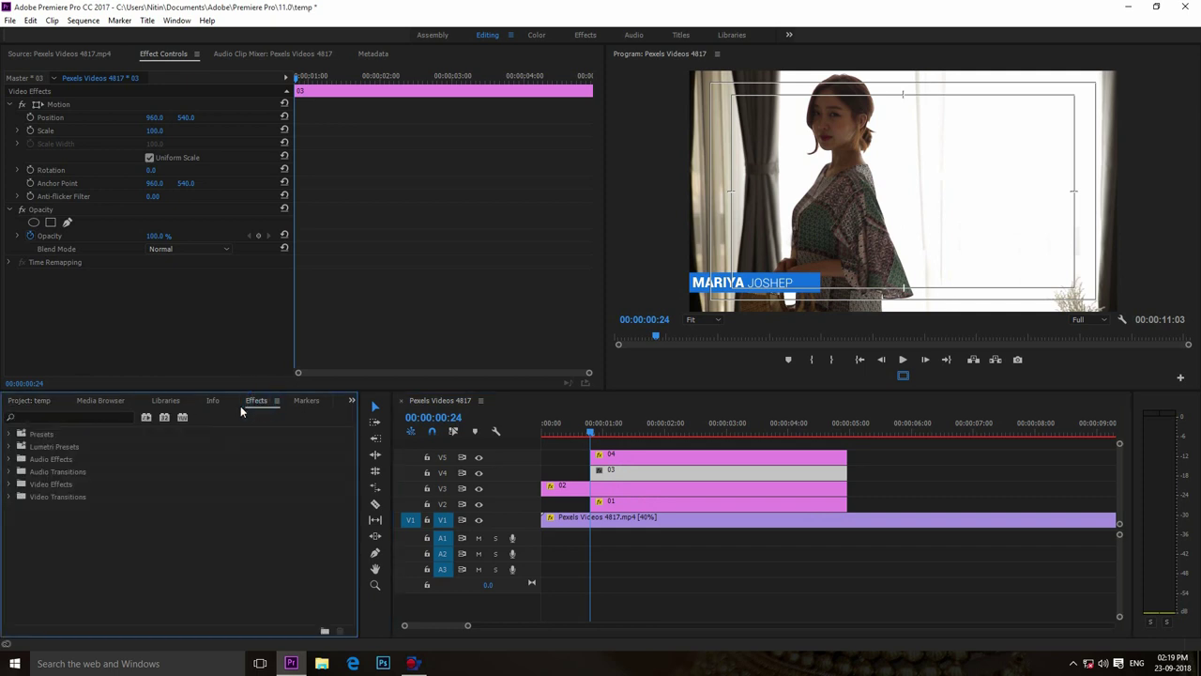
{"action": "left_click", "coordinate": [76, 418]}
{"action": "type", "text": "CROP"}
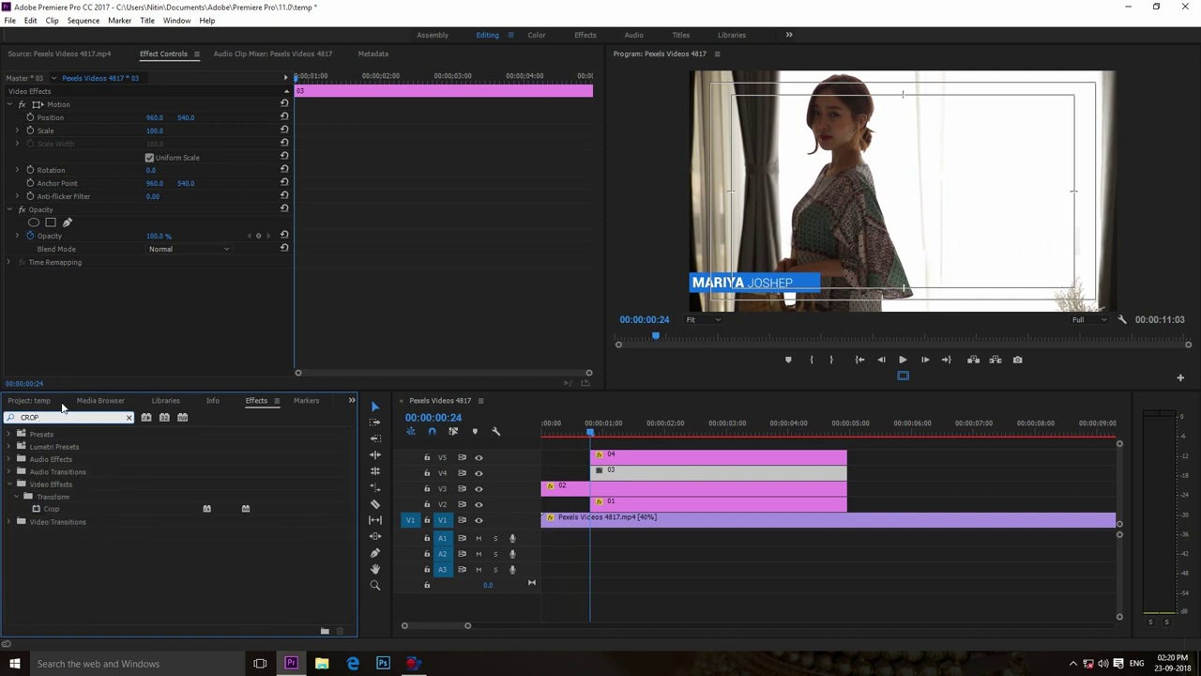
{"action": "left_click", "coordinate": [46, 508]}
{"action": "left_click_drag", "start_coordinate": [37, 512], "coordinate": [607, 469]}
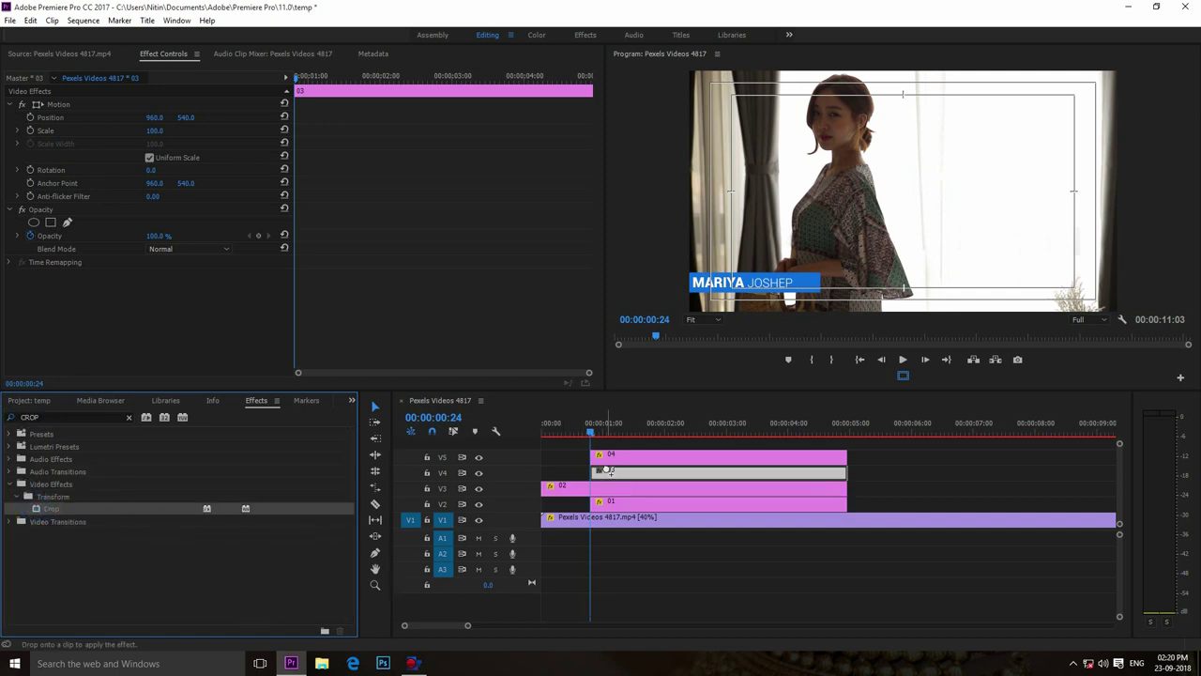
{"action": "left_click_drag", "start_coordinate": [608, 471], "coordinate": [607, 471]}
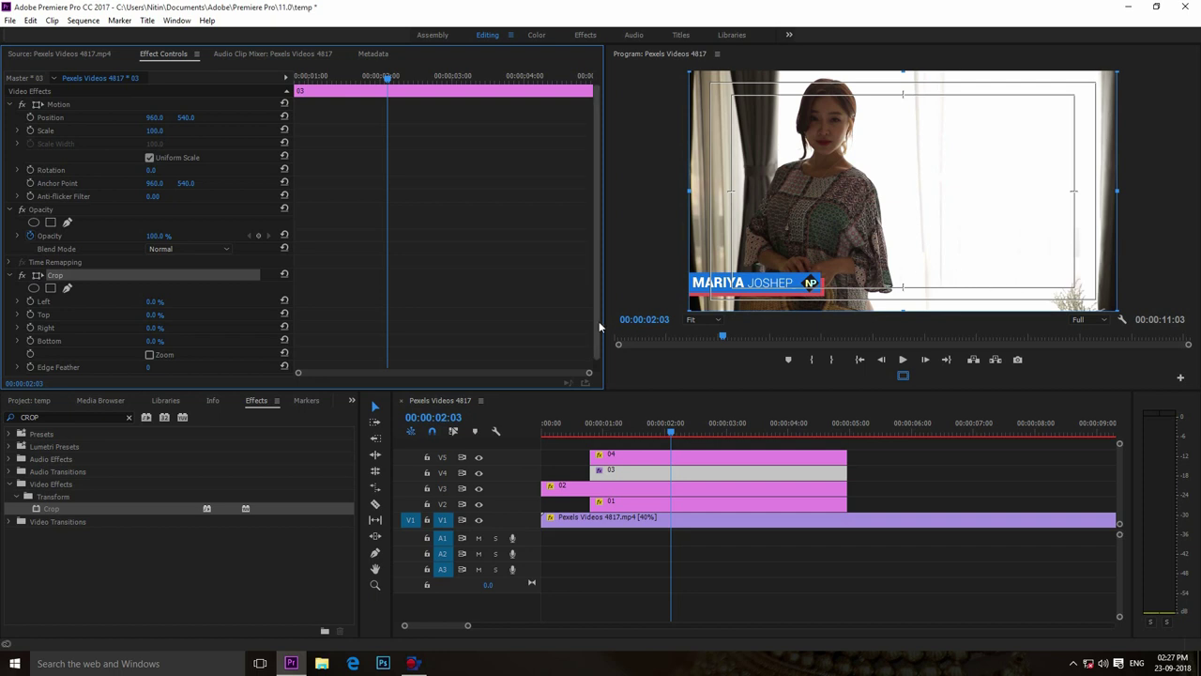
Step: At 00:00:00:24, crop the name title's right edge to 87.0% and enlarge the preview panels
{"action": "left_click", "coordinate": [608, 472]}
{"action": "left_click_drag", "start_coordinate": [386, 77], "coordinate": [282, 48]}
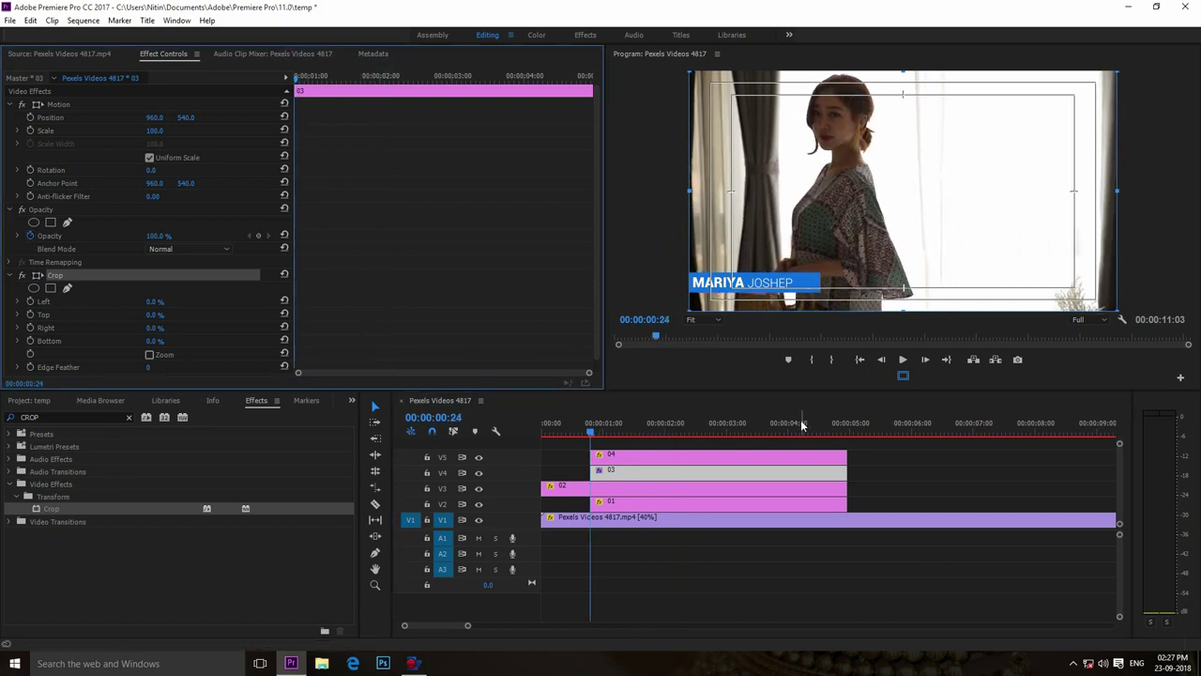
{"action": "mouse_move", "coordinate": [1117, 190]}
{"action": "left_mouse_down"}
{"action": "mouse_move", "coordinate": [862, 191]}
{"action": "mouse_move", "coordinate": [696, 167]}
{"action": "mouse_move", "coordinate": [770, 208]}
{"action": "mouse_move", "coordinate": [741, 232]}
{"action": "left_mouse_up"}
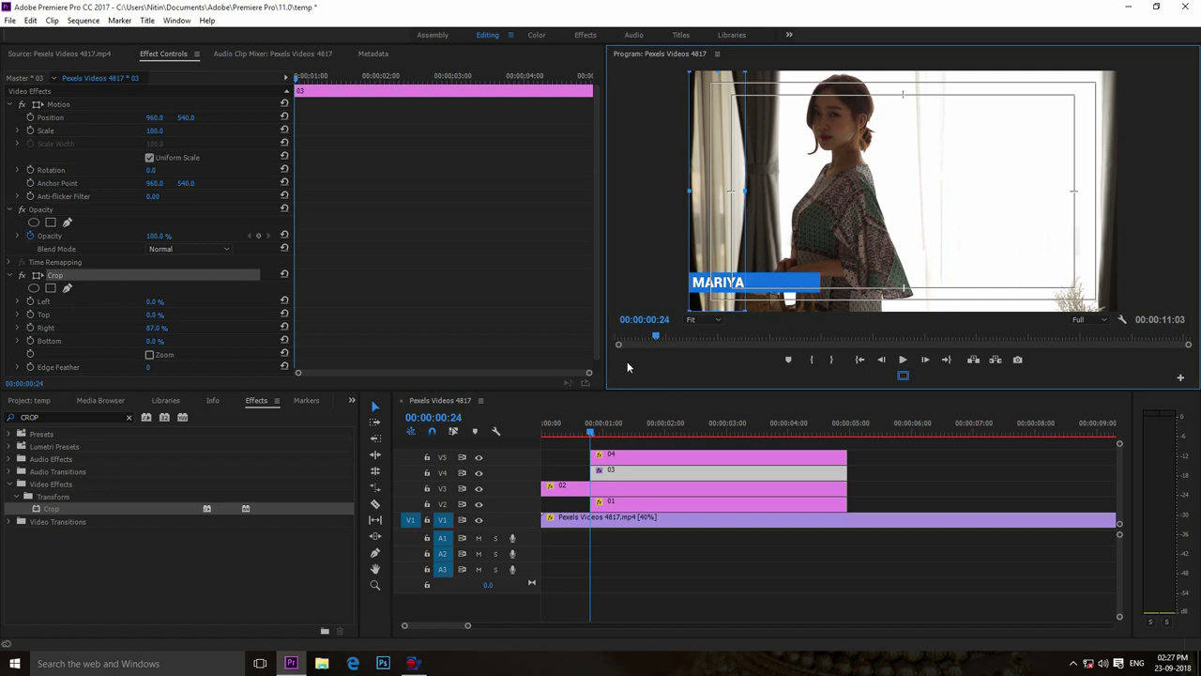
{"action": "left_click_drag", "start_coordinate": [606, 384], "coordinate": [272, 348]}
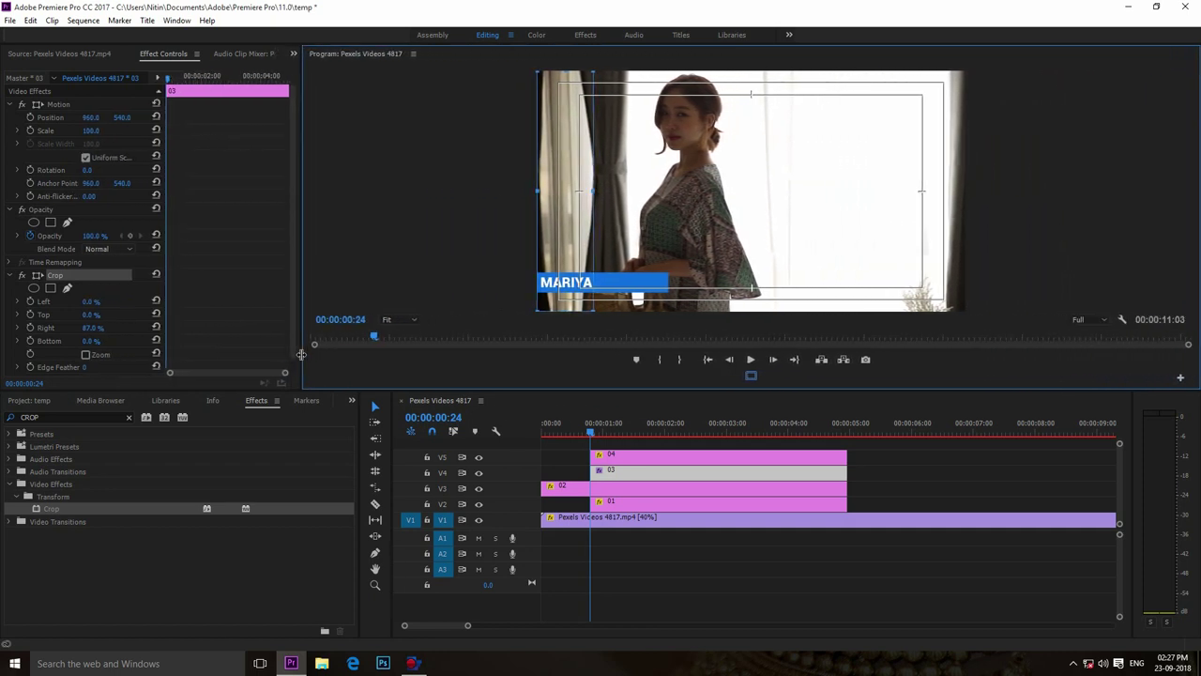
{"action": "left_click_drag", "start_coordinate": [272, 348], "coordinate": [351, 405]}
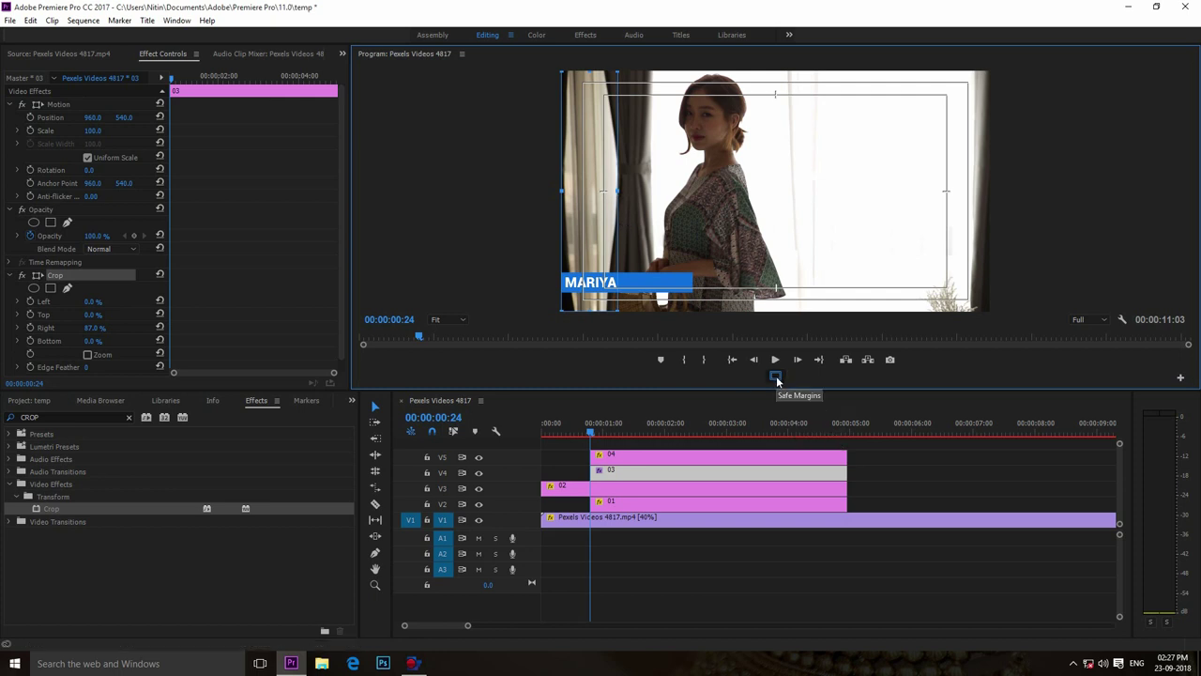
Step: Crop the title down to a thin sliver and set the first Crop Right keyframe
{"action": "left_click", "coordinate": [776, 378]}
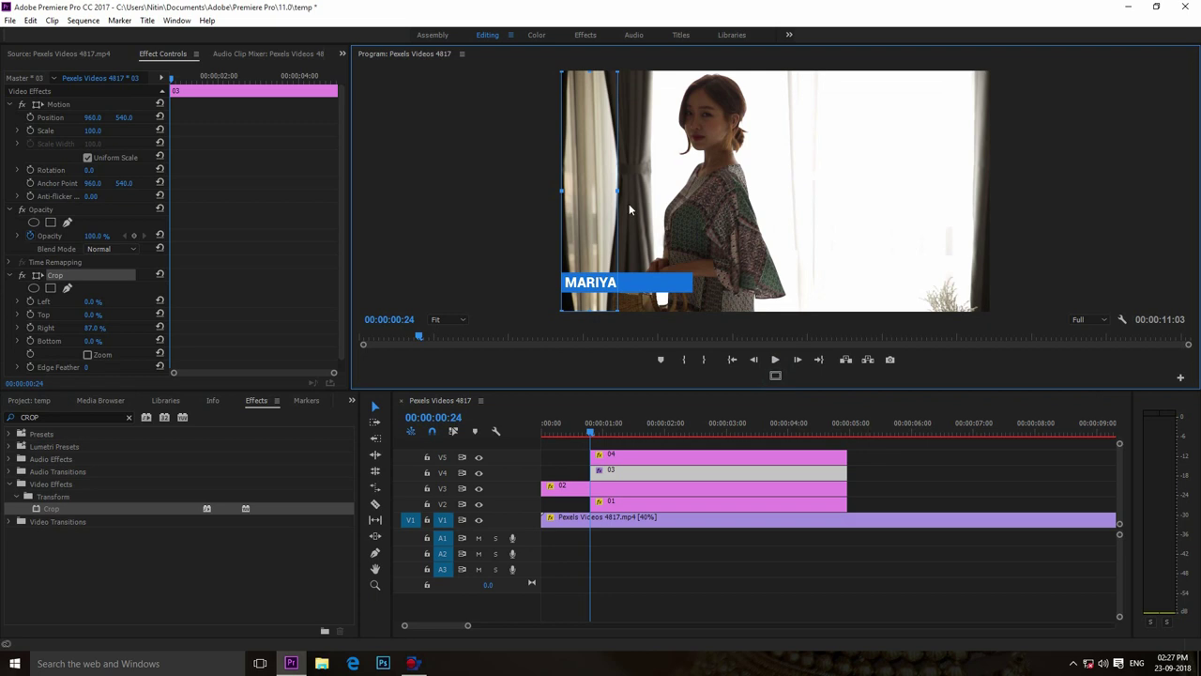
{"action": "left_click_drag", "start_coordinate": [621, 190], "coordinate": [564, 190]}
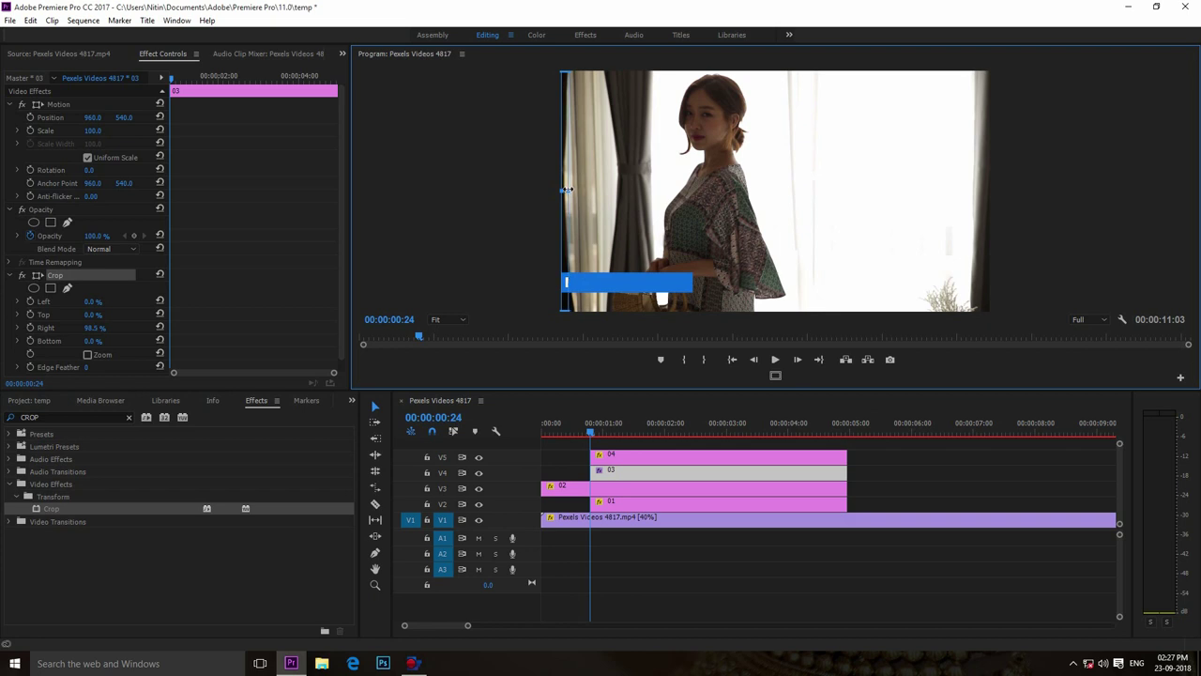
{"action": "left_click_drag", "start_coordinate": [564, 189], "coordinate": [563, 191]}
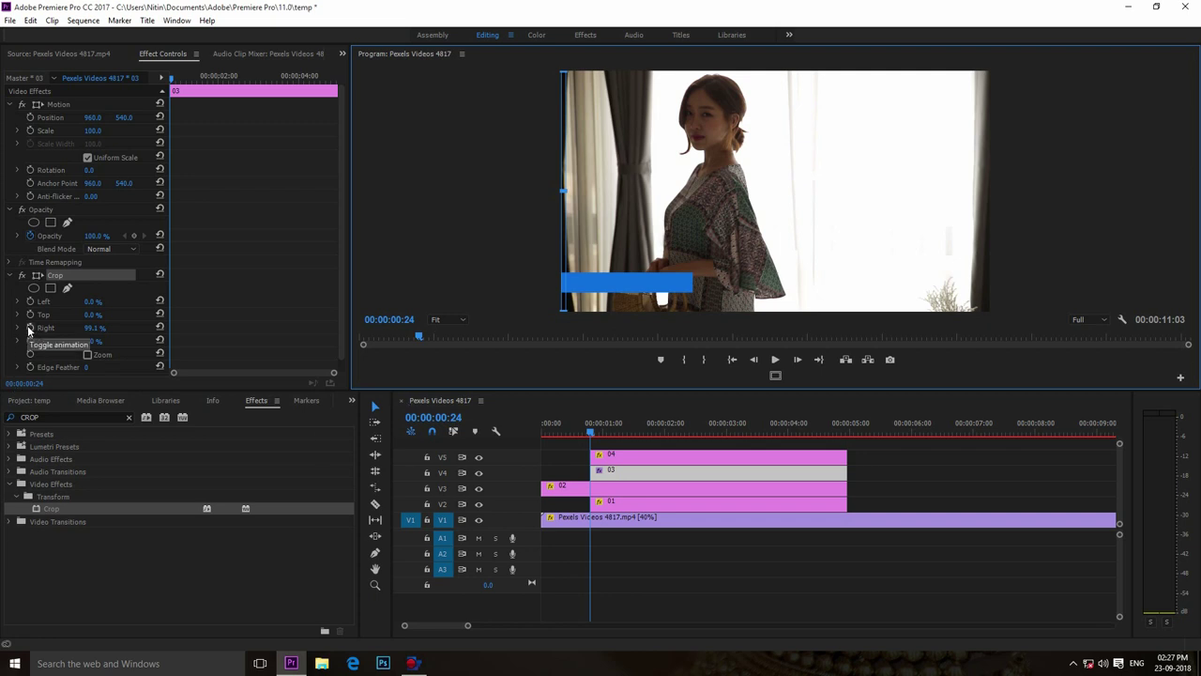
{"action": "left_click", "coordinate": [29, 328]}
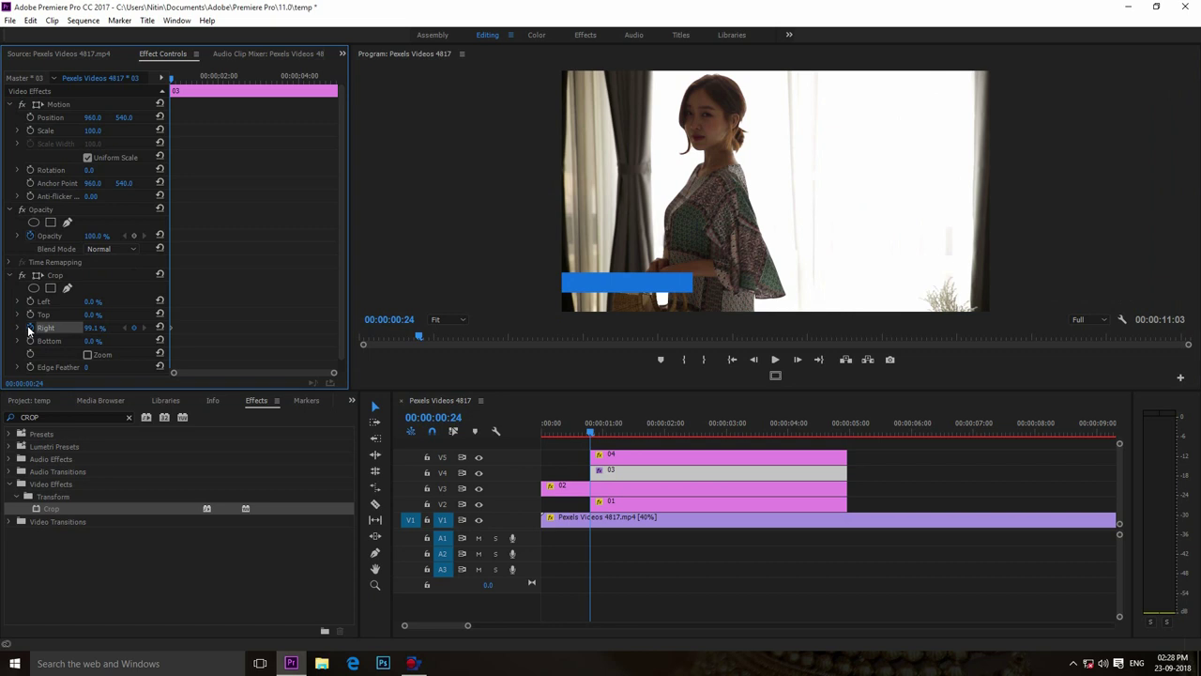
{"action": "left_click", "coordinate": [55, 276]}
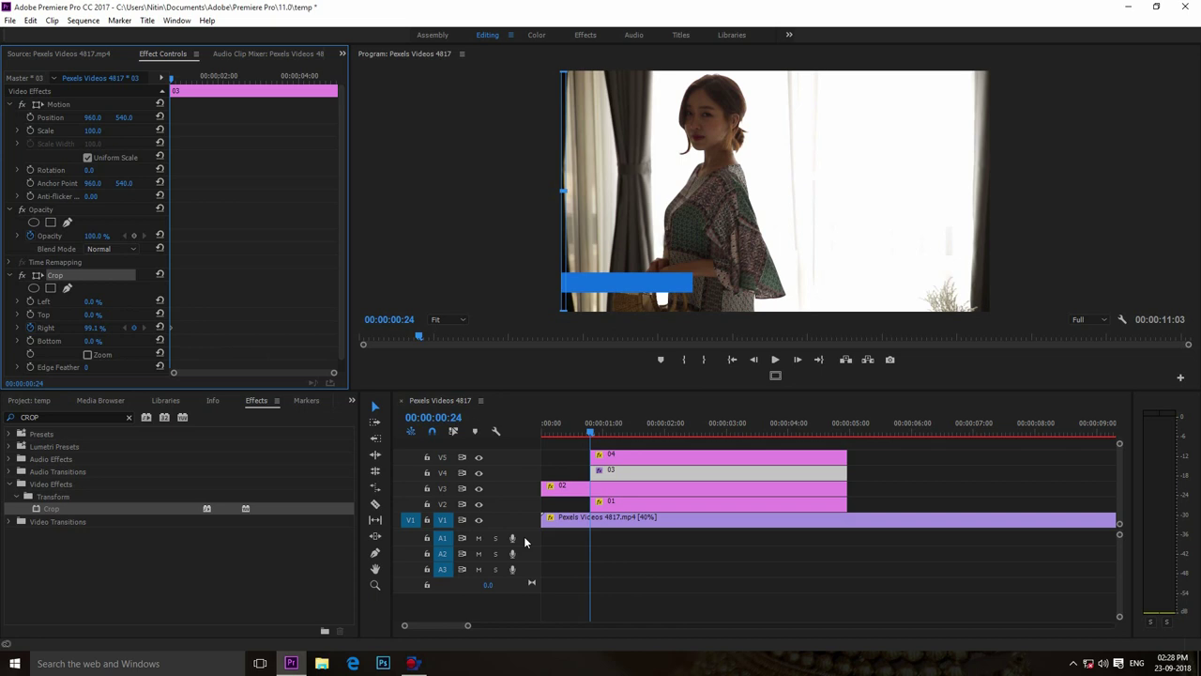
Step: Step forward frame by frame, widening the right crop to start revealing MARIYA
{"action": "key", "text": "Right"}
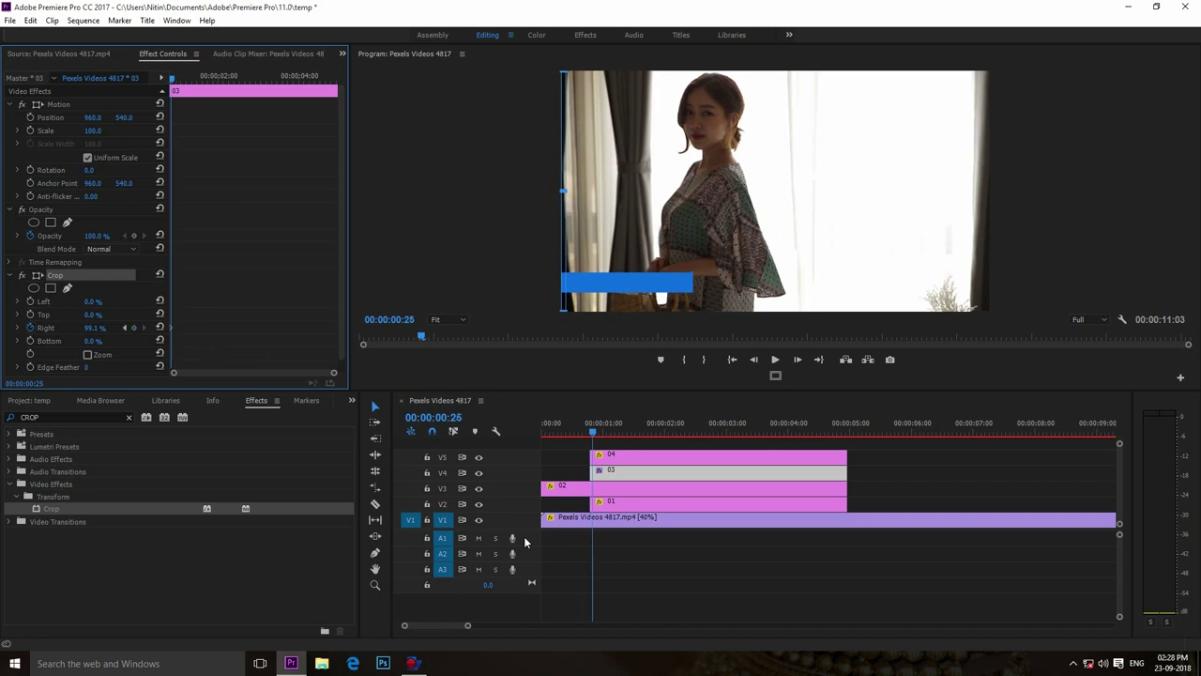
{"action": "key", "text": "Right"}
{"action": "key", "text": "Right"}
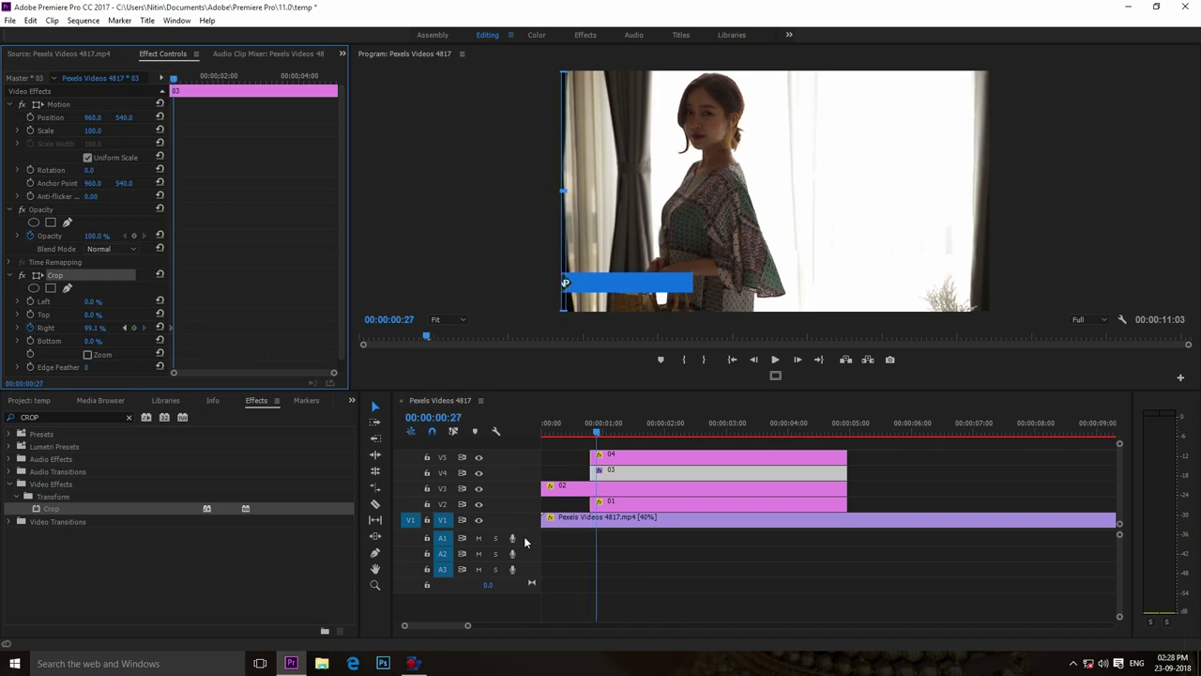
{"action": "key", "text": "Right"}
{"action": "key", "text": "Right"}
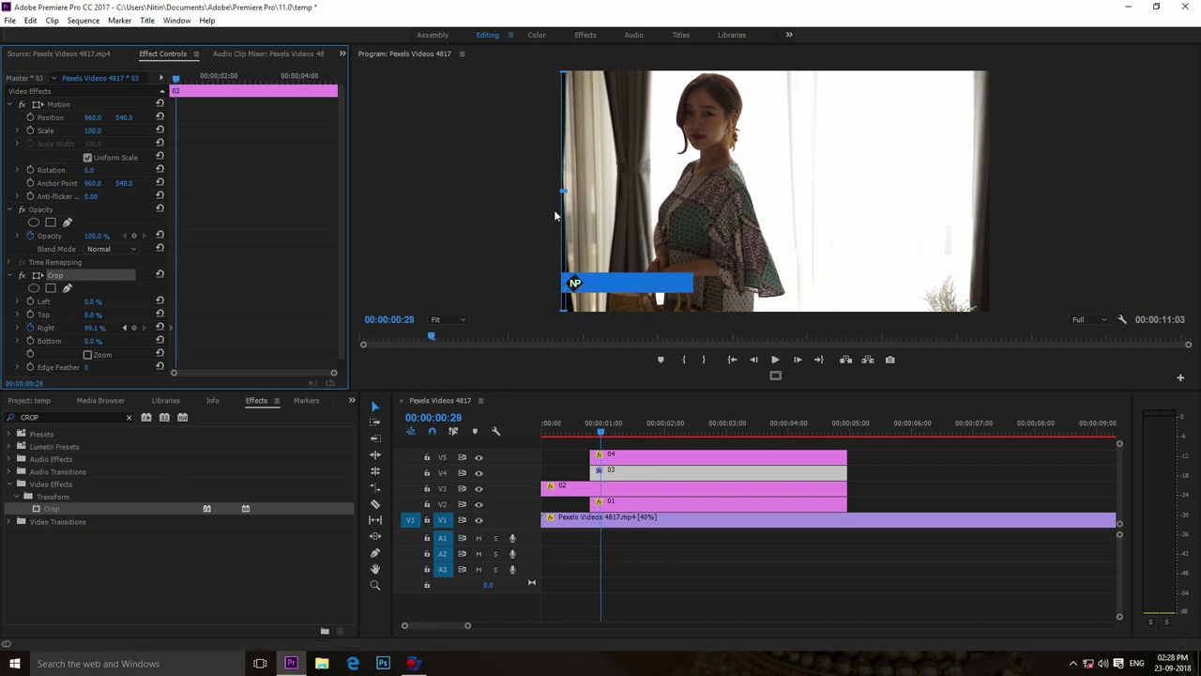
{"action": "left_click_drag", "start_coordinate": [564, 191], "coordinate": [571, 193]}
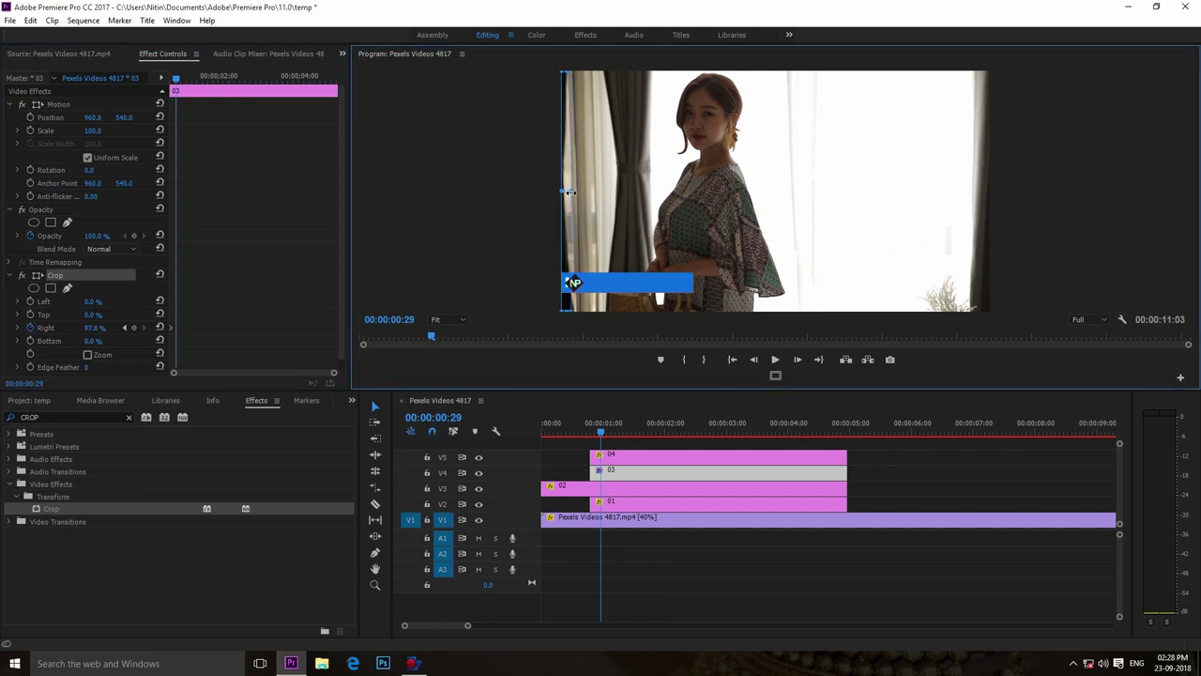
{"action": "left_click_drag", "start_coordinate": [571, 193], "coordinate": [574, 194]}
{"action": "key", "text": "Right"}
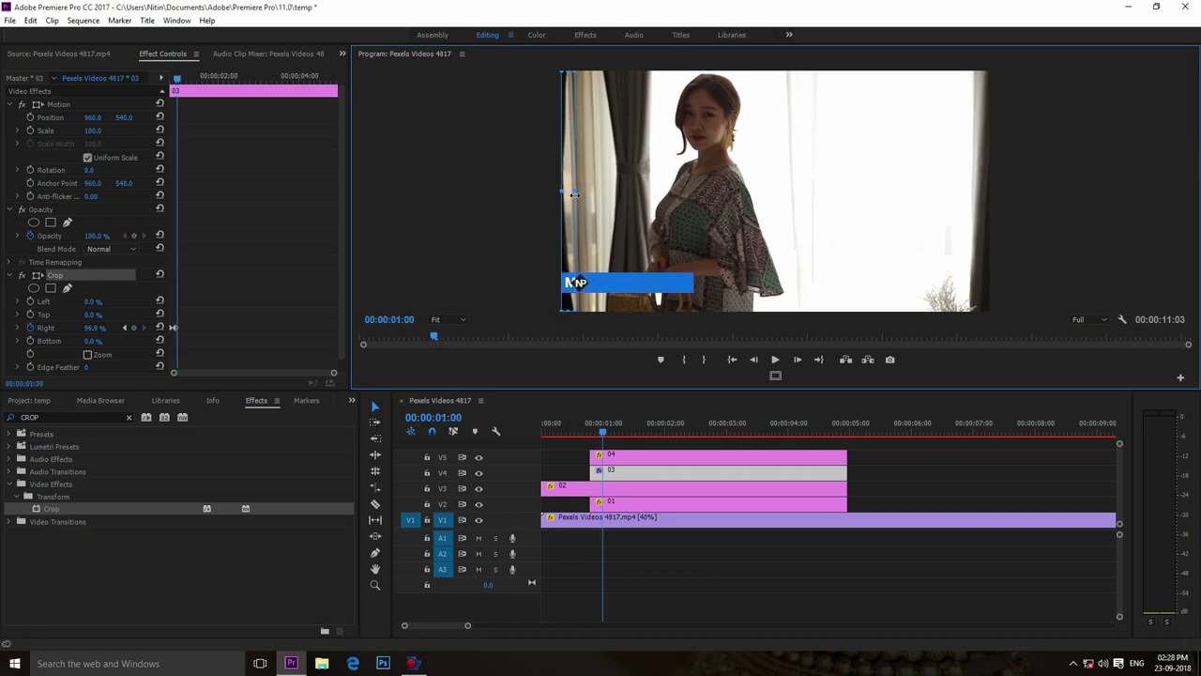
{"action": "left_click_drag", "start_coordinate": [575, 191], "coordinate": [610, 195]}
Step: Keep keyframing the crop wider until the full name shows, then scrub the playhead to 2:01
{"action": "key", "text": "Right"}
{"action": "key", "text": "Right"}
{"action": "key", "text": "Right"}
{"action": "key", "text": "Right"}
{"action": "key", "text": "Right"}
{"action": "key", "text": "Right"}
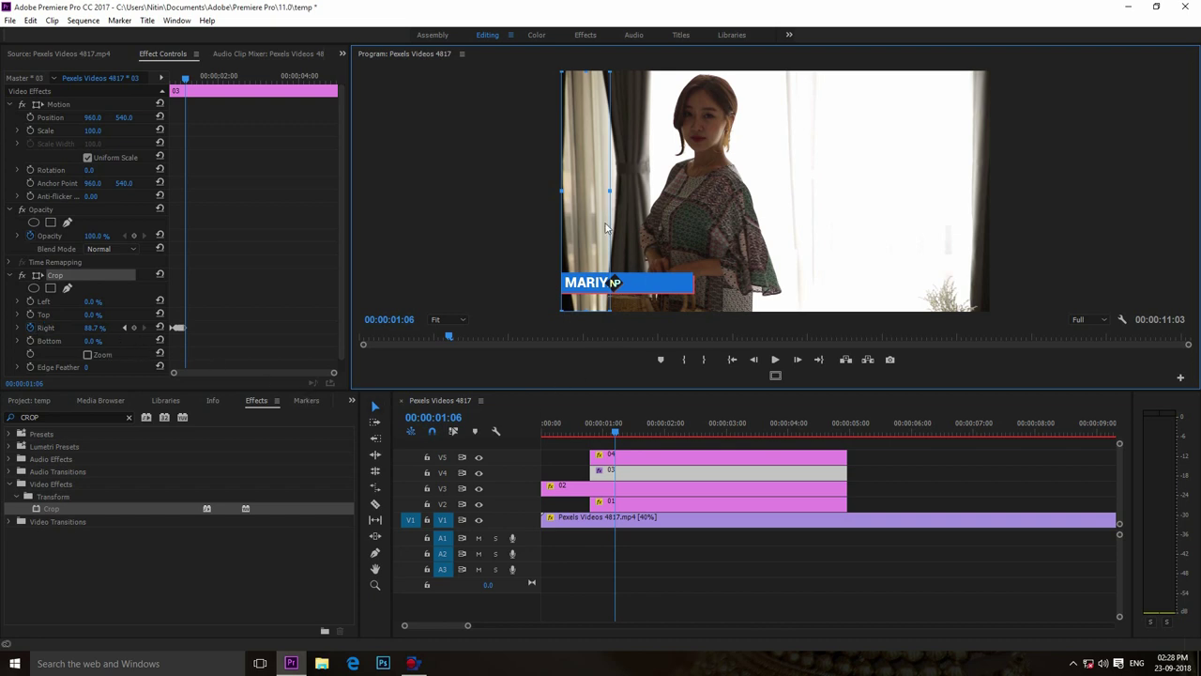
{"action": "left_click_drag", "start_coordinate": [610, 190], "coordinate": [612, 191]}
{"action": "key", "text": "Right"}
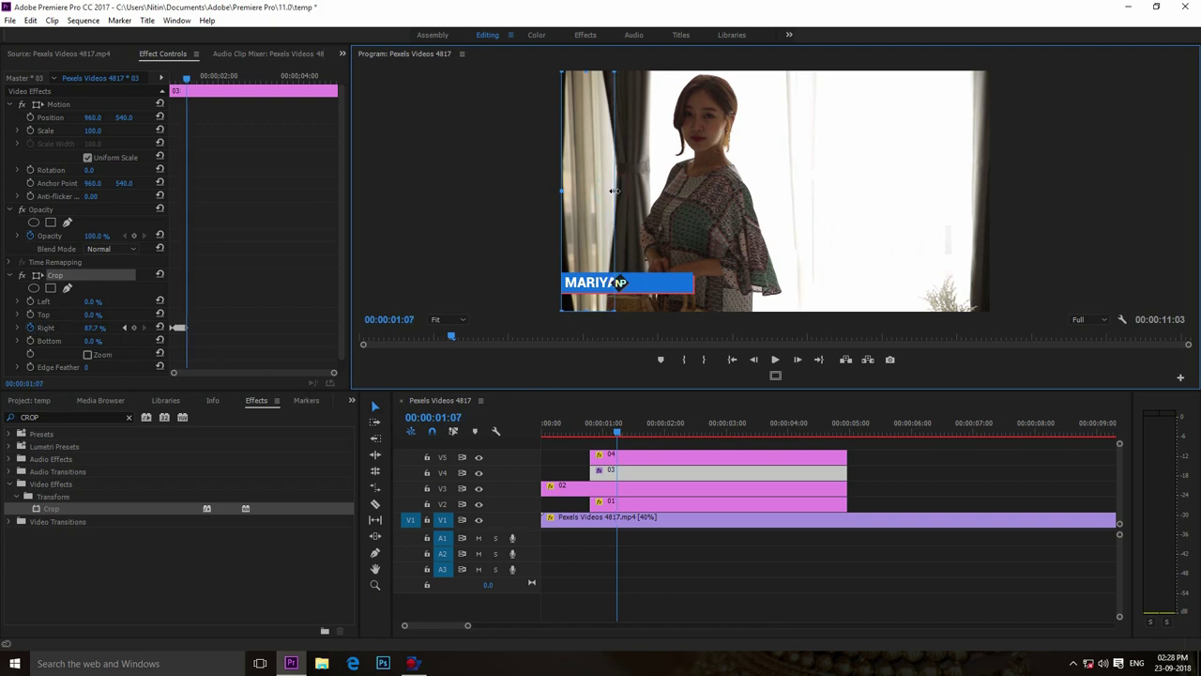
{"action": "key", "text": "Right"}
{"action": "left_click_drag", "start_coordinate": [613, 190], "coordinate": [676, 197]}
{"action": "key", "text": "Right"}
{"action": "key", "text": "Right"}
{"action": "key", "text": "Right"}
{"action": "key", "text": "Right"}
{"action": "key", "text": "Right"}
{"action": "key", "text": "Right"}
{"action": "key", "text": "Right"}
{"action": "key", "text": "Right"}
{"action": "key", "text": "Right"}
{"action": "key", "text": "Right"}
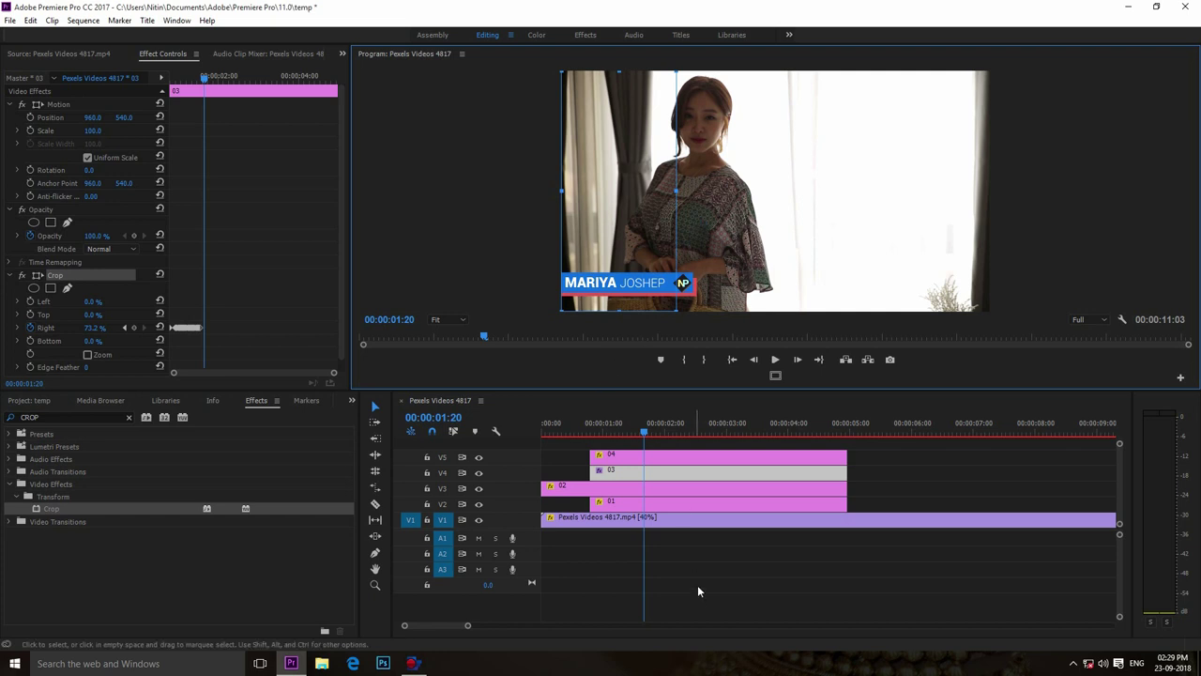
{"action": "left_click_drag", "start_coordinate": [644, 434], "coordinate": [652, 435]}
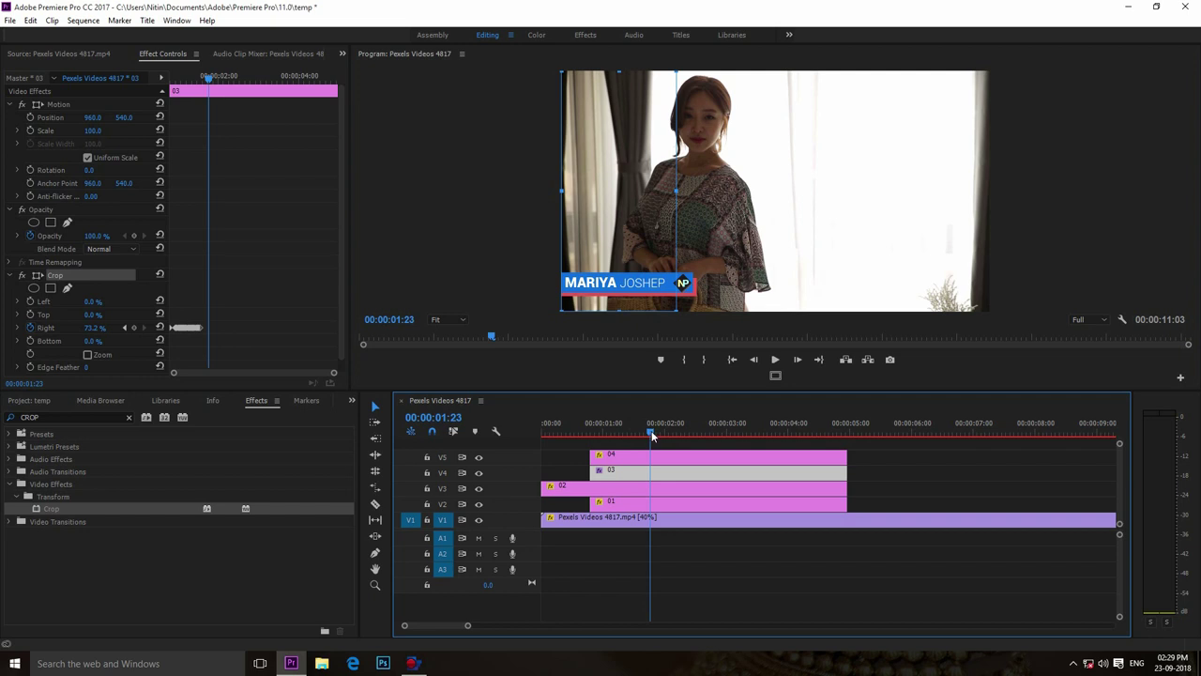
{"action": "left_click_drag", "start_coordinate": [652, 435], "coordinate": [668, 437]}
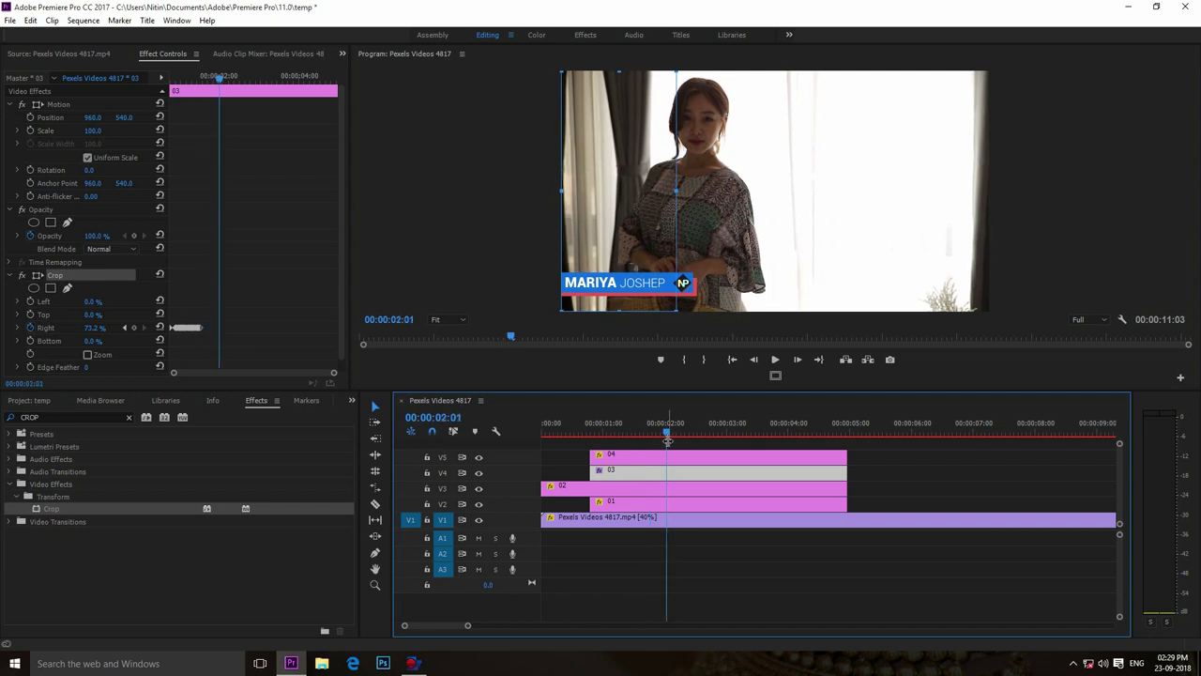
Step: Split the four title clips at 2:01 with the Razor tool and delete their later halves
{"action": "key", "text": "c"}
{"action": "left_click", "coordinate": [668, 456]}
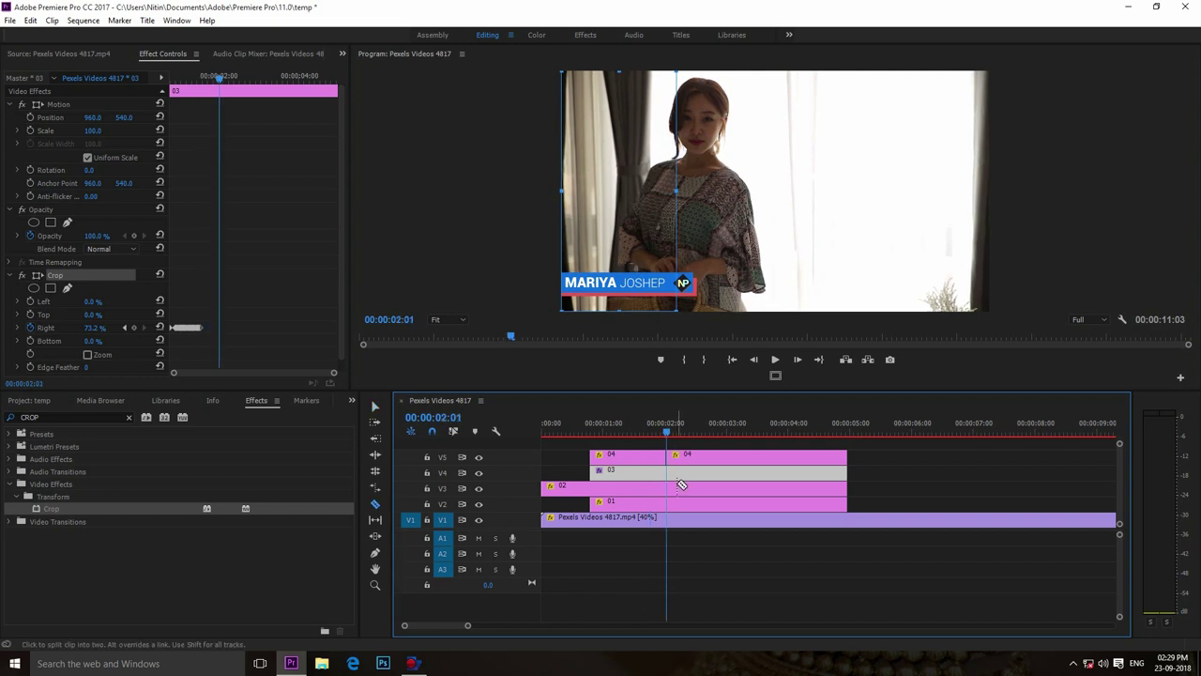
{"action": "left_click", "coordinate": [674, 472]}
{"action": "left_click", "coordinate": [675, 488]}
{"action": "left_click", "coordinate": [676, 503]}
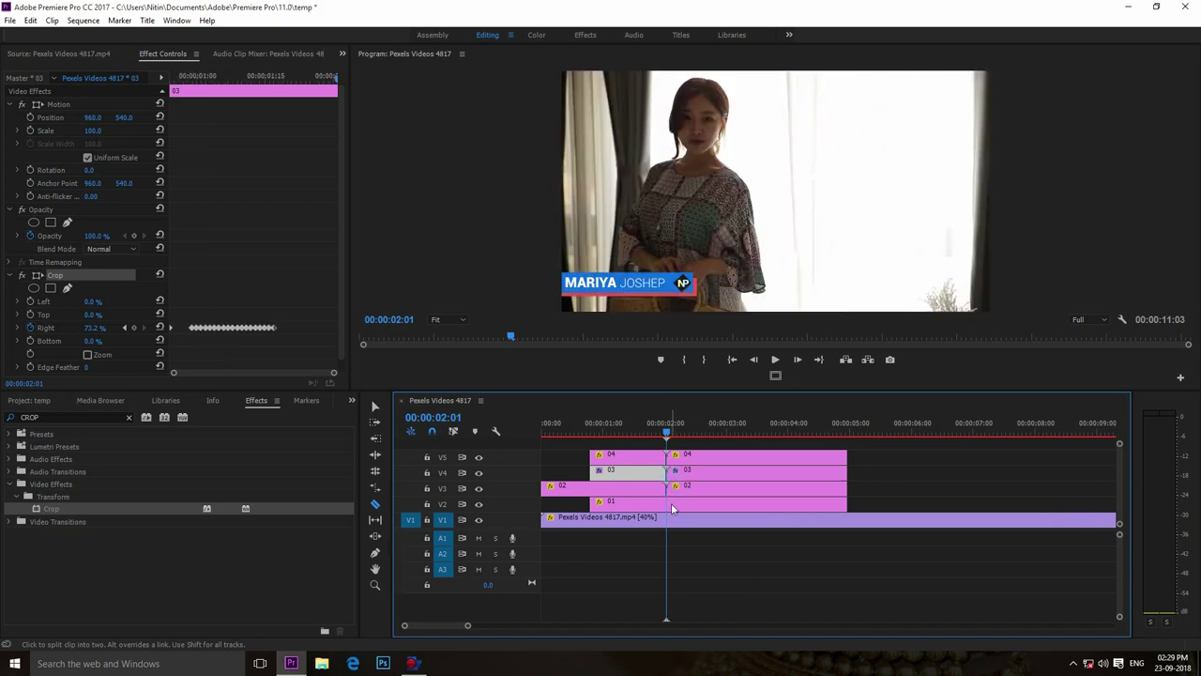
{"action": "left_click", "coordinate": [750, 430]}
{"action": "key", "text": "v"}
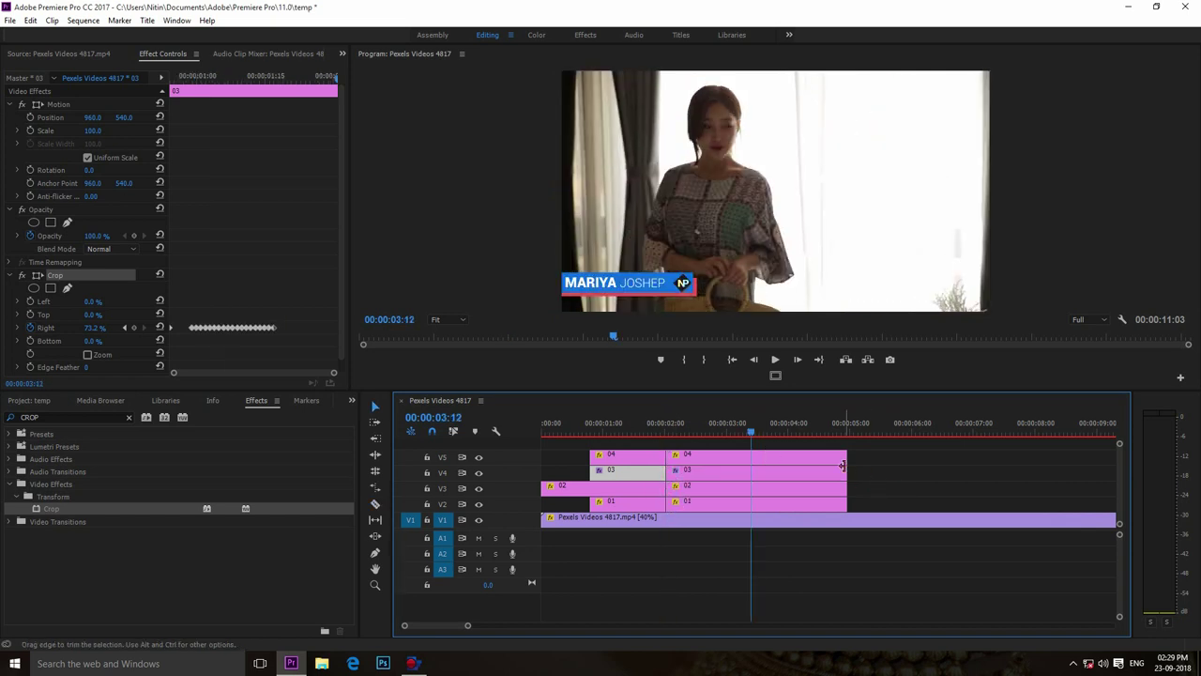
{"action": "left_click_drag", "start_coordinate": [863, 452], "coordinate": [809, 507]}
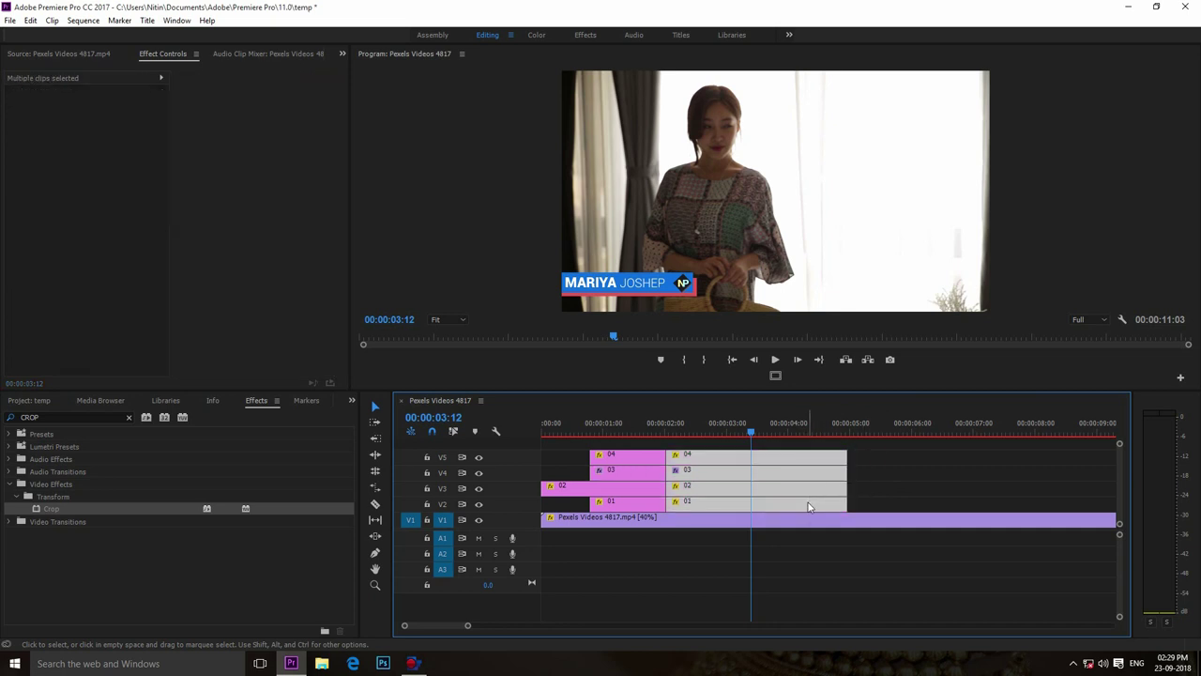
{"action": "key", "text": "Delete"}
Step: Play the trimmed titles from the sequence start to preview them
{"action": "left_click_drag", "start_coordinate": [751, 430], "coordinate": [672, 430]}
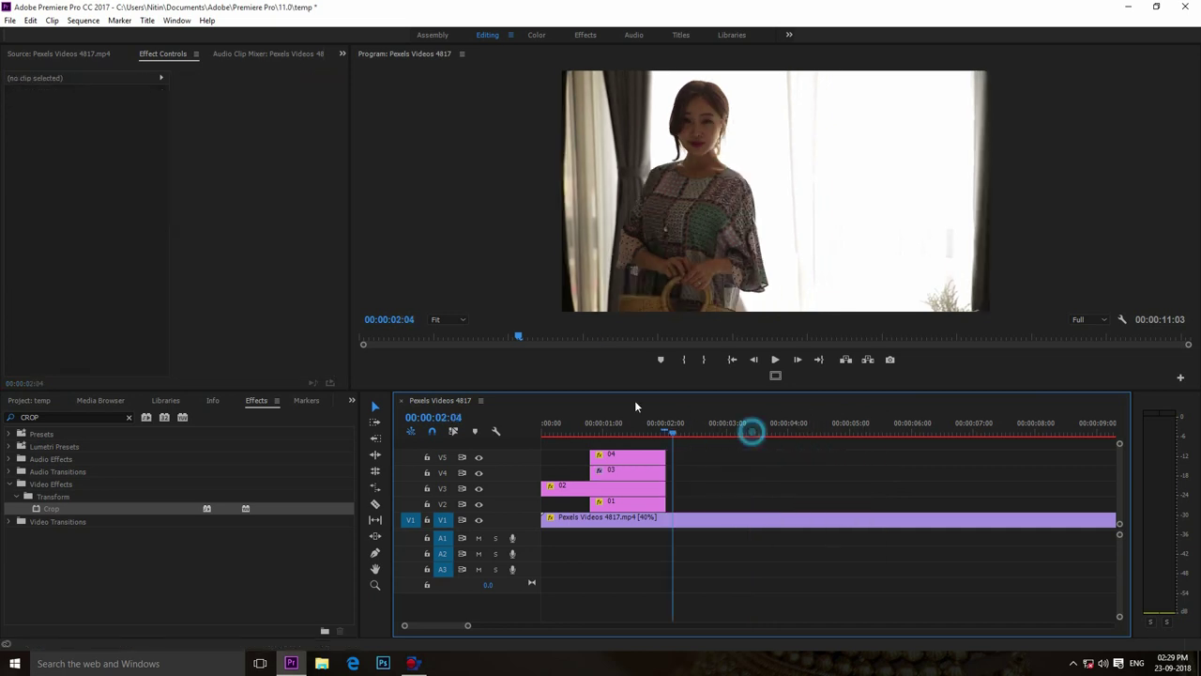
{"action": "key", "text": "Home"}
{"action": "key", "text": "space"}
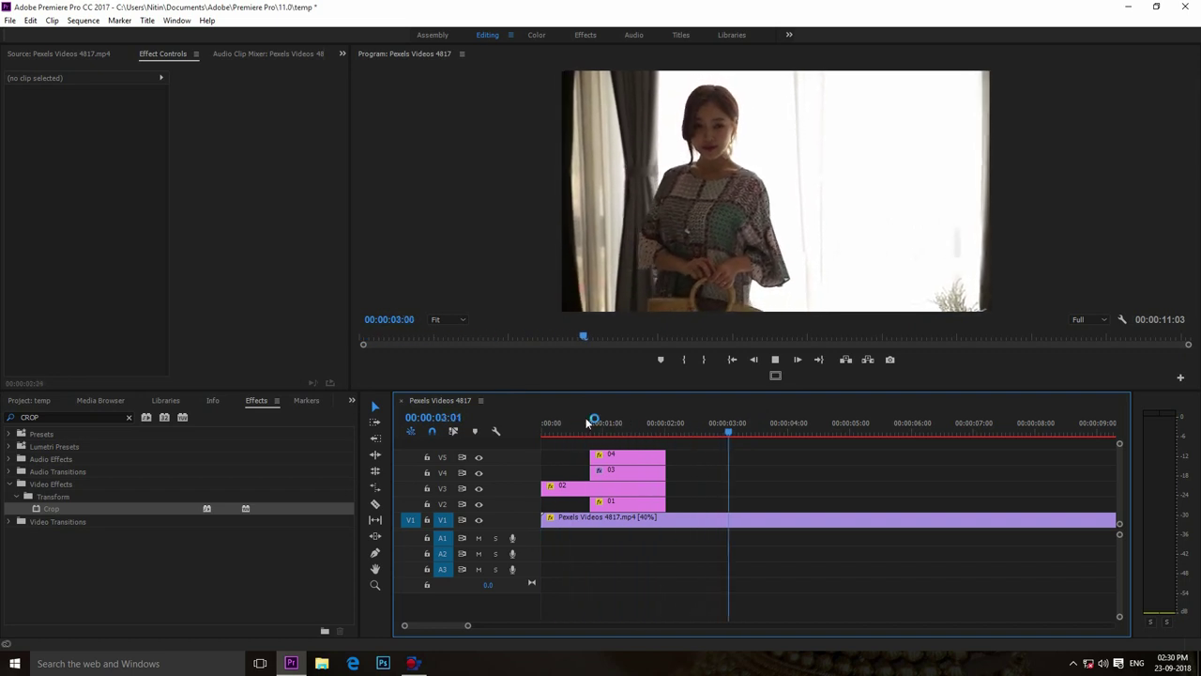
{"action": "key", "text": "space"}
{"action": "key", "text": "Home"}
Step: Nest the remaining title clips into Nested Sequence 01 and play it back
{"action": "mouse_move", "coordinate": [692, 470]}
{"action": "left_mouse_down"}
{"action": "mouse_move", "coordinate": [612, 454]}
{"action": "mouse_move", "coordinate": [561, 503]}
{"action": "left_mouse_up"}
{"action": "right_click", "coordinate": [631, 488]}
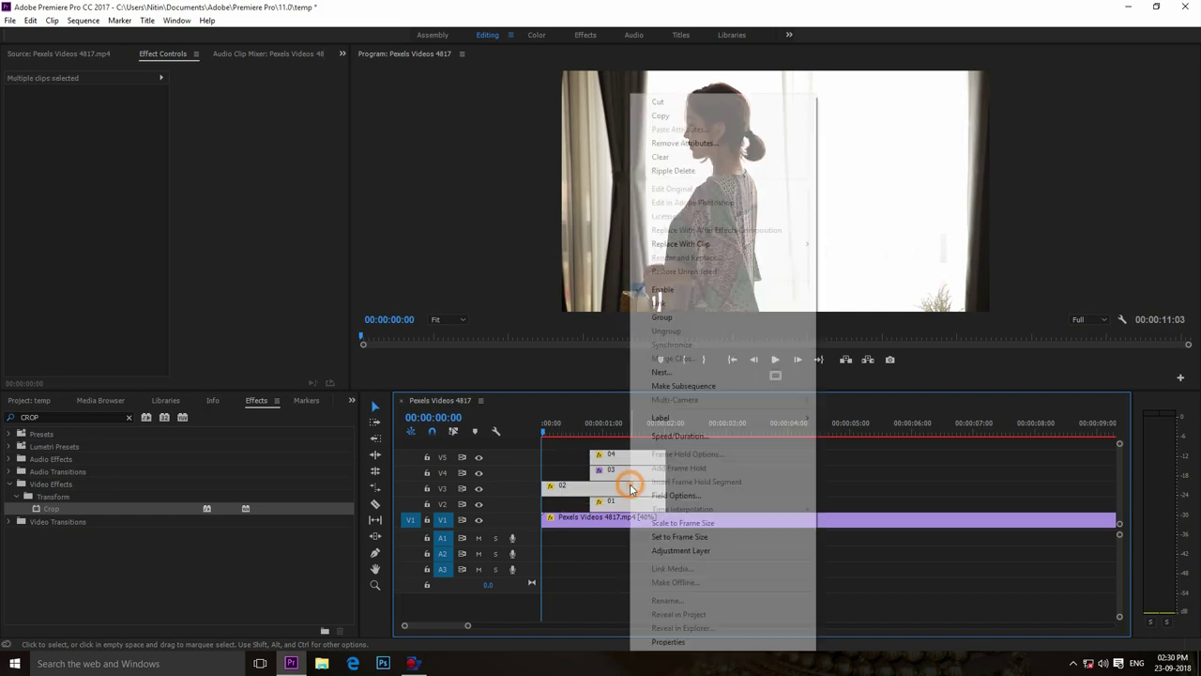
{"action": "left_click", "coordinate": [664, 372]}
{"action": "left_click", "coordinate": [572, 341]}
{"action": "left_click", "coordinate": [575, 501]}
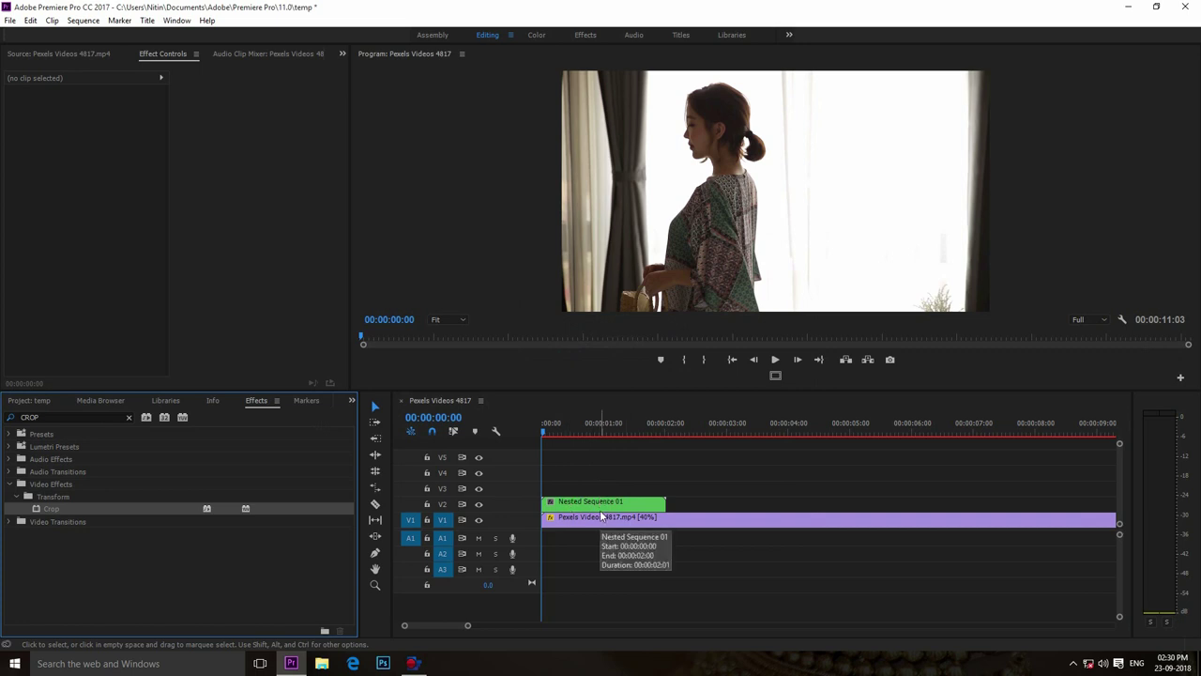
{"action": "left_click", "coordinate": [775, 359]}
{"action": "left_click", "coordinate": [776, 359]}
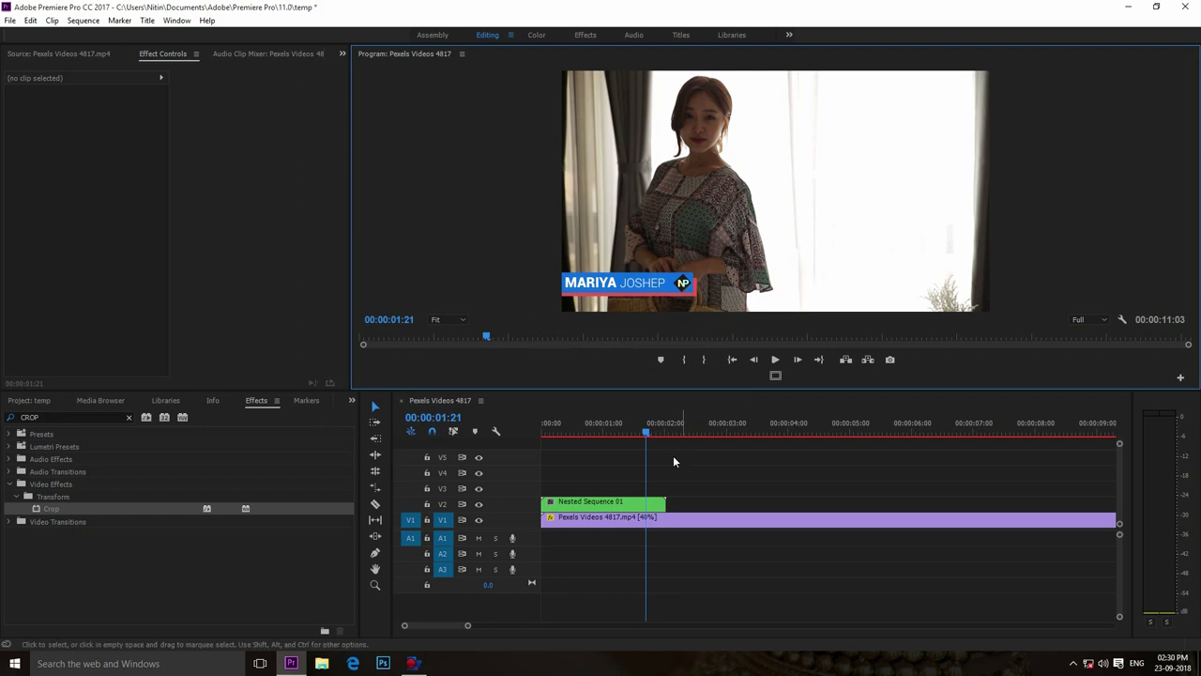
Step: Replay the lower-third animation from near the start
{"action": "left_click_drag", "start_coordinate": [643, 430], "coordinate": [530, 412]}
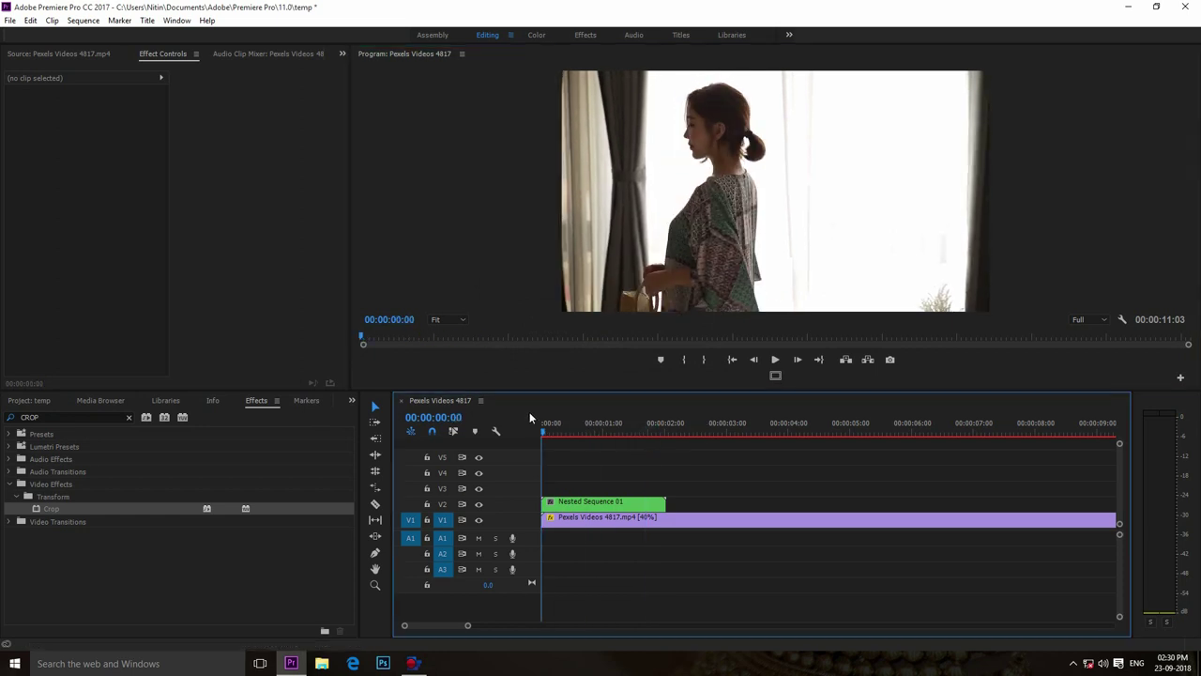
{"action": "left_click", "coordinate": [775, 361]}
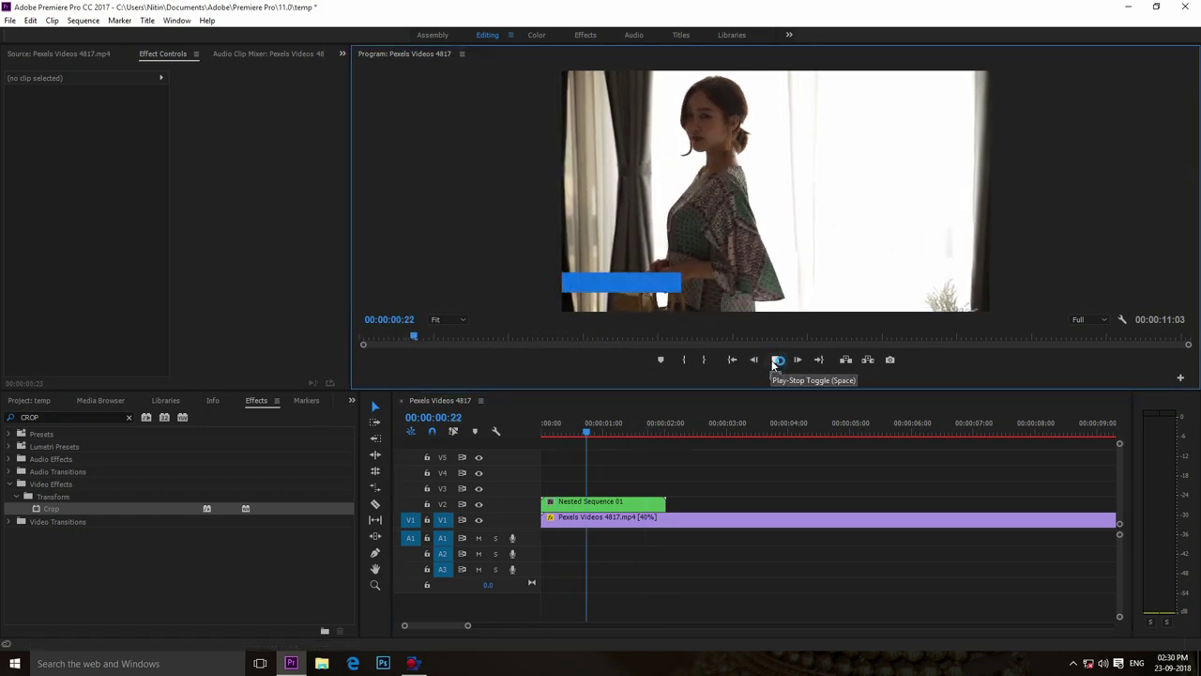
{"action": "left_click", "coordinate": [774, 362]}
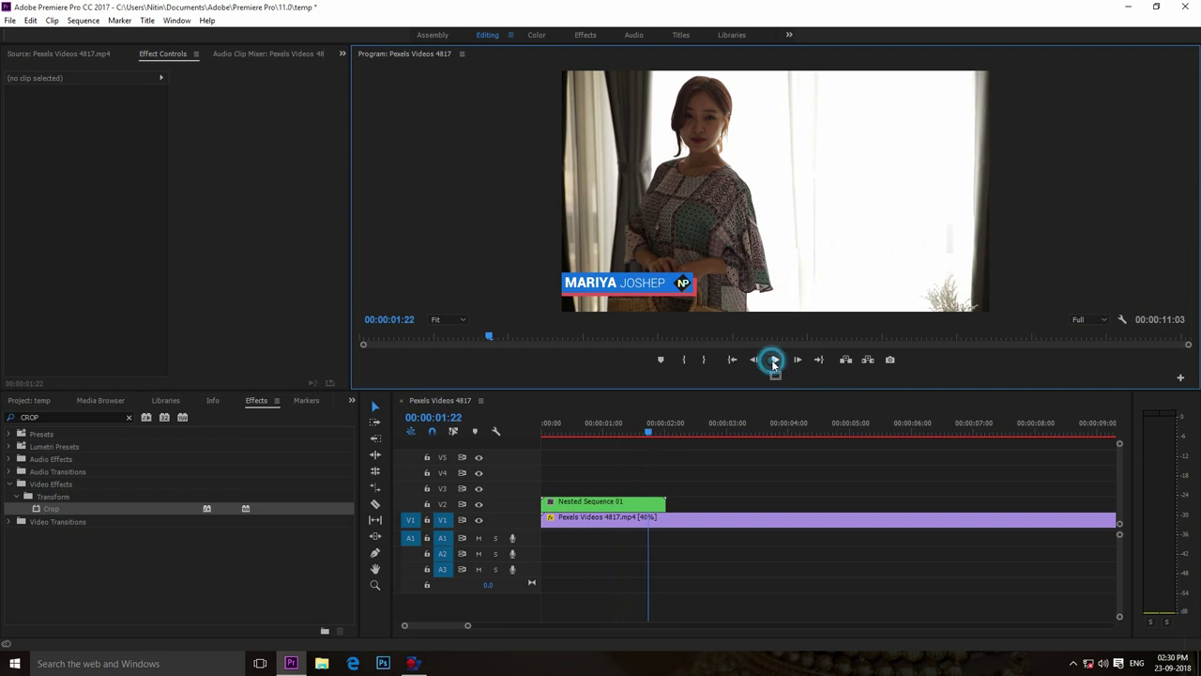
Step: Set Nested Sequence 01's speed to 80% and scrub to 2:05 to check the name
{"action": "right_click", "coordinate": [639, 500]}
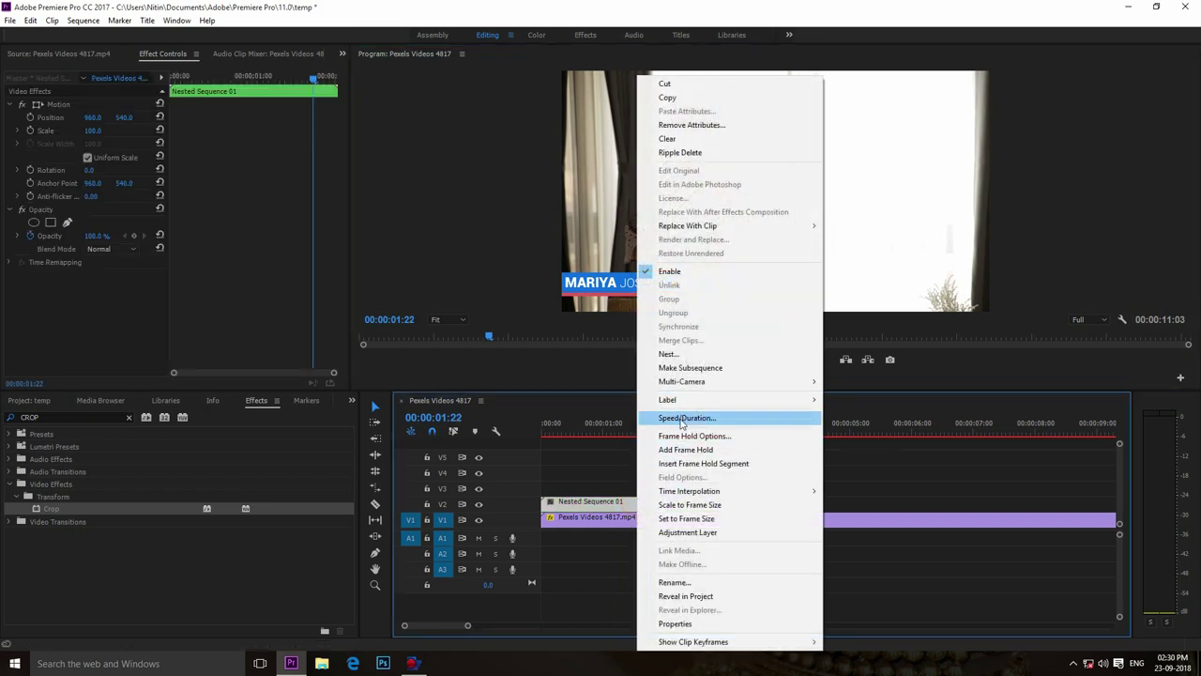
{"action": "left_click", "coordinate": [682, 420]}
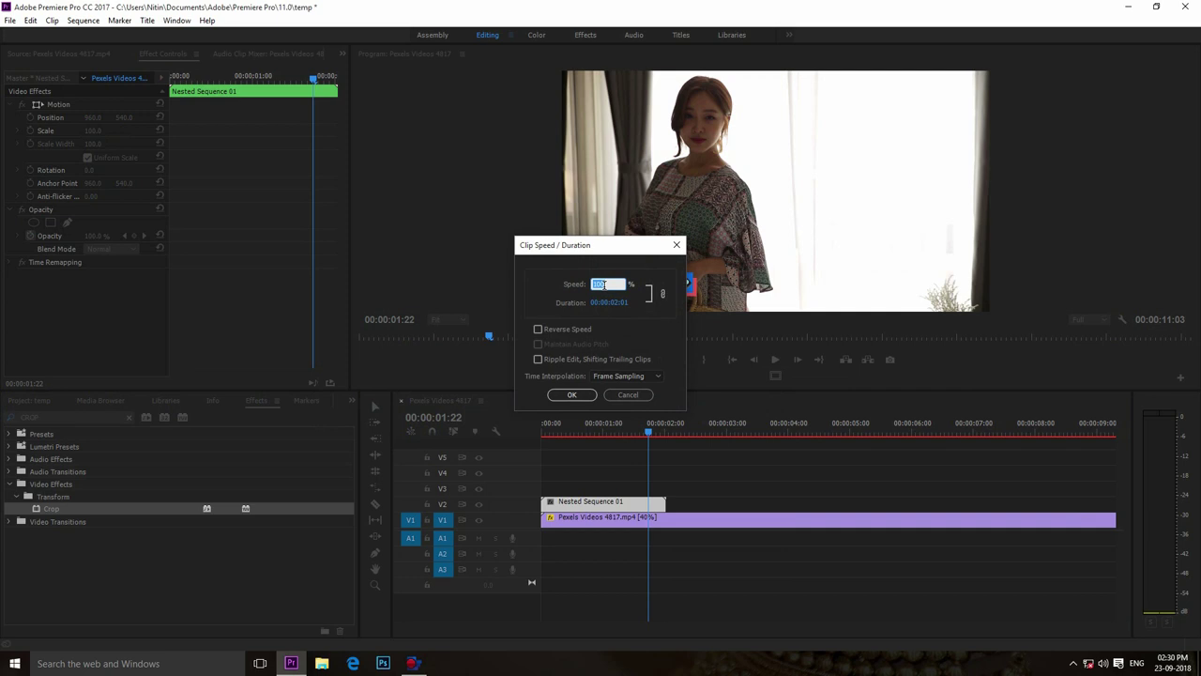
{"action": "type", "text": "80"}
{"action": "key", "text": "Return"}
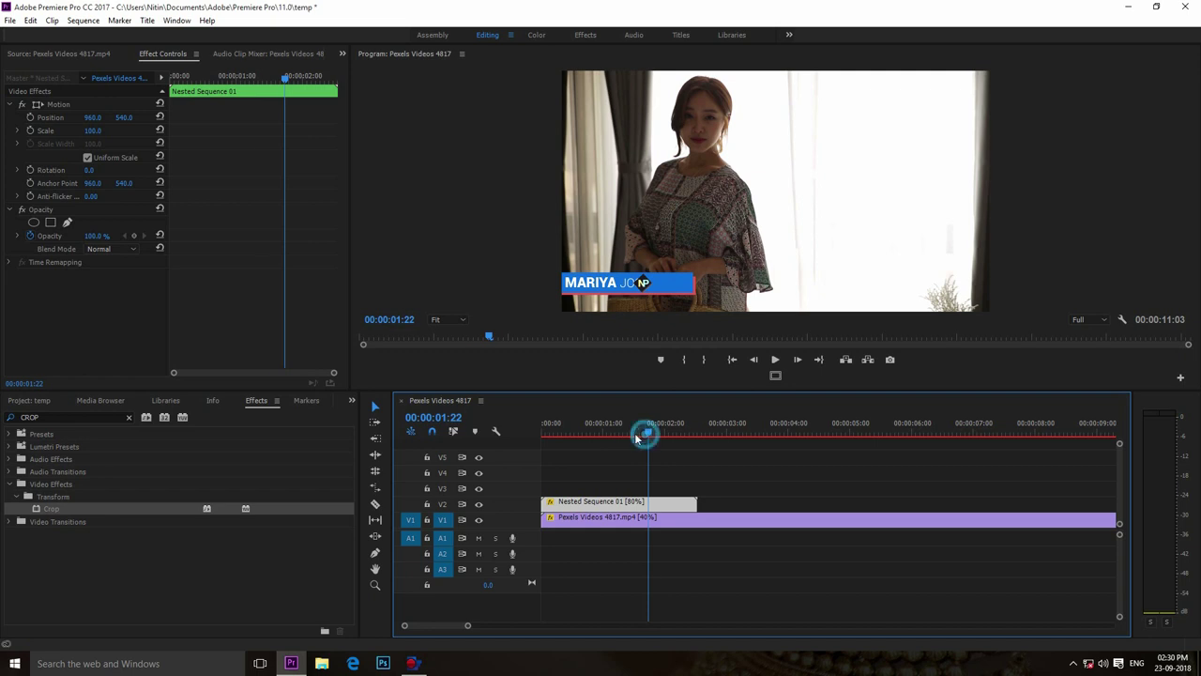
{"action": "left_click_drag", "start_coordinate": [646, 436], "coordinate": [674, 433]}
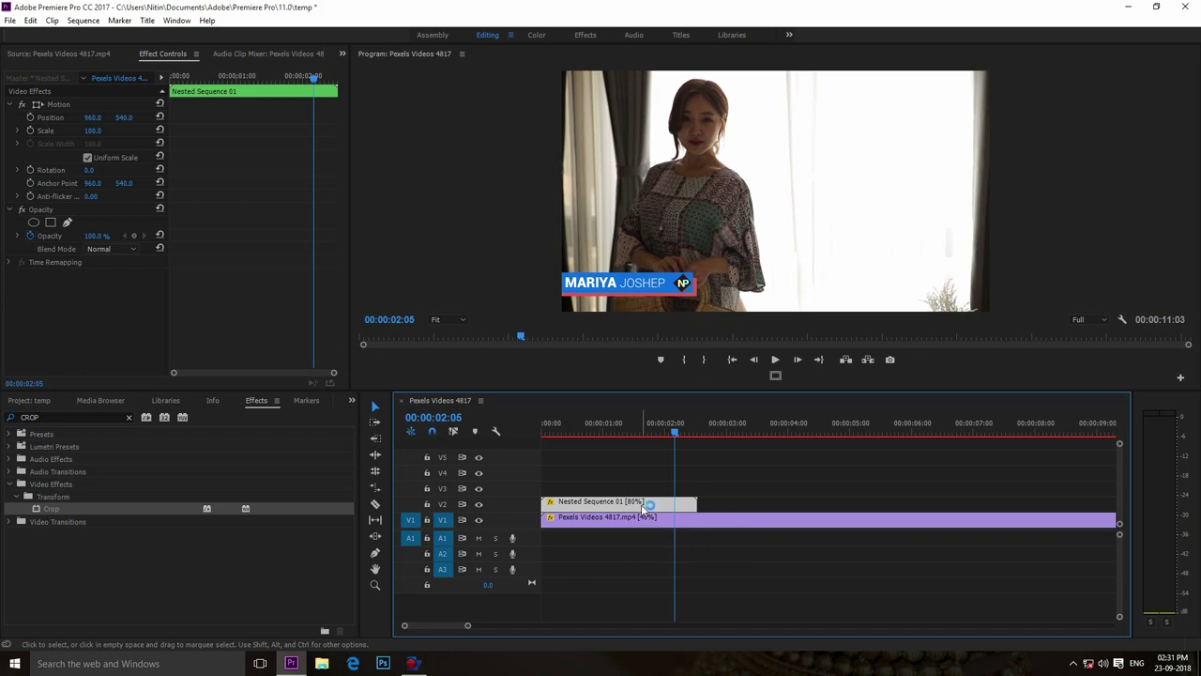
Step: Place a copy of Nested Sequence 01 directly after the original on V2
{"action": "mouse_move", "coordinate": [643, 507]}
{"action": "left_mouse_down"}
{"action": "mouse_move", "coordinate": [831, 509]}
{"action": "mouse_move", "coordinate": [805, 505]}
{"action": "left_mouse_up"}
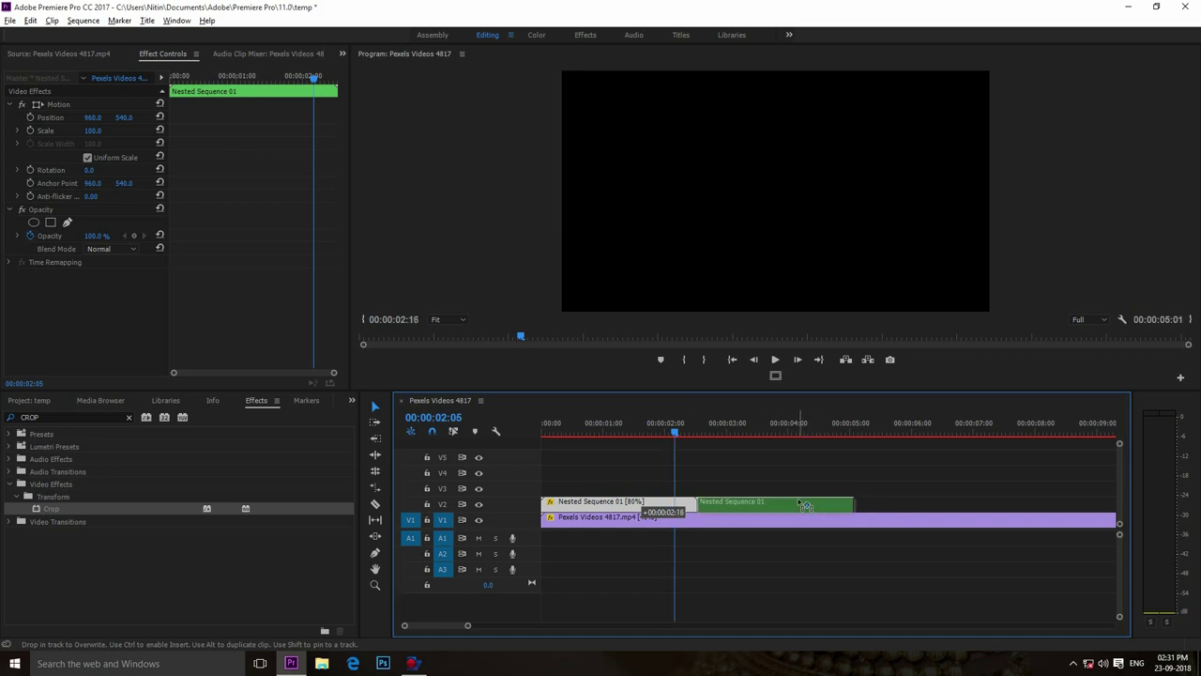
{"action": "left_click_drag", "start_coordinate": [805, 505], "coordinate": [805, 505]}
{"action": "key", "text": "minus"}
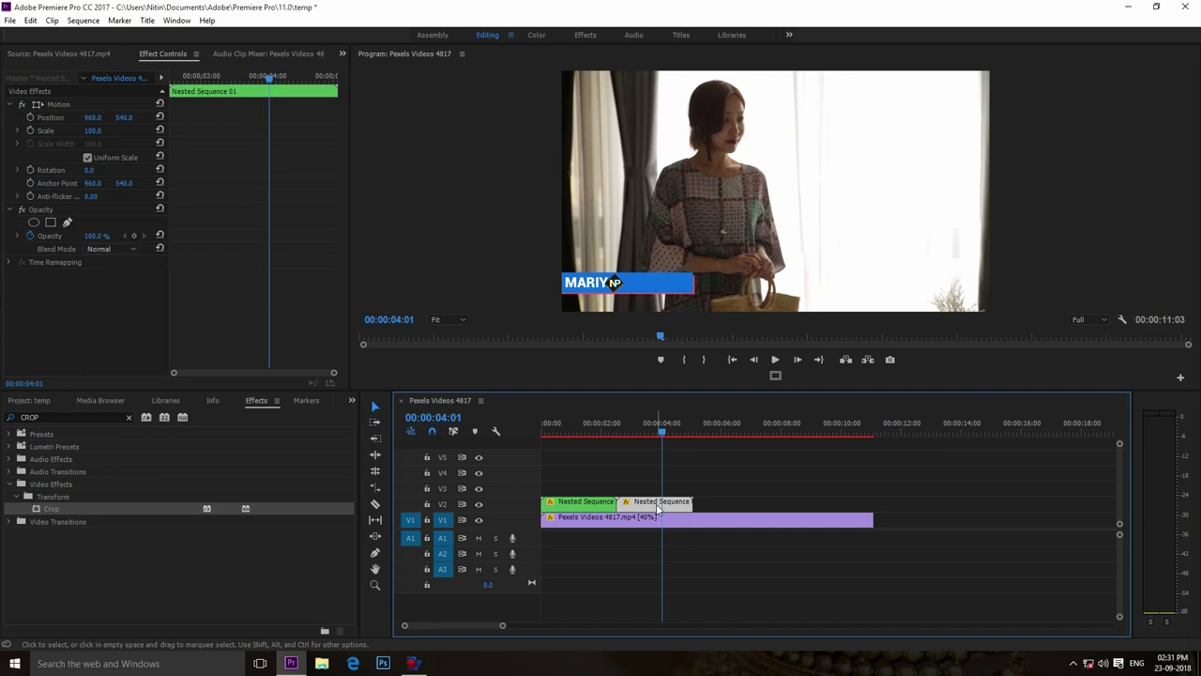
Step: Give the copy Reverse Speed and play the sequence from the start to preview
{"action": "right_click", "coordinate": [659, 507]}
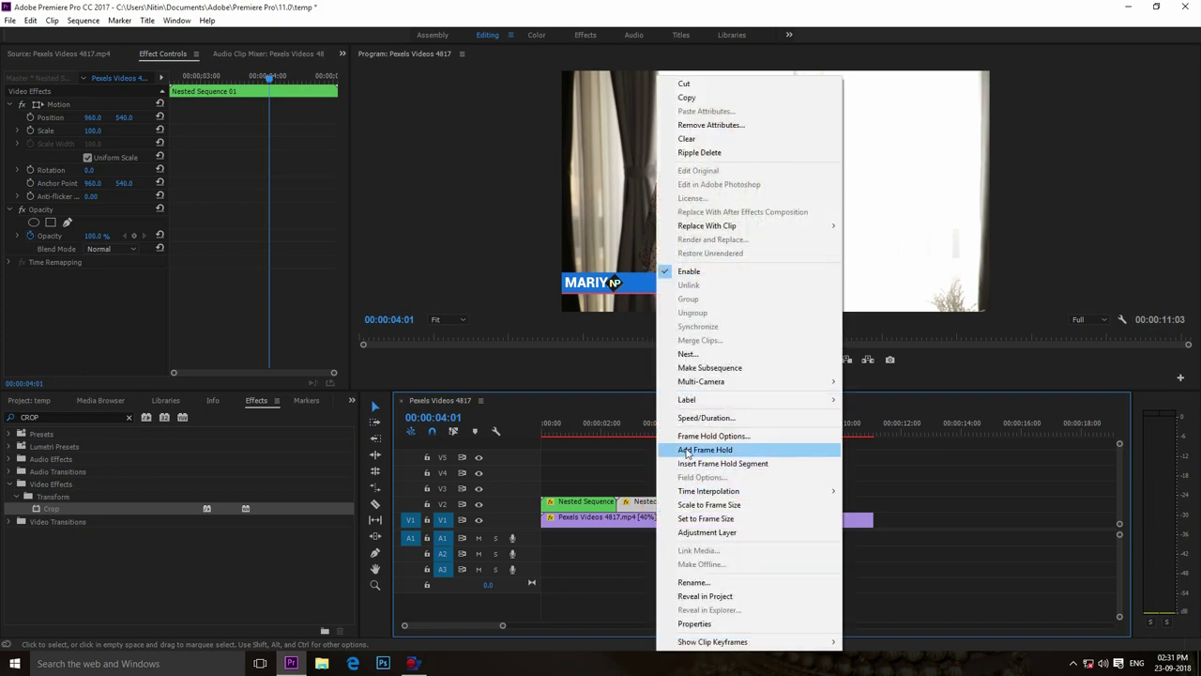
{"action": "left_click", "coordinate": [694, 418]}
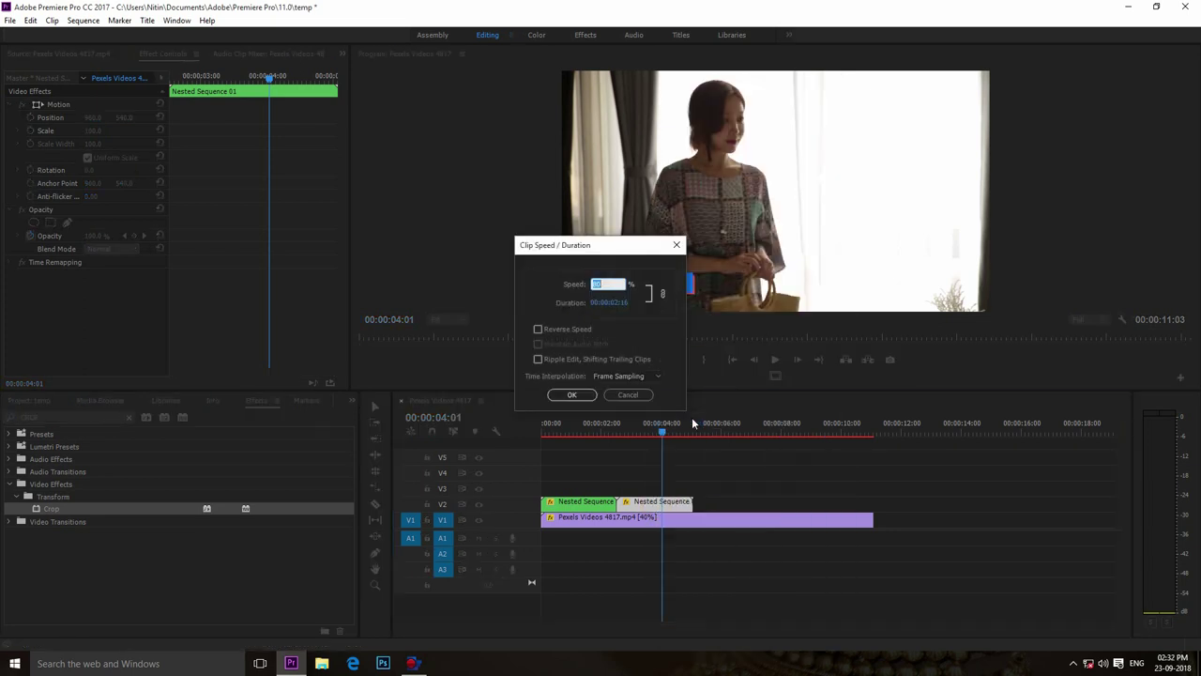
{"action": "left_click", "coordinate": [540, 327]}
{"action": "left_click", "coordinate": [561, 395]}
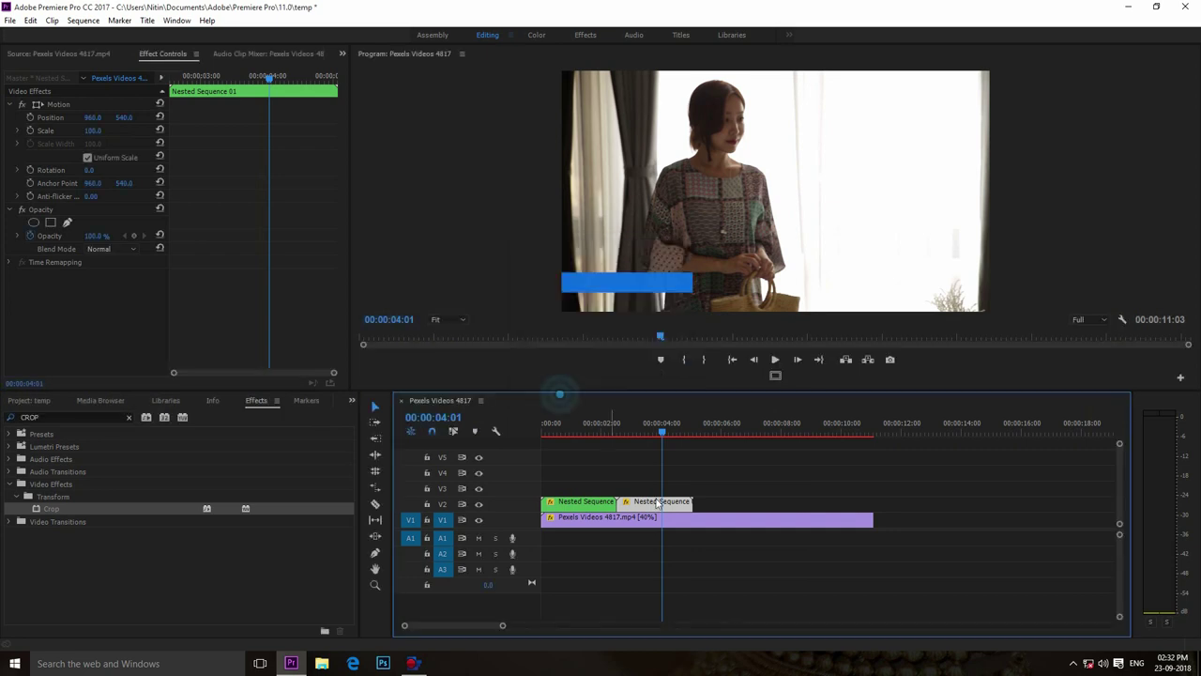
{"action": "left_click", "coordinate": [661, 428]}
{"action": "left_click_drag", "start_coordinate": [606, 422], "coordinate": [536, 418]}
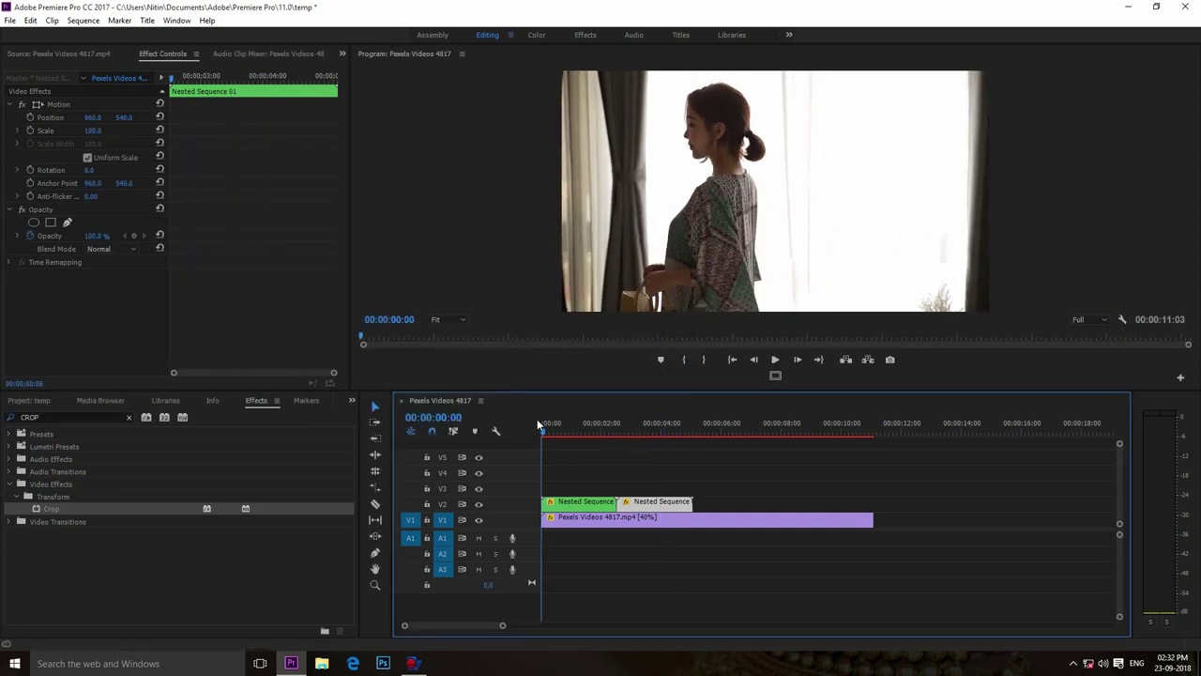
{"action": "left_click", "coordinate": [775, 361]}
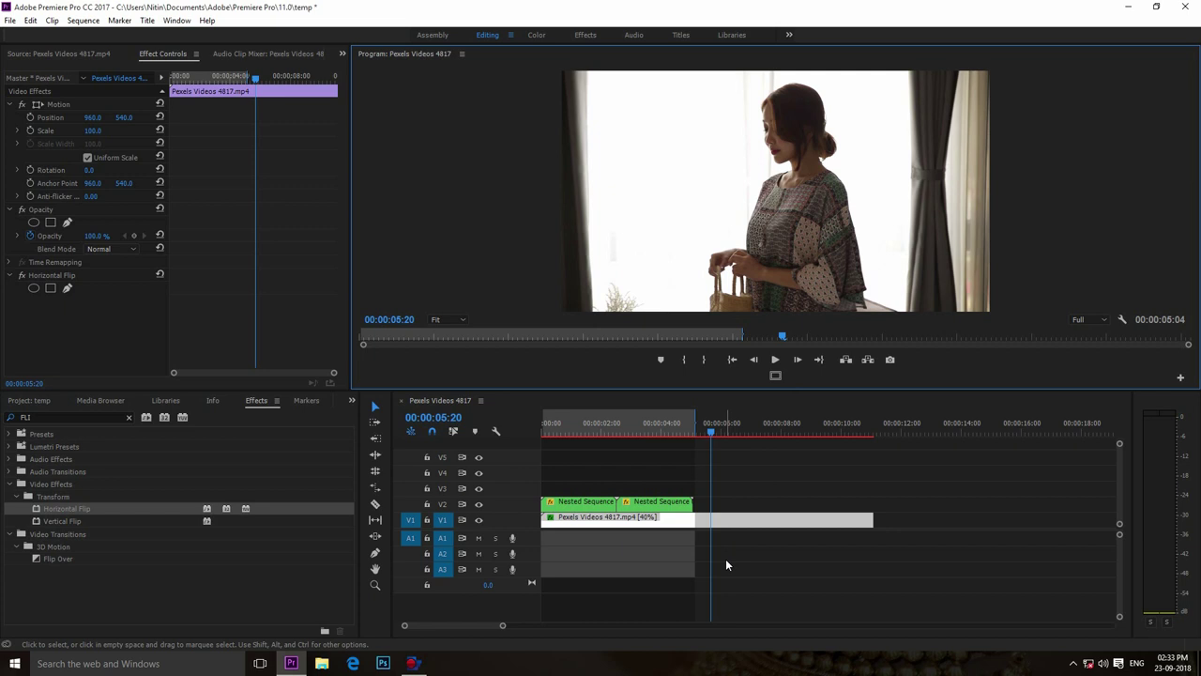
{"action": "left_click", "coordinate": [706, 430]}
{"action": "left_click_drag", "start_coordinate": [678, 431], "coordinate": [459, 411]}
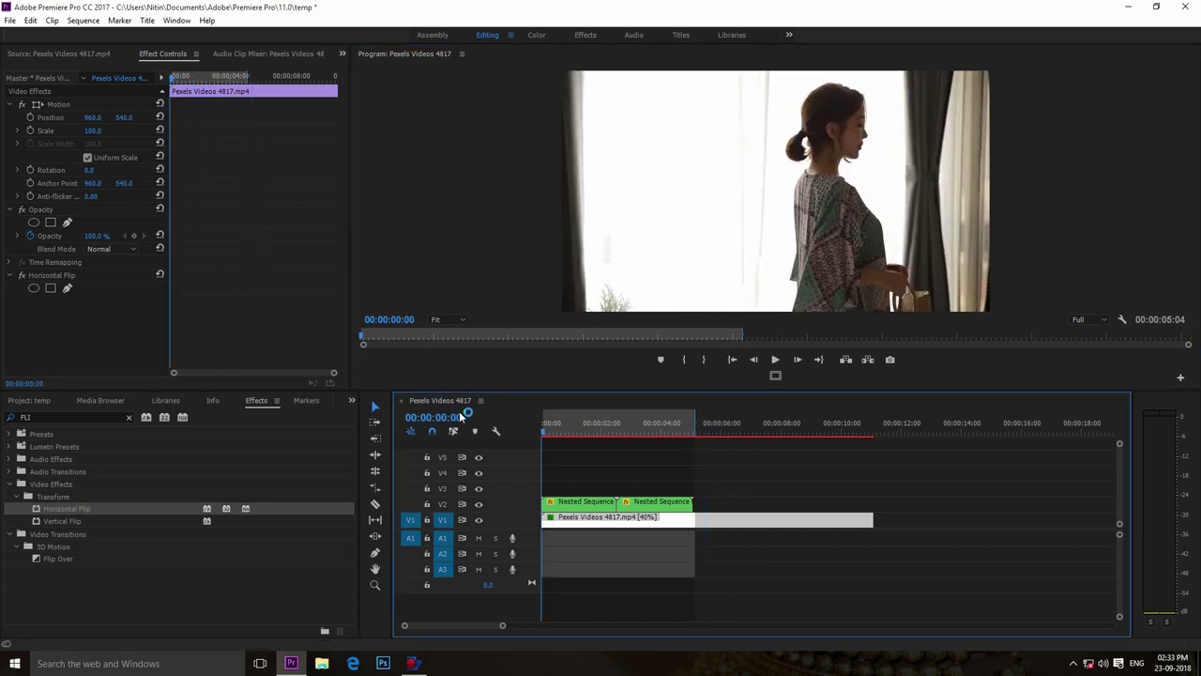
{"action": "key", "text": "ctrl+shift+f"}
{"action": "key", "text": "space"}
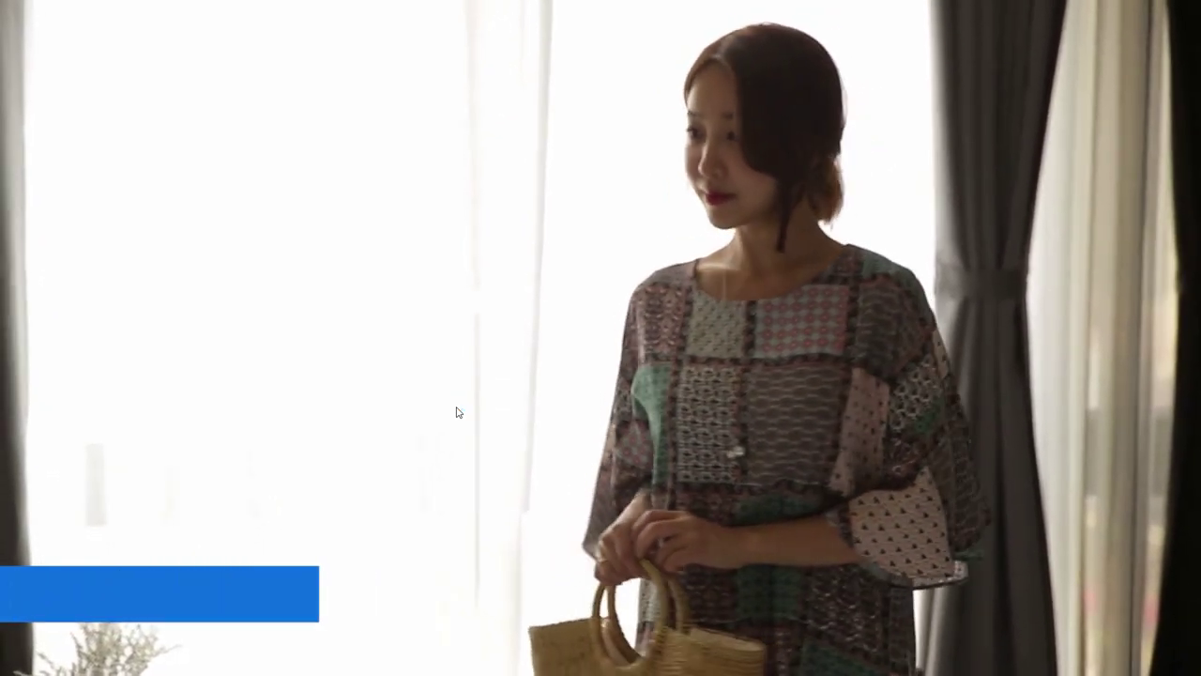
{"action": "key", "text": "Escape"}
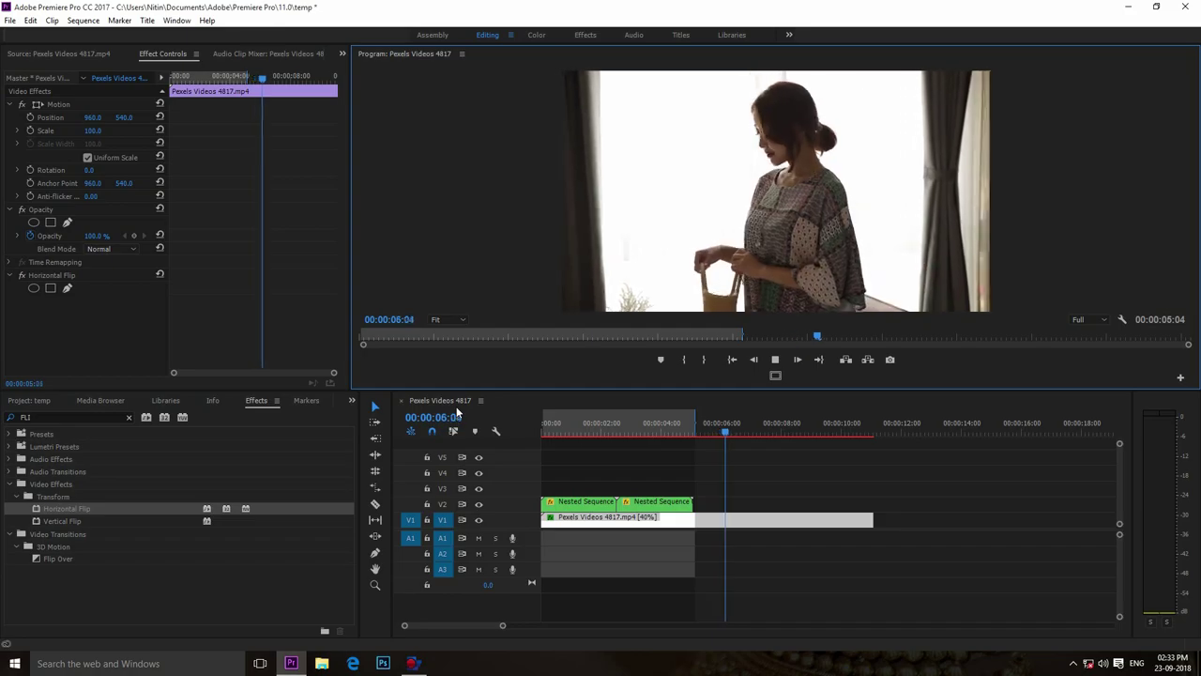